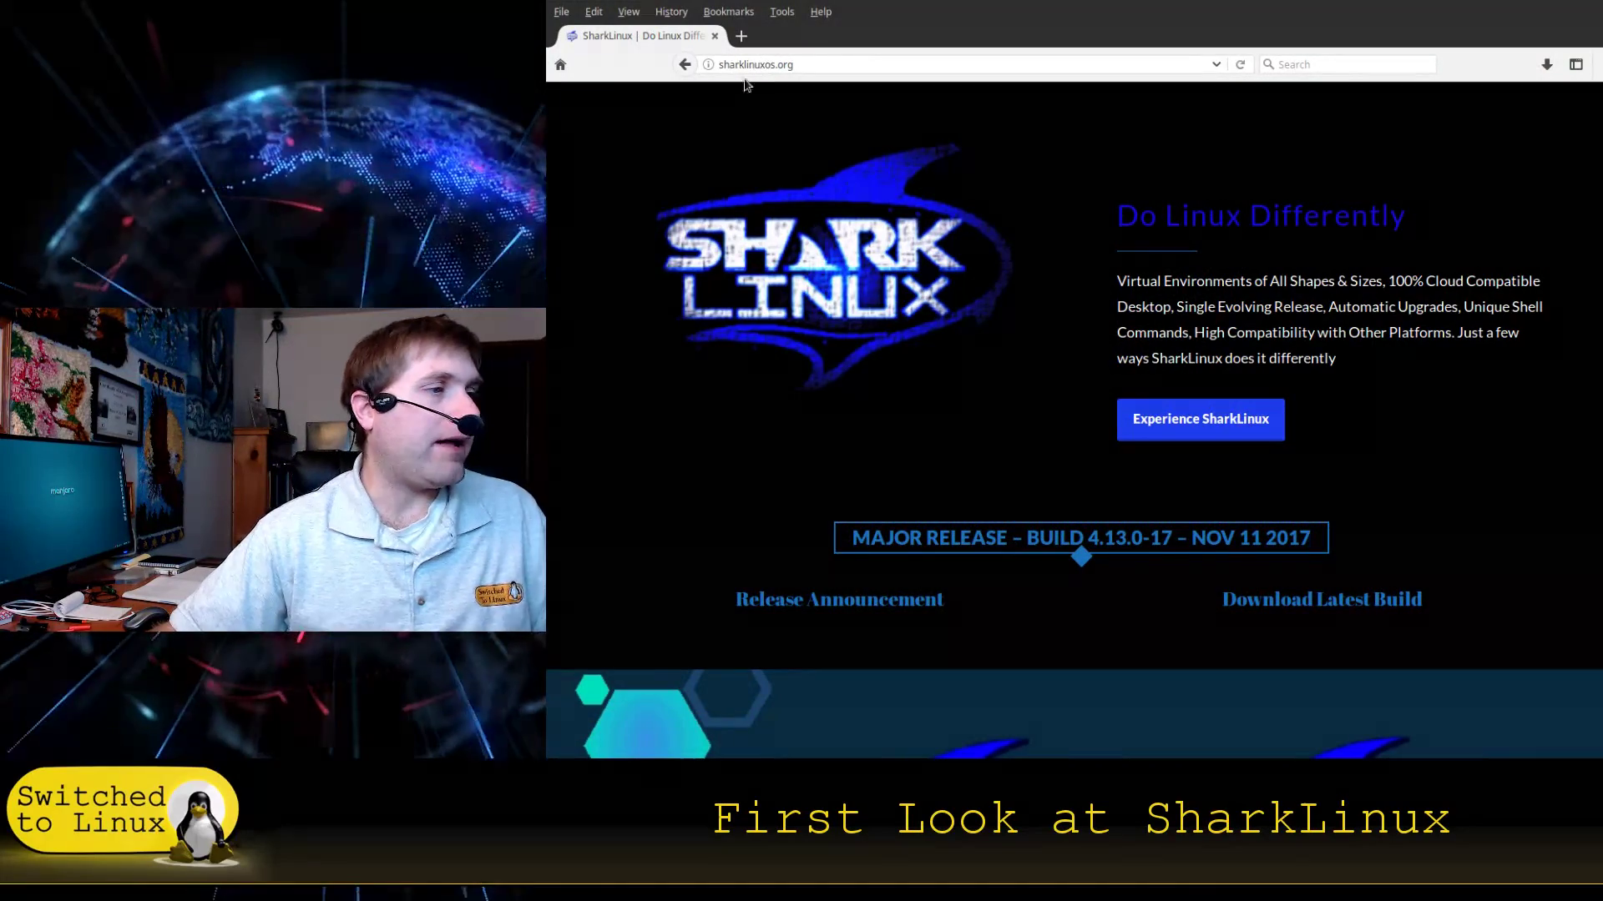
Step: Look through the SharkLinux homepage, including its desktop choices and feature slideshow
{"action": "scroll", "coordinate": [793, 202], "scroll_direction": "down", "scroll_amount": 3}
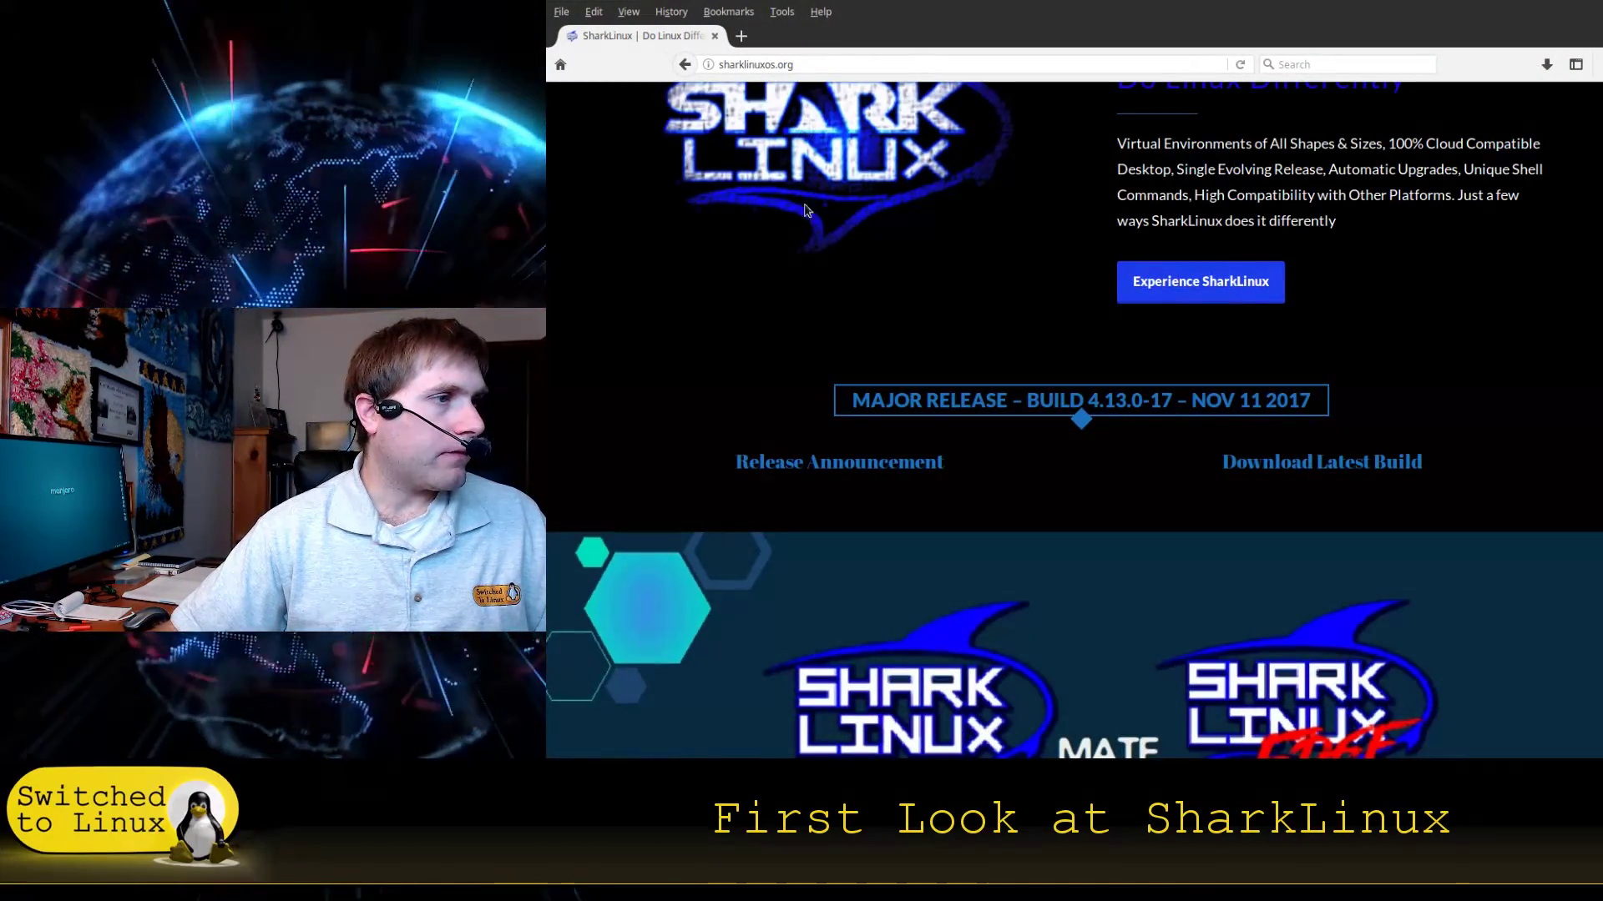
{"action": "scroll", "coordinate": [807, 219], "scroll_direction": "down", "scroll_amount": 5}
{"action": "scroll", "coordinate": [807, 219], "scroll_direction": "down", "scroll_amount": 10}
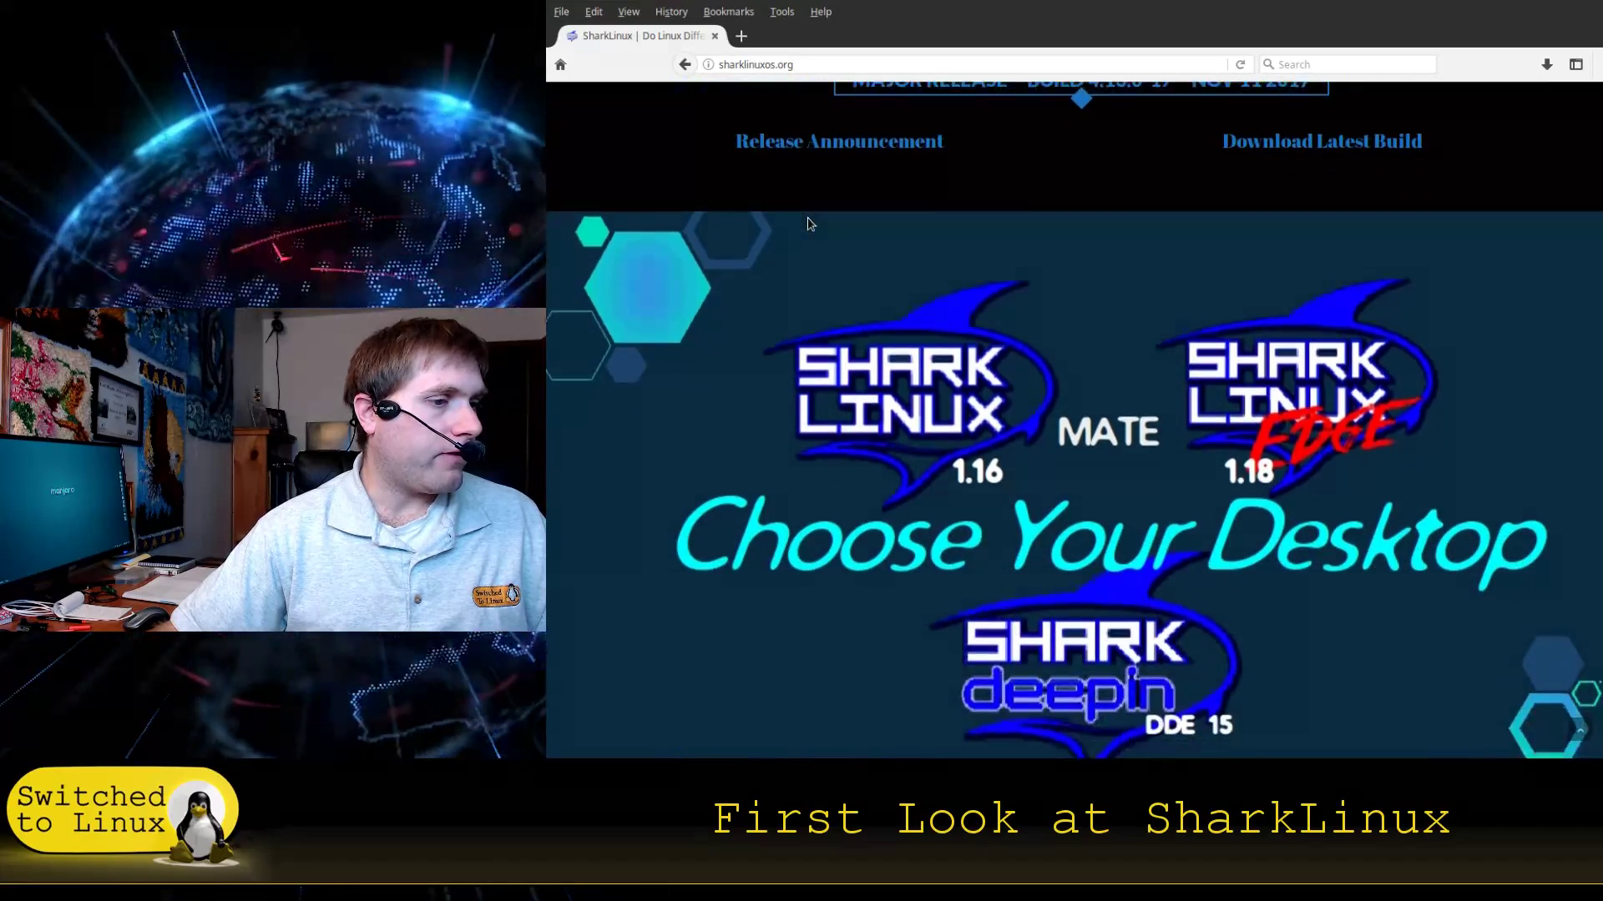
{"action": "scroll", "coordinate": [1267, 387], "scroll_direction": "down", "scroll_amount": 6}
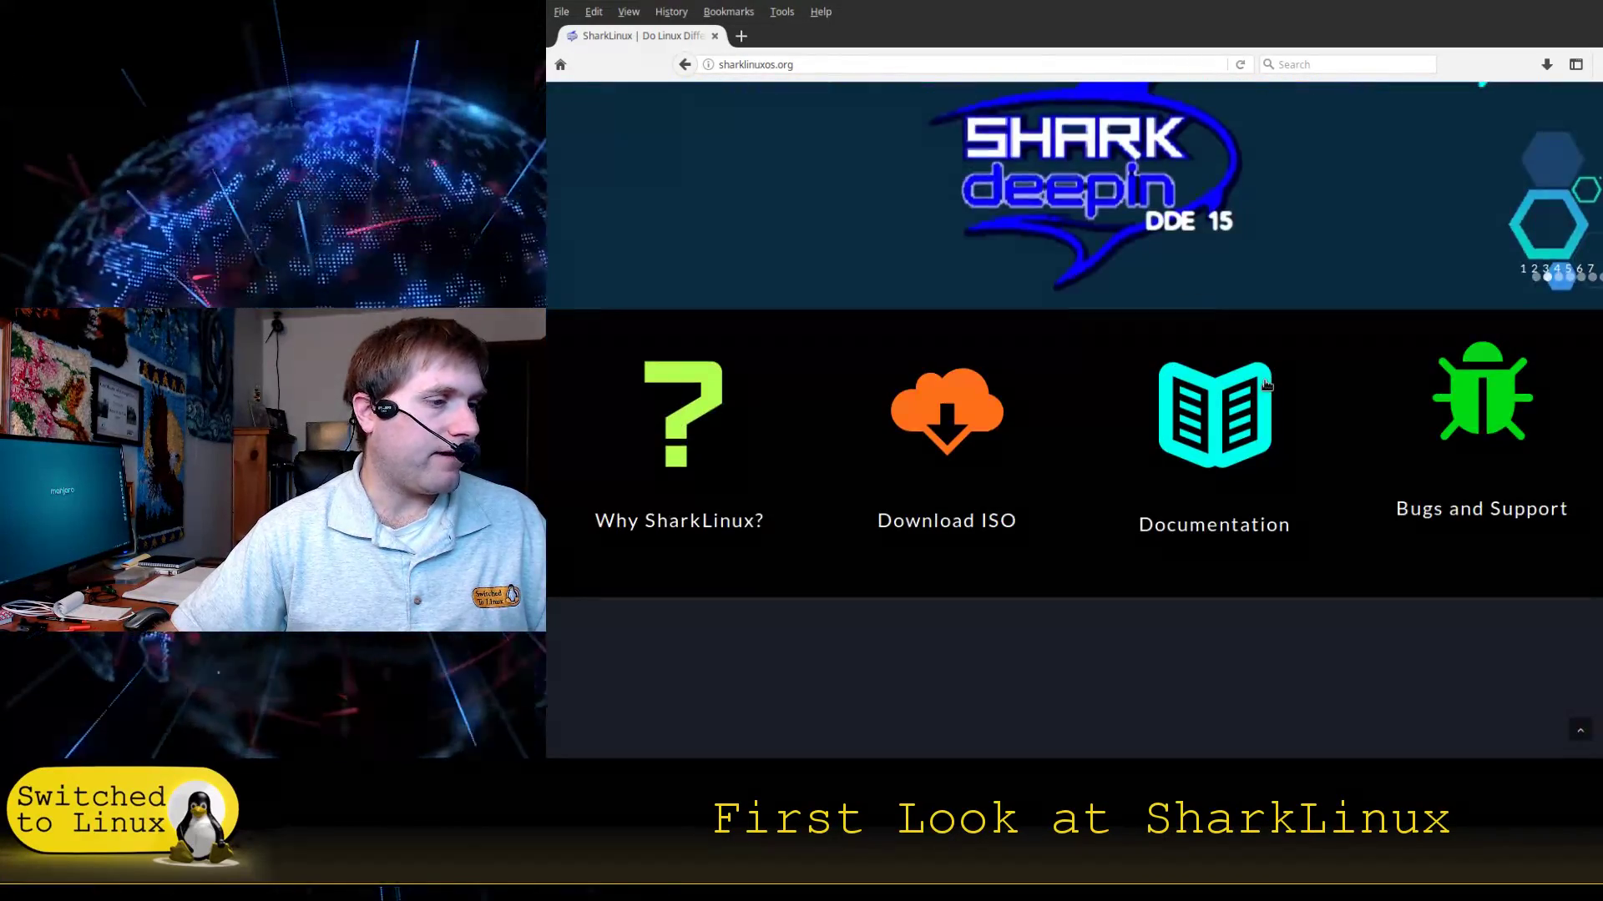
{"action": "scroll", "coordinate": [1270, 386], "scroll_direction": "up", "scroll_amount": 12}
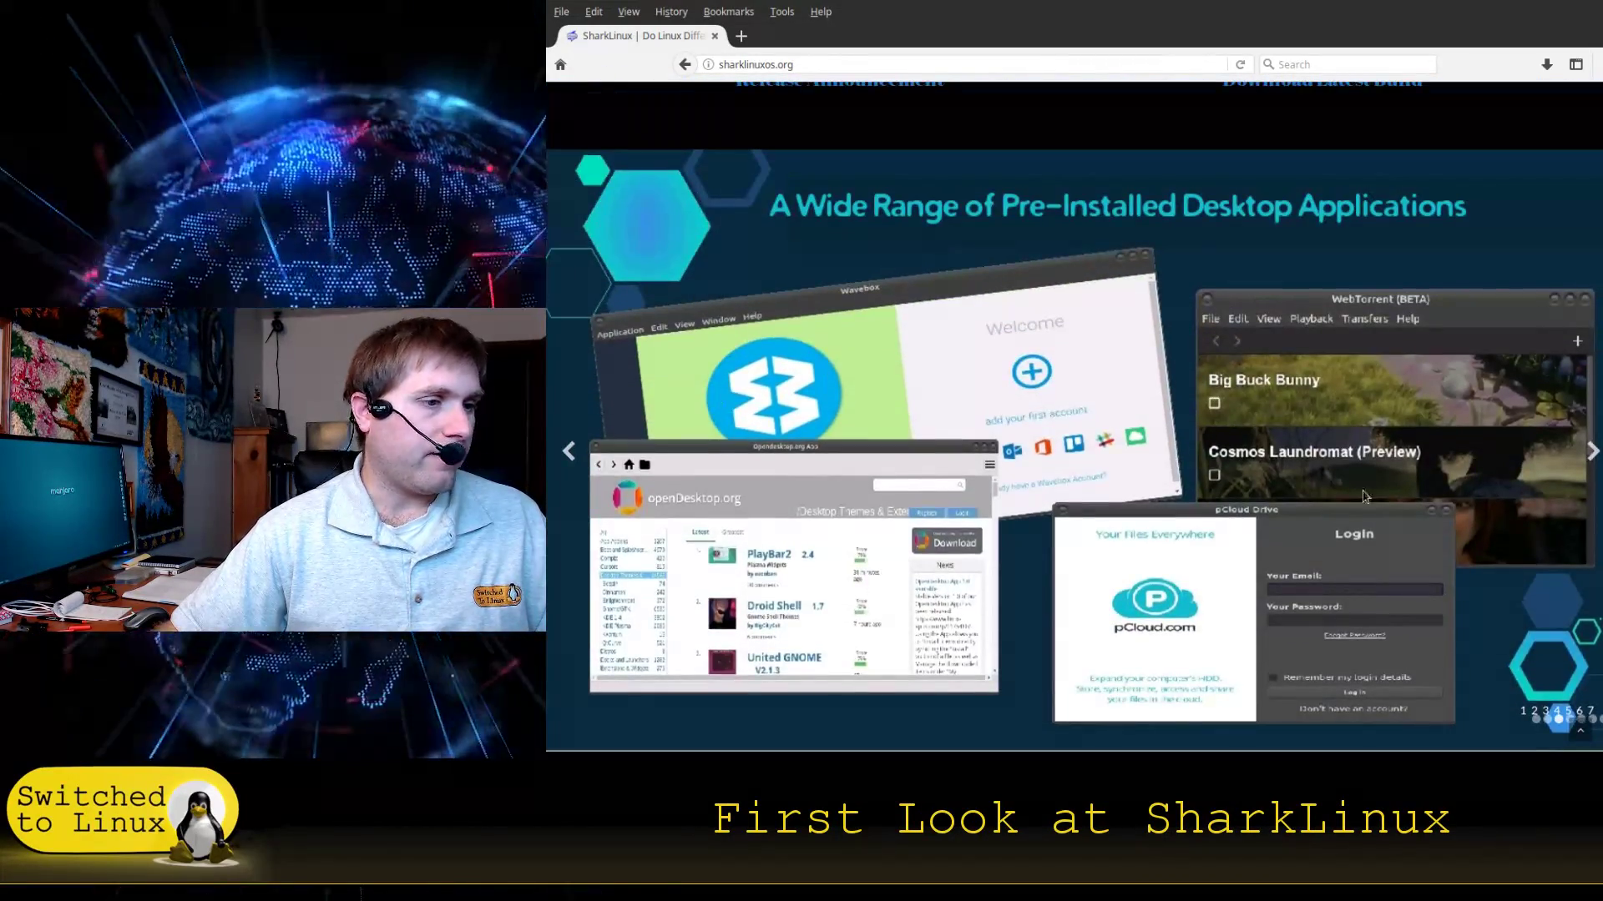
{"action": "left_click", "coordinate": [1592, 451]}
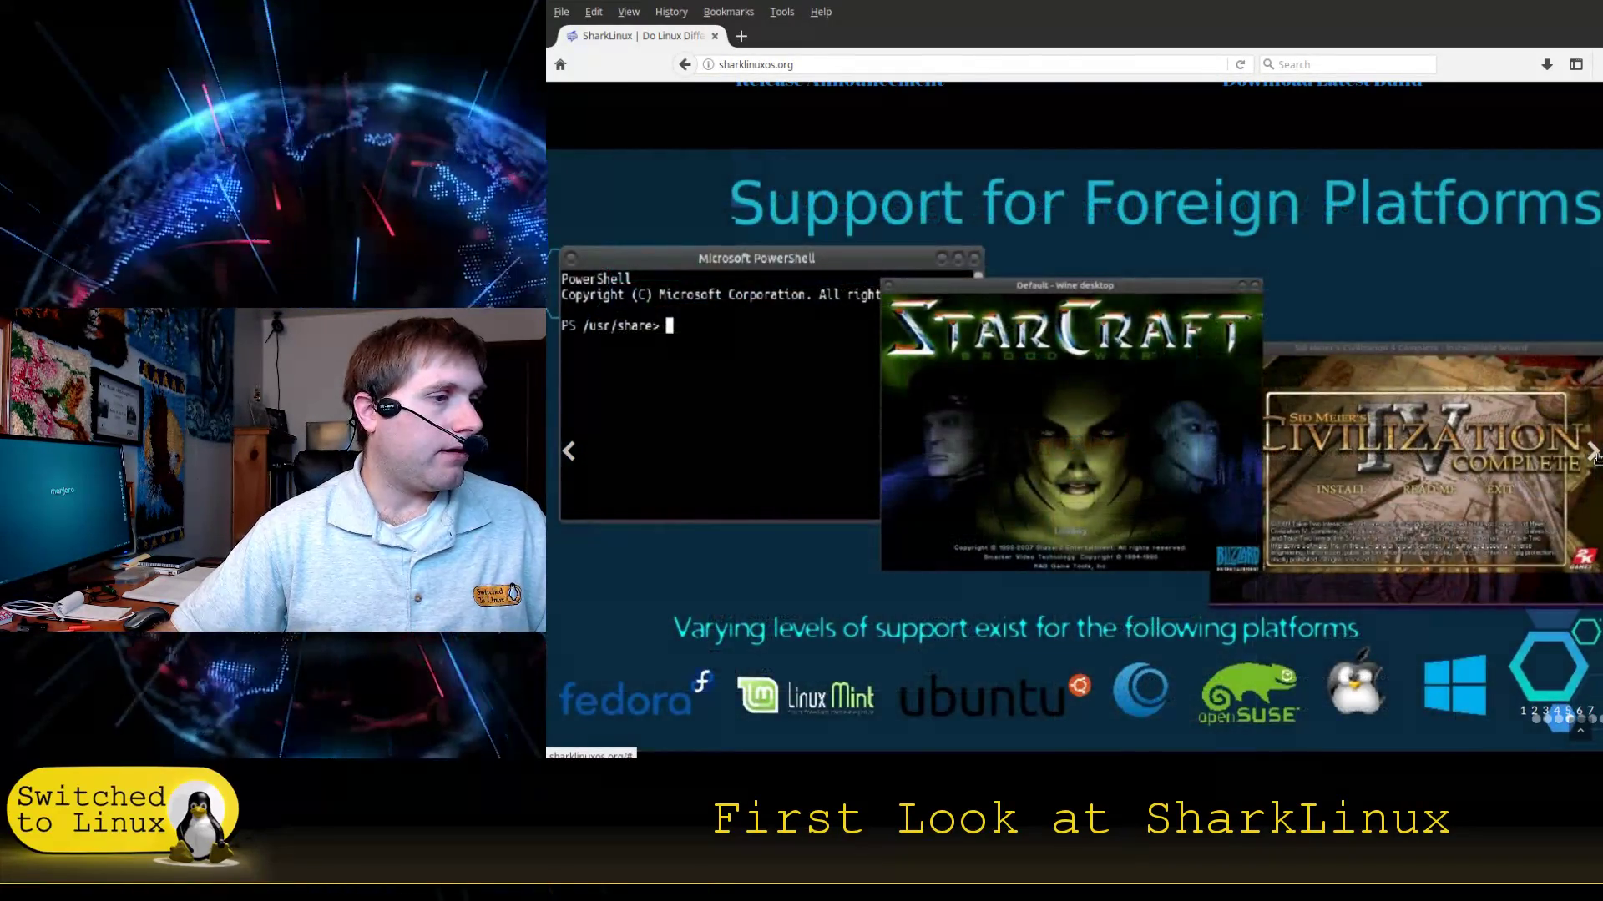
{"action": "left_click", "coordinate": [1593, 451]}
{"action": "scroll", "coordinate": [1566, 425], "scroll_direction": "up", "scroll_amount": 2}
{"action": "scroll", "coordinate": [1566, 425], "scroll_direction": "up", "scroll_amount": 3}
{"action": "scroll", "coordinate": [1566, 425], "scroll_direction": "down", "scroll_amount": 3}
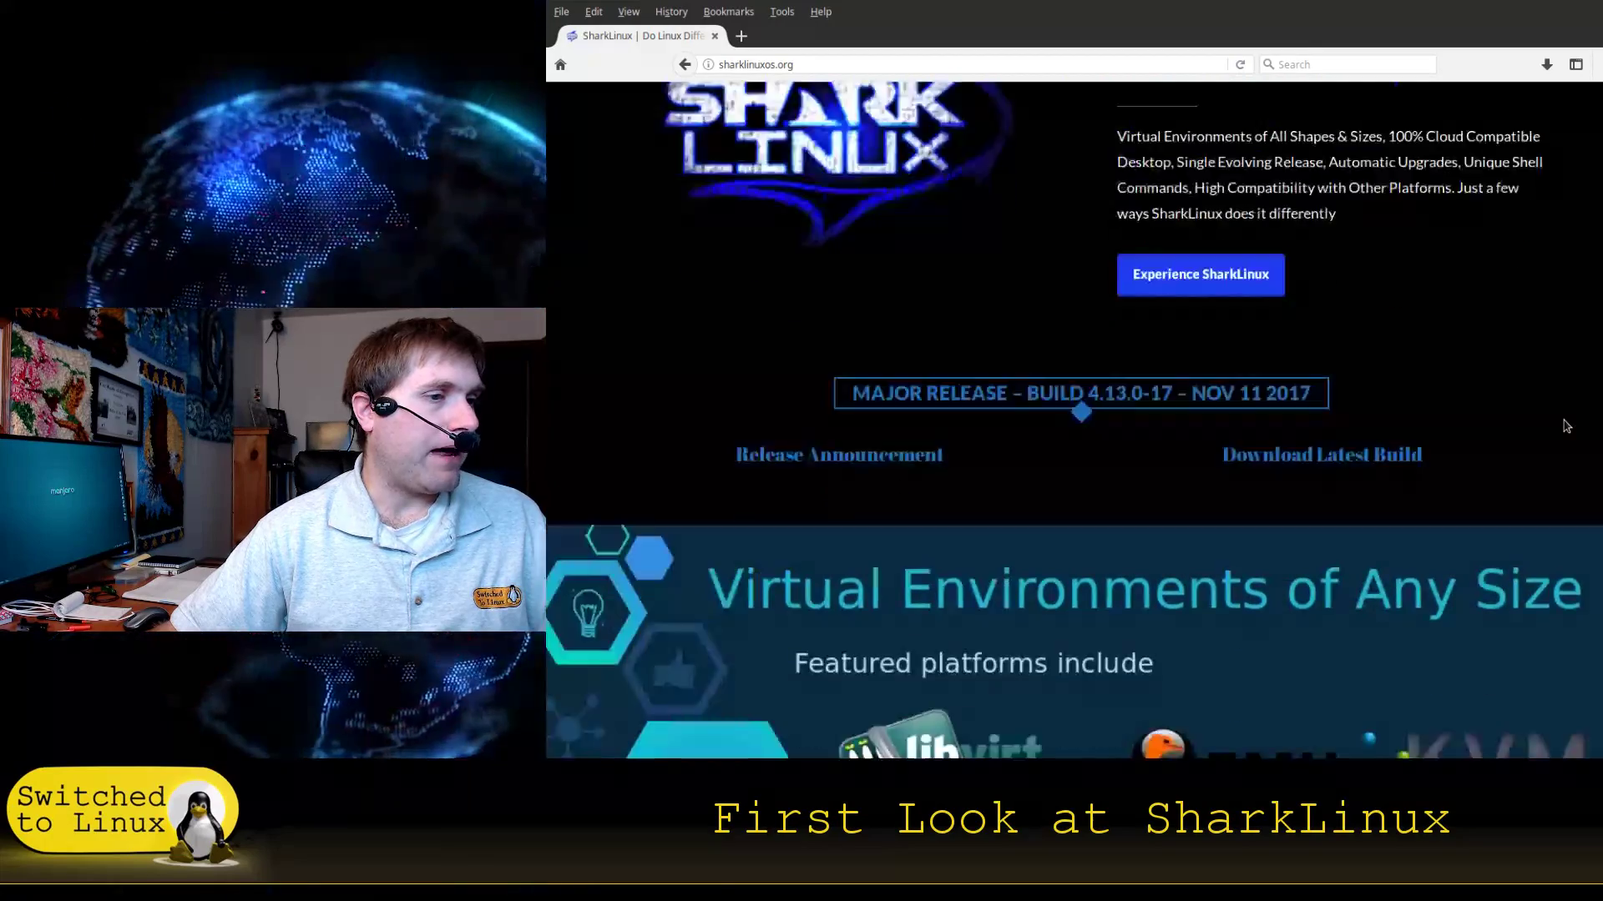
{"action": "scroll", "coordinate": [1566, 426], "scroll_direction": "up", "scroll_amount": 3}
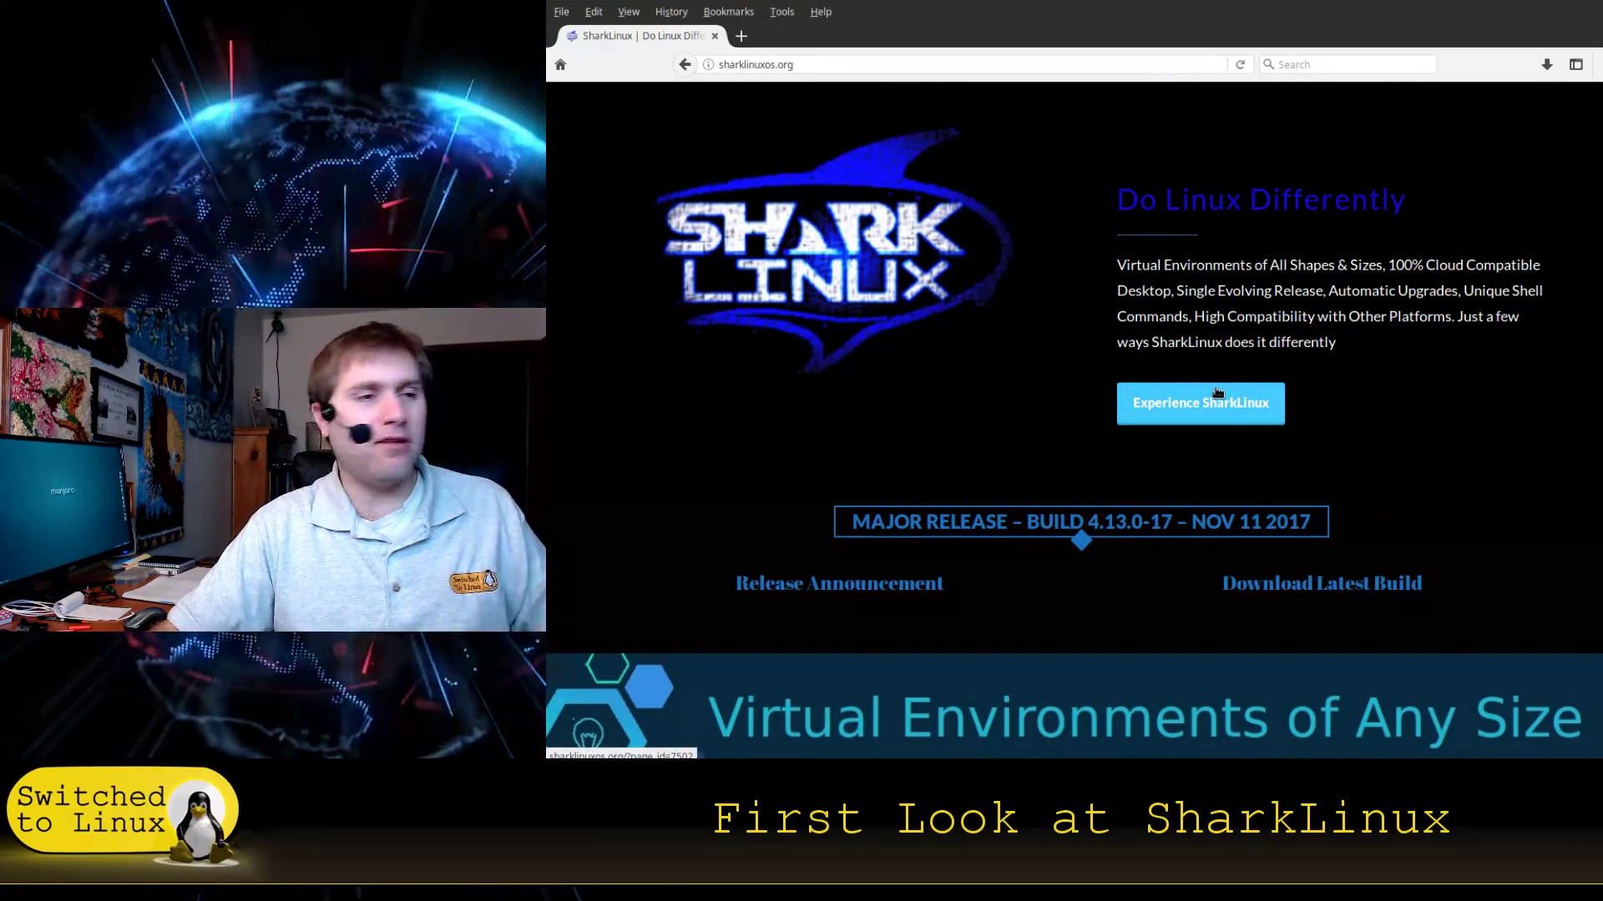
Step: Open the "Why SharkLinux?" page and read its overview sections, highlighting the first sentence under "Shark as a Service"
{"action": "scroll", "coordinate": [1223, 392], "scroll_direction": "down", "scroll_amount": 5}
{"action": "scroll", "coordinate": [1225, 391], "scroll_direction": "down", "scroll_amount": 5}
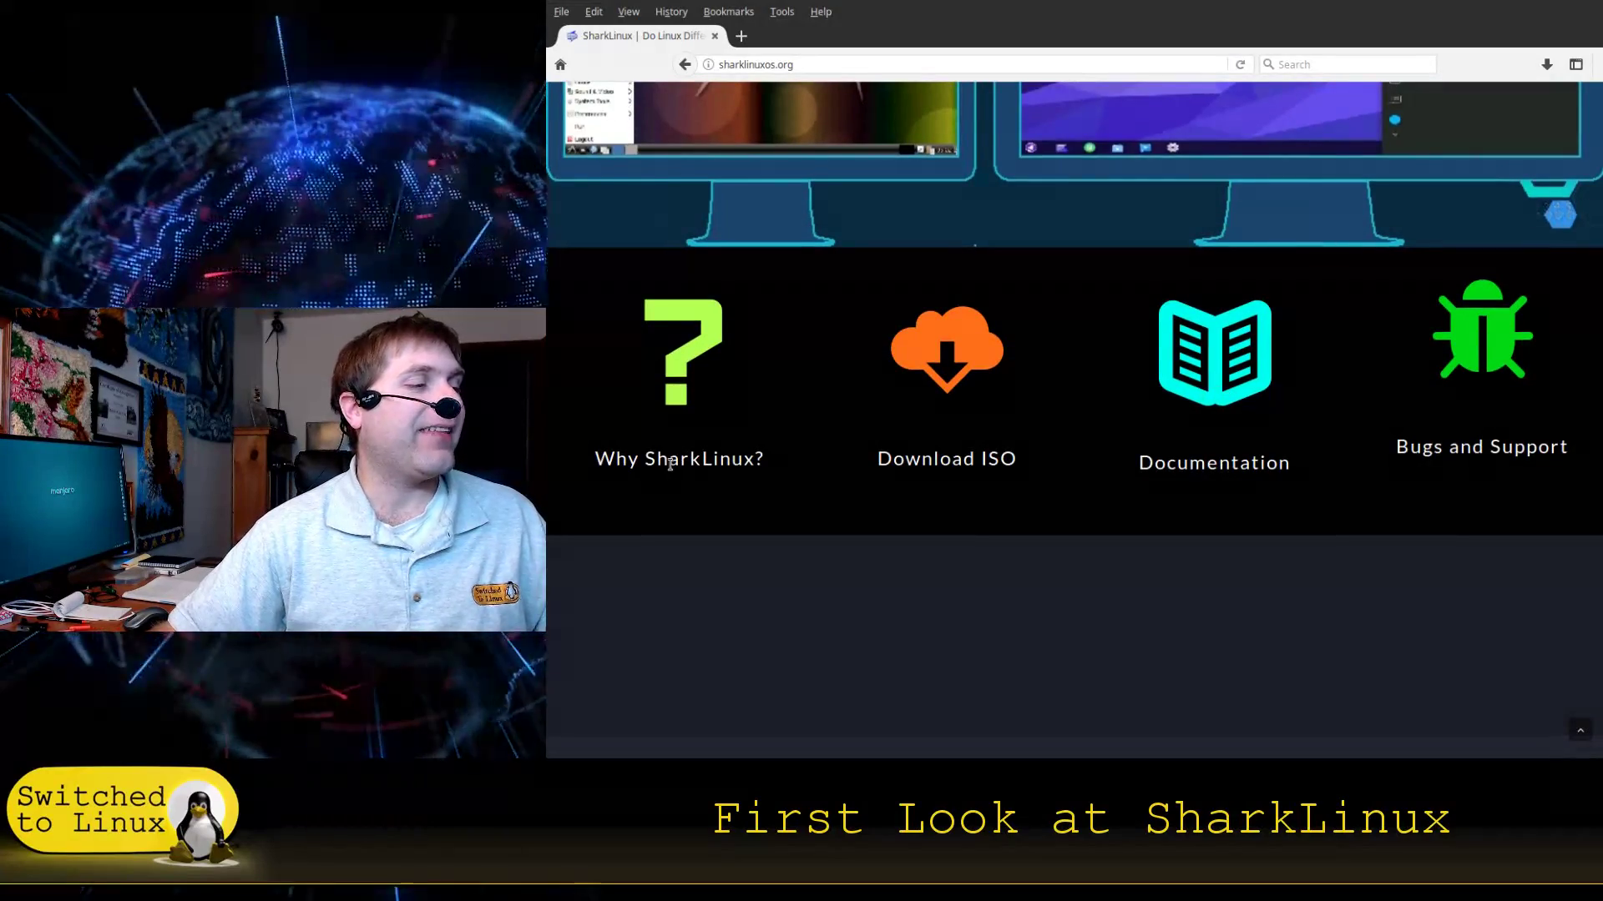
{"action": "left_click", "coordinate": [664, 338]}
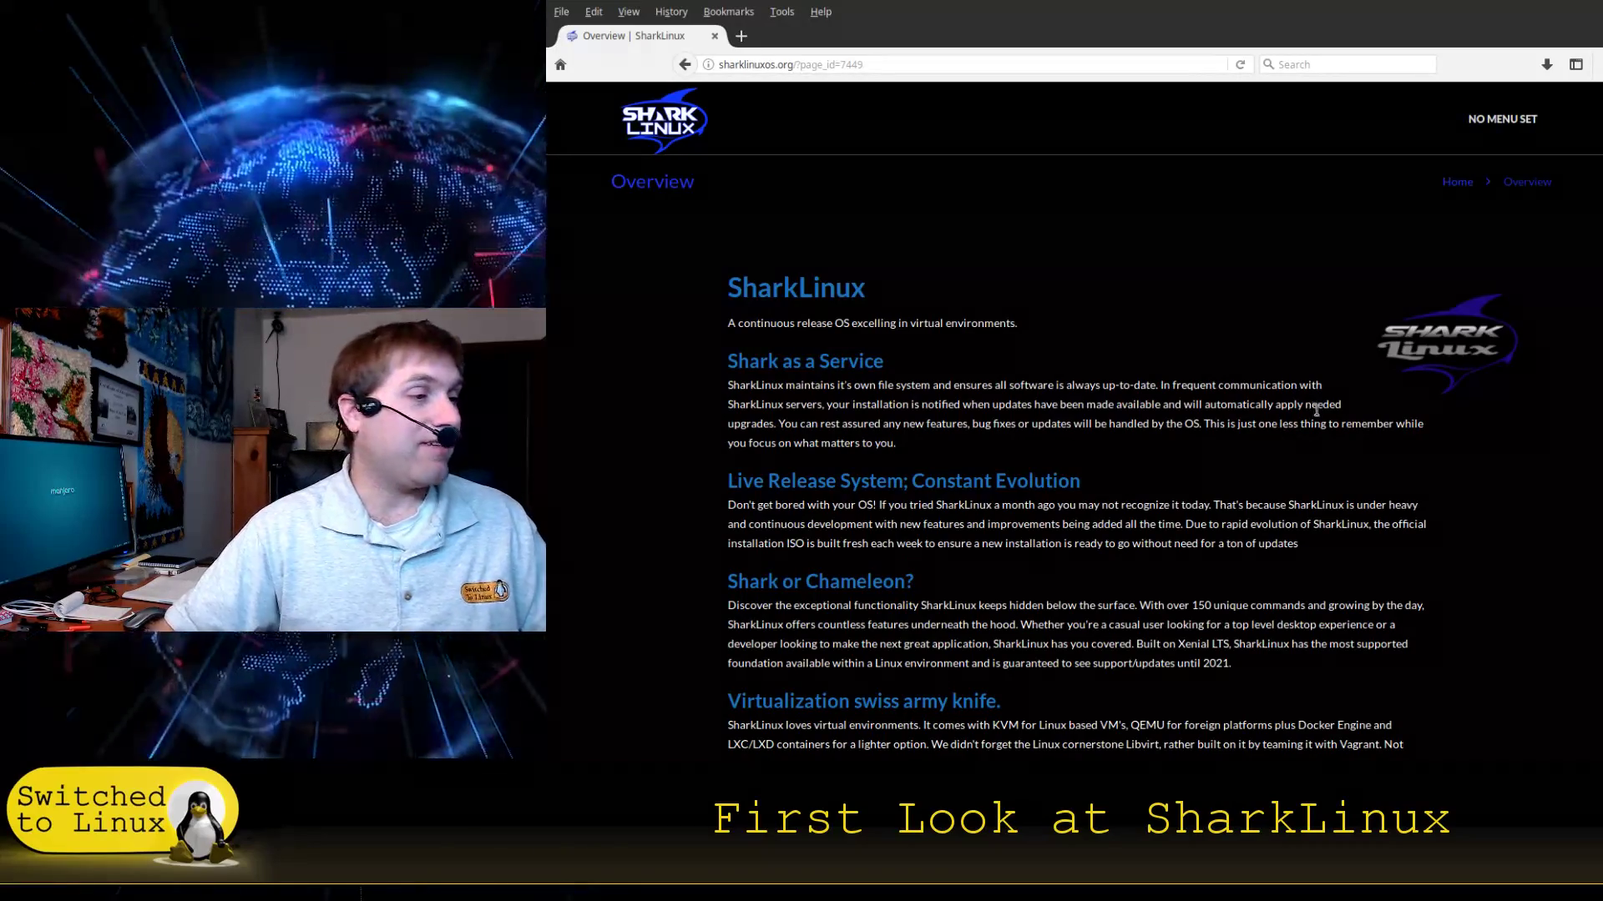
{"action": "scroll", "coordinate": [1181, 458], "scroll_direction": "down", "scroll_amount": 2}
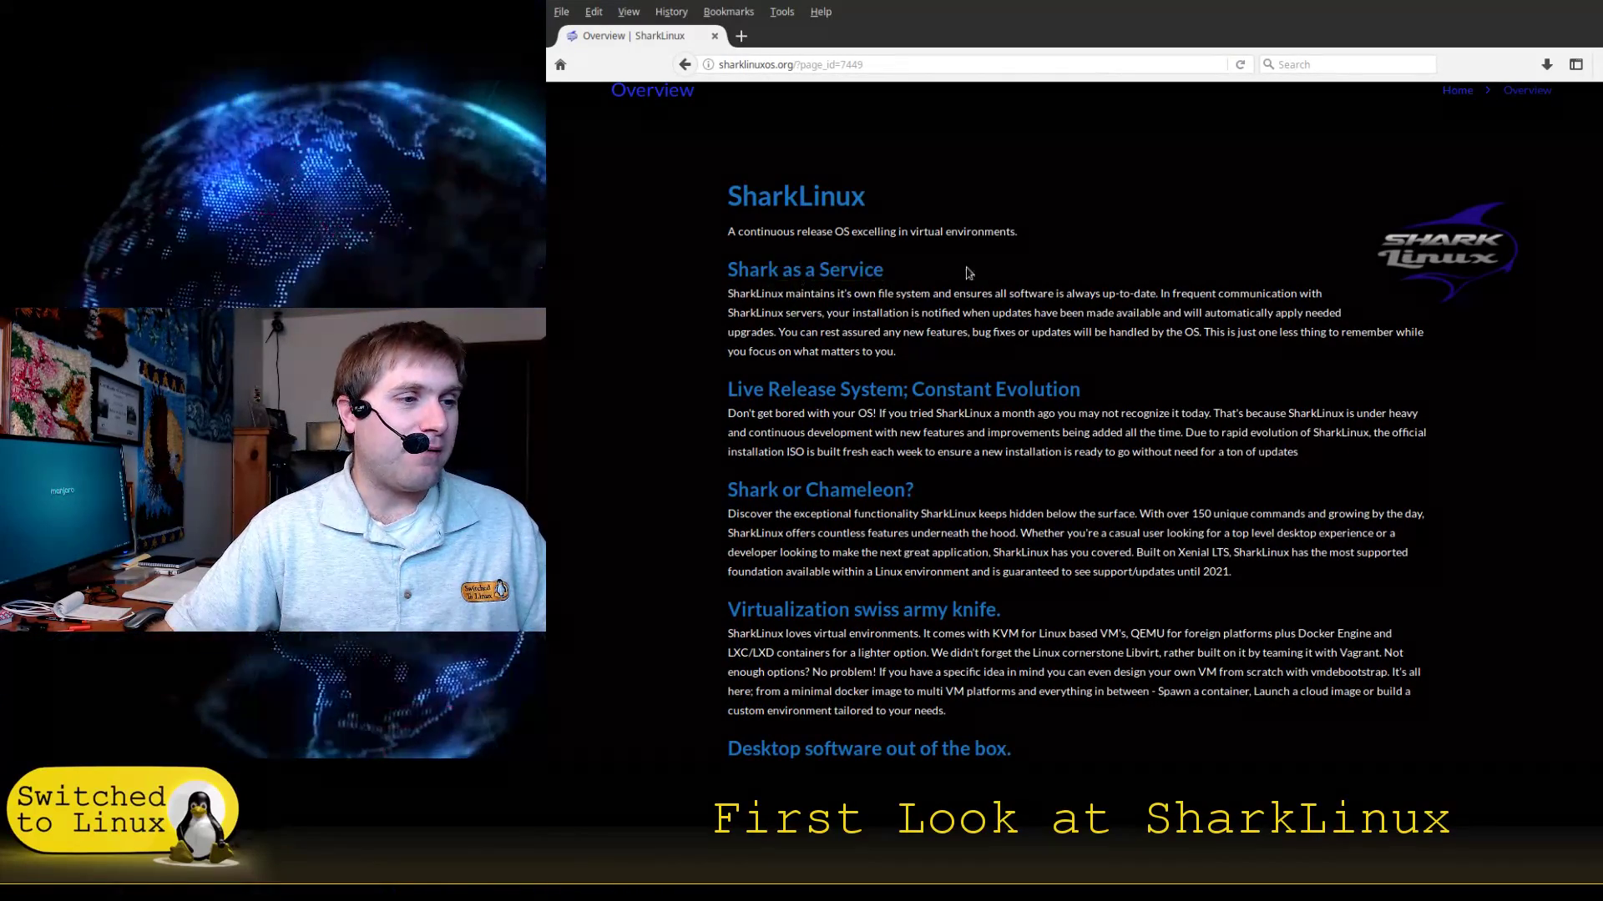
{"action": "left_click_drag", "start_coordinate": [731, 295], "coordinate": [1161, 298]}
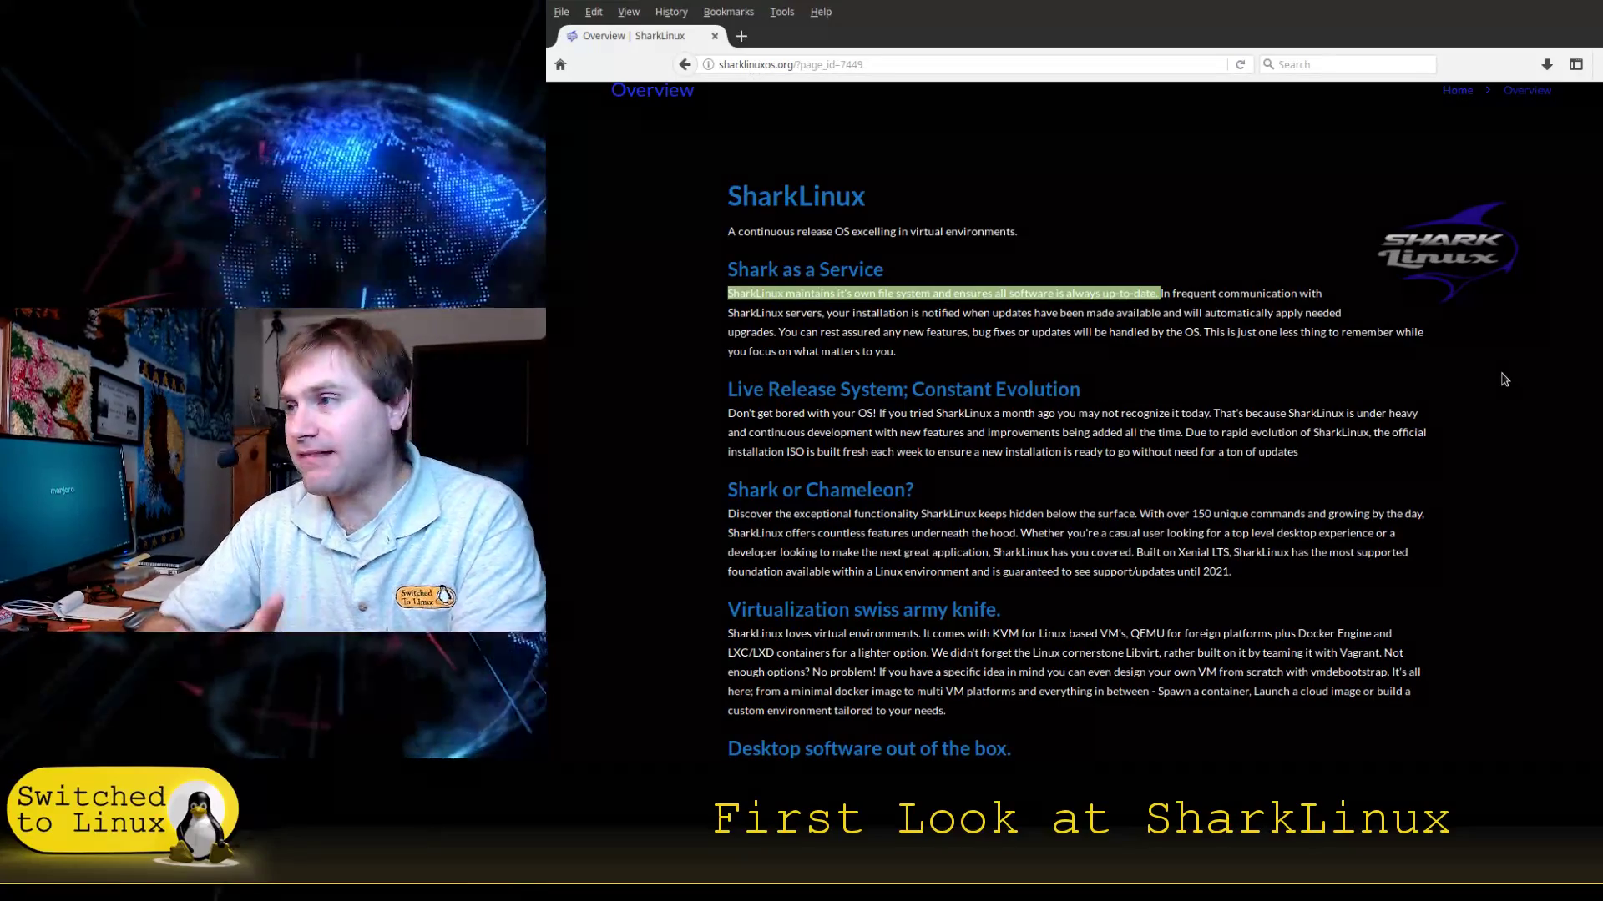
{"action": "scroll", "coordinate": [1177, 506], "scroll_direction": "down", "scroll_amount": 3}
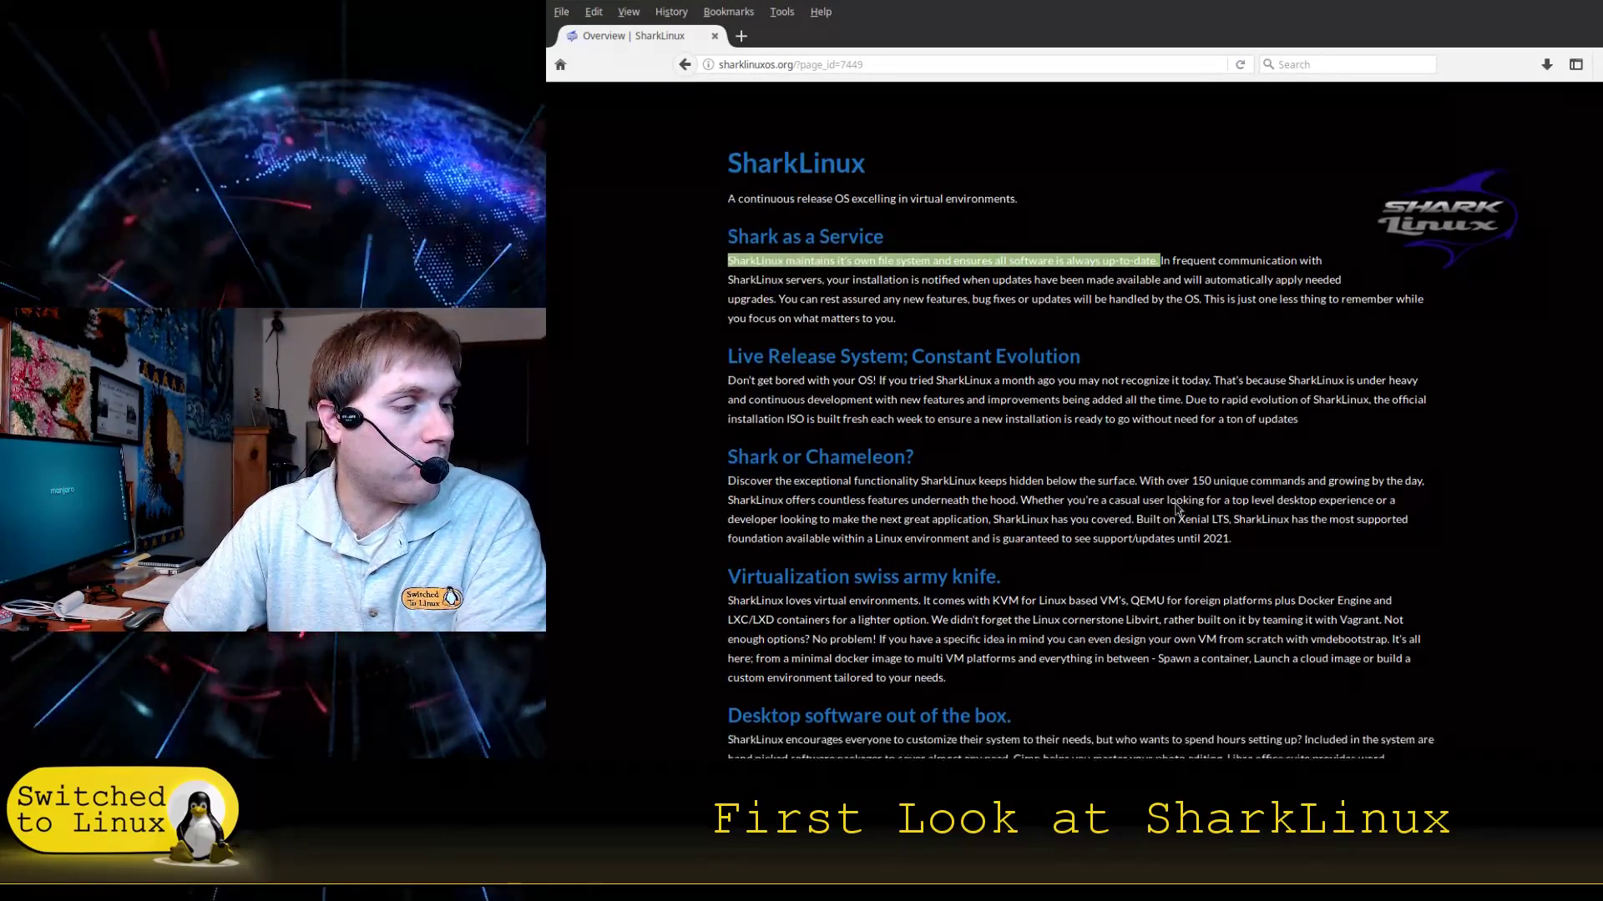
{"action": "scroll", "coordinate": [1207, 515], "scroll_direction": "down", "scroll_amount": 4}
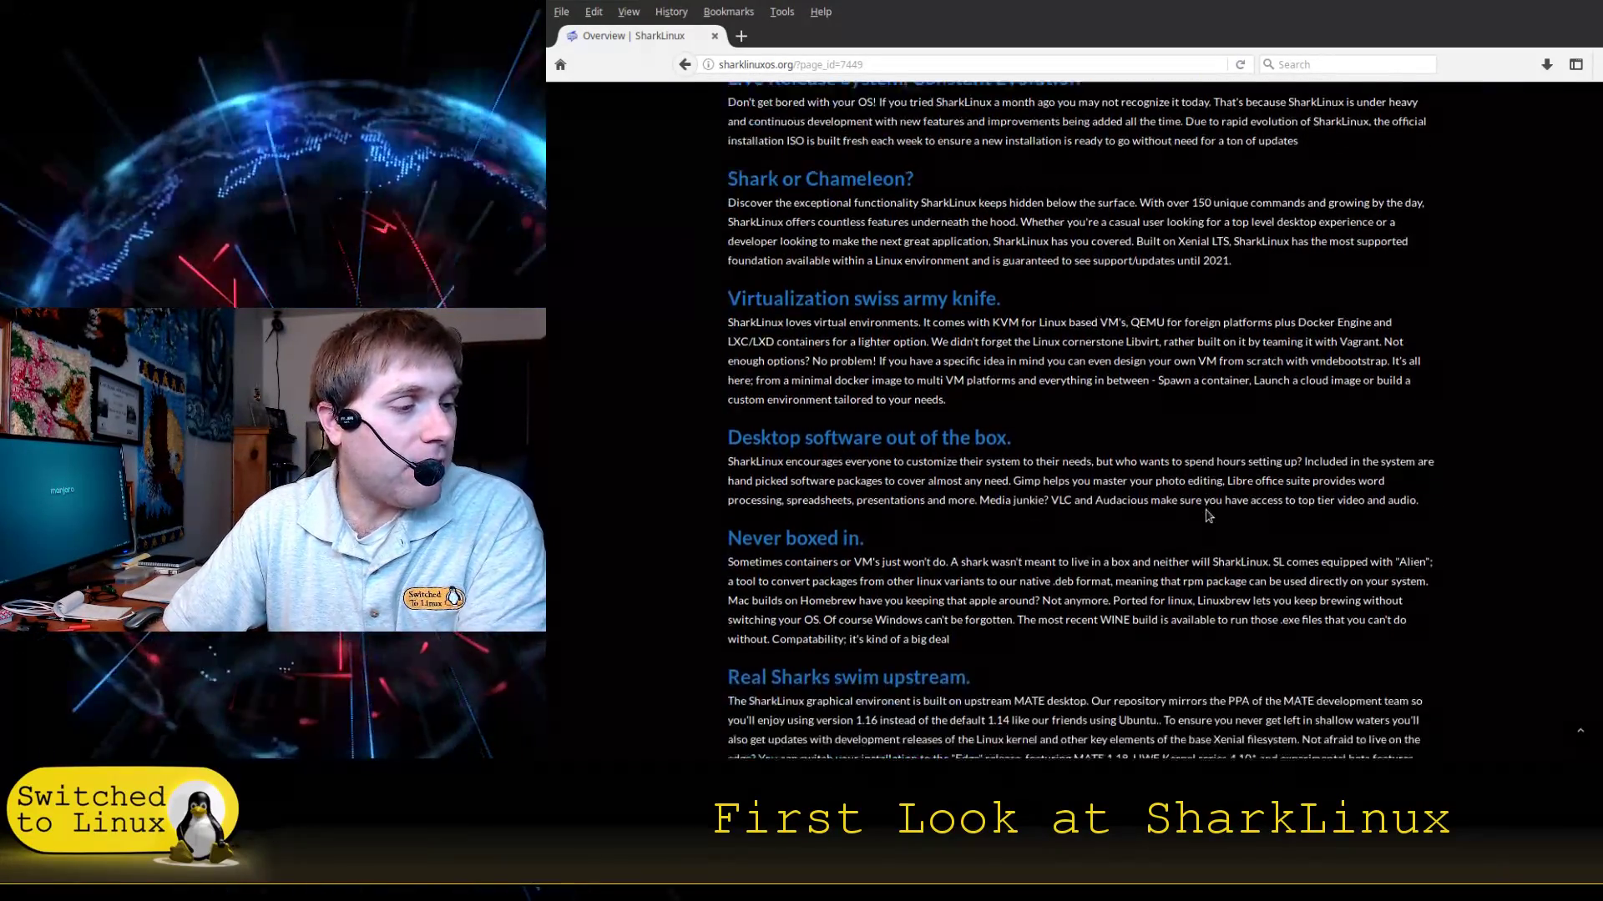
{"action": "scroll", "coordinate": [1206, 515], "scroll_direction": "down", "scroll_amount": 2}
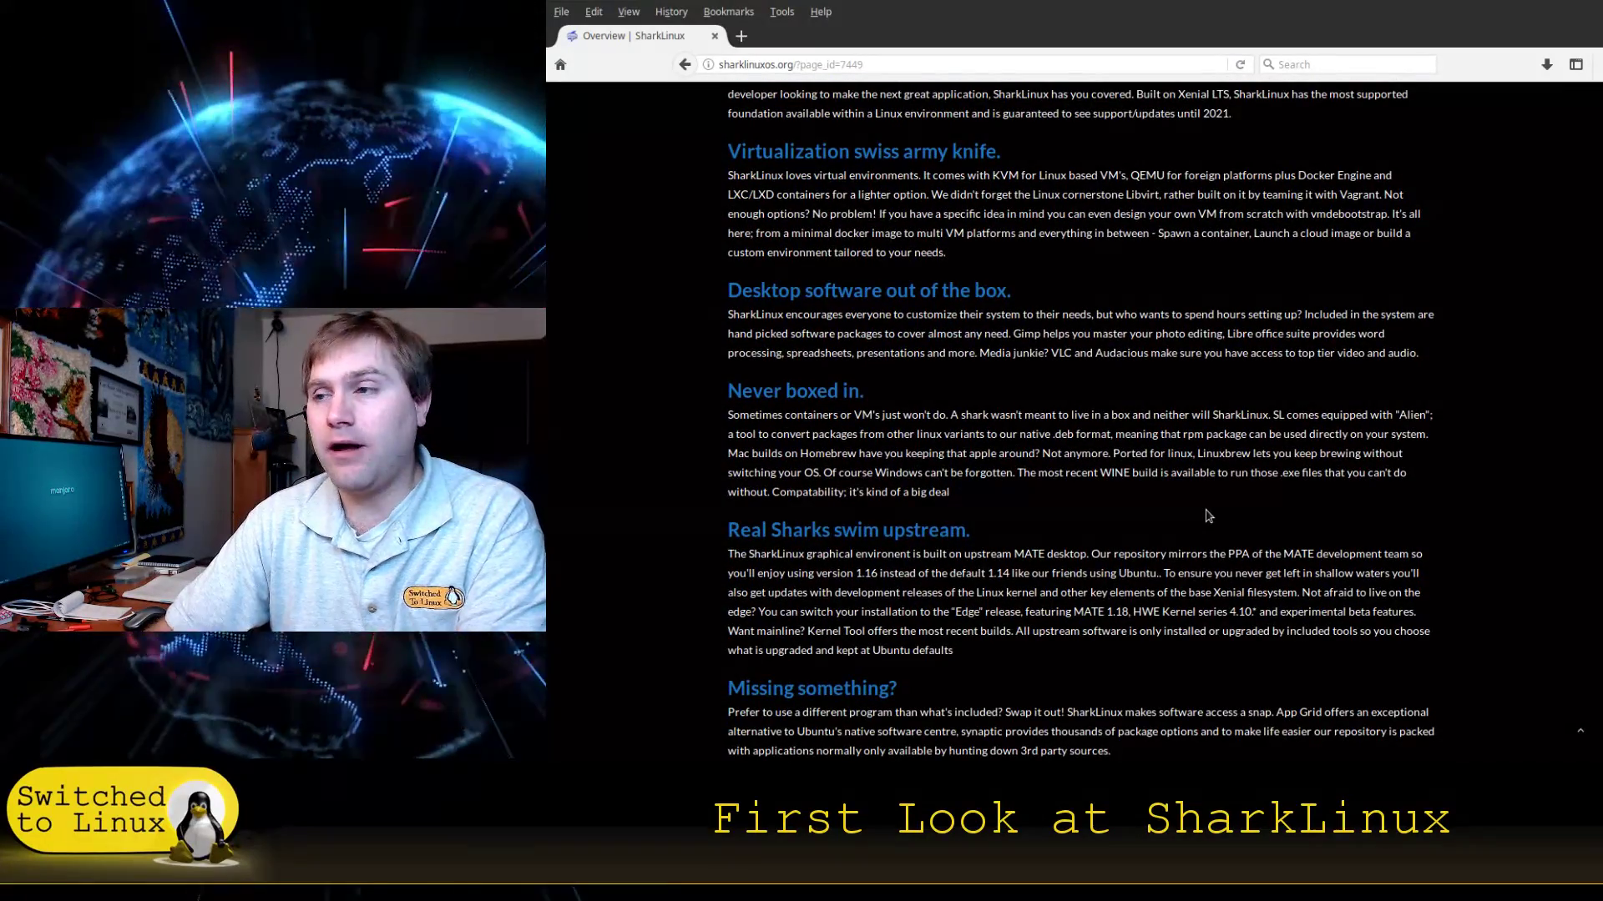
{"action": "scroll", "coordinate": [1132, 475], "scroll_direction": "down", "scroll_amount": 3}
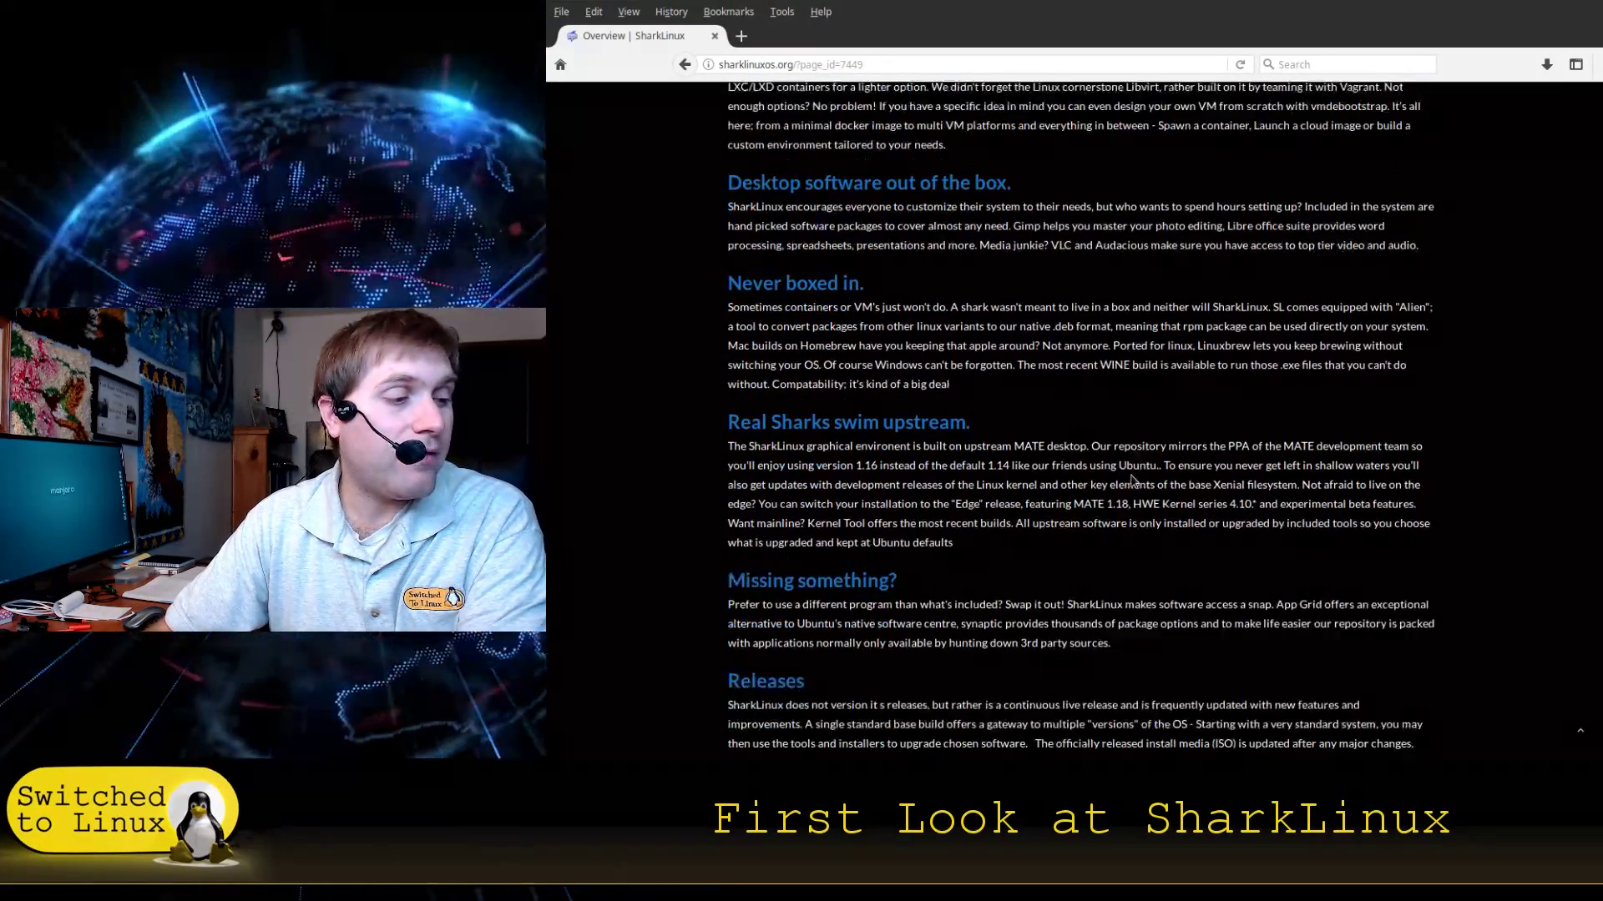
{"action": "scroll", "coordinate": [1132, 474], "scroll_direction": "down", "scroll_amount": 5}
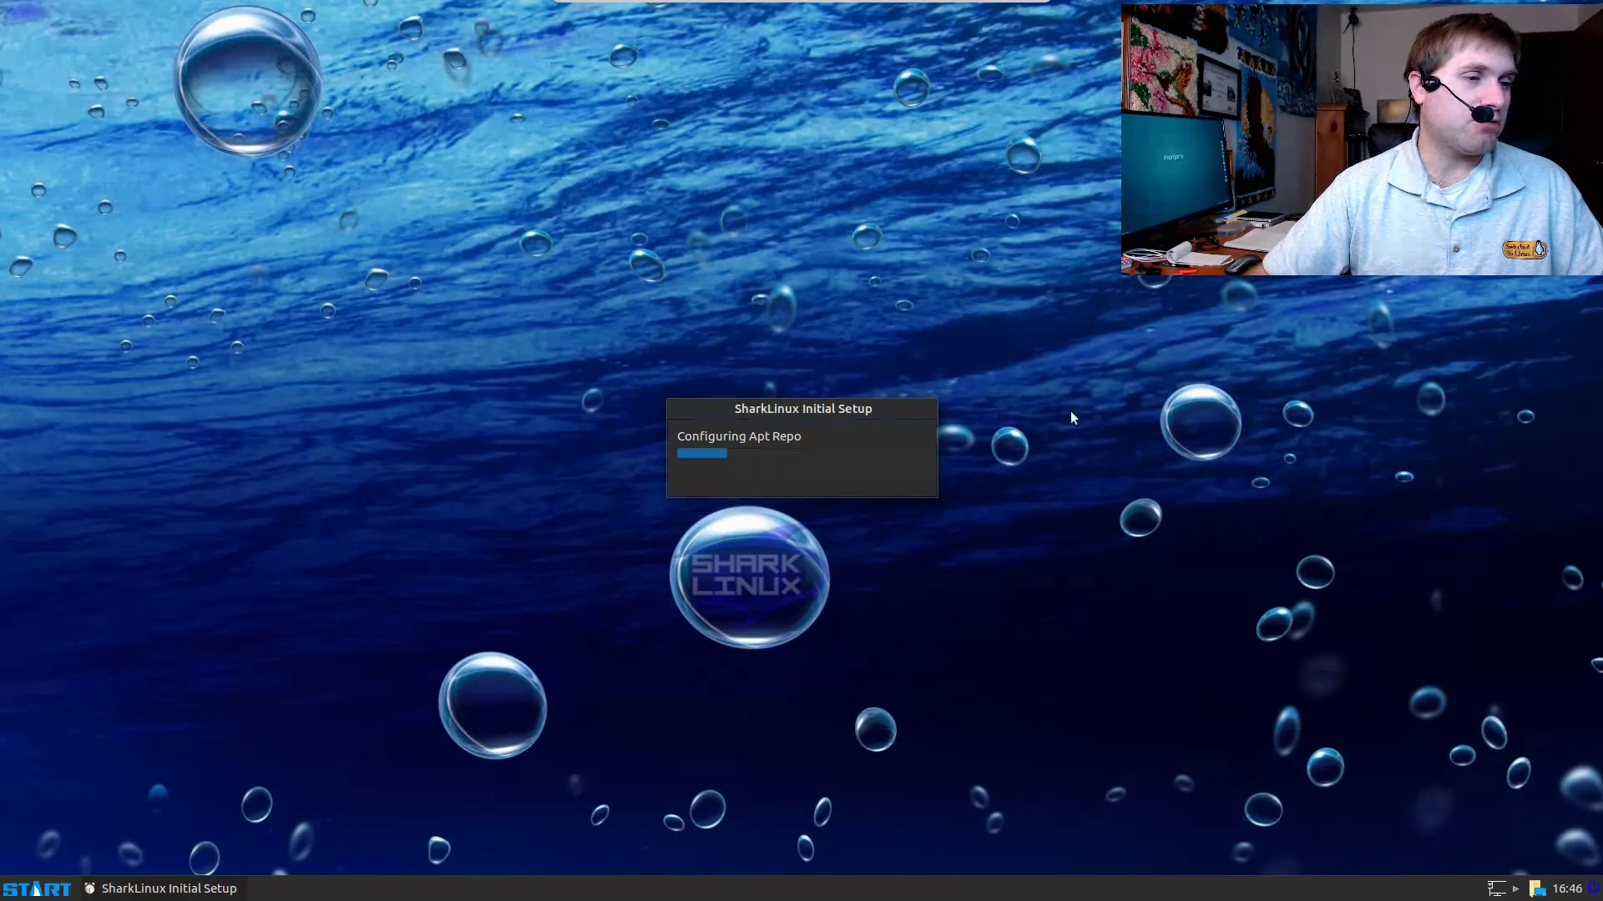
Step: Switch to the SharkLinux desktop and close the SharkLinux Initial Setup window
{"action": "right_click", "coordinate": [753, 415]}
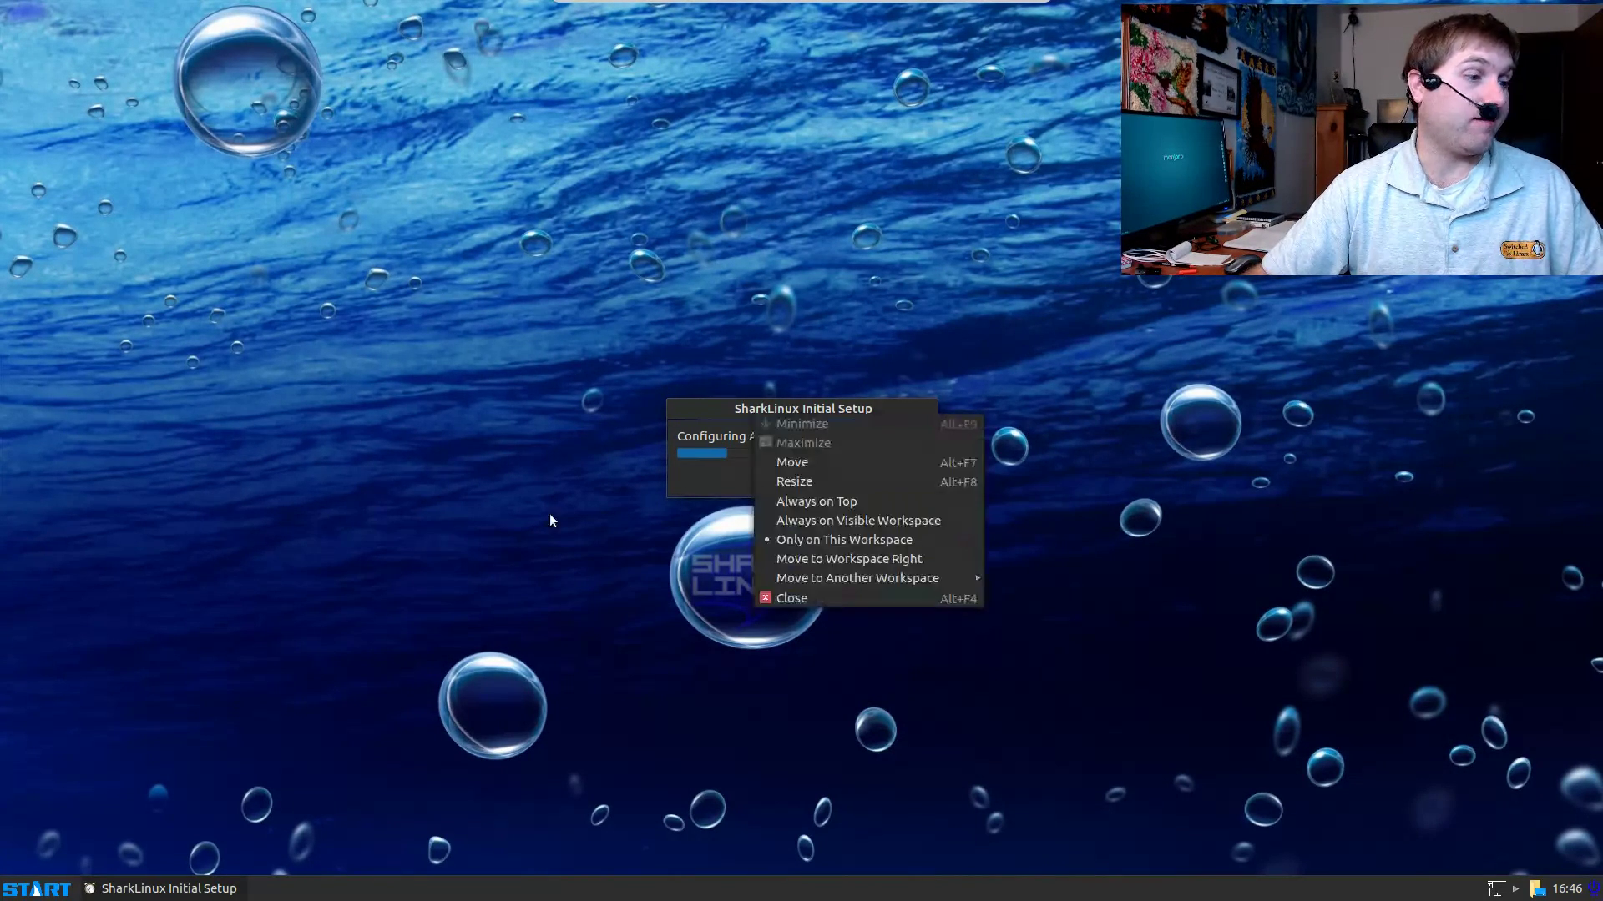
{"action": "right_click", "coordinate": [100, 892]}
{"action": "right_click", "coordinate": [119, 890]}
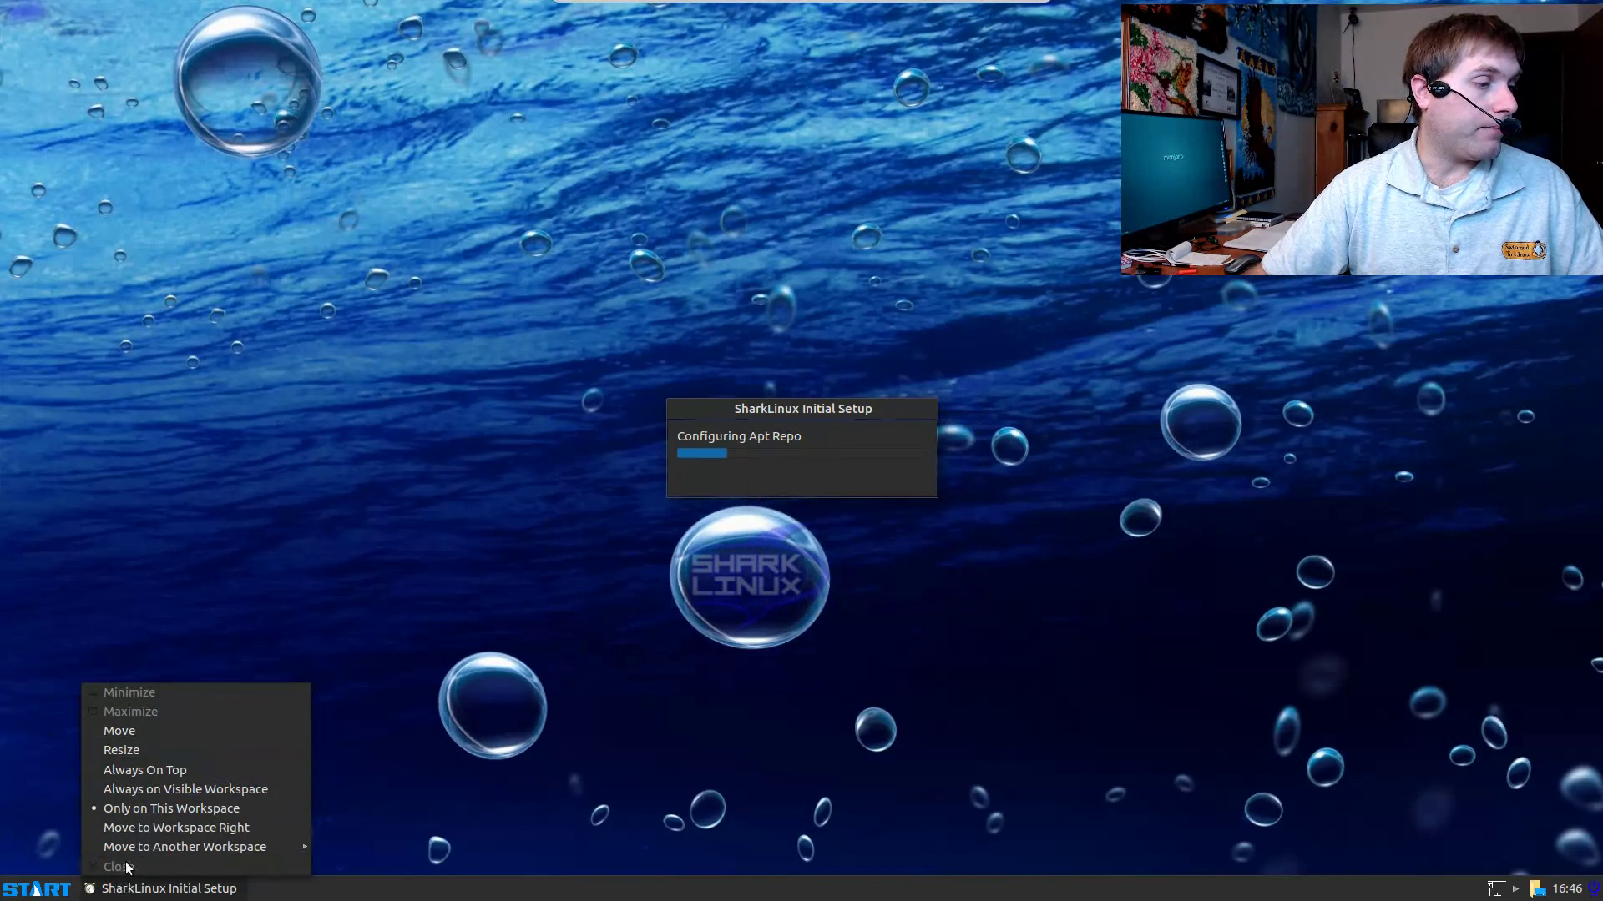
{"action": "right_click", "coordinate": [790, 408]}
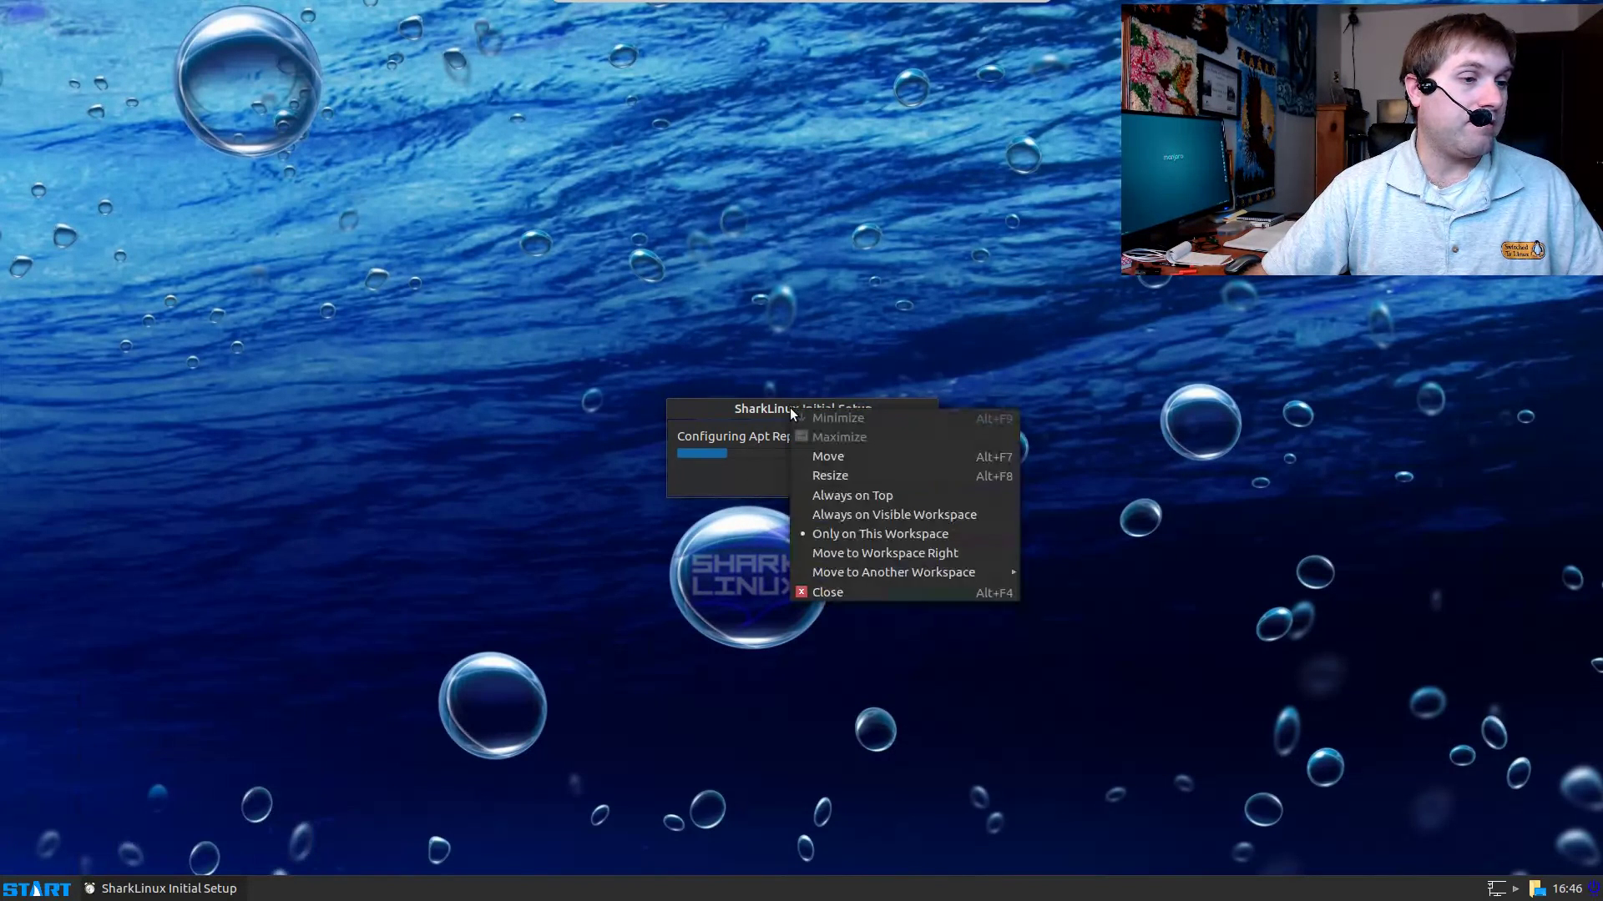
{"action": "left_click", "coordinate": [882, 591]}
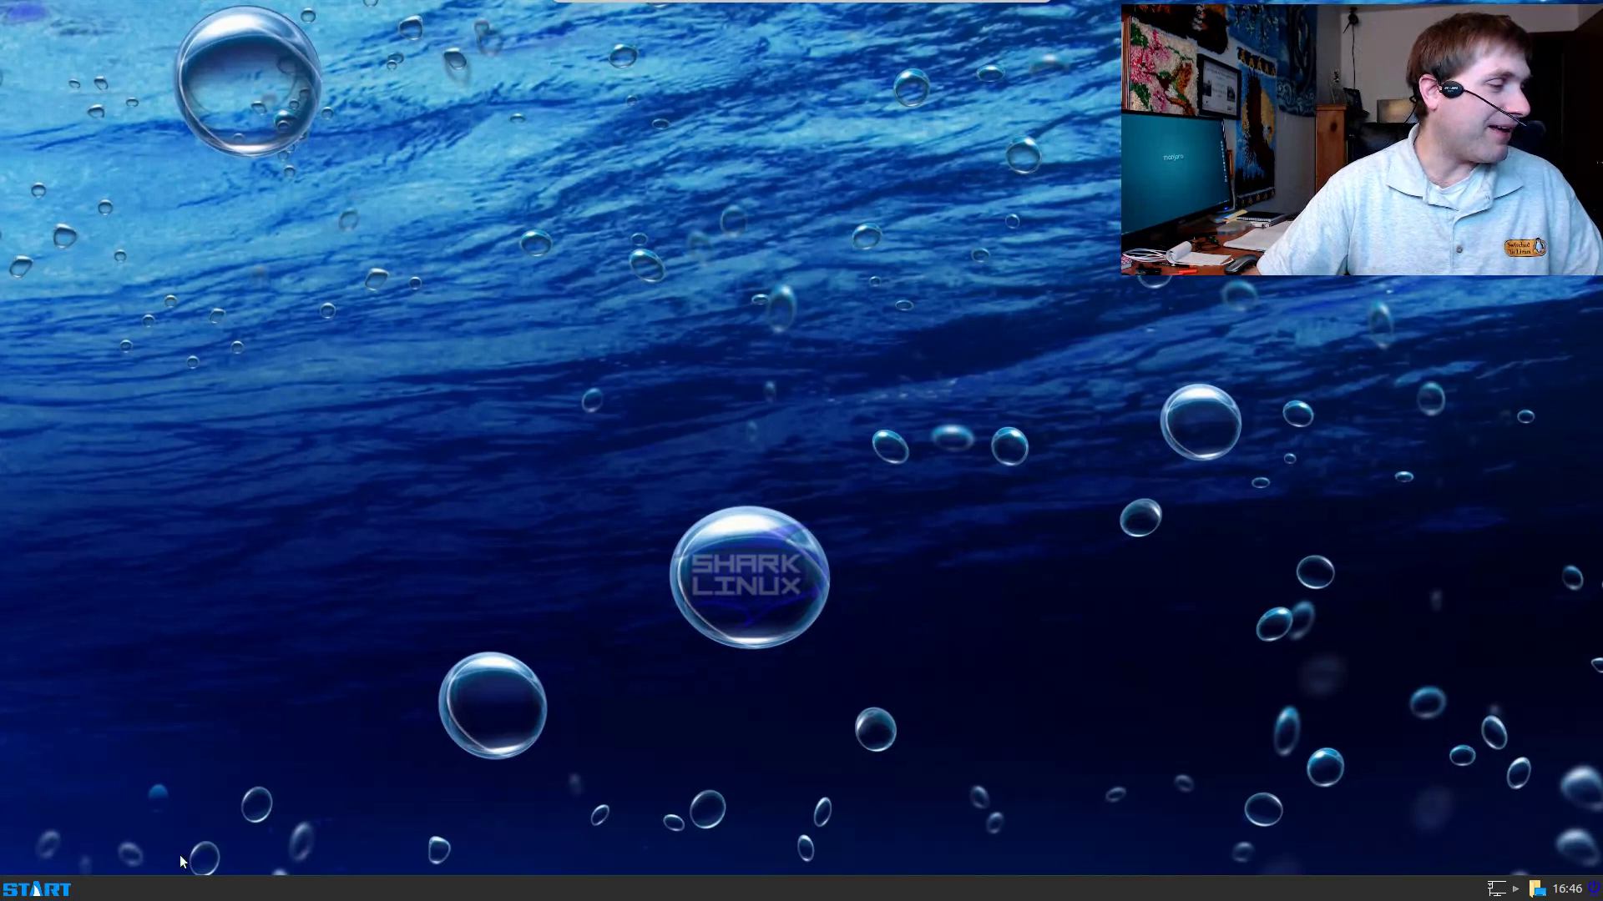
Step: Open the Start menu and test keyboard navigation between the Favorites applications and the category list
{"action": "left_click", "coordinate": [80, 887]}
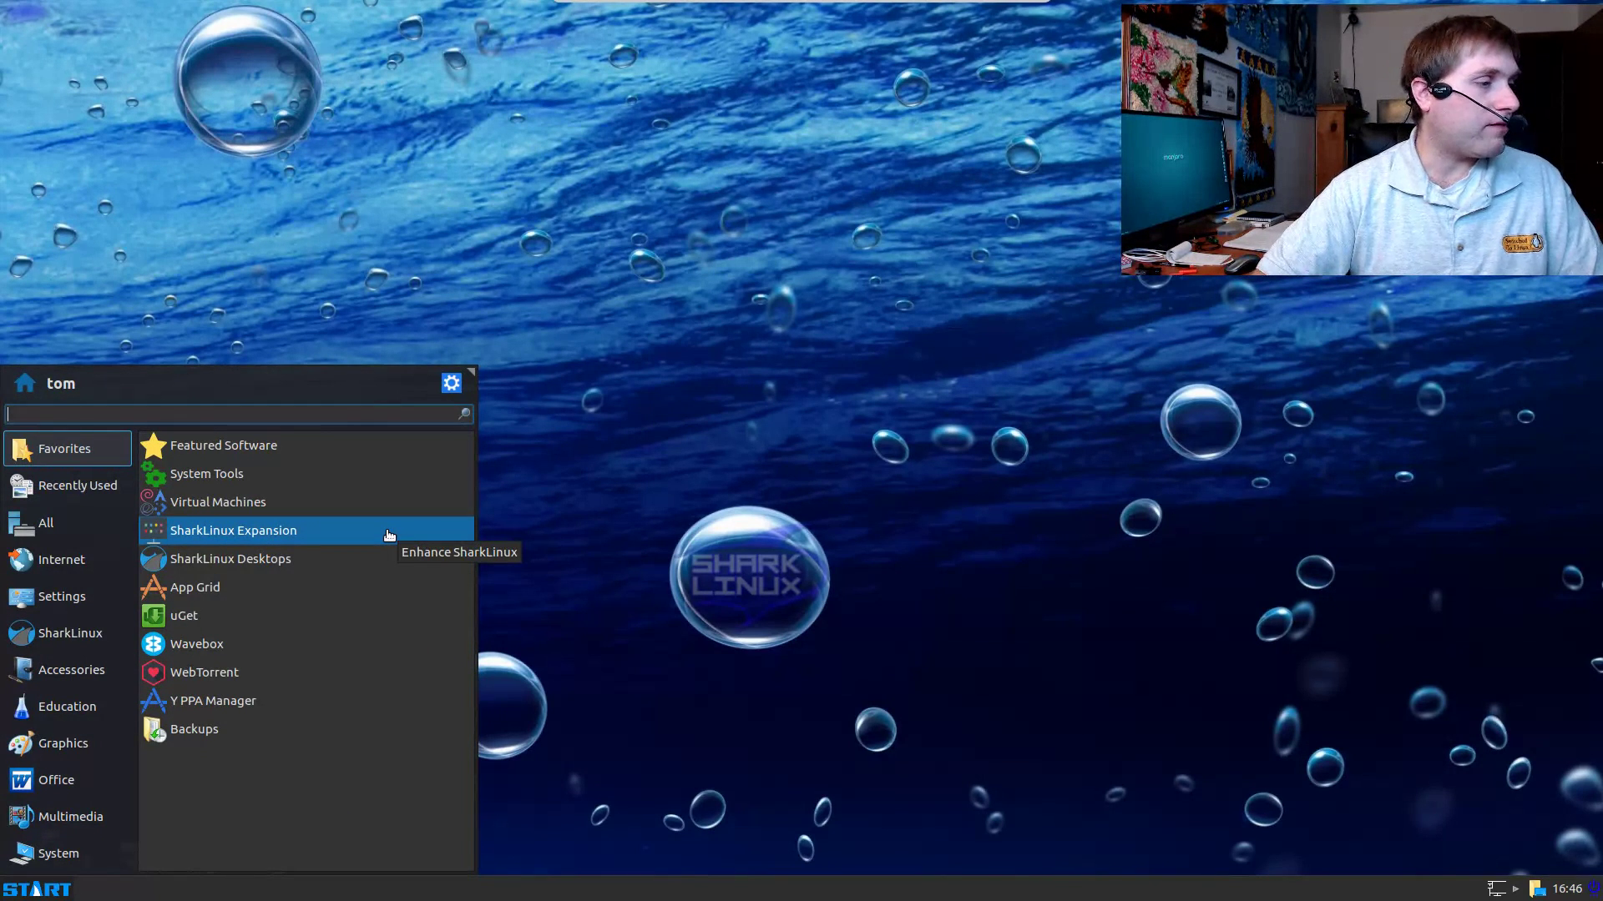
{"action": "key", "text": "Down"}
{"action": "key", "text": "Down"}
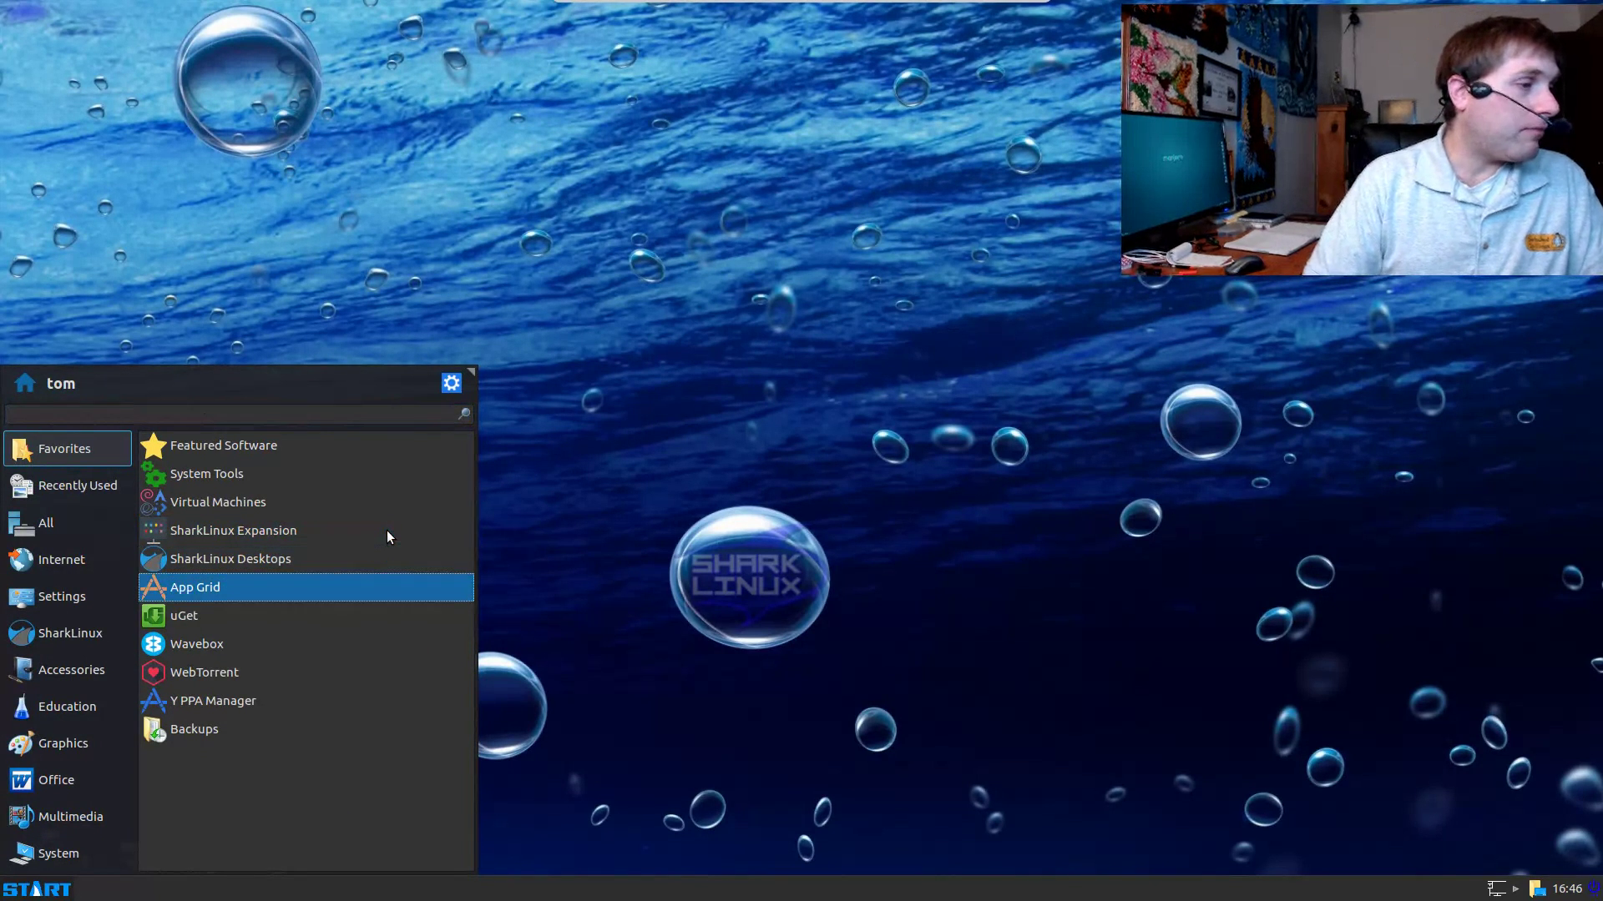
{"action": "key", "text": "Left"}
{"action": "key", "text": "Down"}
{"action": "key", "text": "Down"}
{"action": "key", "text": "Down"}
{"action": "key", "text": "Right"}
{"action": "key", "text": "Left"}
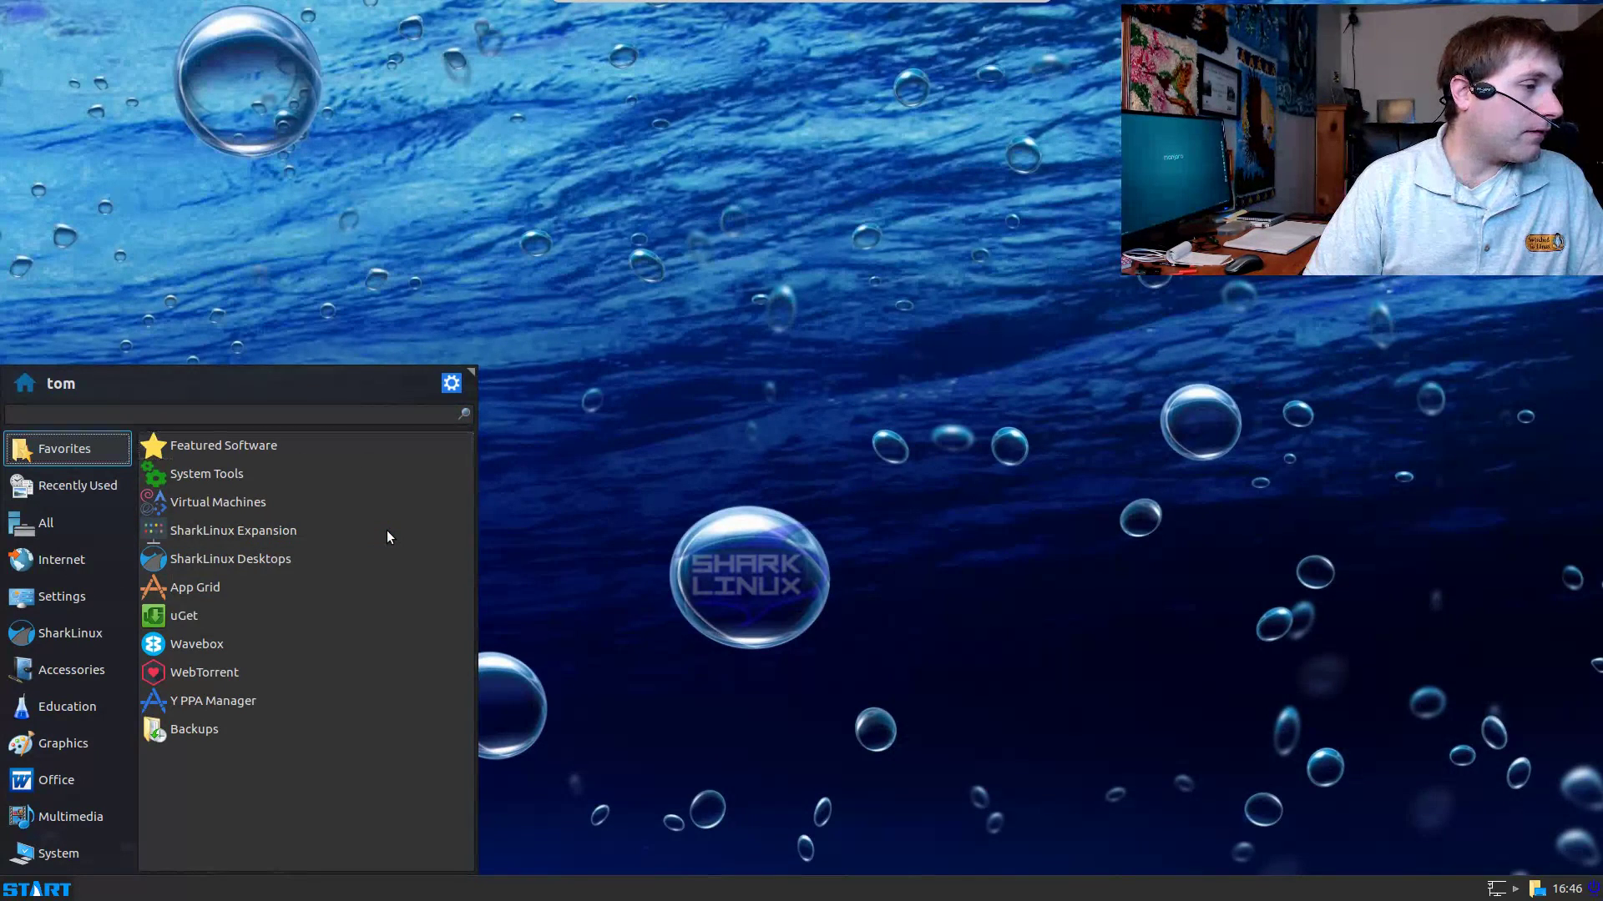
Step: Examine the applications in the Accessories category using keyboard navigation and close the Start menu
{"action": "key", "text": "Down"}
{"action": "key", "text": "Down"}
{"action": "key", "text": "Down"}
{"action": "key", "text": "Down"}
{"action": "key", "text": "Down"}
{"action": "key", "text": "Down"}
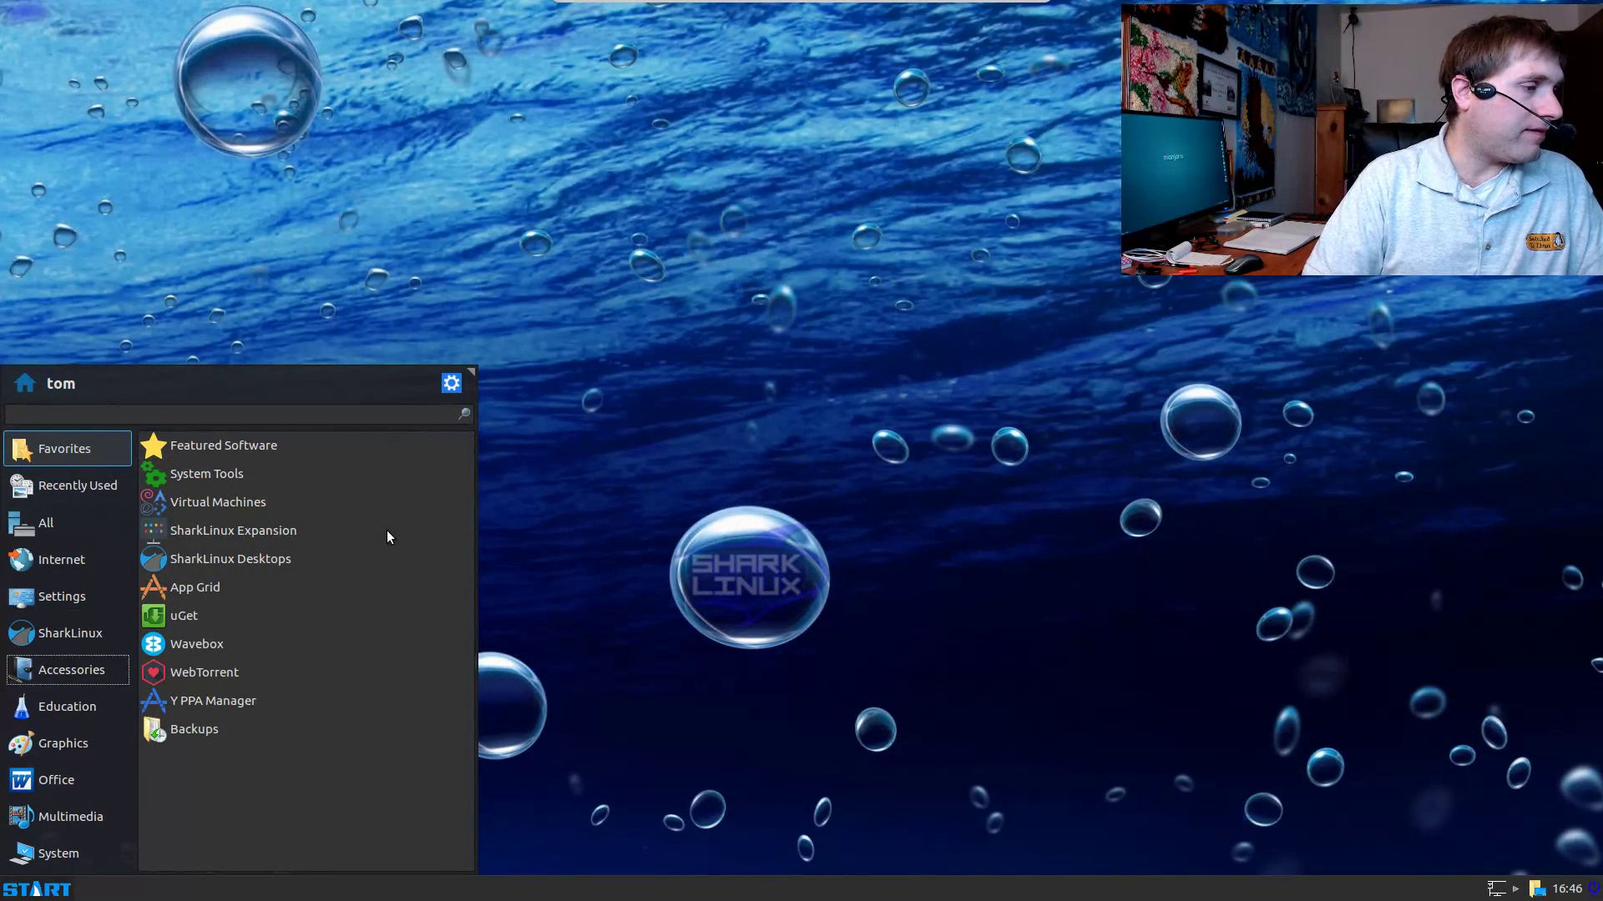
{"action": "key", "text": "Down"}
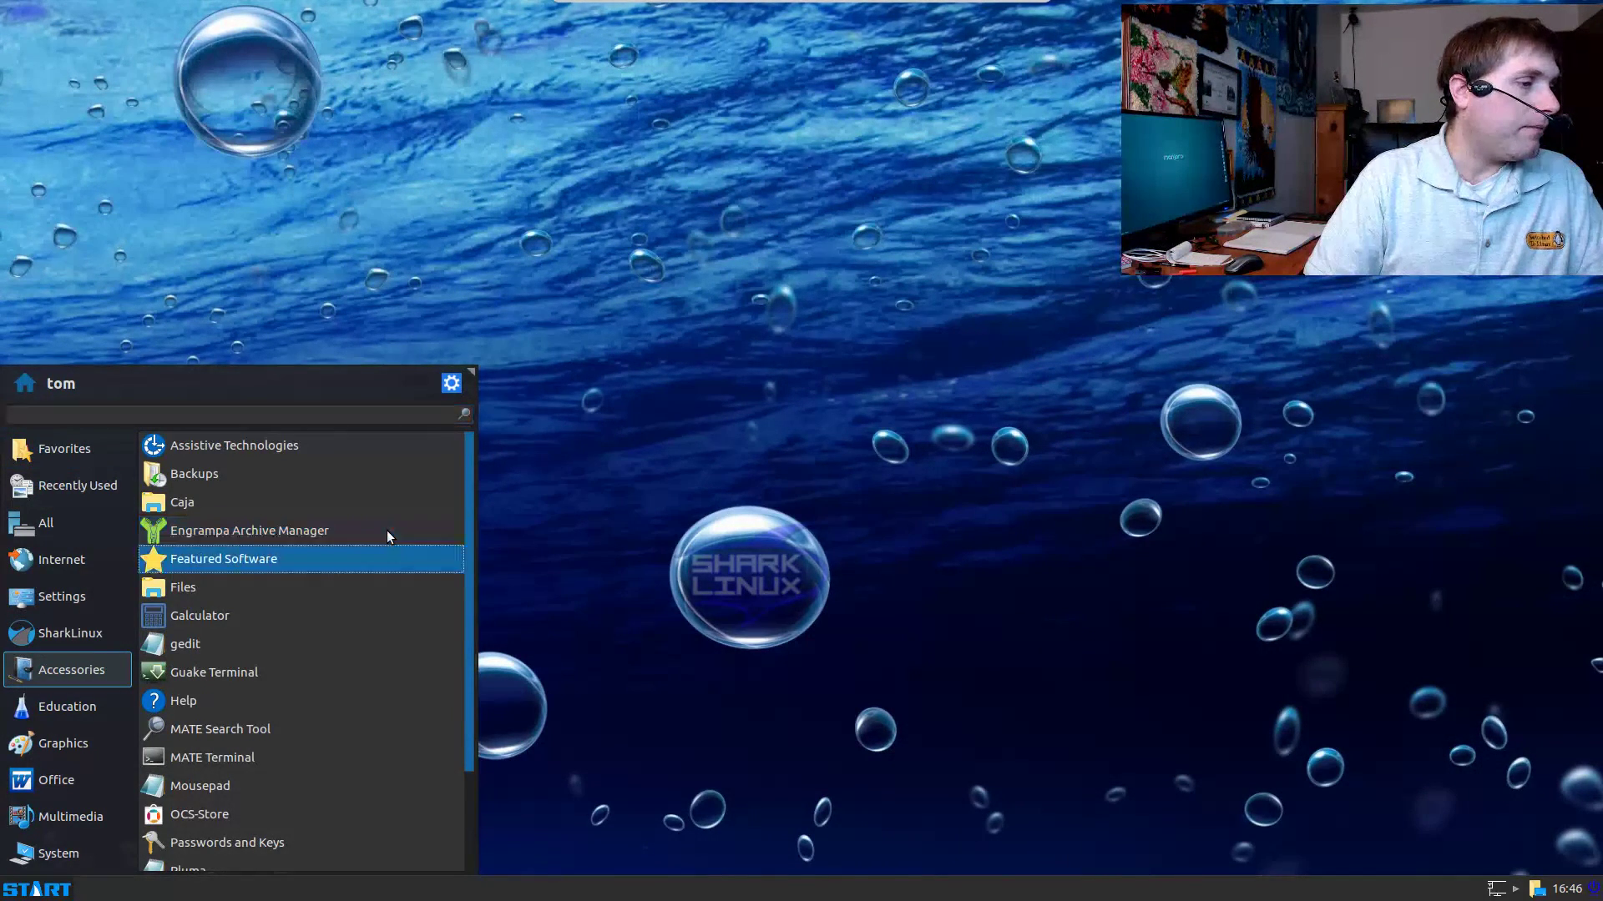
{"action": "key", "text": "Down"}
{"action": "key", "text": "Down"}
{"action": "key", "text": "Down"}
{"action": "key", "text": "Up"}
{"action": "key", "text": "Up"}
{"action": "key", "text": "Left"}
{"action": "key", "text": "Down"}
{"action": "key", "text": "Down"}
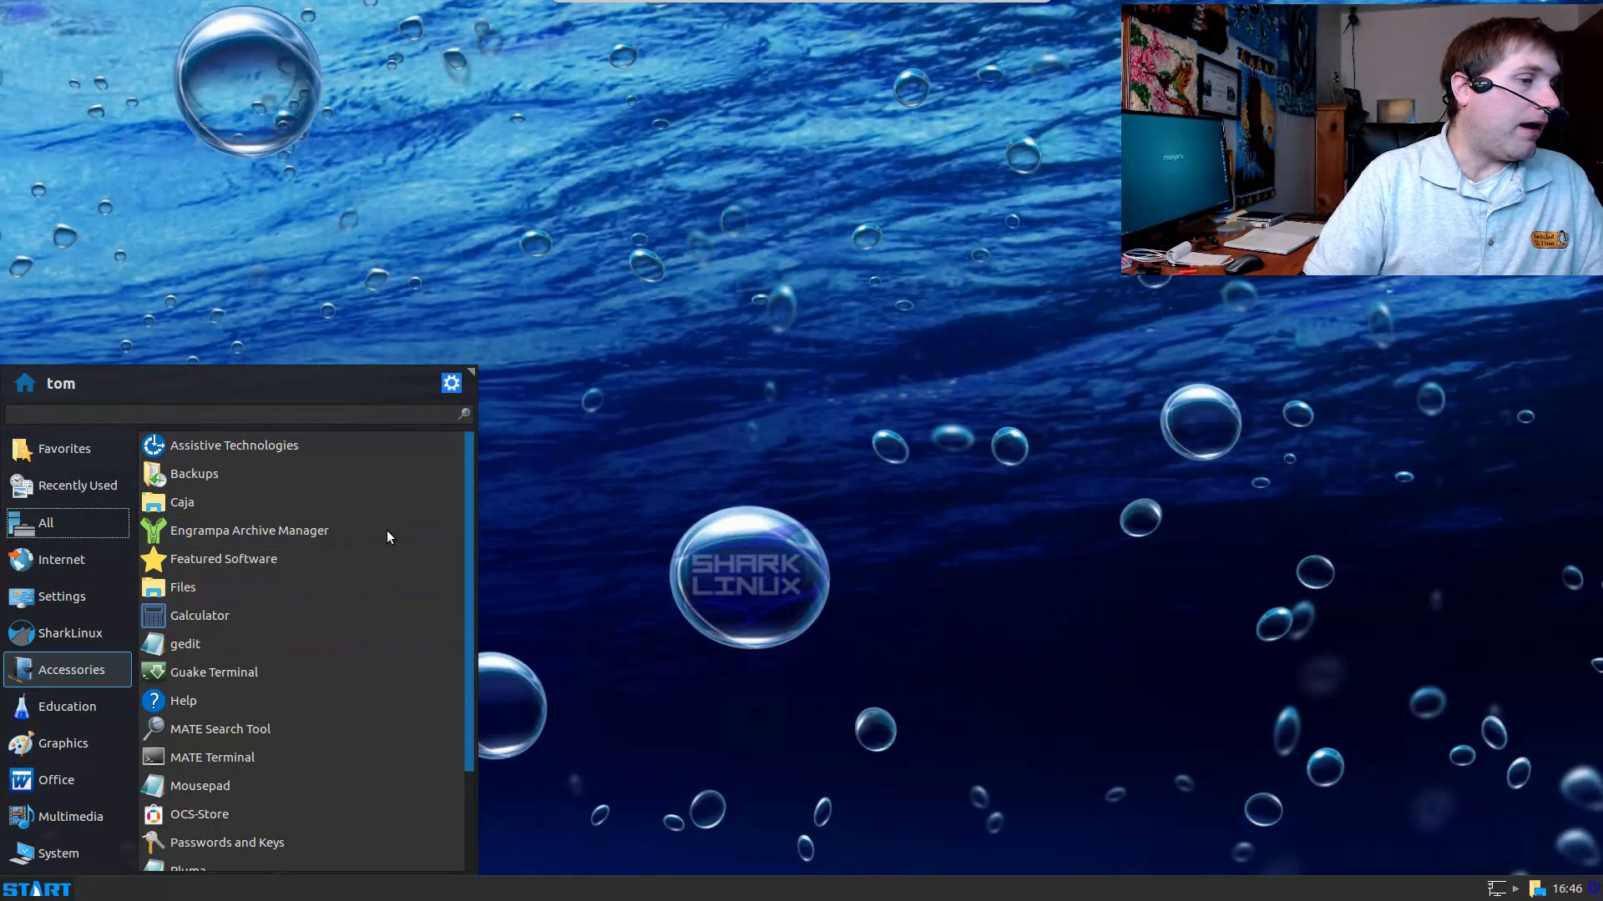
{"action": "left_click", "coordinate": [610, 407]}
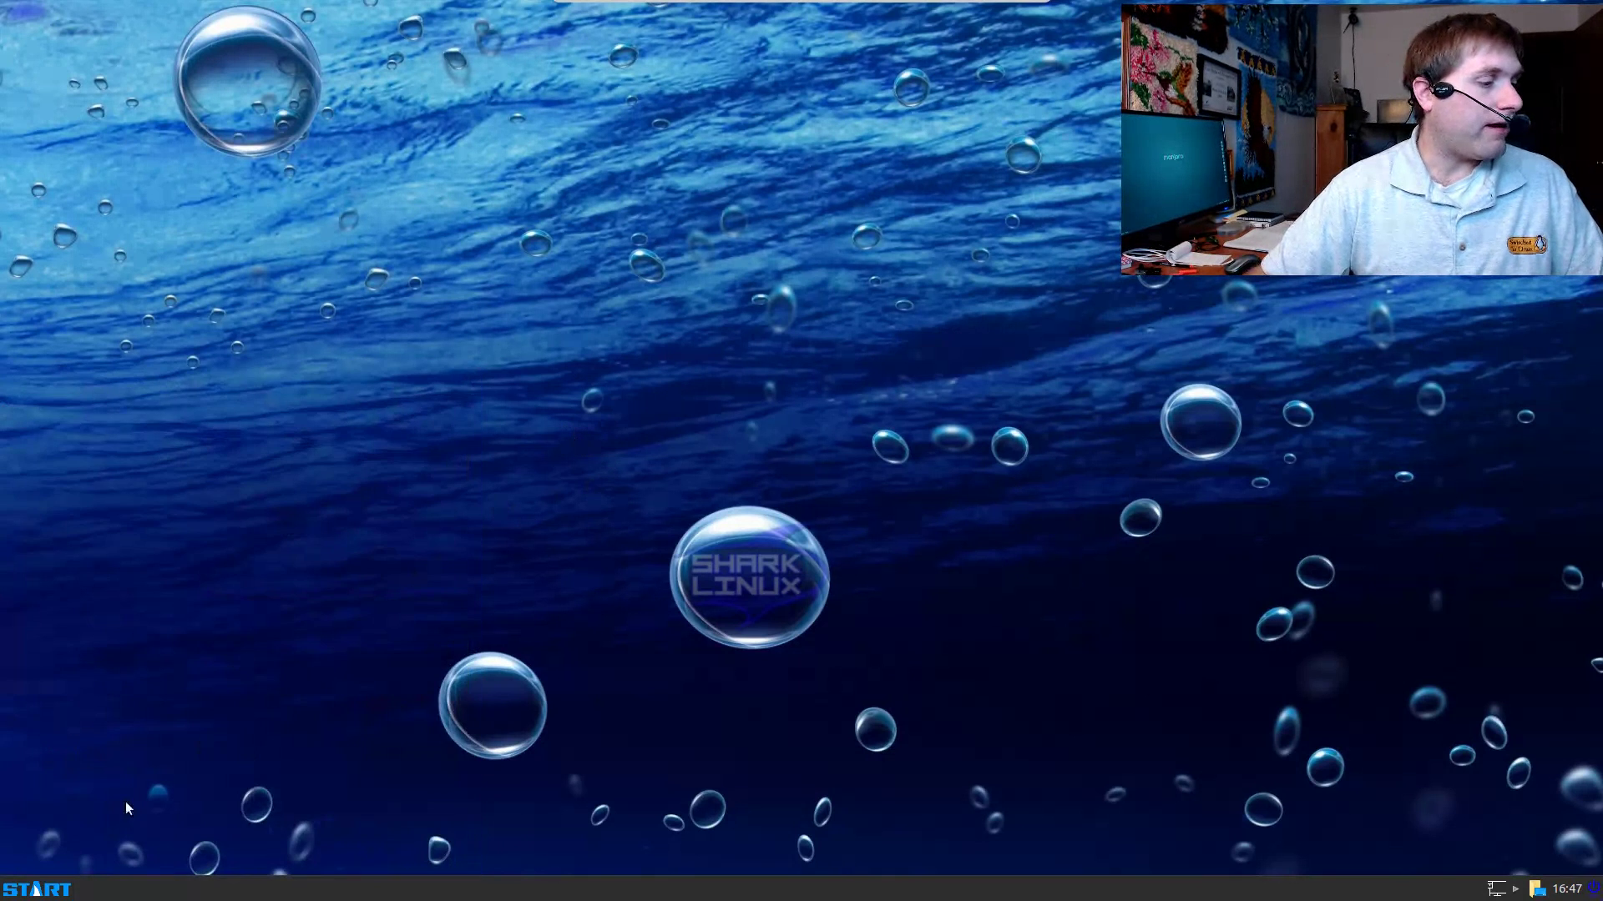
Step: Look through the All, Settings and Internet application categories and launch Firefox Web Browser
{"action": "left_click", "coordinate": [55, 889]}
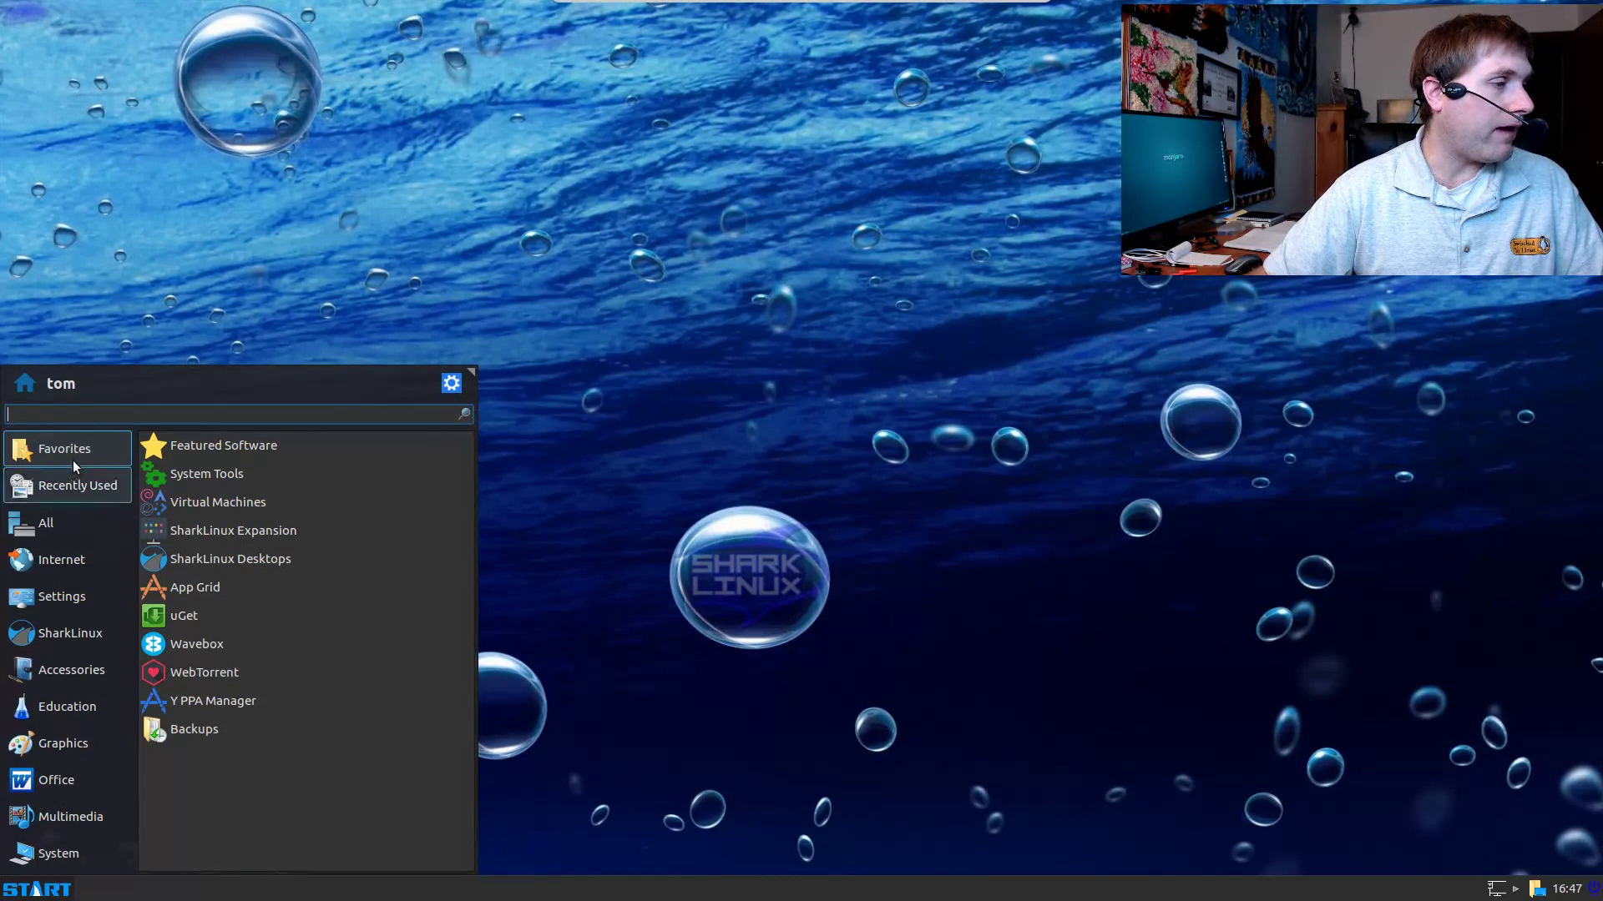
{"action": "left_click", "coordinate": [83, 485]}
{"action": "left_click", "coordinate": [67, 519]}
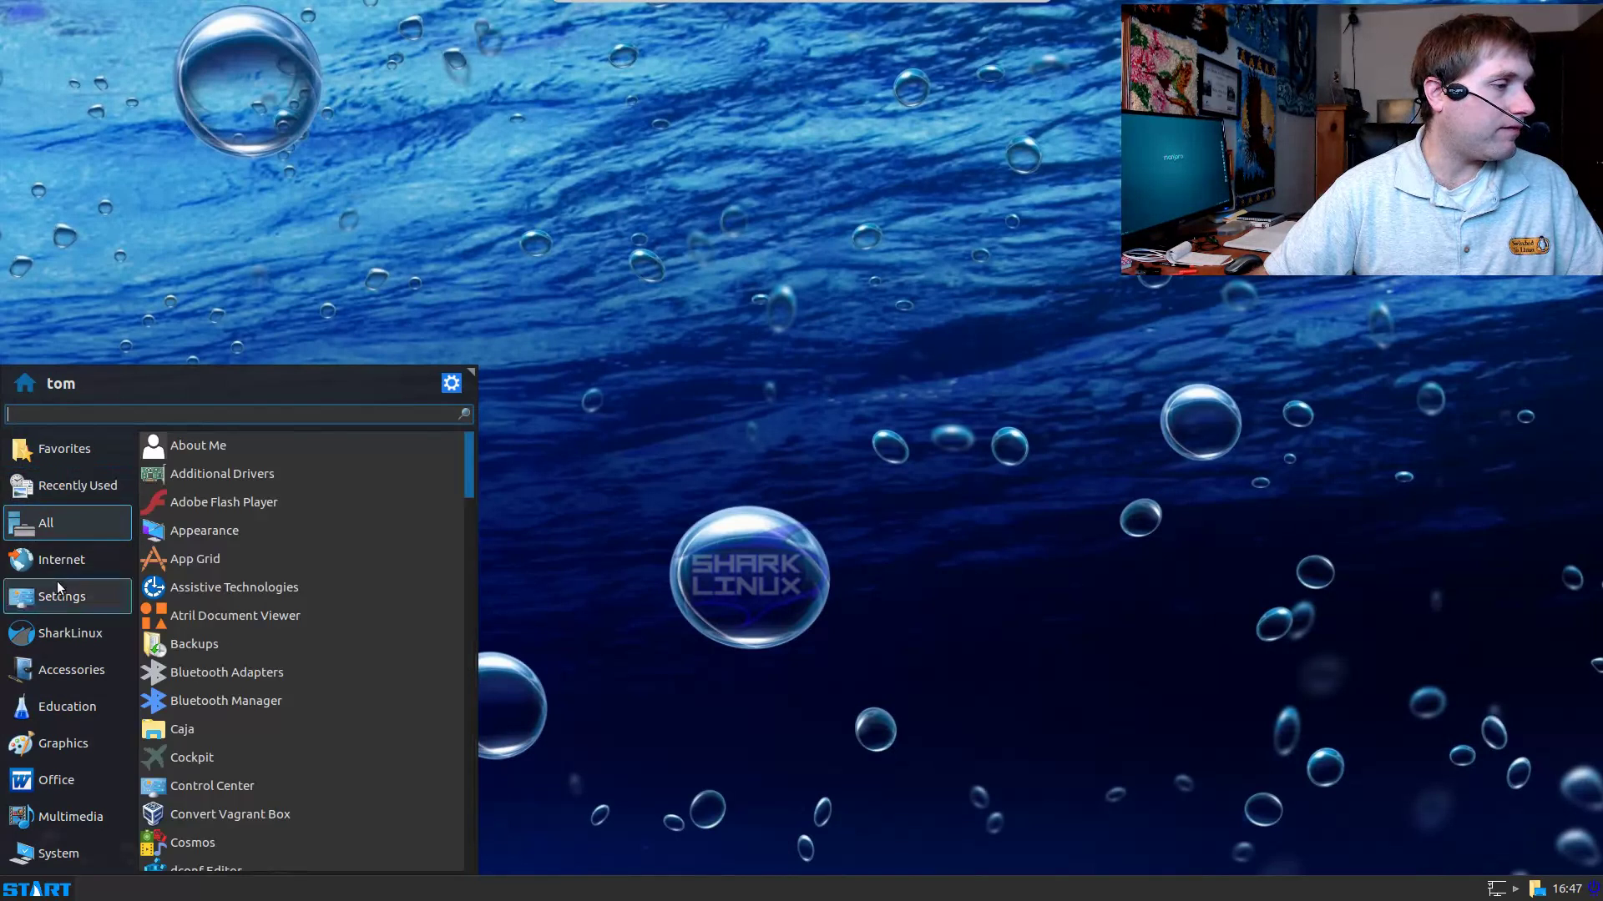
{"action": "left_click", "coordinate": [58, 594]}
{"action": "left_click", "coordinate": [67, 559]}
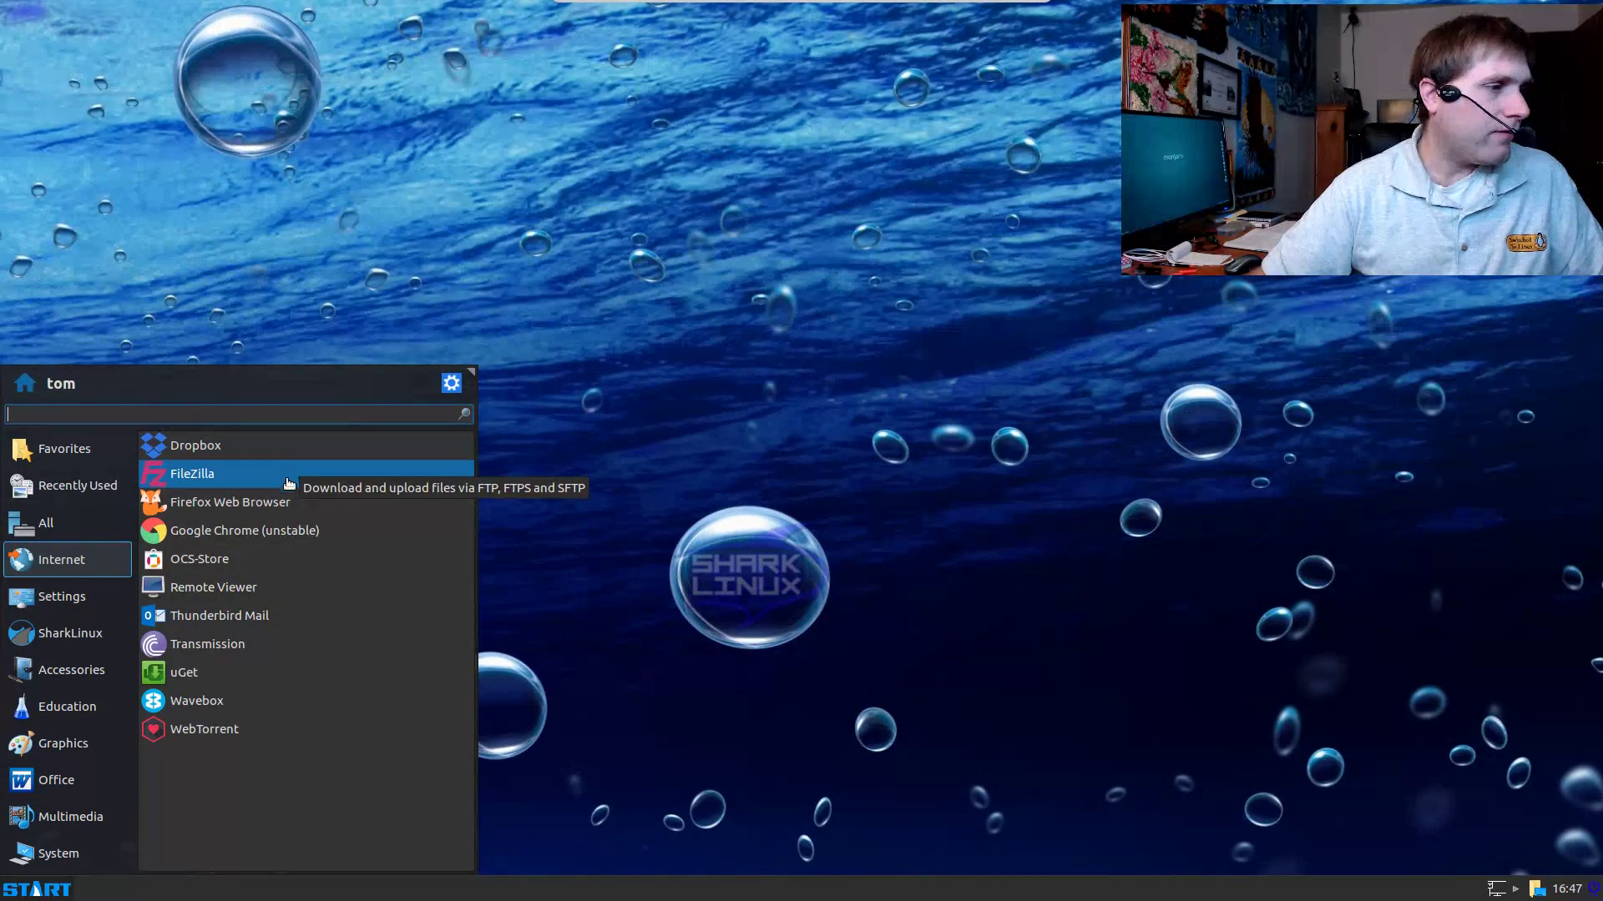
{"action": "left_click", "coordinate": [276, 501]}
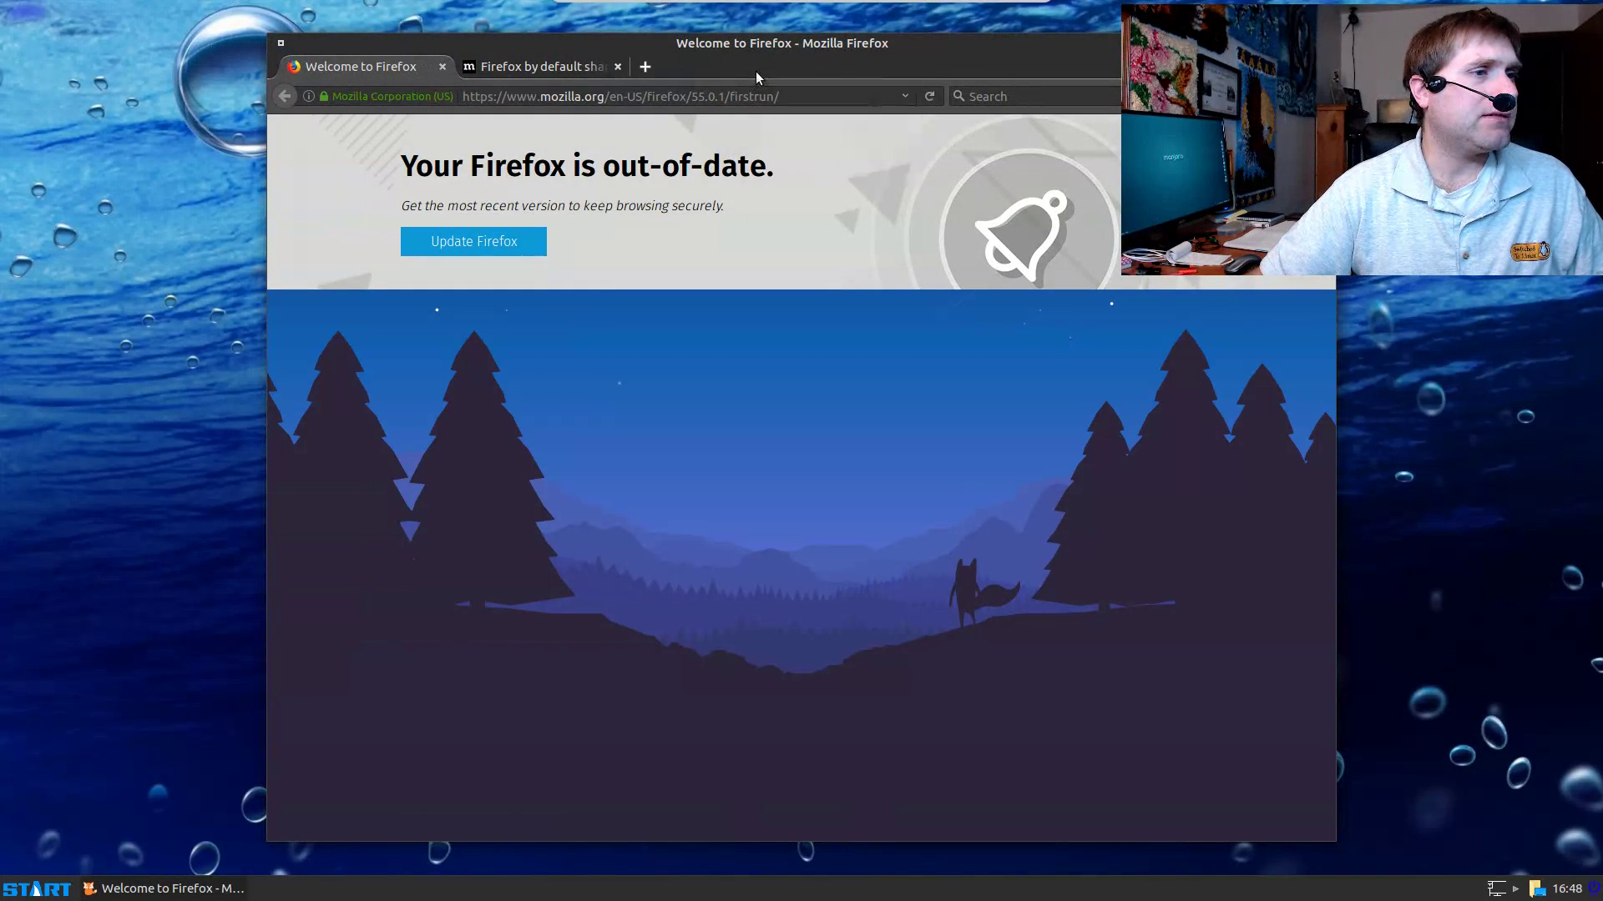
Step: Show Firefox's menu bar and check the browser version in the About Mozilla Firefox dialog
{"action": "right_click", "coordinate": [754, 72]}
{"action": "left_click", "coordinate": [793, 132]}
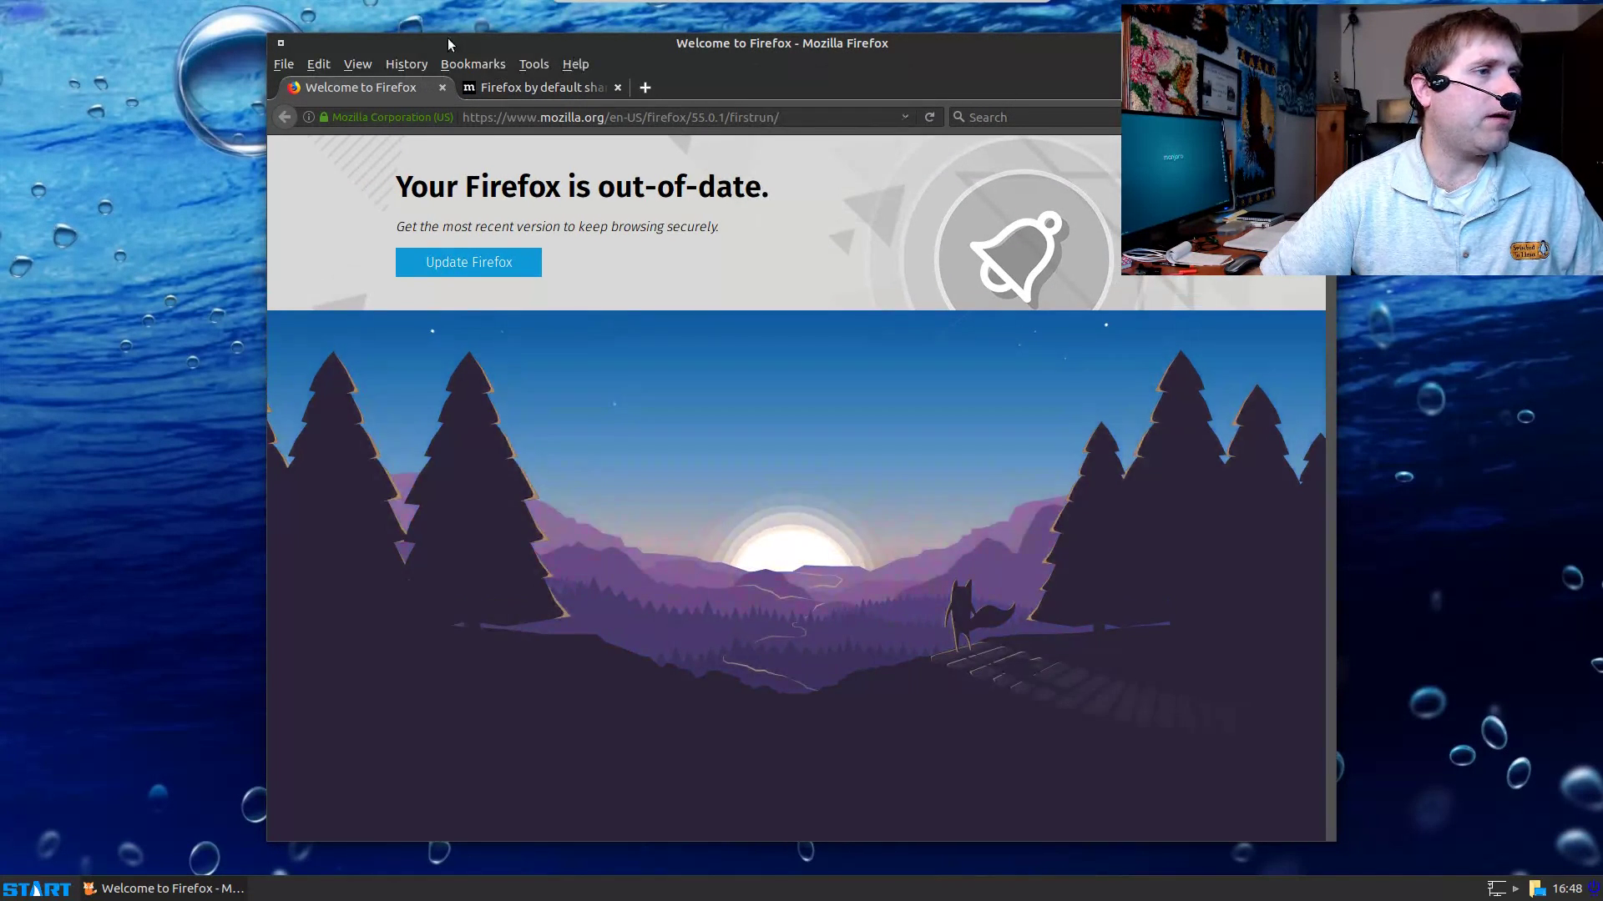
{"action": "left_click", "coordinate": [575, 63]}
{"action": "left_click", "coordinate": [601, 244]}
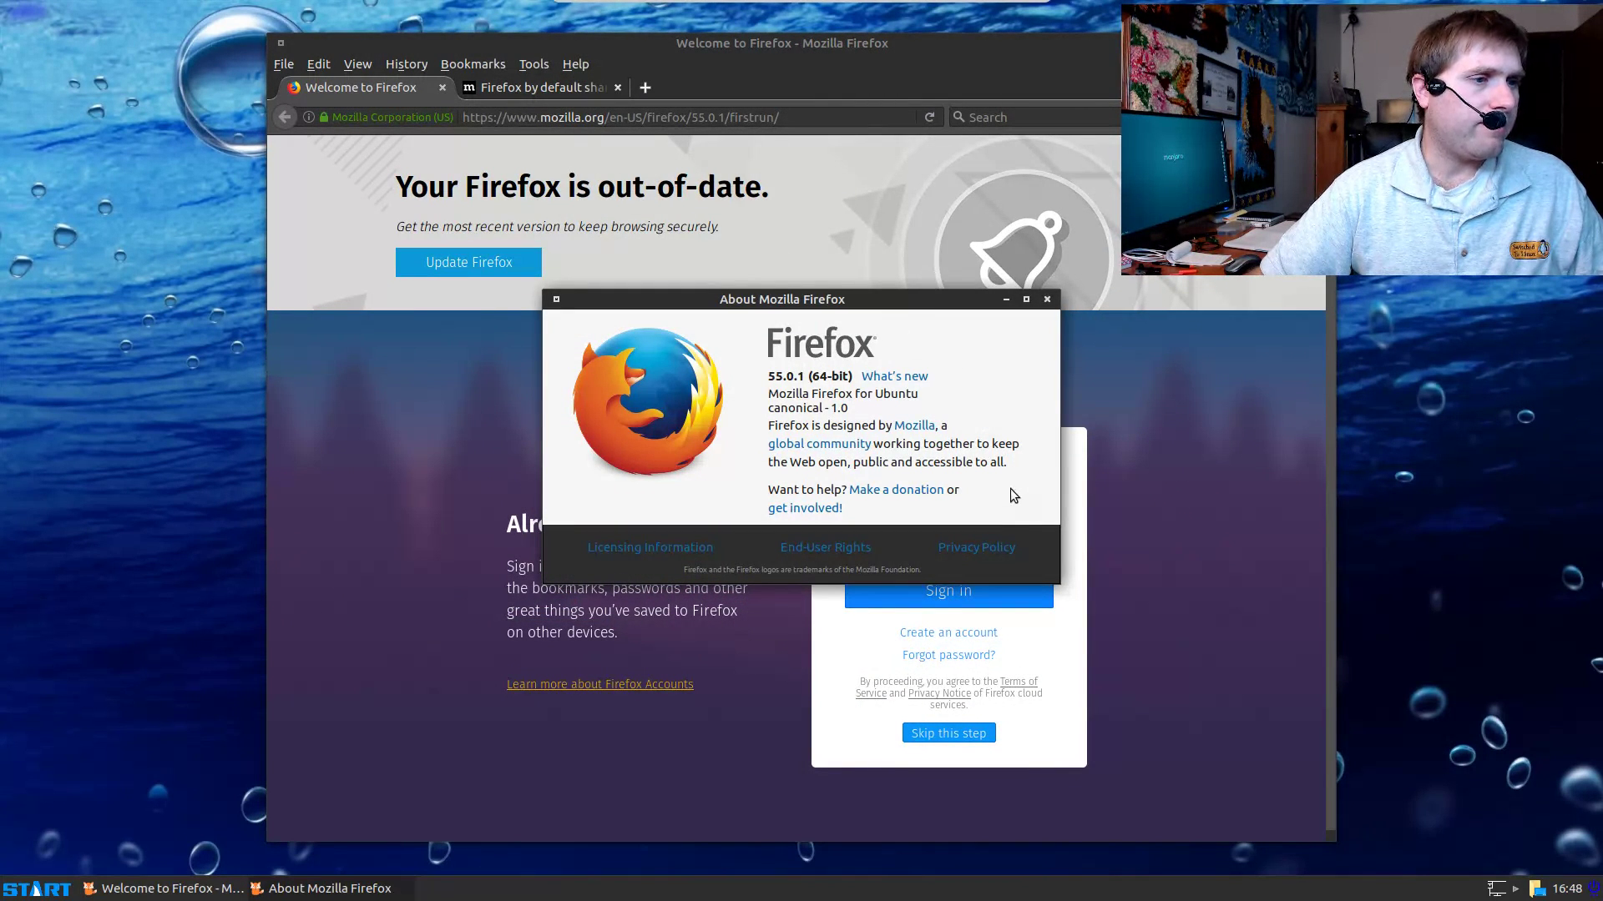
{"action": "left_click", "coordinate": [1047, 299]}
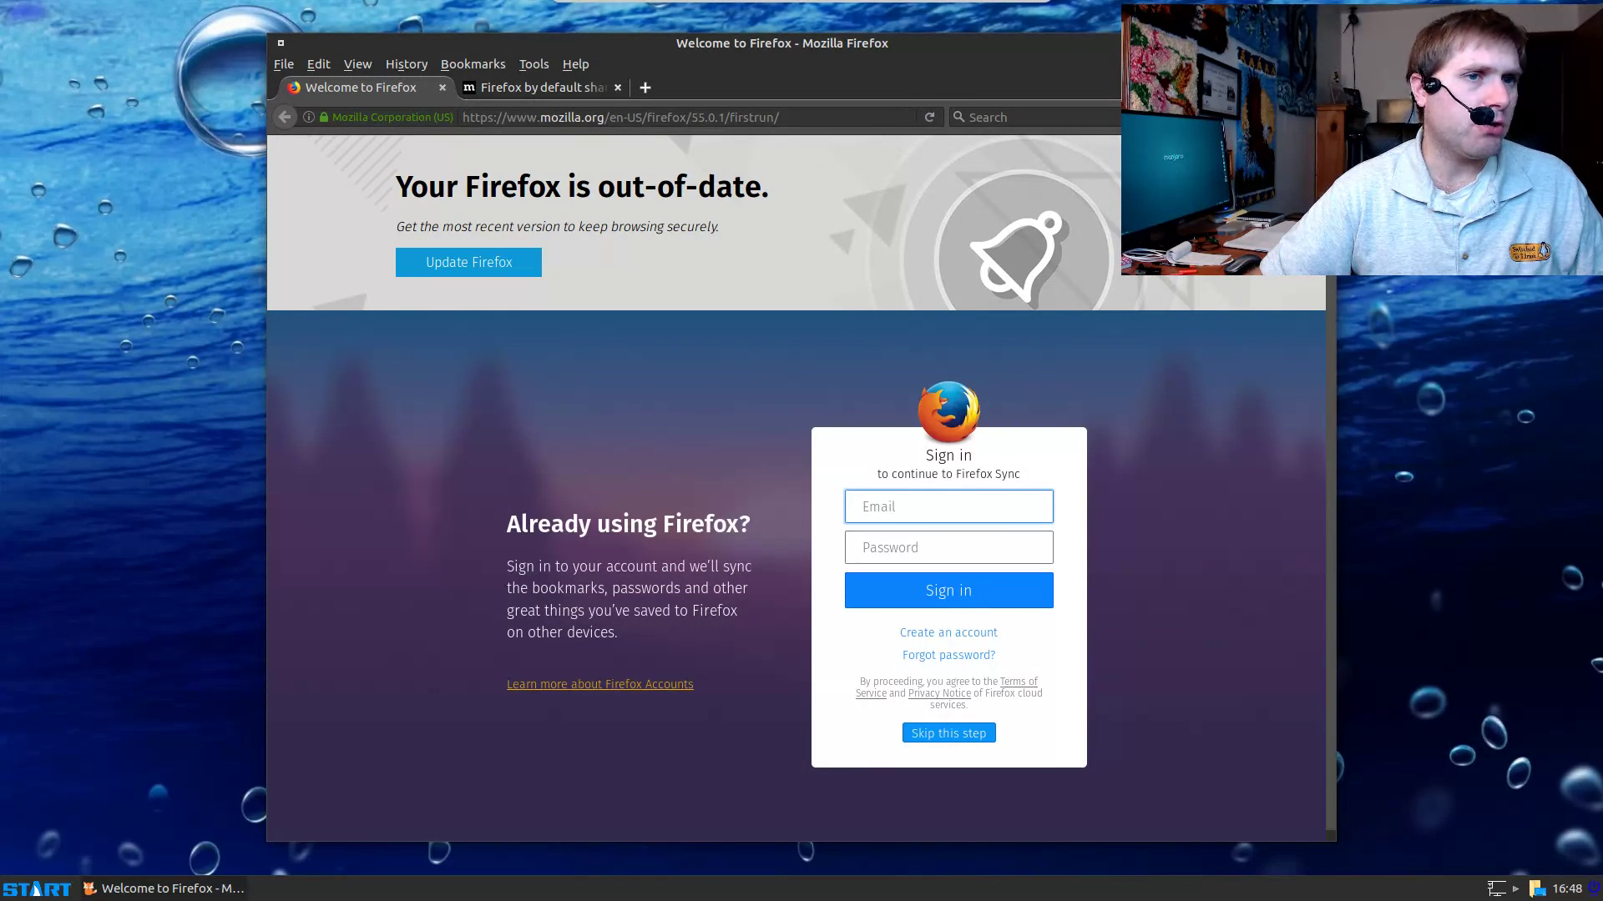
{"action": "key", "text": "ctrl+q"}
{"action": "left_click", "coordinate": [967, 476]}
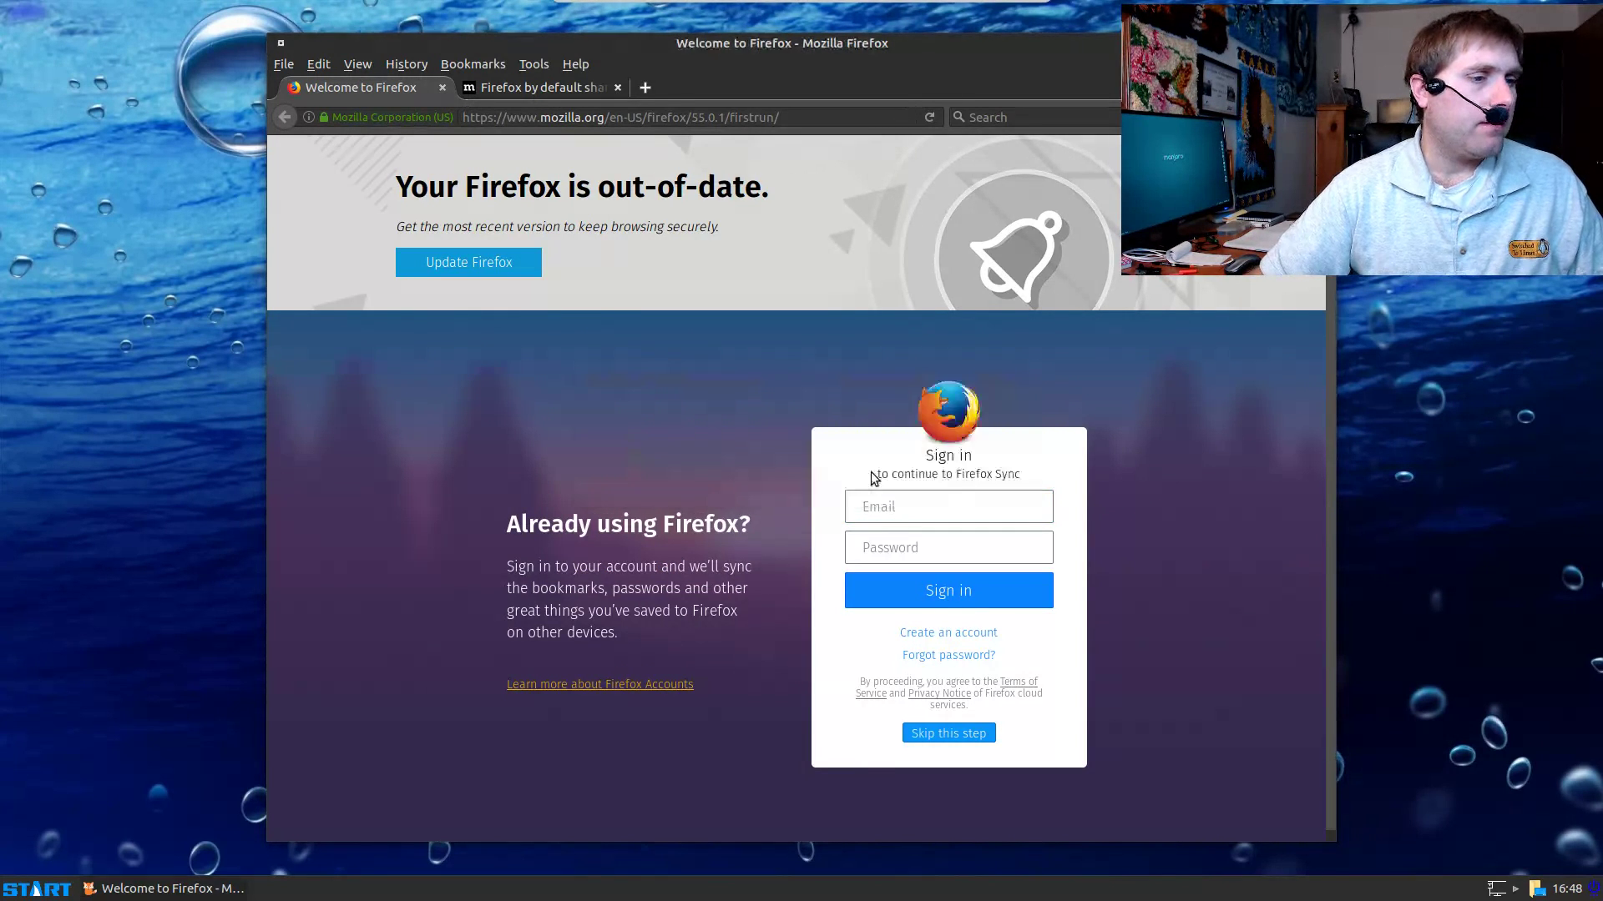
Step: Launch OCS-Store from the Internet applications and move its window toward the middle of the desktop
{"action": "left_click", "coordinate": [37, 889]}
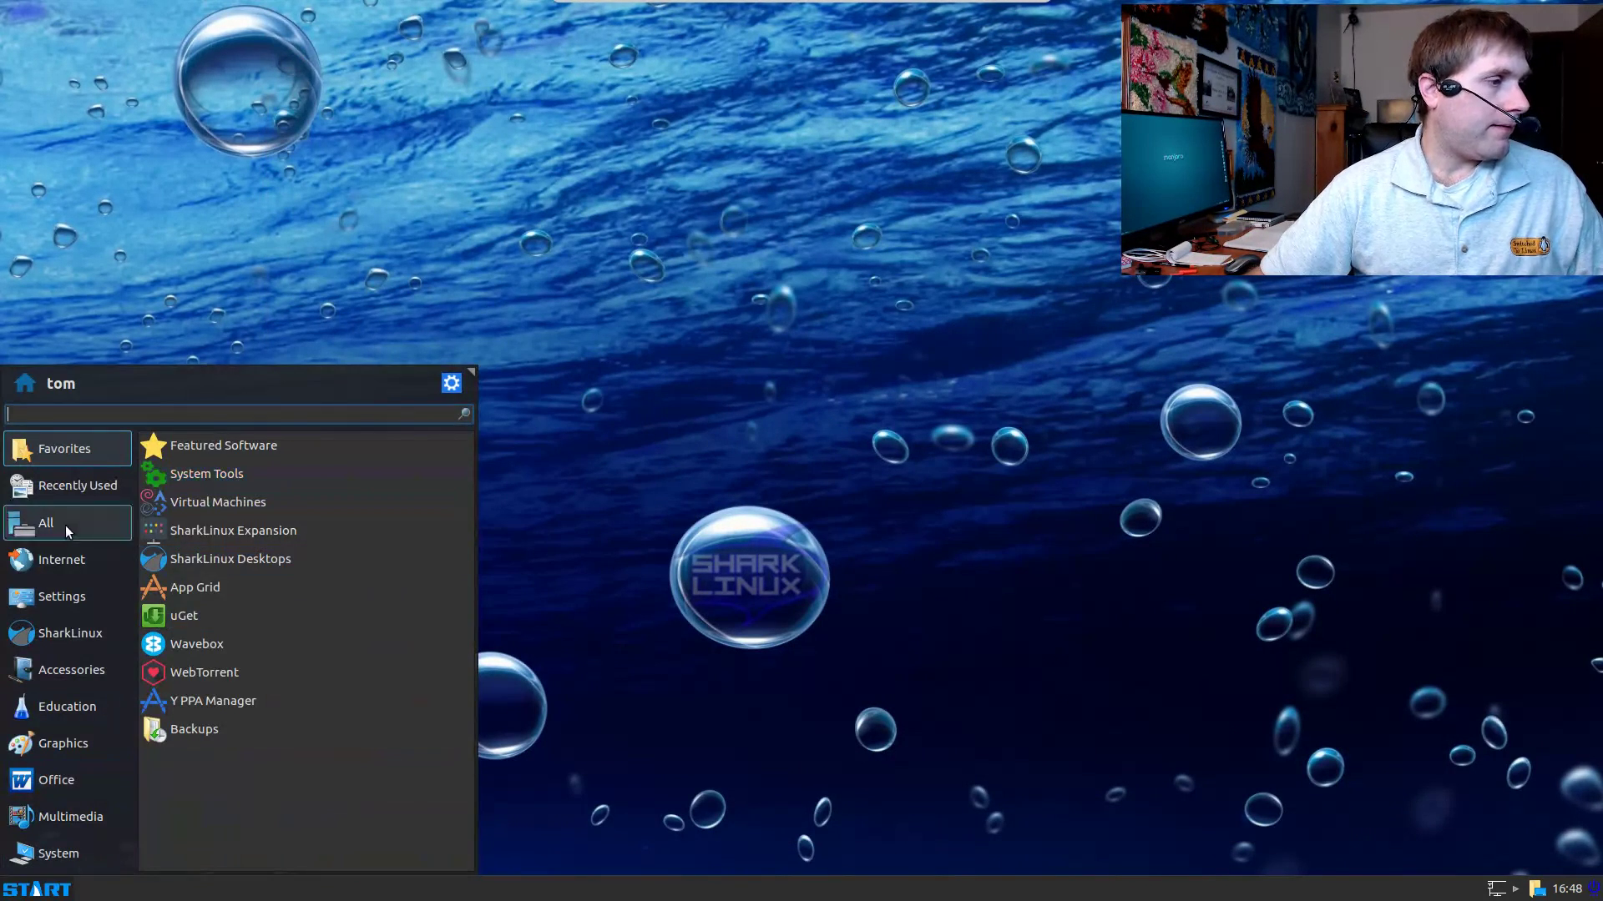
{"action": "left_click", "coordinate": [39, 563]}
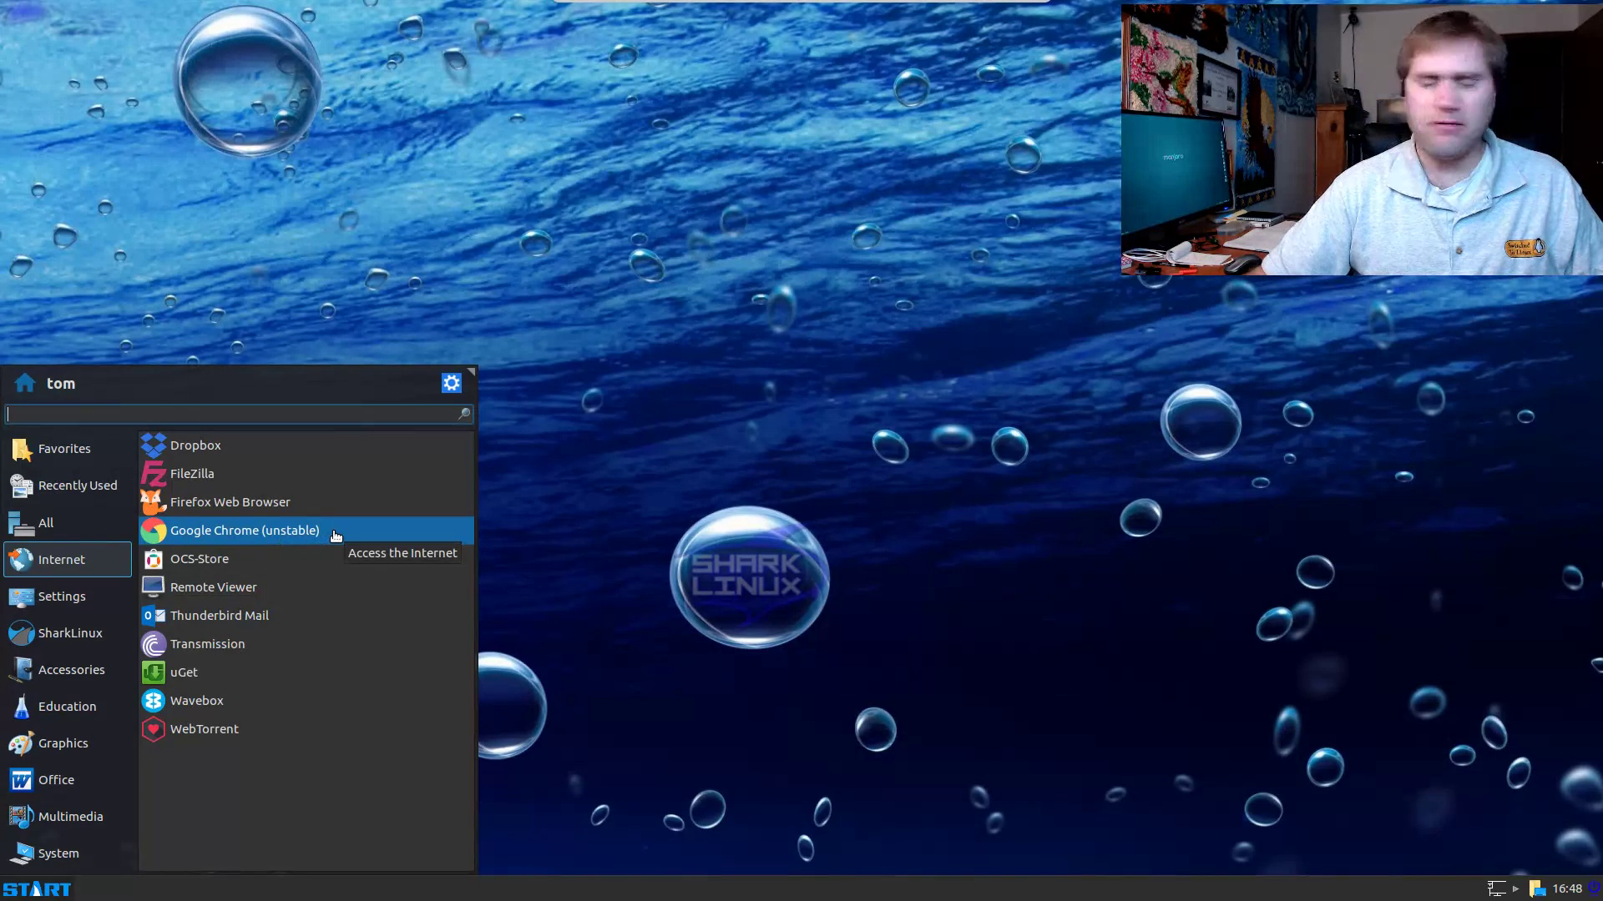
{"action": "left_click", "coordinate": [276, 560]}
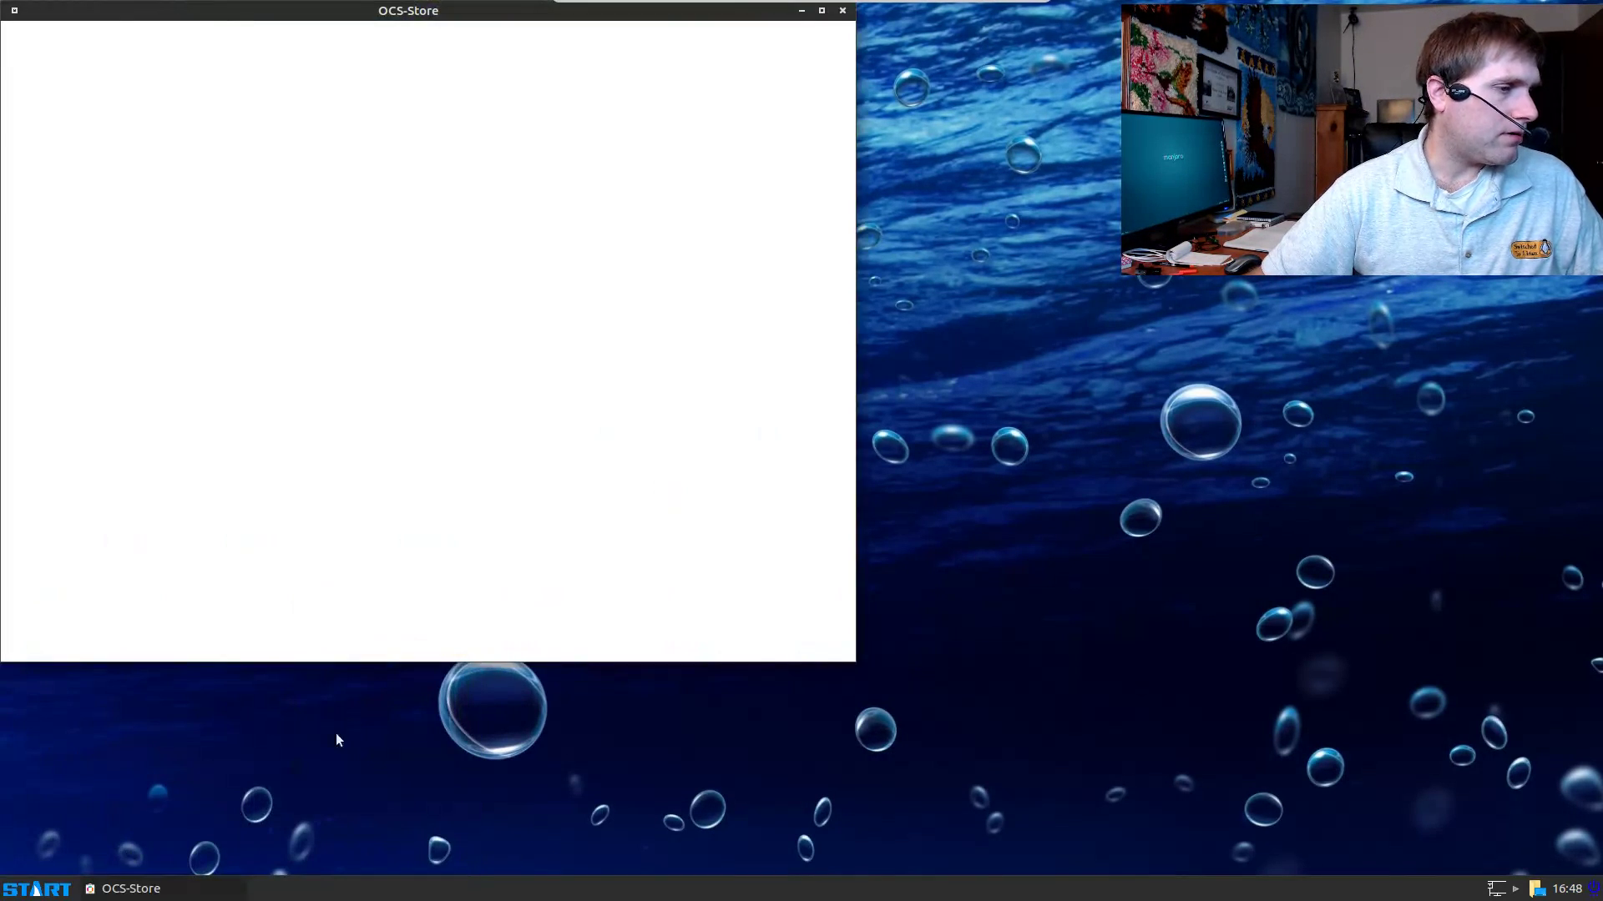
{"action": "left_click_drag", "start_coordinate": [441, 10], "coordinate": [1073, 86]}
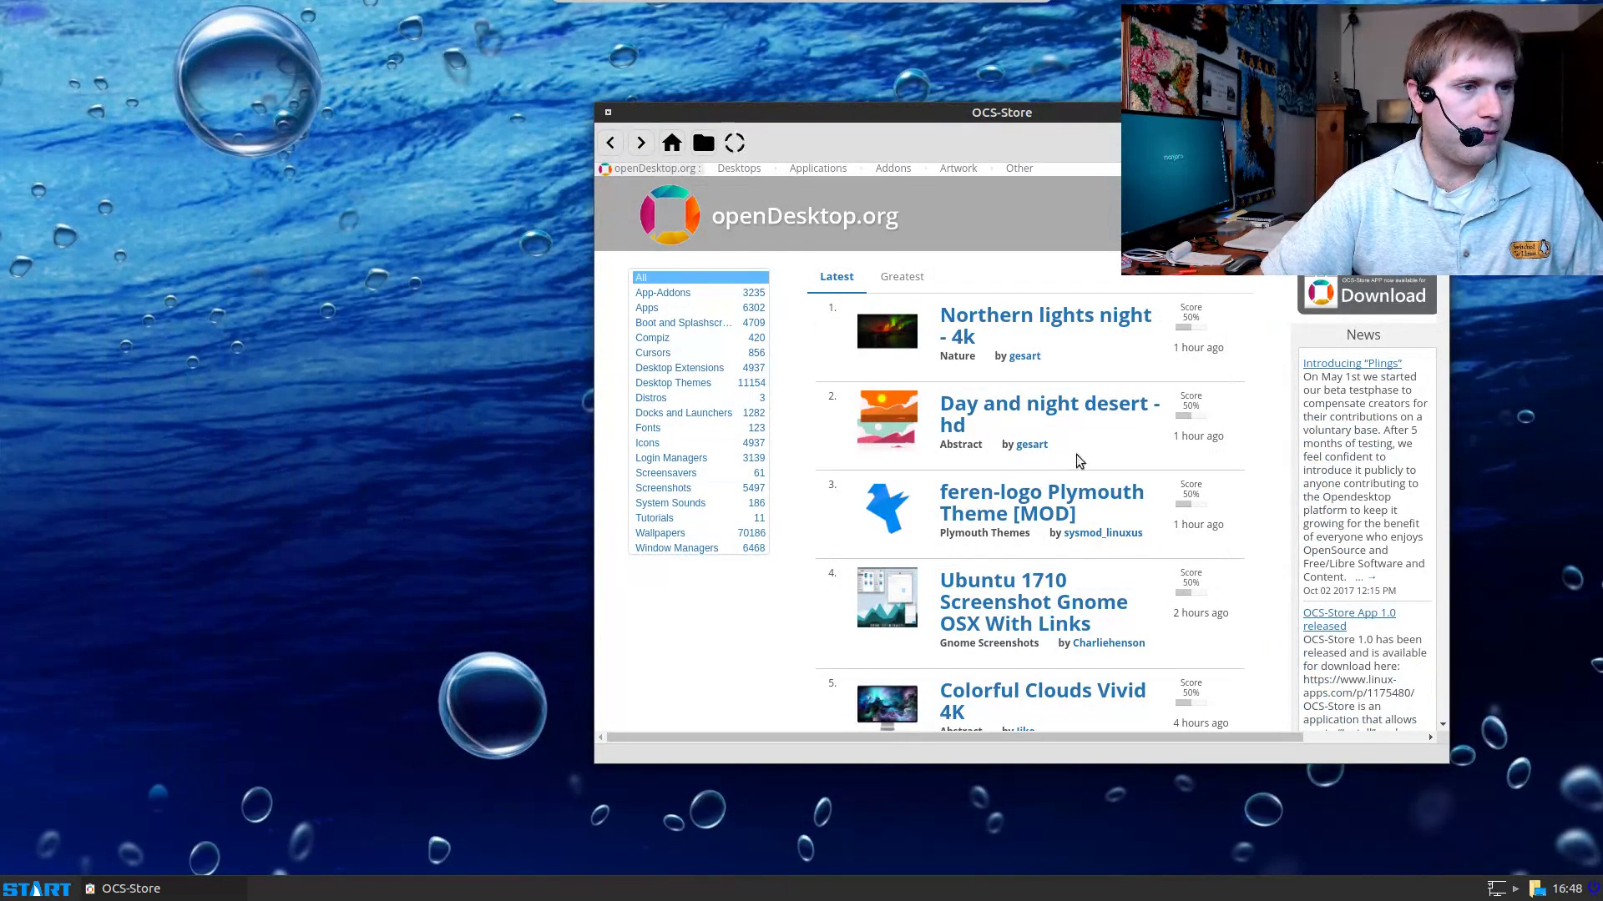
Step: Browse the latest openDesktop.org entries in OCS-Store down to the end of the list and close the store
{"action": "scroll", "coordinate": [1120, 416], "scroll_direction": "down", "scroll_amount": 5}
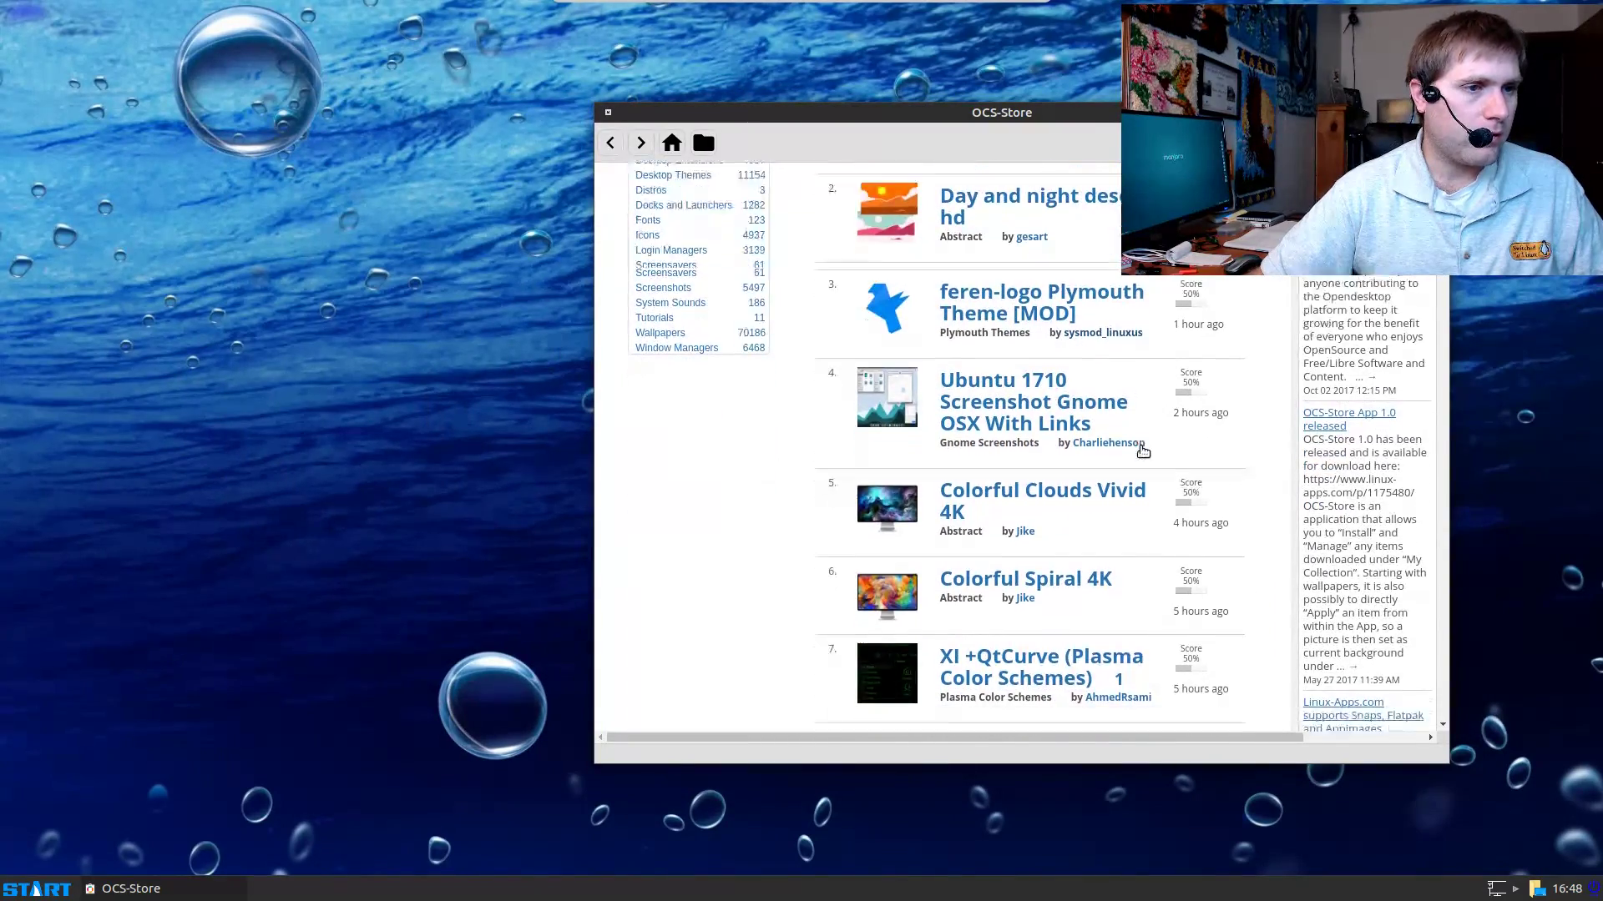
{"action": "scroll", "coordinate": [1143, 452], "scroll_direction": "down", "scroll_amount": 5}
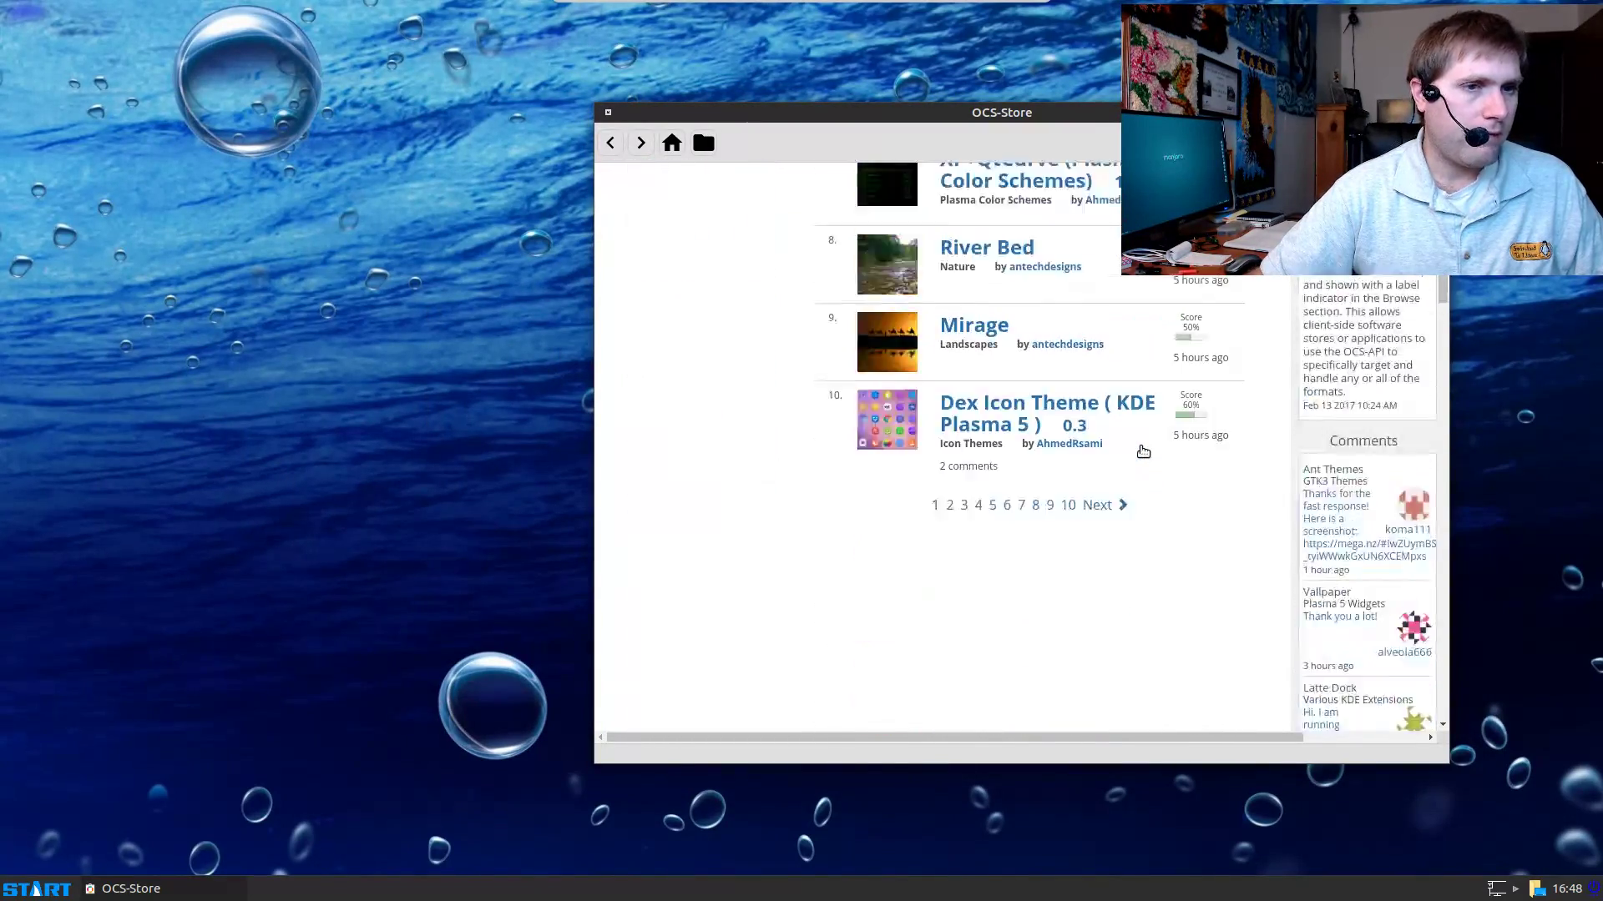
{"action": "scroll", "coordinate": [1142, 451], "scroll_direction": "up", "scroll_amount": 7}
{"action": "scroll", "coordinate": [1143, 451], "scroll_direction": "up", "scroll_amount": 3}
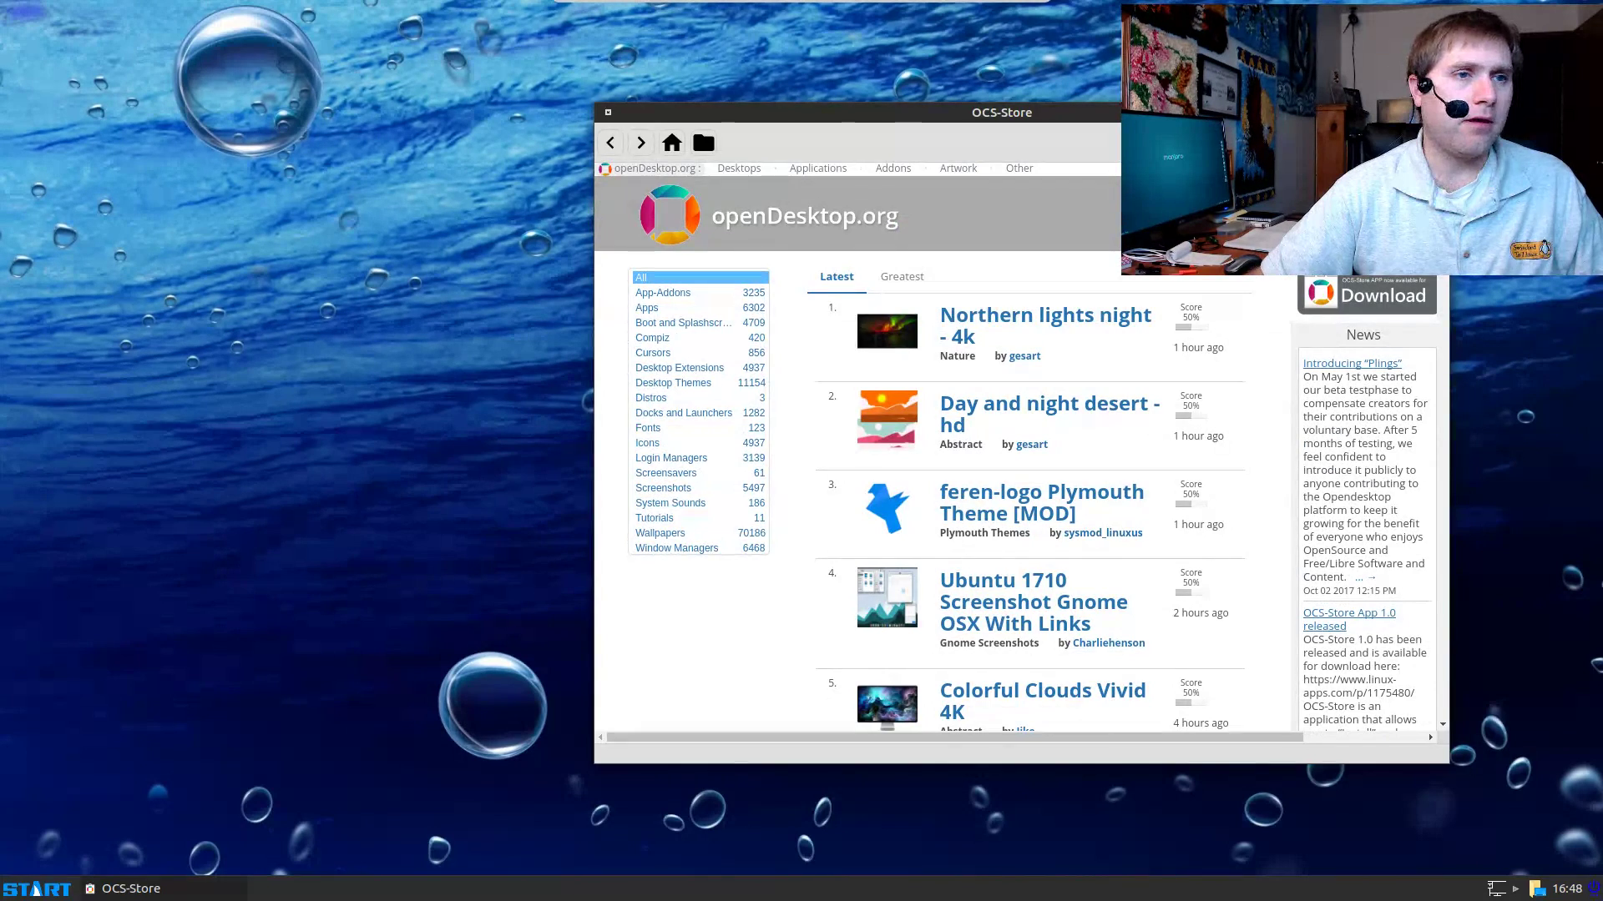
{"action": "key", "text": "alt+F4"}
Step: Launch the uGet download manager from the Internet applications, view its main window and close it
{"action": "left_click", "coordinate": [36, 888]}
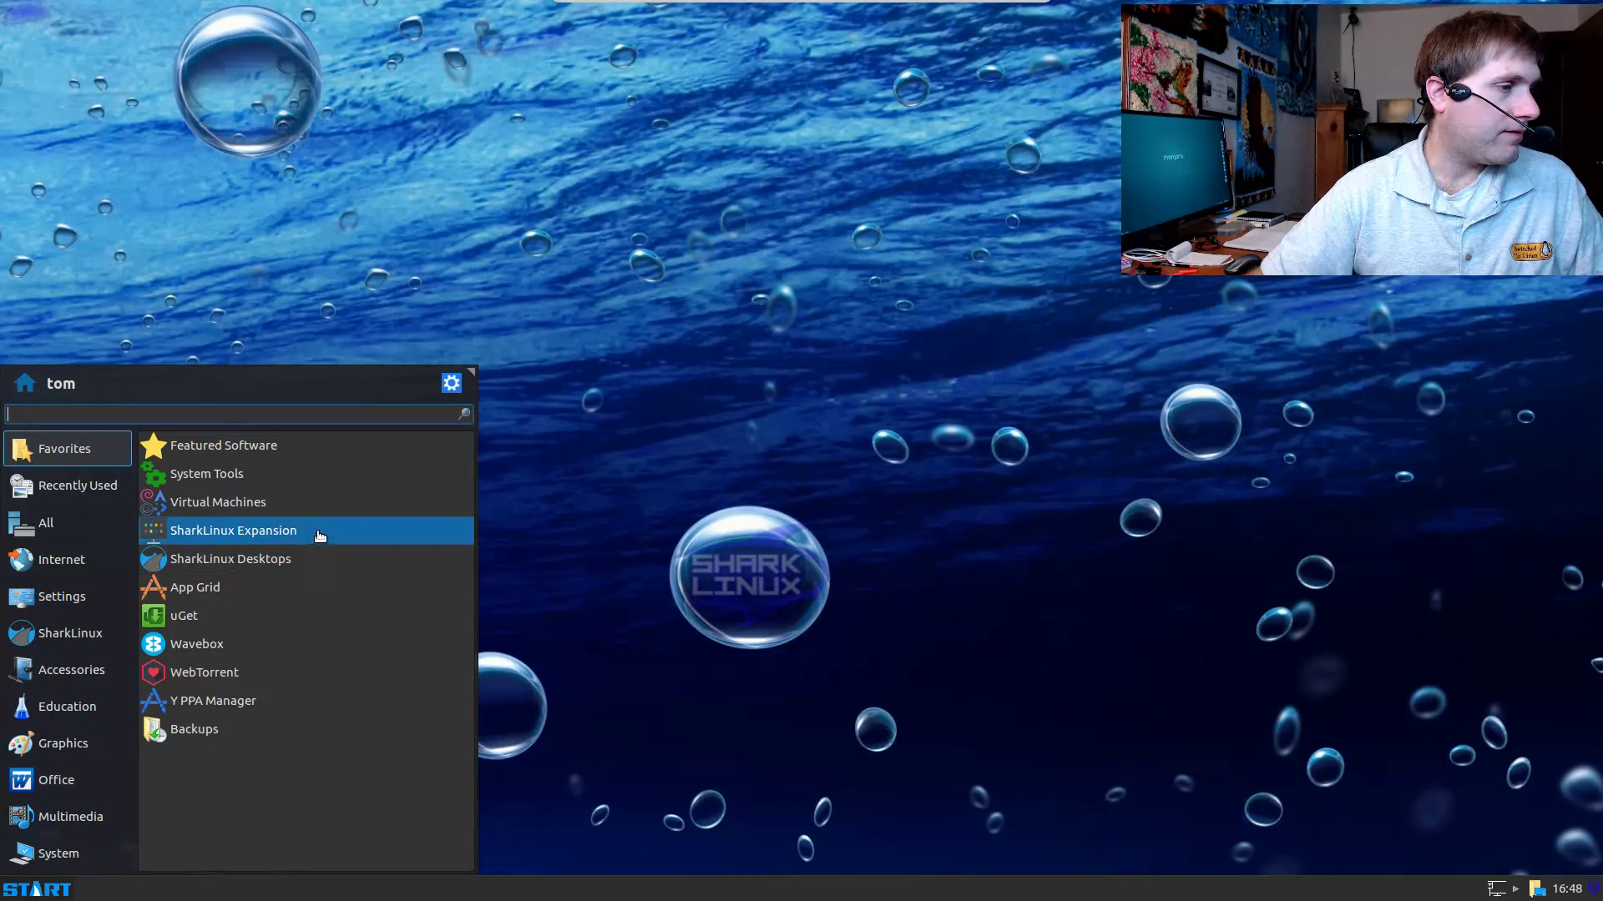
{"action": "left_click", "coordinate": [54, 562]}
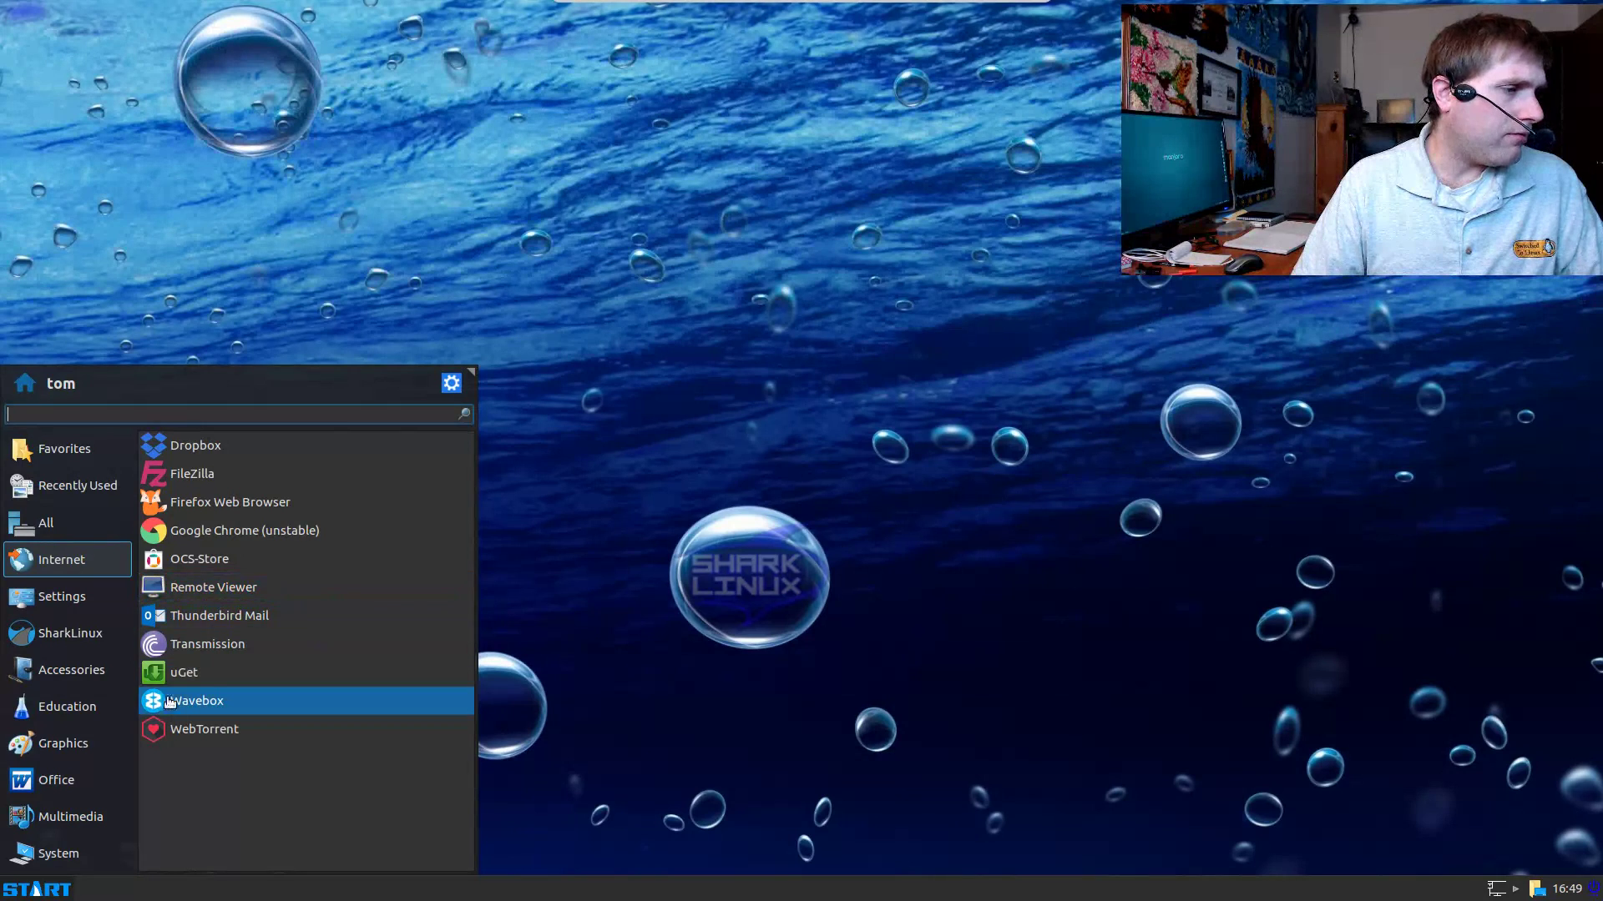
{"action": "left_click", "coordinate": [202, 672]}
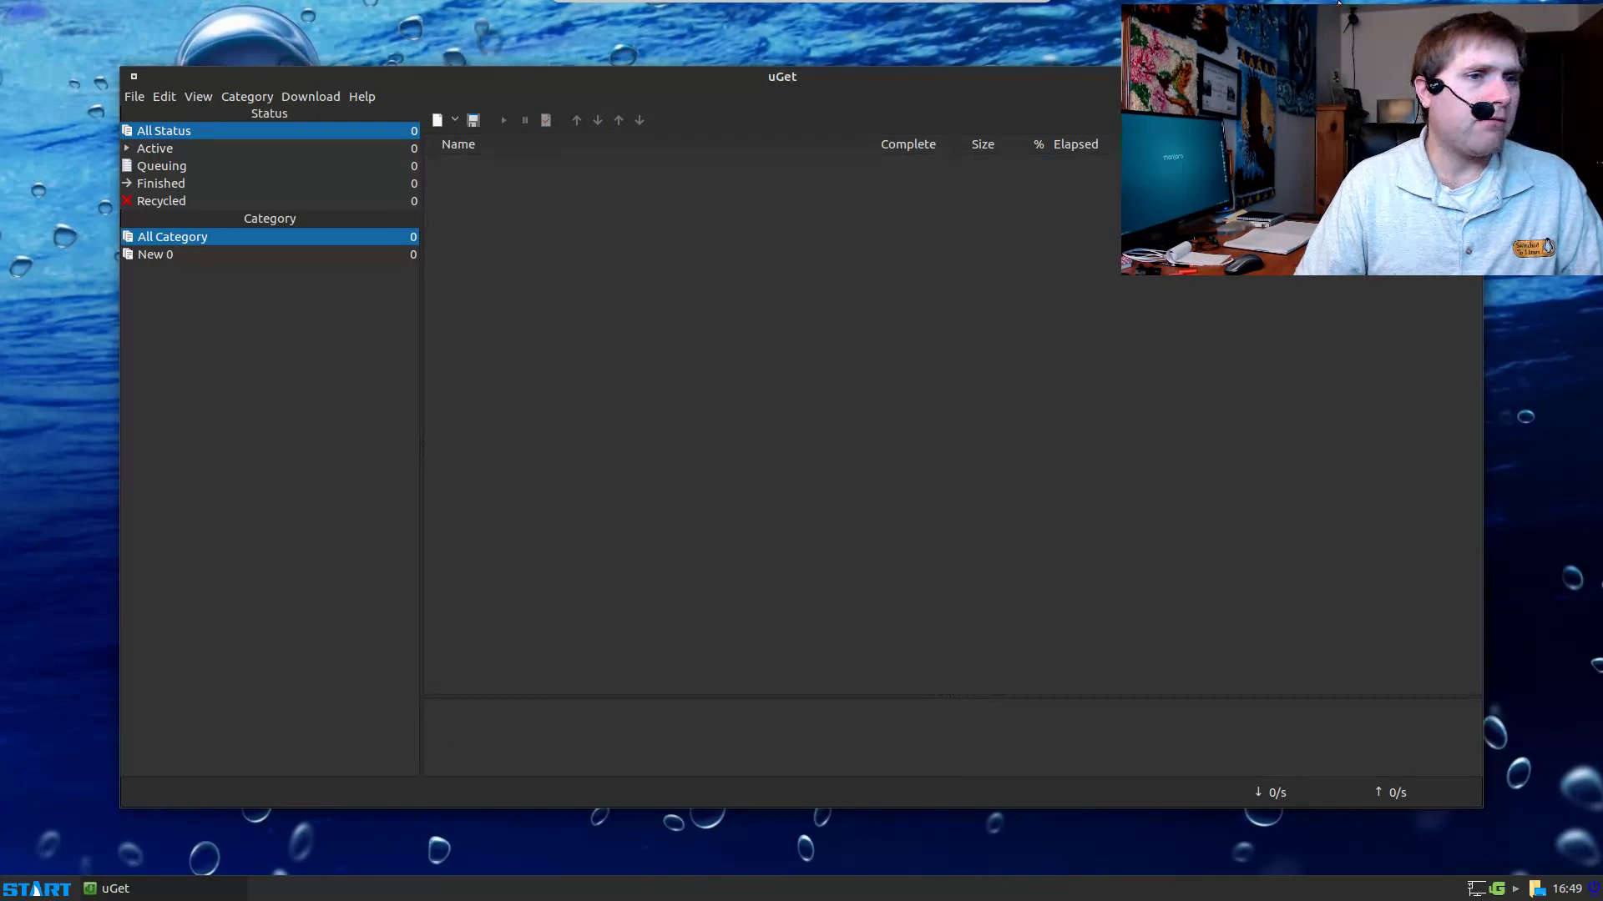
{"action": "key", "text": "alt+F4"}
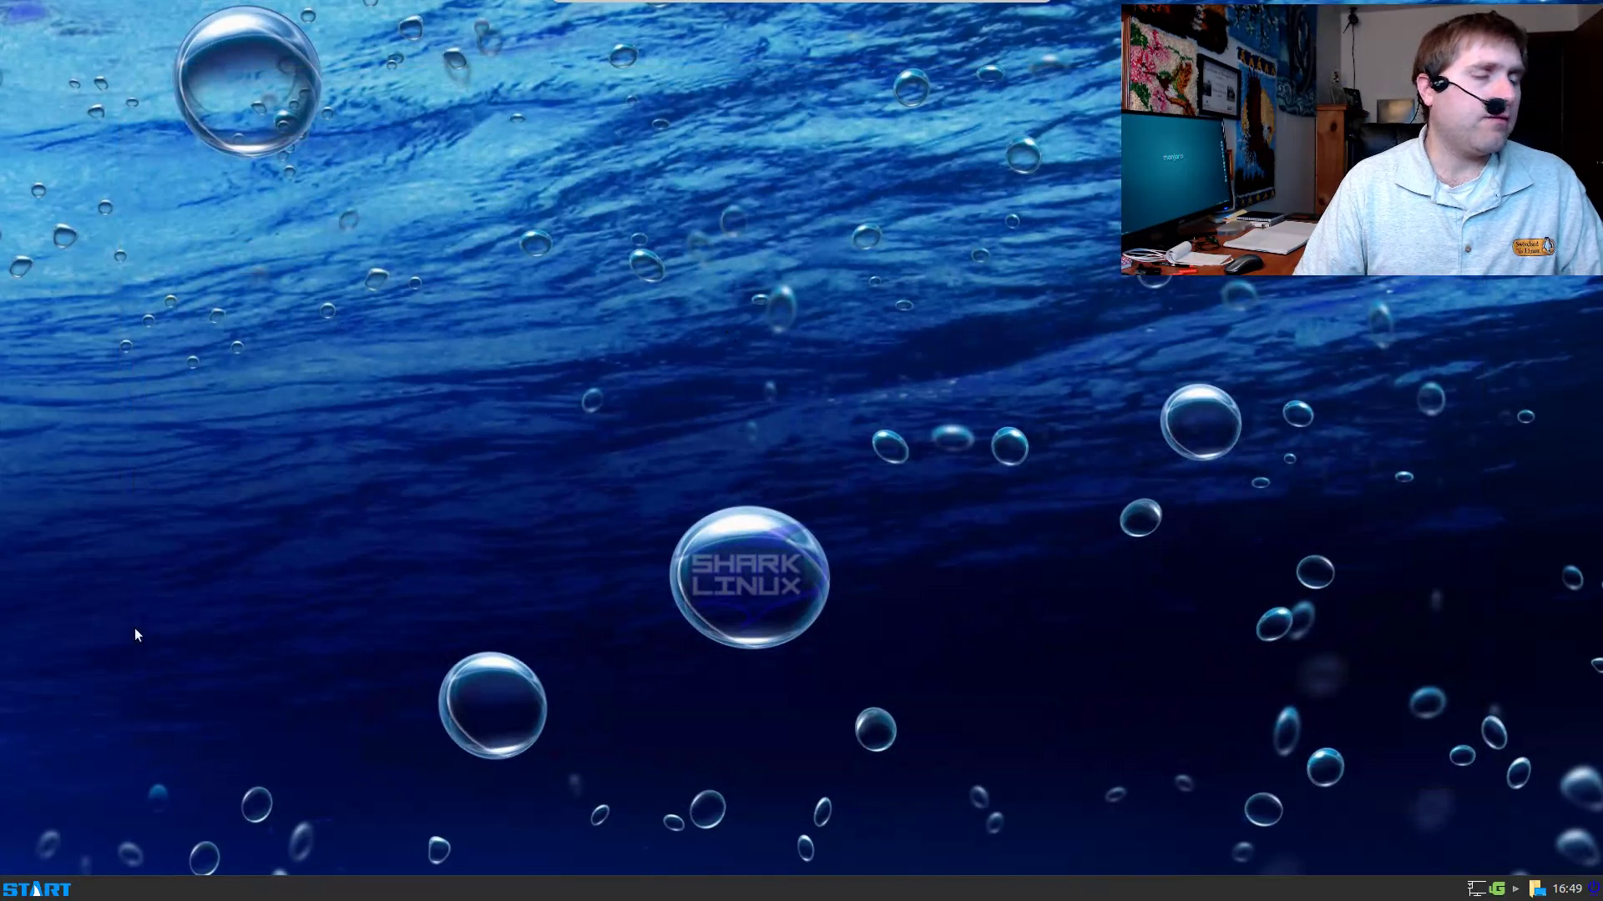
Step: Look through the Internet, Settings and SharkLinux categories of the Start menu
{"action": "left_click", "coordinate": [36, 889]}
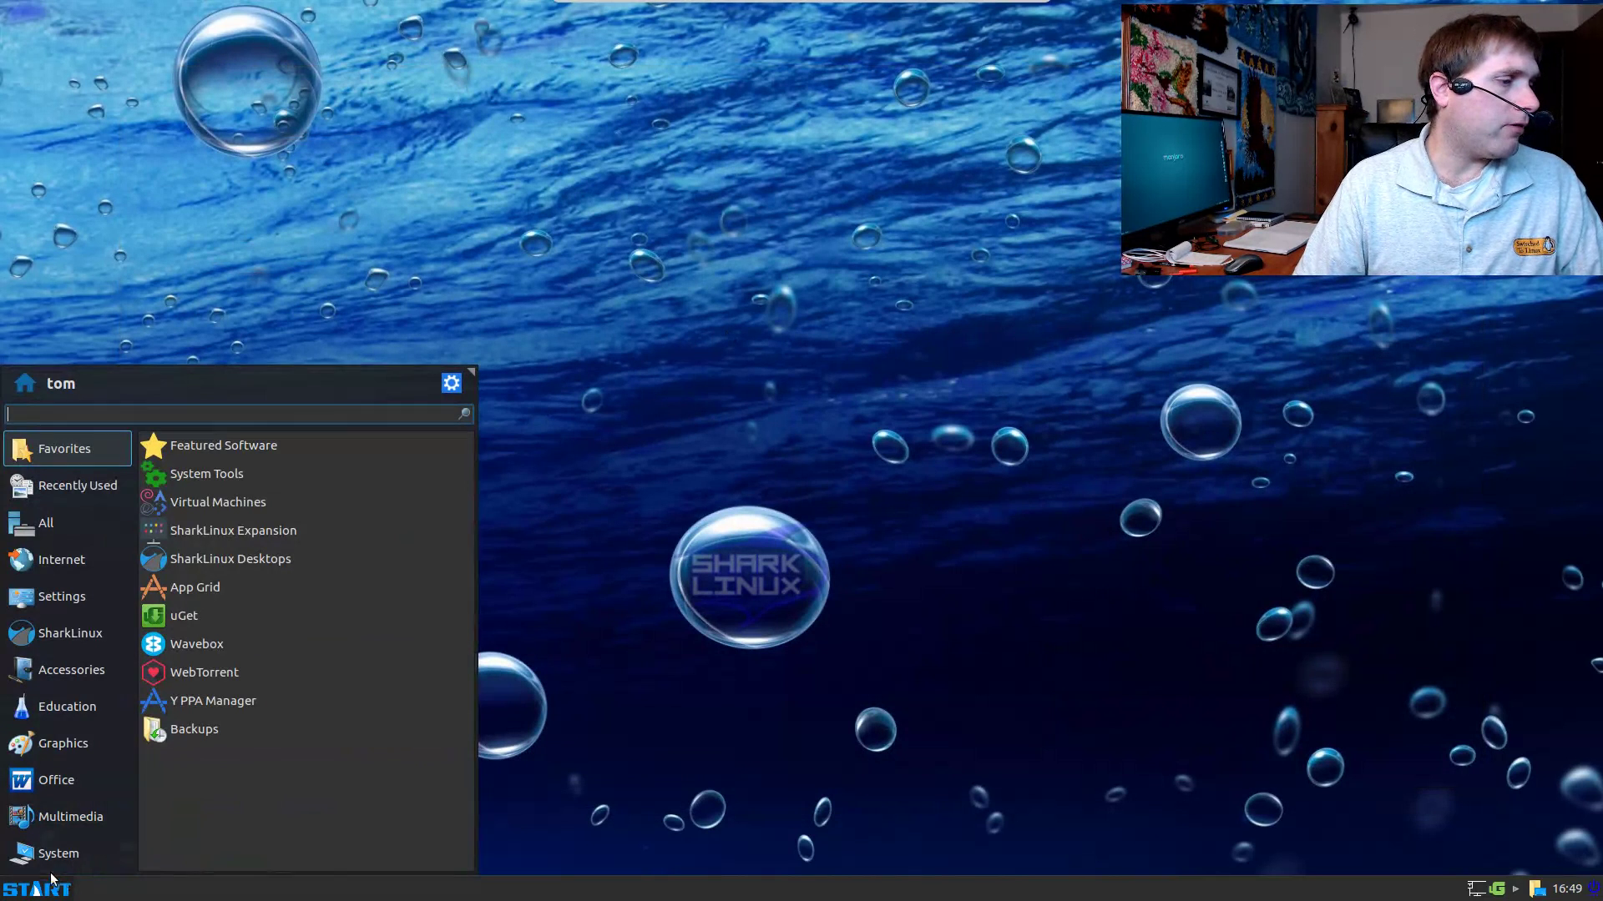
{"action": "left_click", "coordinate": [111, 563]}
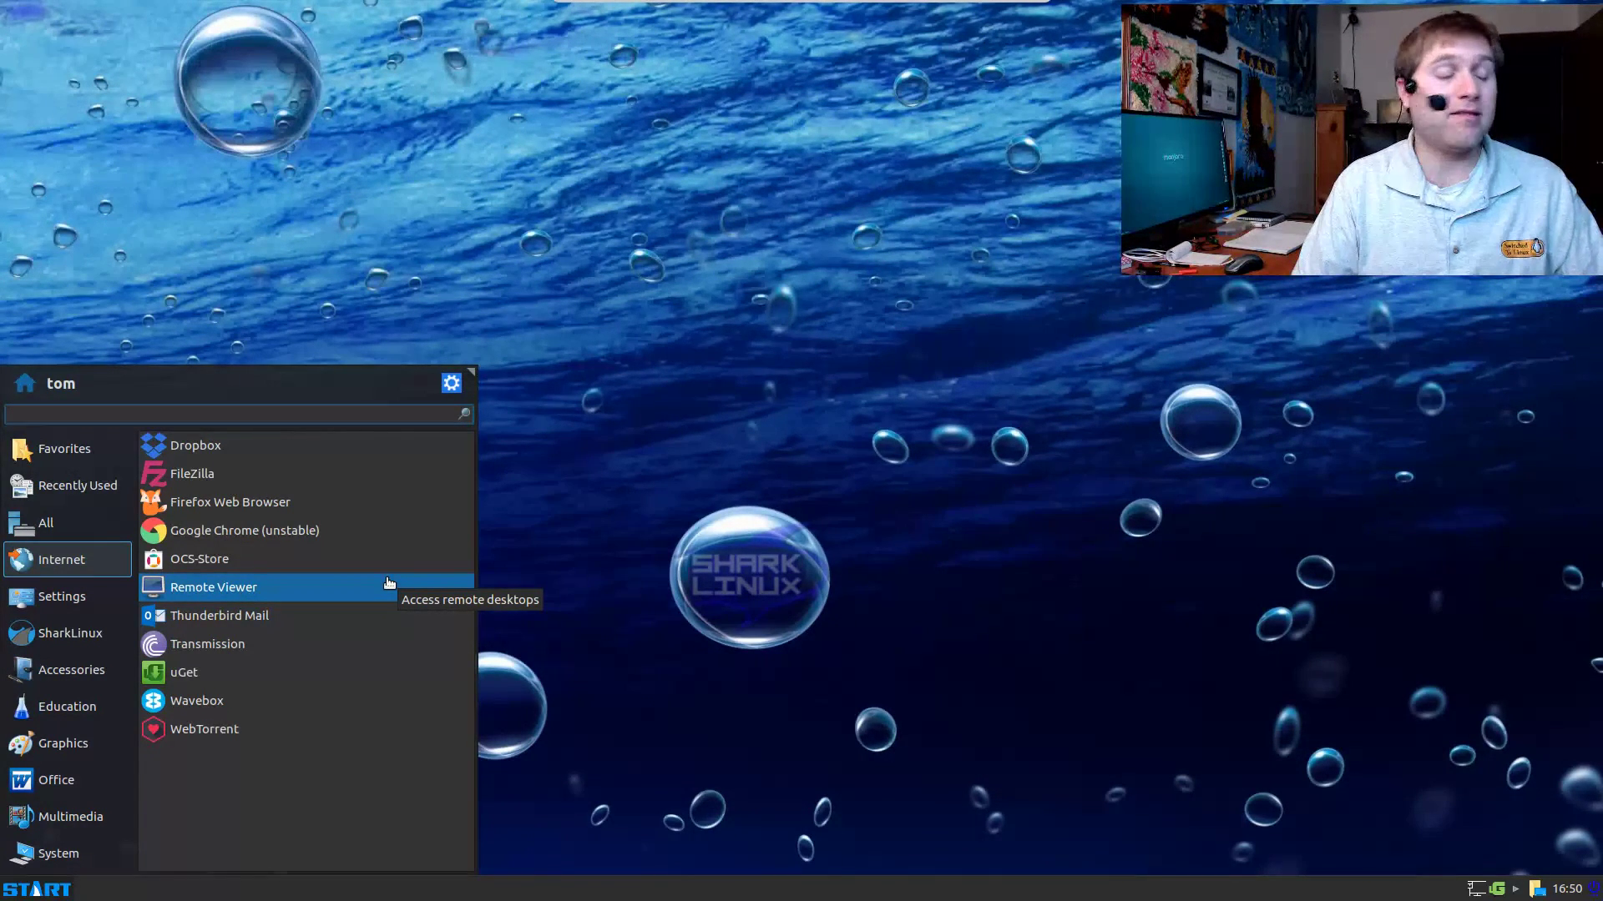
{"action": "left_click", "coordinate": [88, 599]}
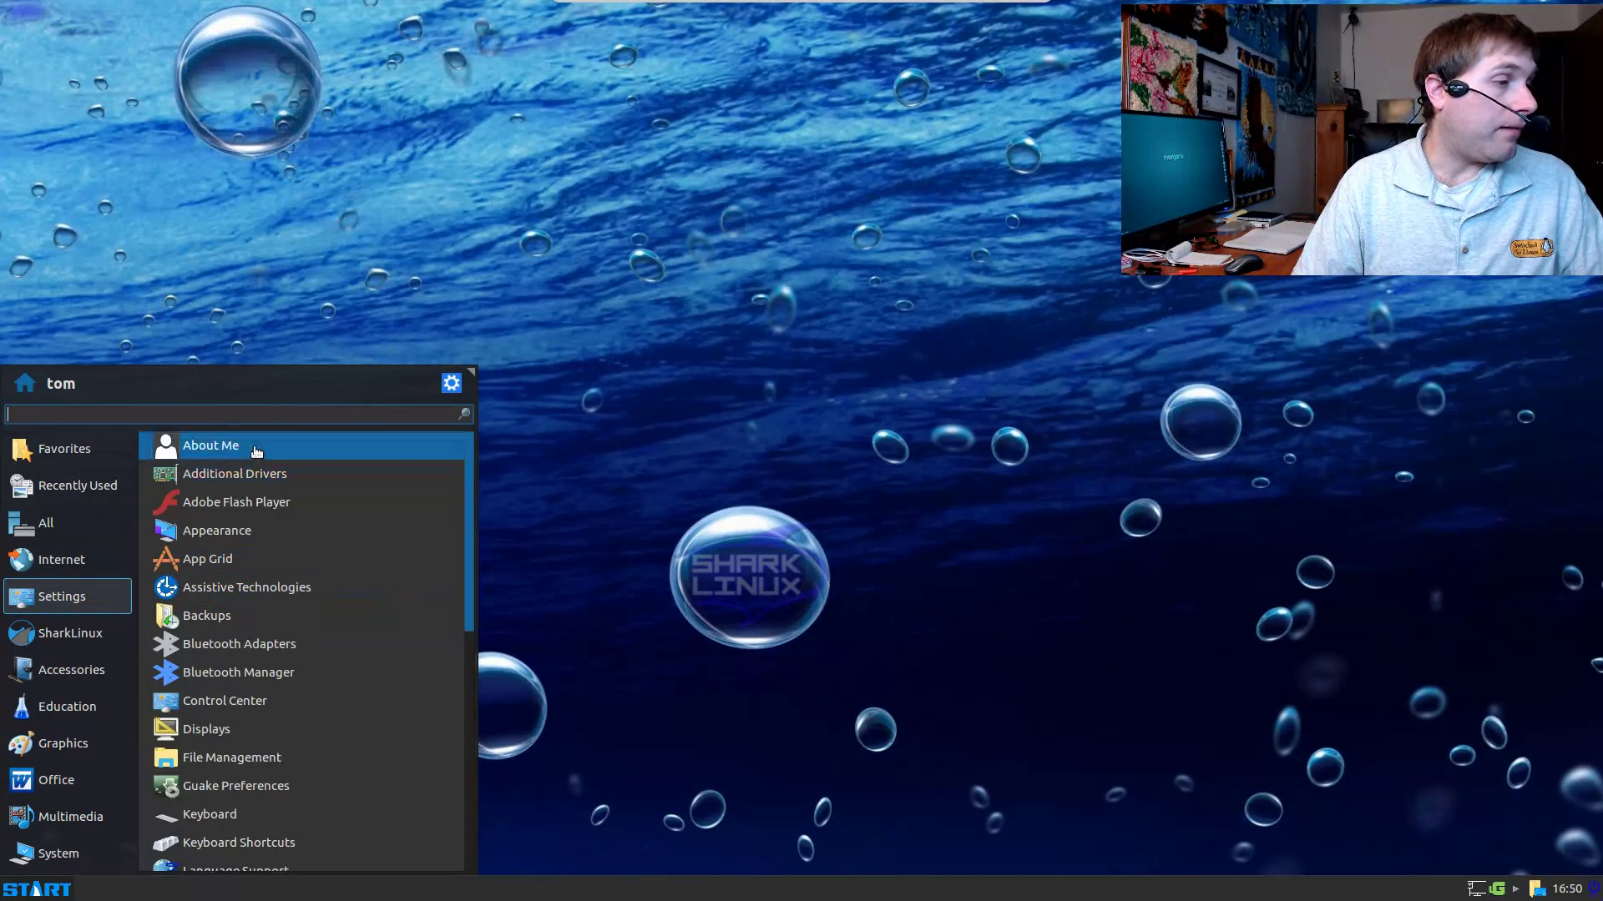
{"action": "scroll", "coordinate": [262, 575], "scroll_direction": "down", "scroll_amount": 7}
{"action": "scroll", "coordinate": [262, 575], "scroll_direction": "up", "scroll_amount": 7}
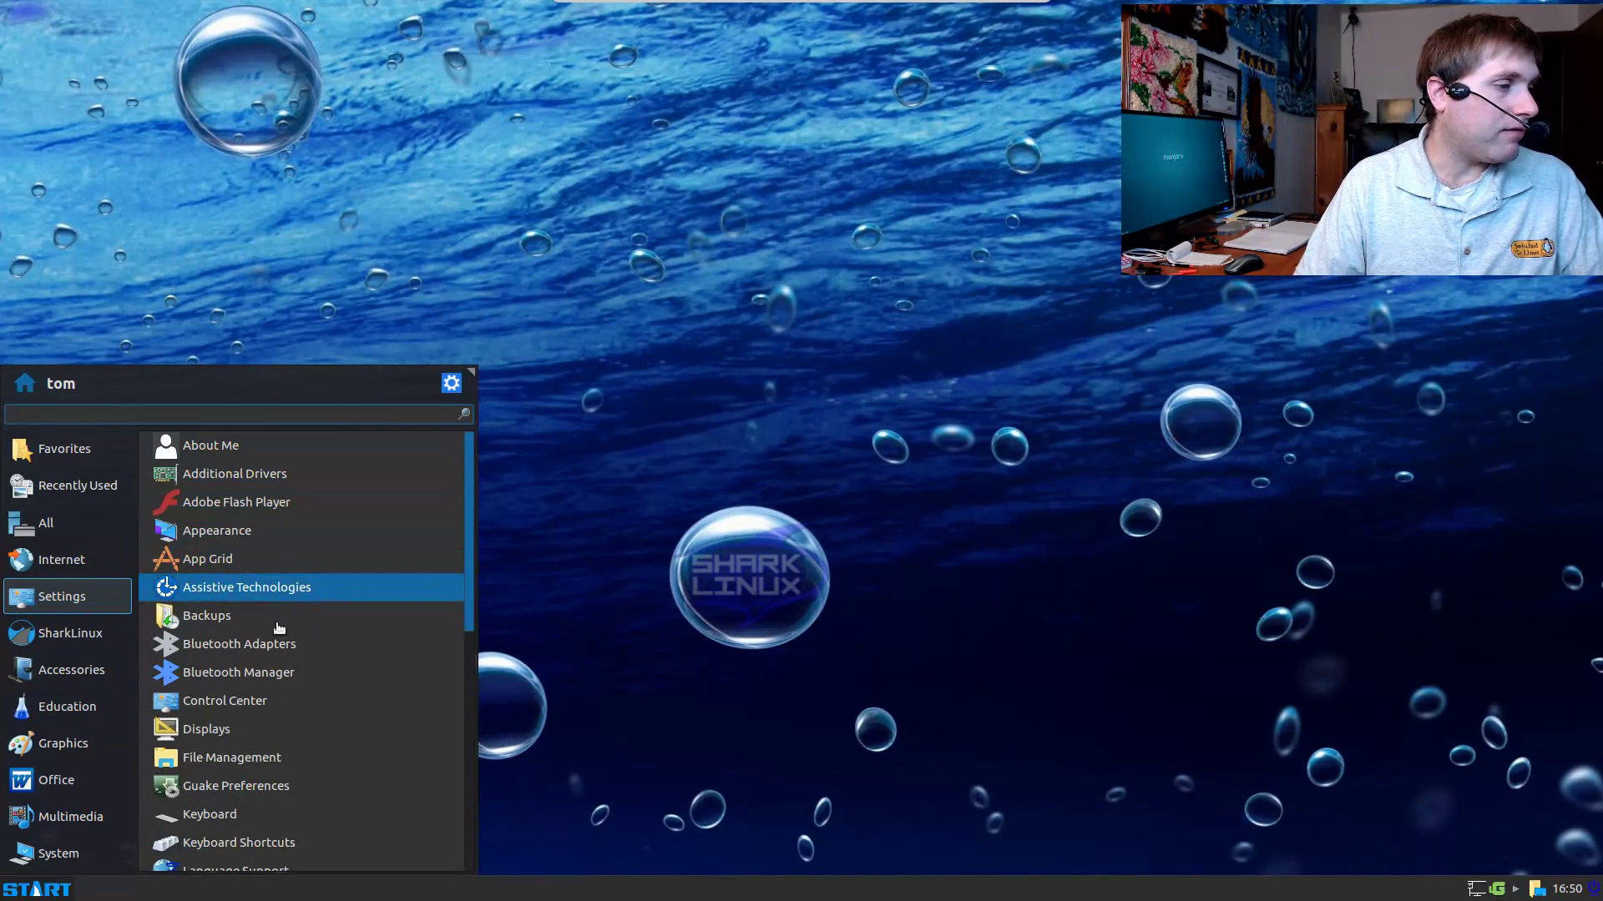
{"action": "left_click", "coordinate": [70, 632]}
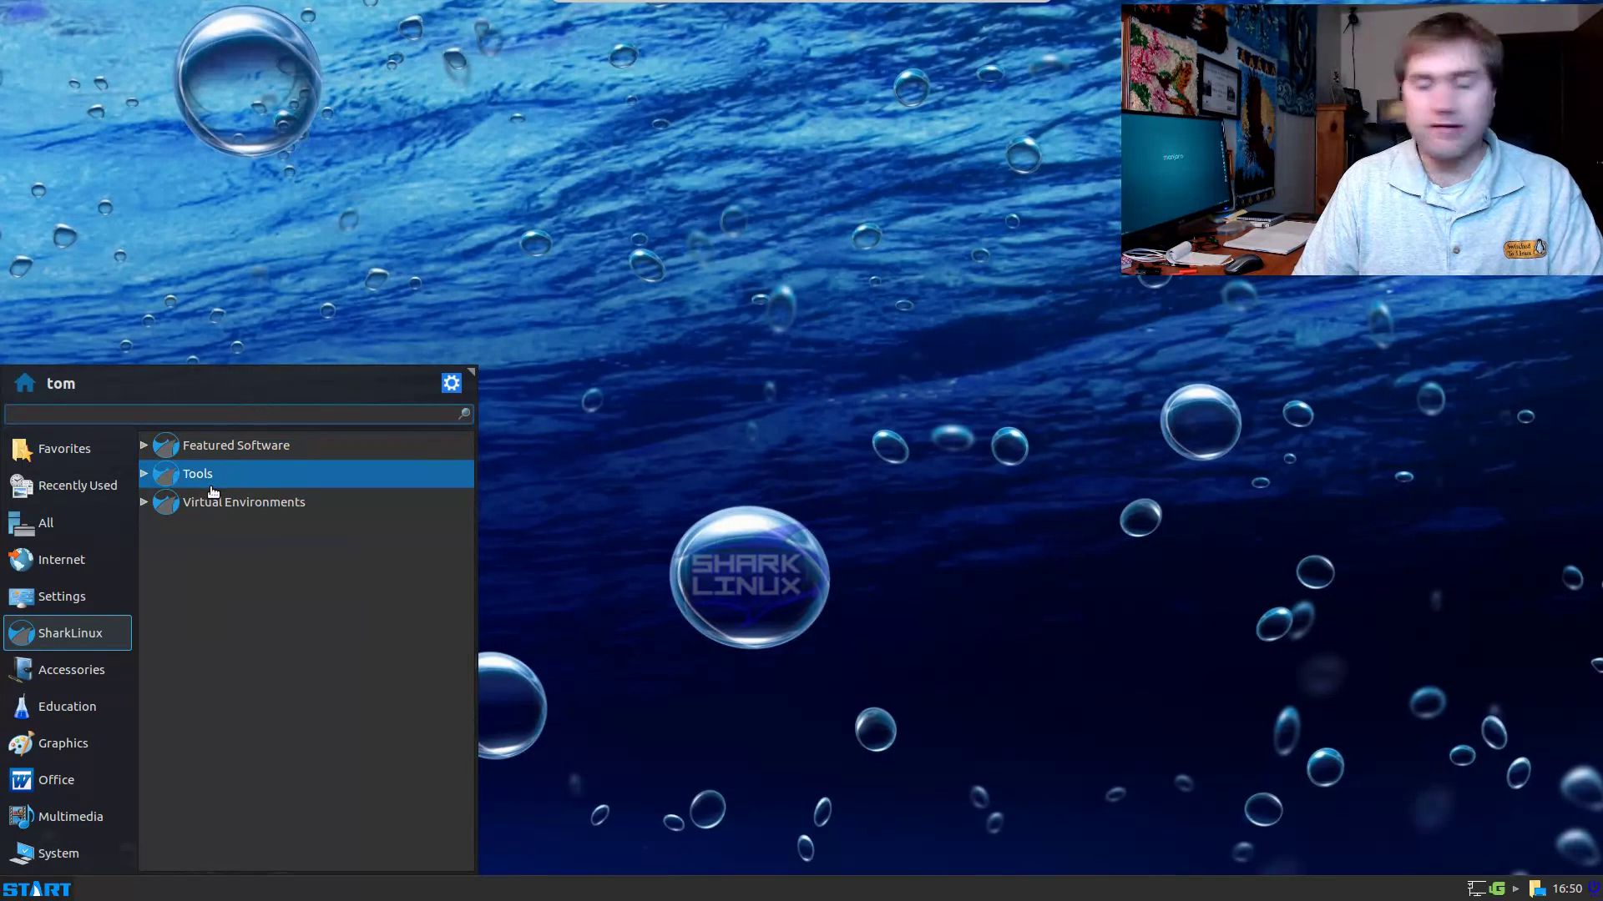
Step: Examine the full list of applications in the Accessories category
{"action": "left_click", "coordinate": [63, 680]}
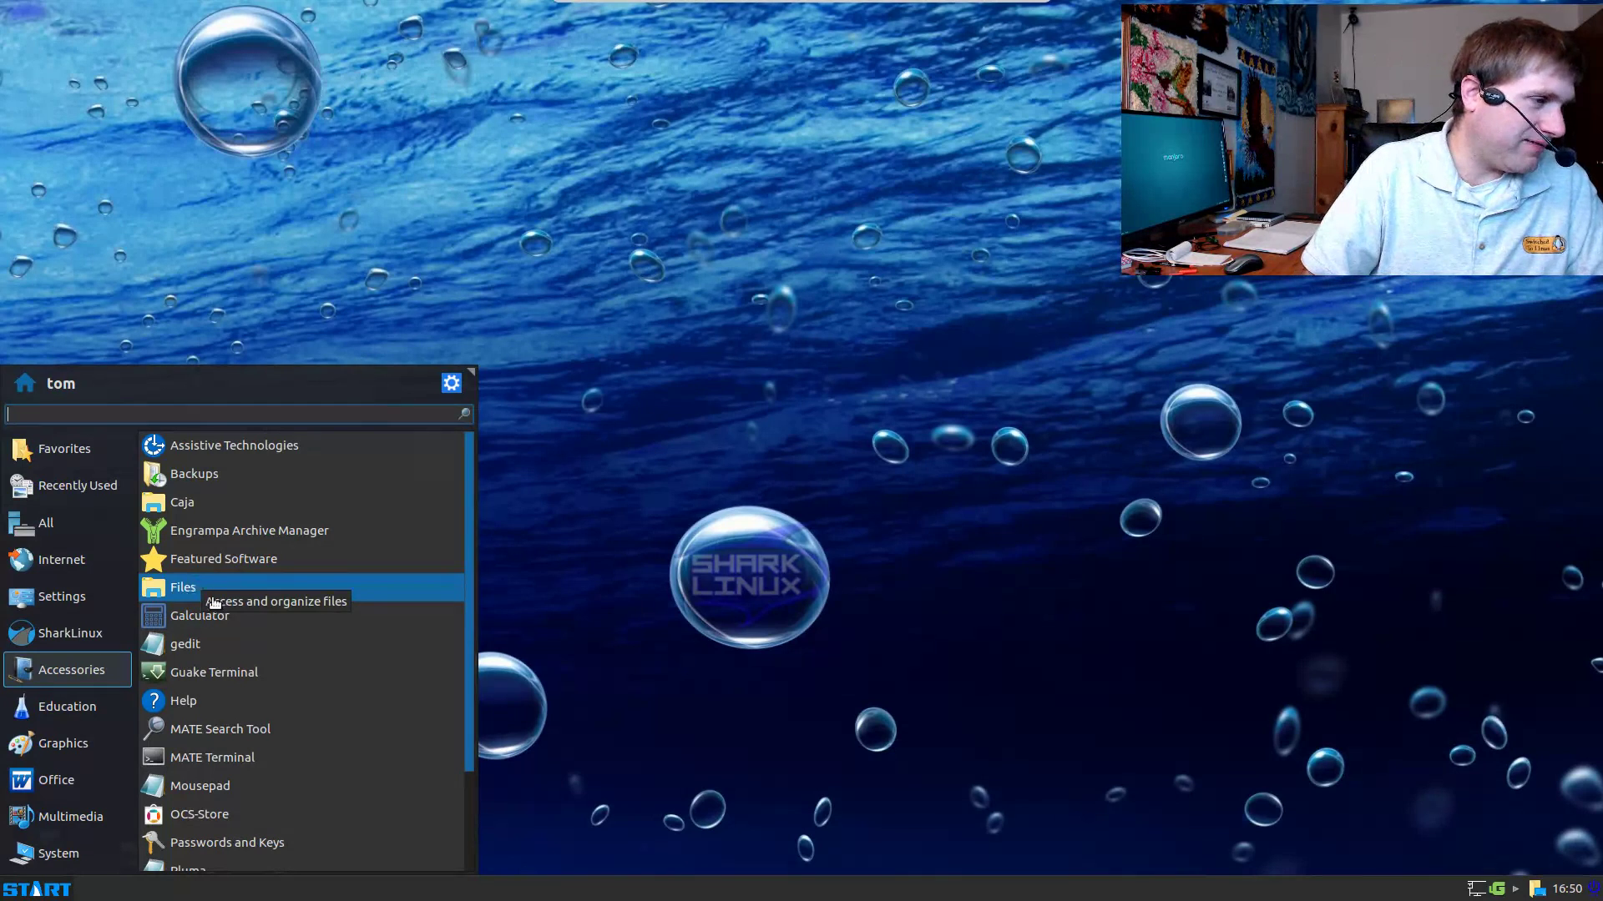
{"action": "scroll", "coordinate": [257, 680], "scroll_direction": "down", "scroll_amount": 1}
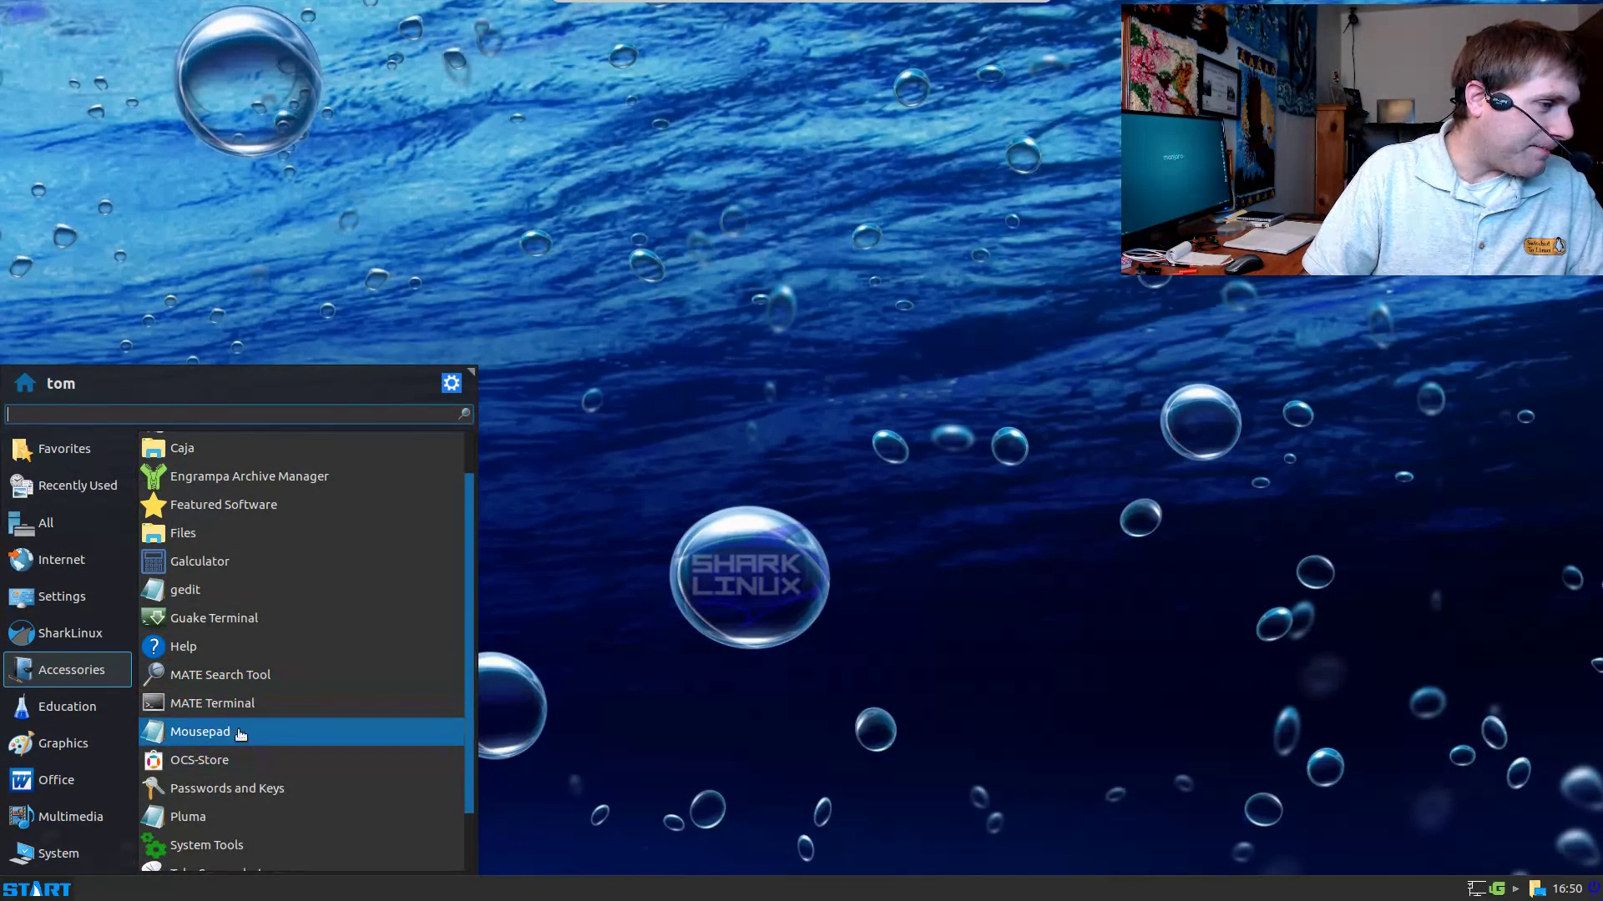
{"action": "scroll", "coordinate": [238, 734], "scroll_direction": "down", "scroll_amount": 1}
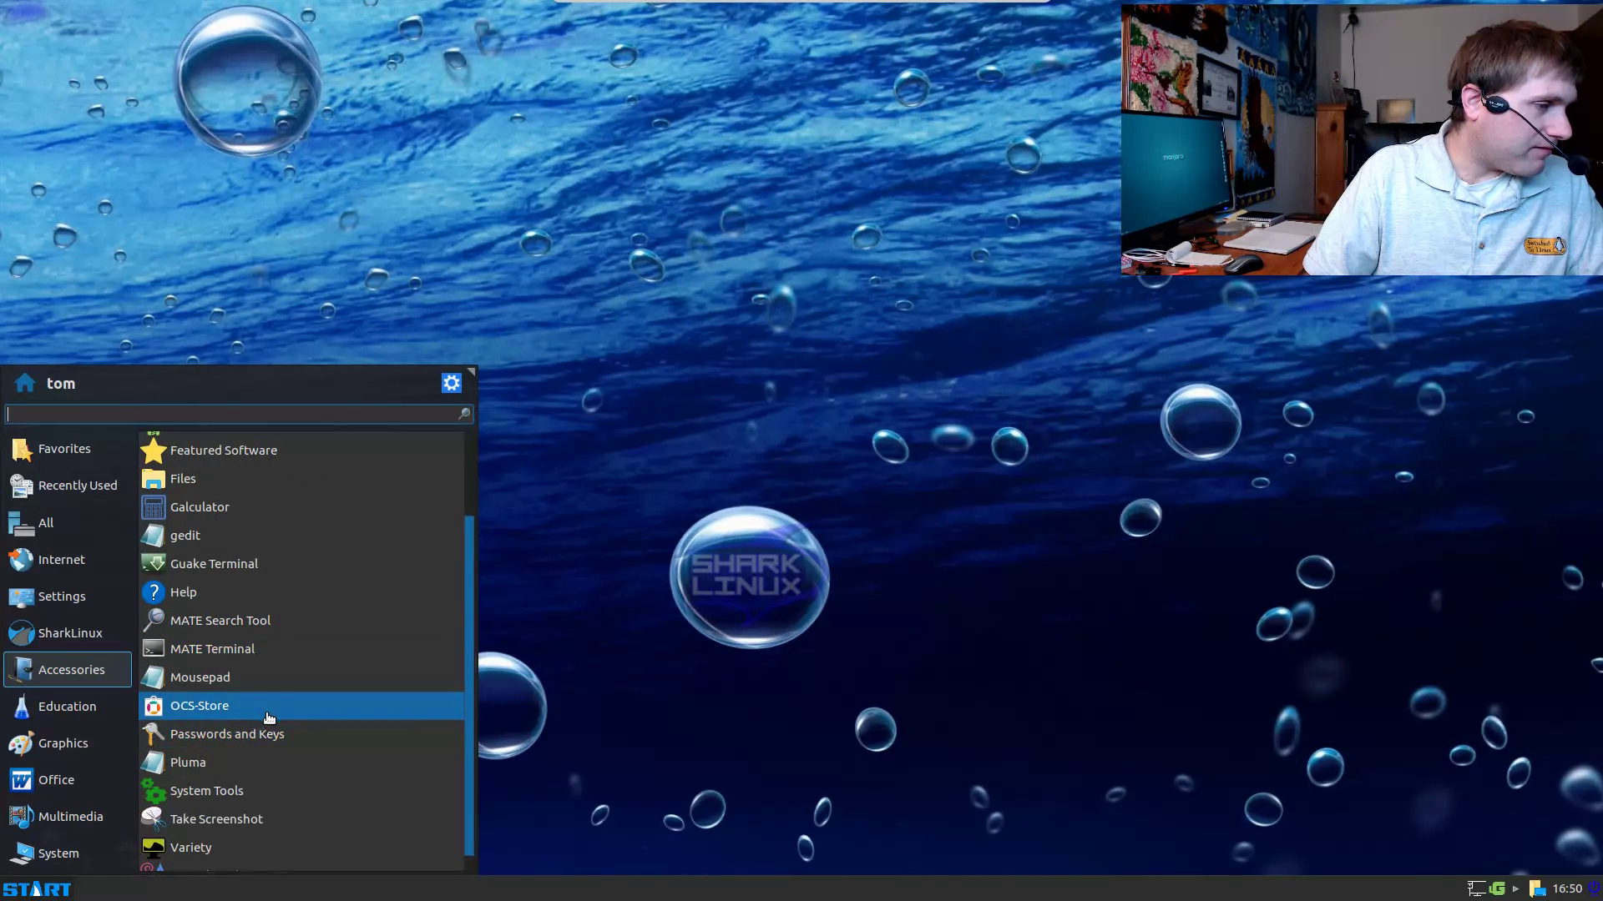
{"action": "scroll", "coordinate": [260, 740], "scroll_direction": "down", "scroll_amount": 1}
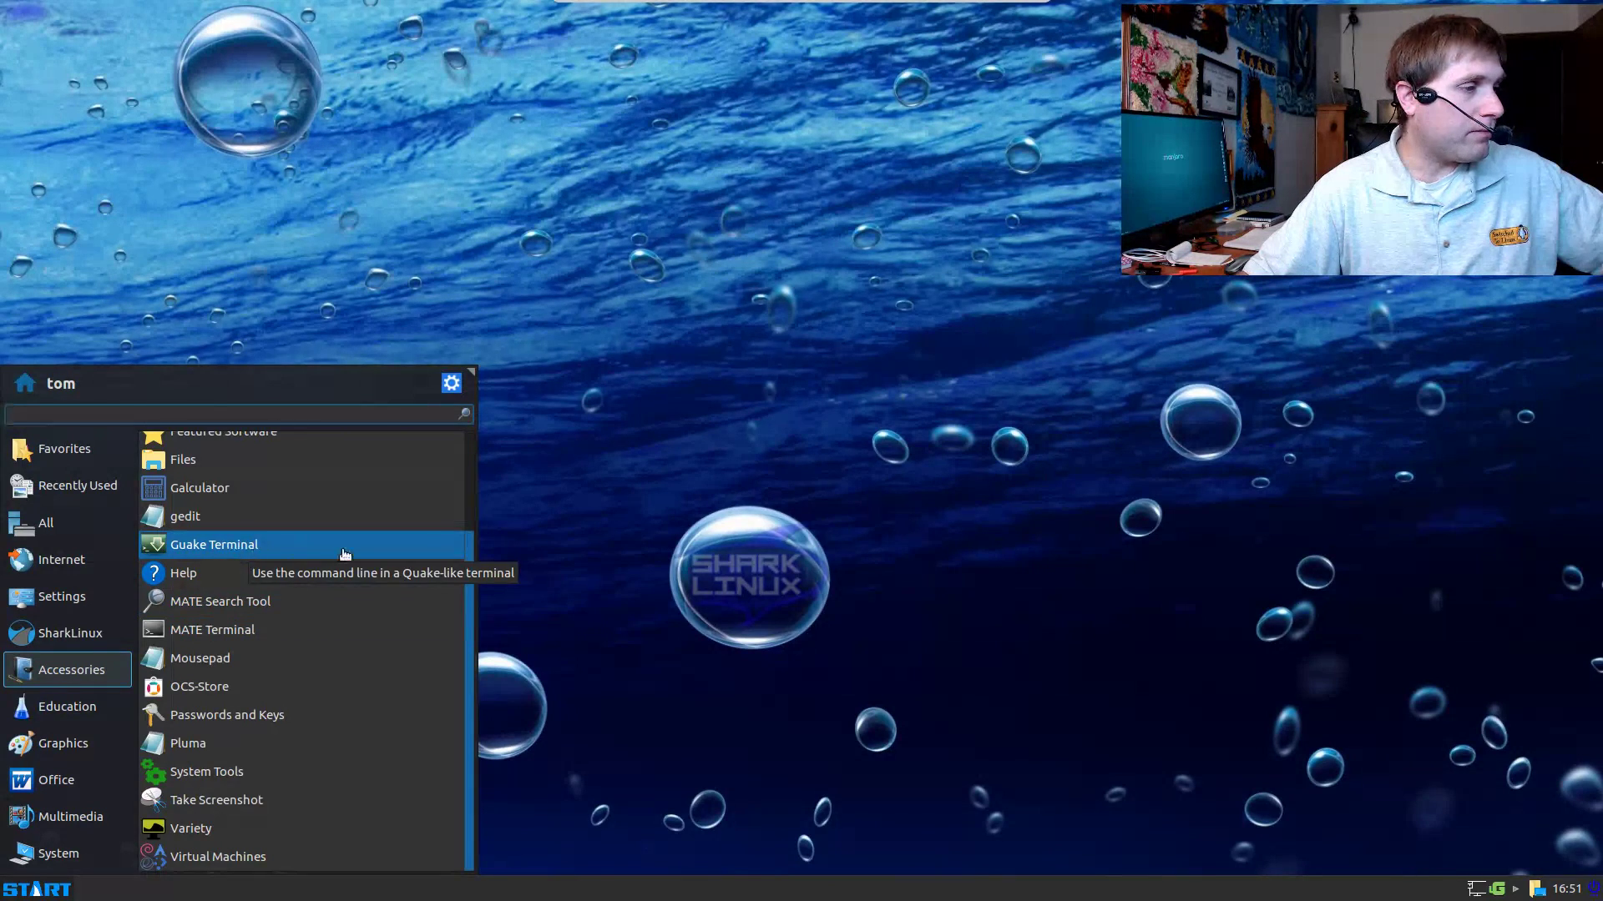
{"action": "scroll", "coordinate": [341, 556], "scroll_direction": "up", "scroll_amount": 2}
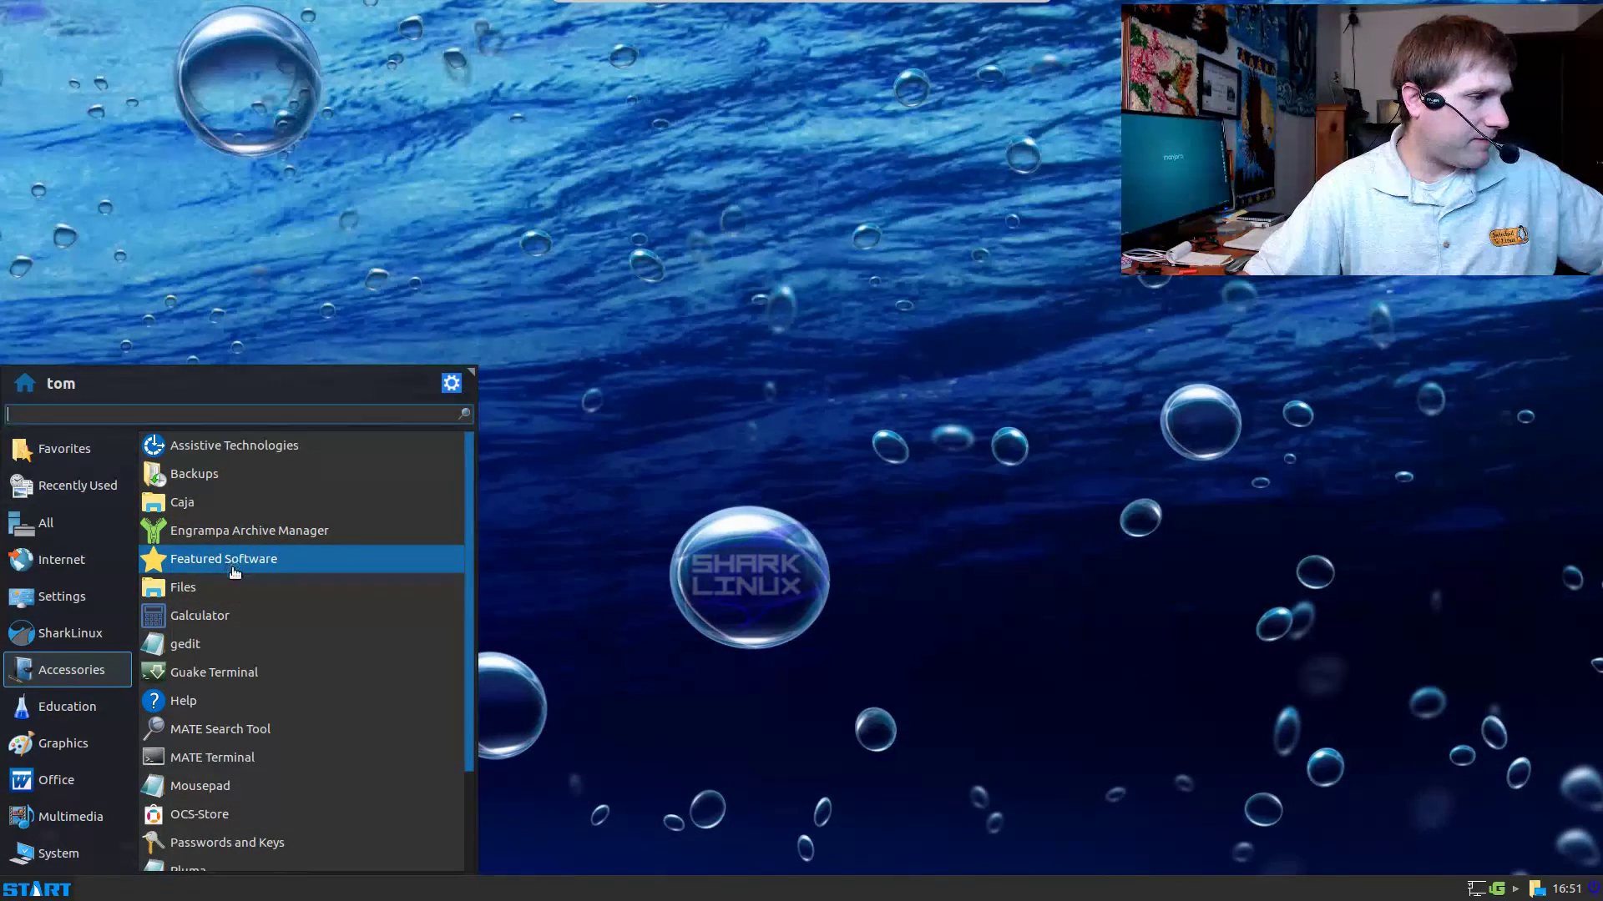
Step: Open the Caja and Files file managers from Accessories, compare them side by side and close both windows
{"action": "left_click", "coordinate": [190, 501]}
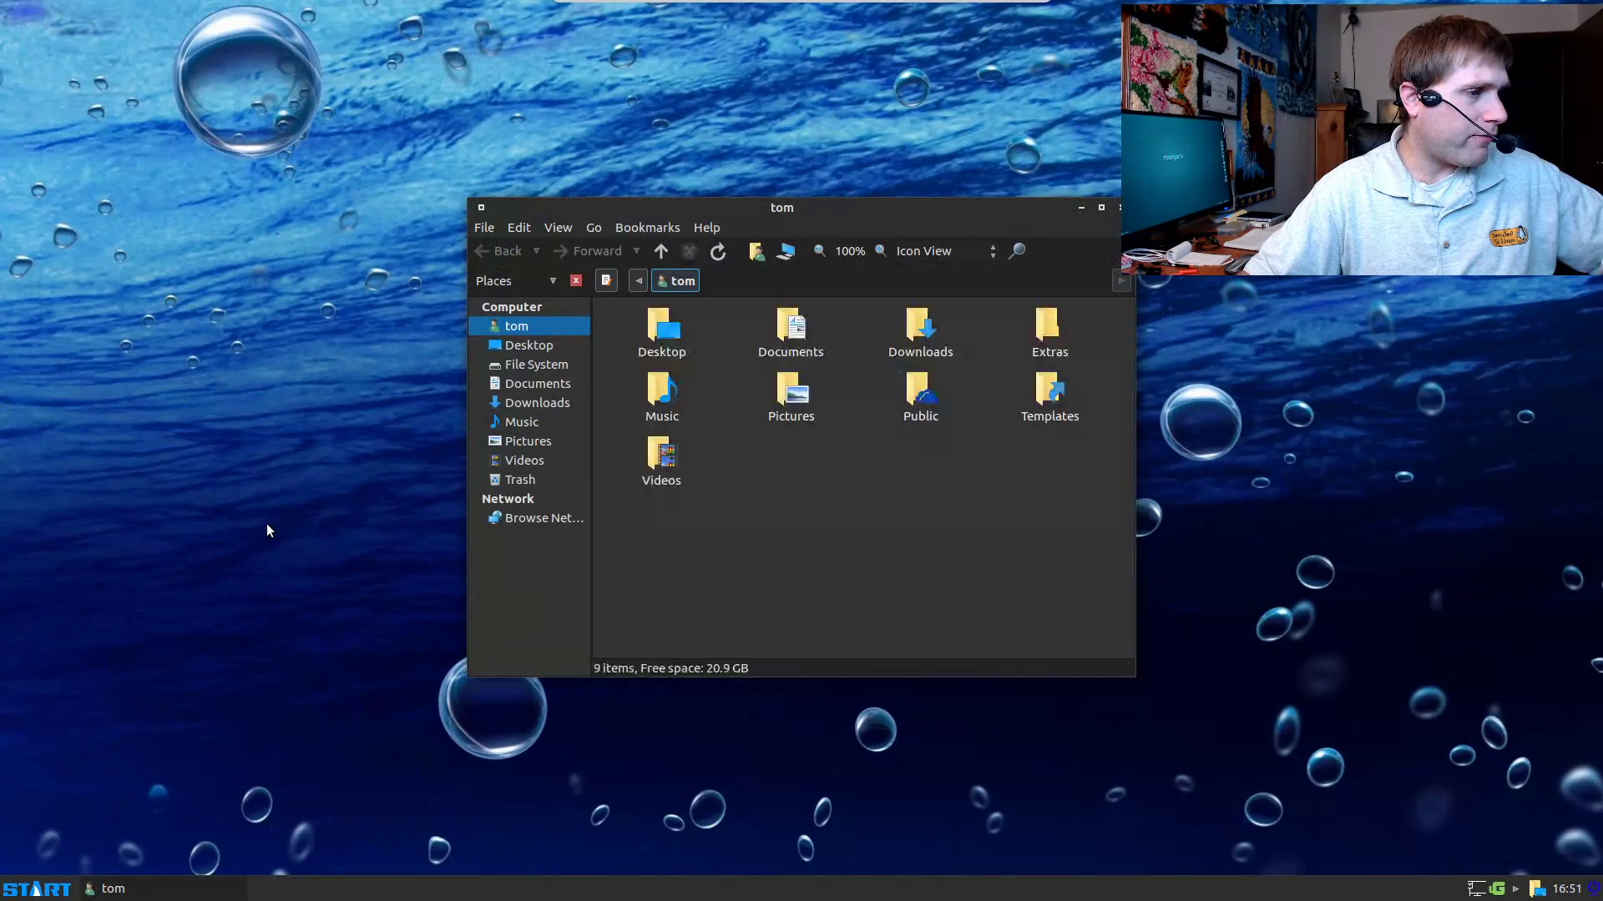
{"action": "left_click", "coordinate": [37, 888]}
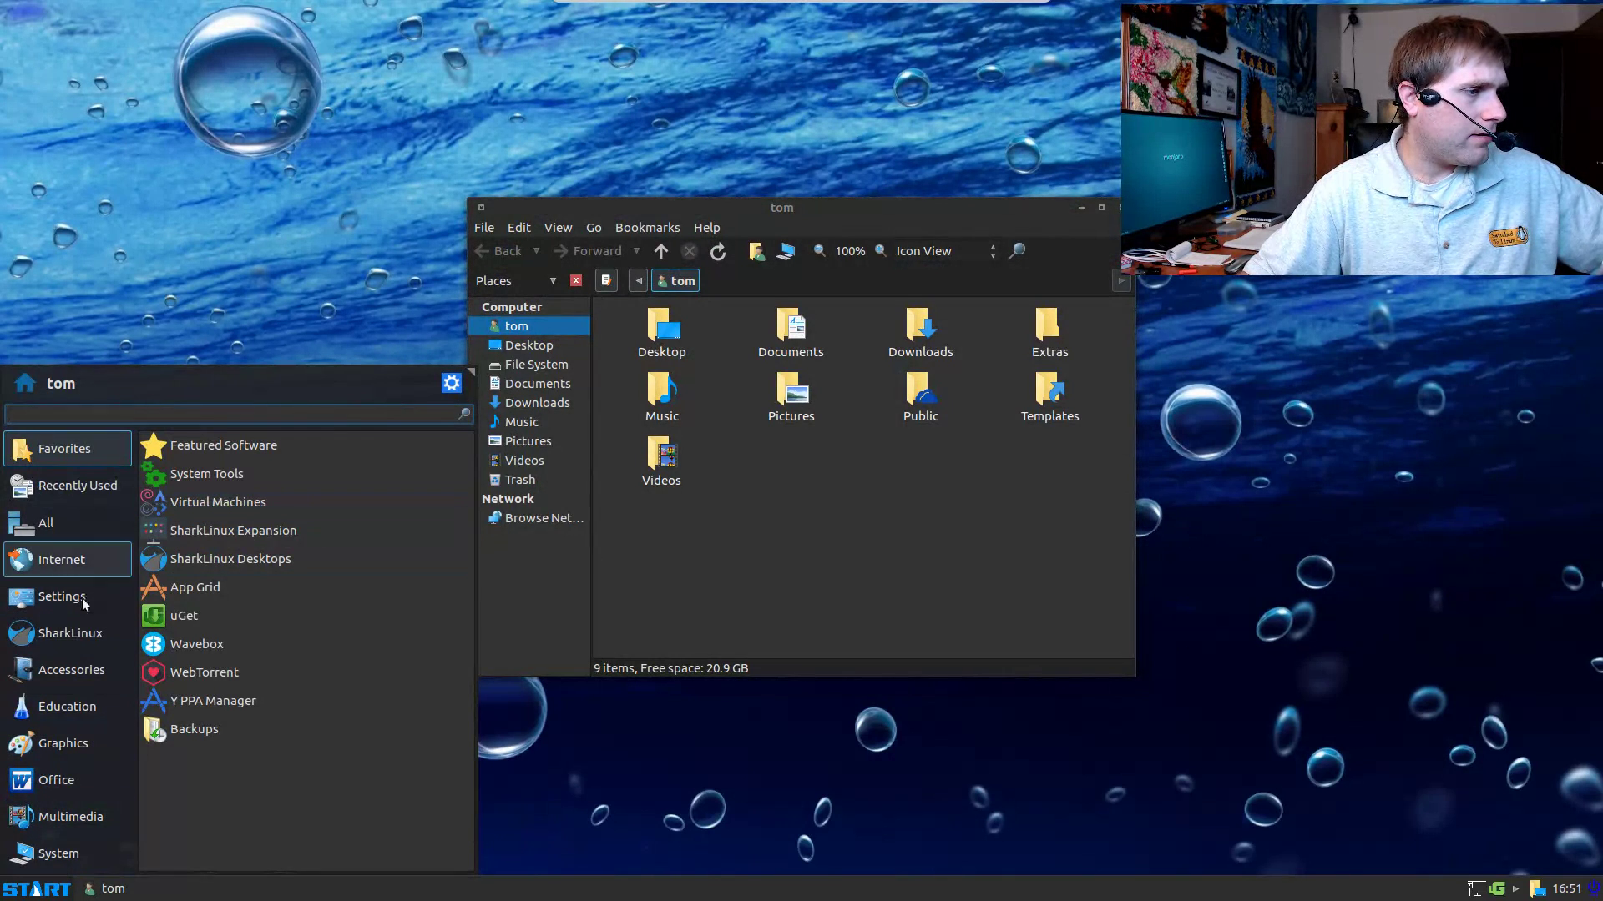
{"action": "left_click", "coordinate": [68, 674]}
{"action": "left_click", "coordinate": [196, 587]}
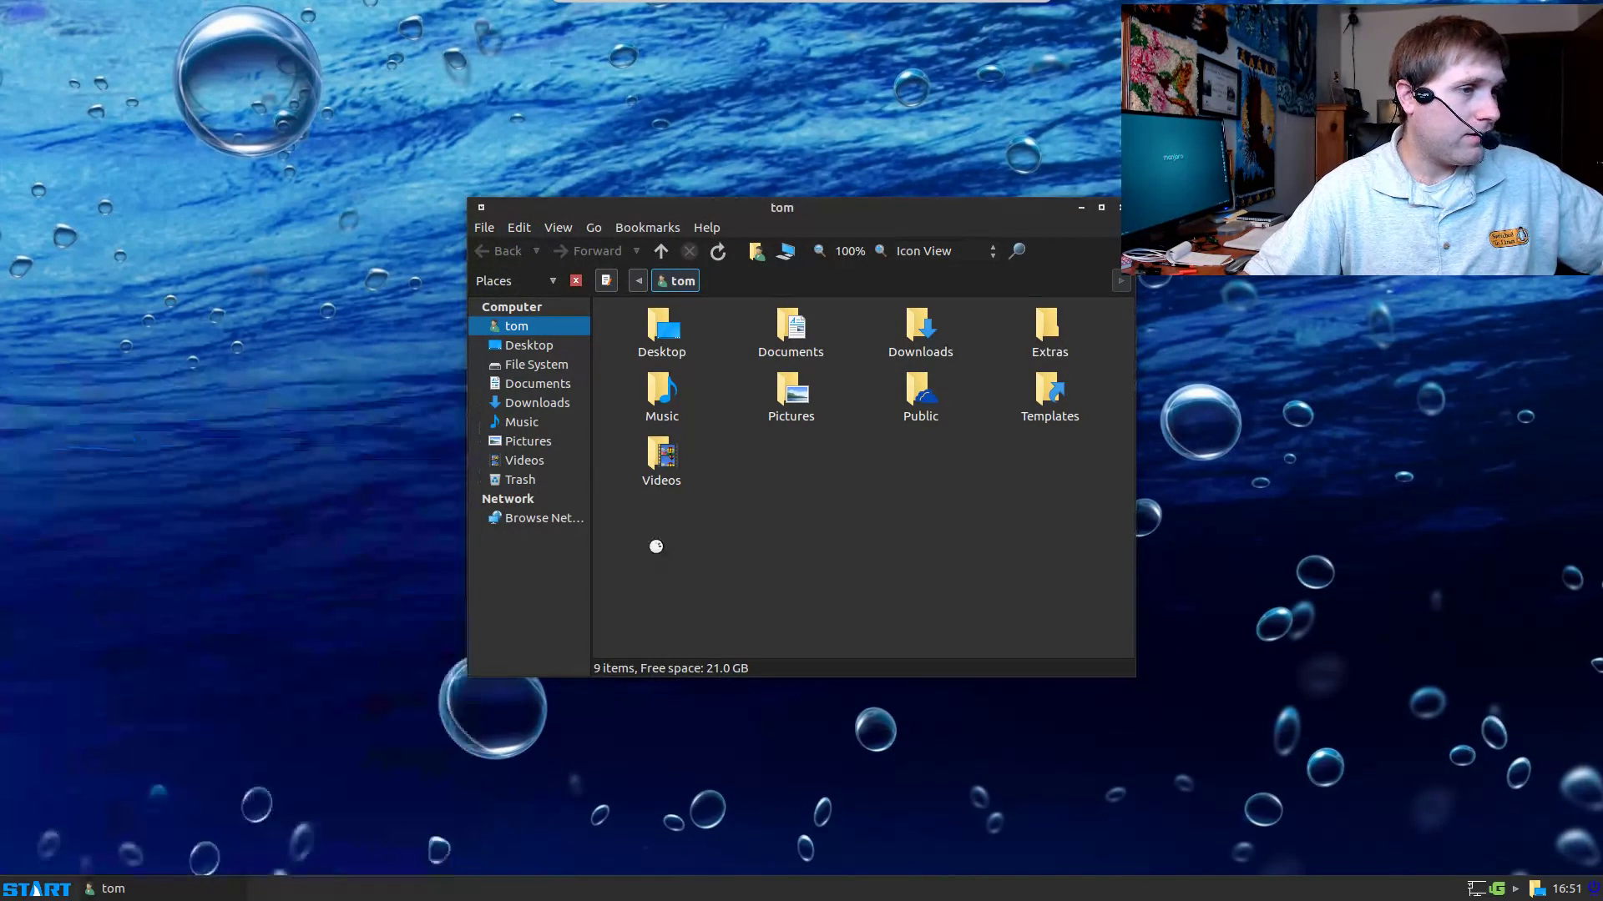
{"action": "left_click_drag", "start_coordinate": [859, 209], "coordinate": [1235, 263]}
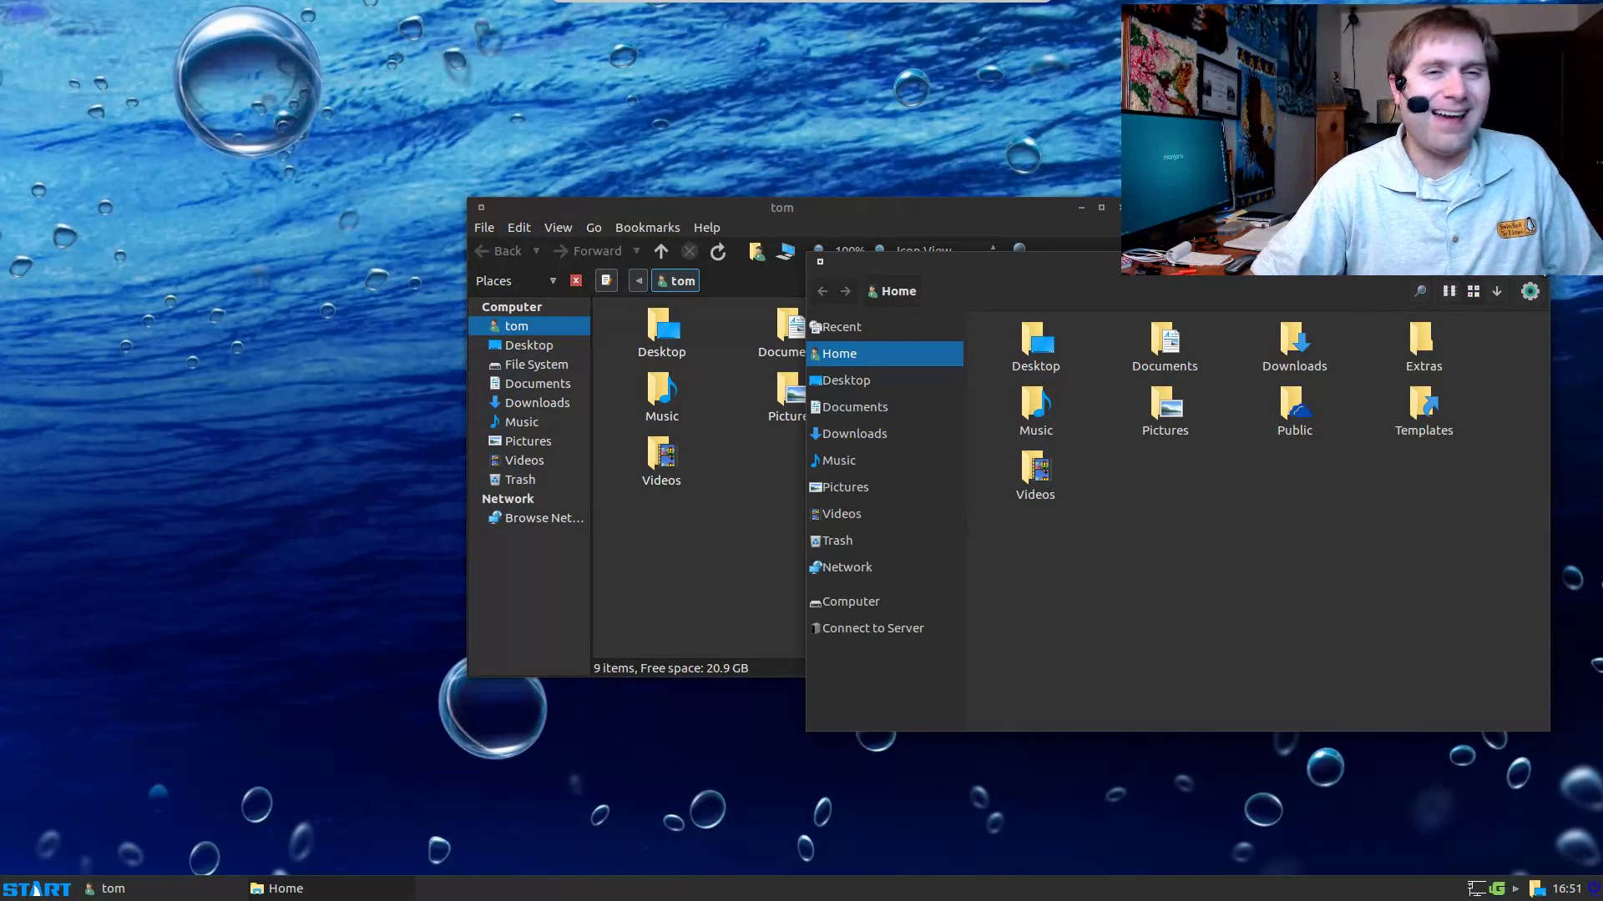
{"action": "left_click", "coordinate": [1536, 263]}
{"action": "left_click", "coordinate": [1120, 208]}
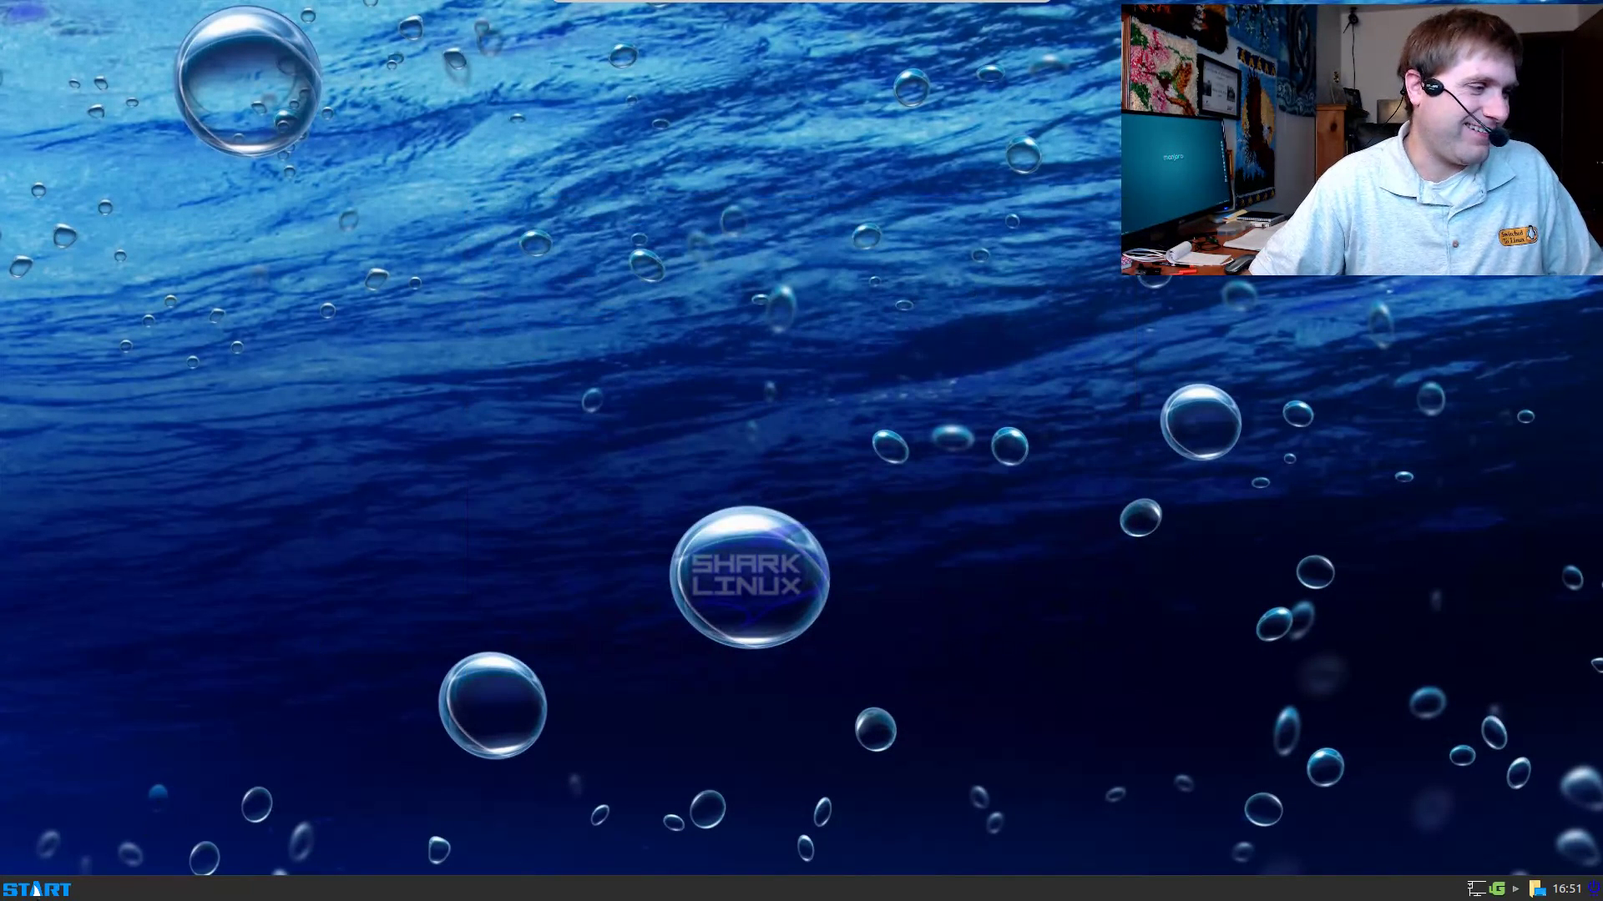
Step: Look through the Education and Graphics categories of the Start menu
{"action": "left_click", "coordinate": [35, 889]}
{"action": "left_click", "coordinate": [63, 707]}
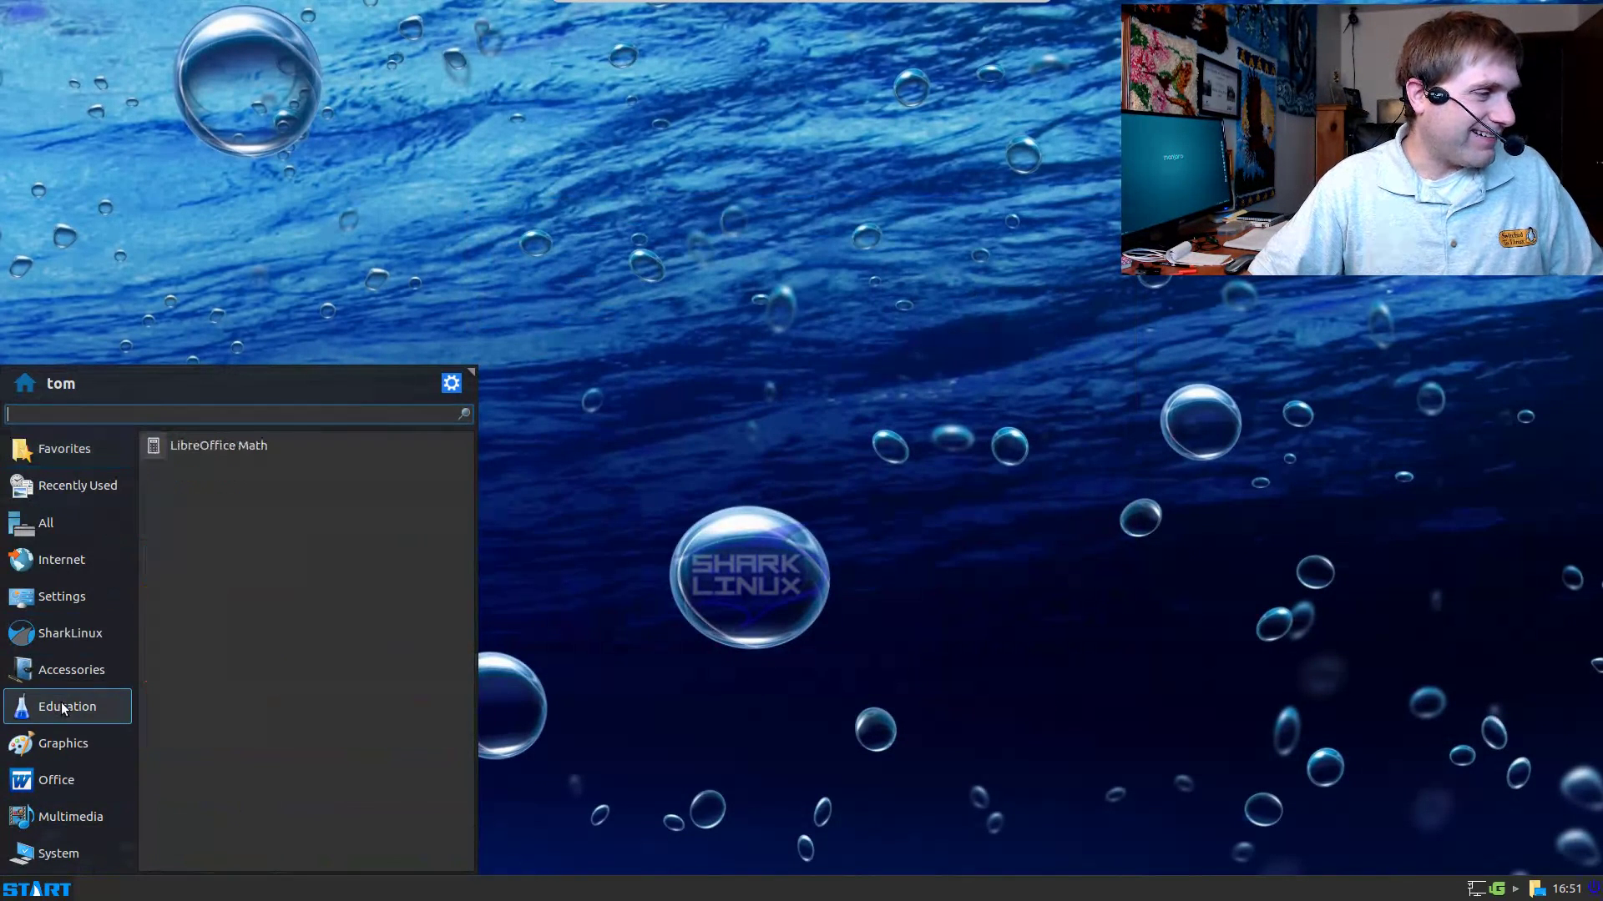
{"action": "left_click", "coordinate": [77, 747]}
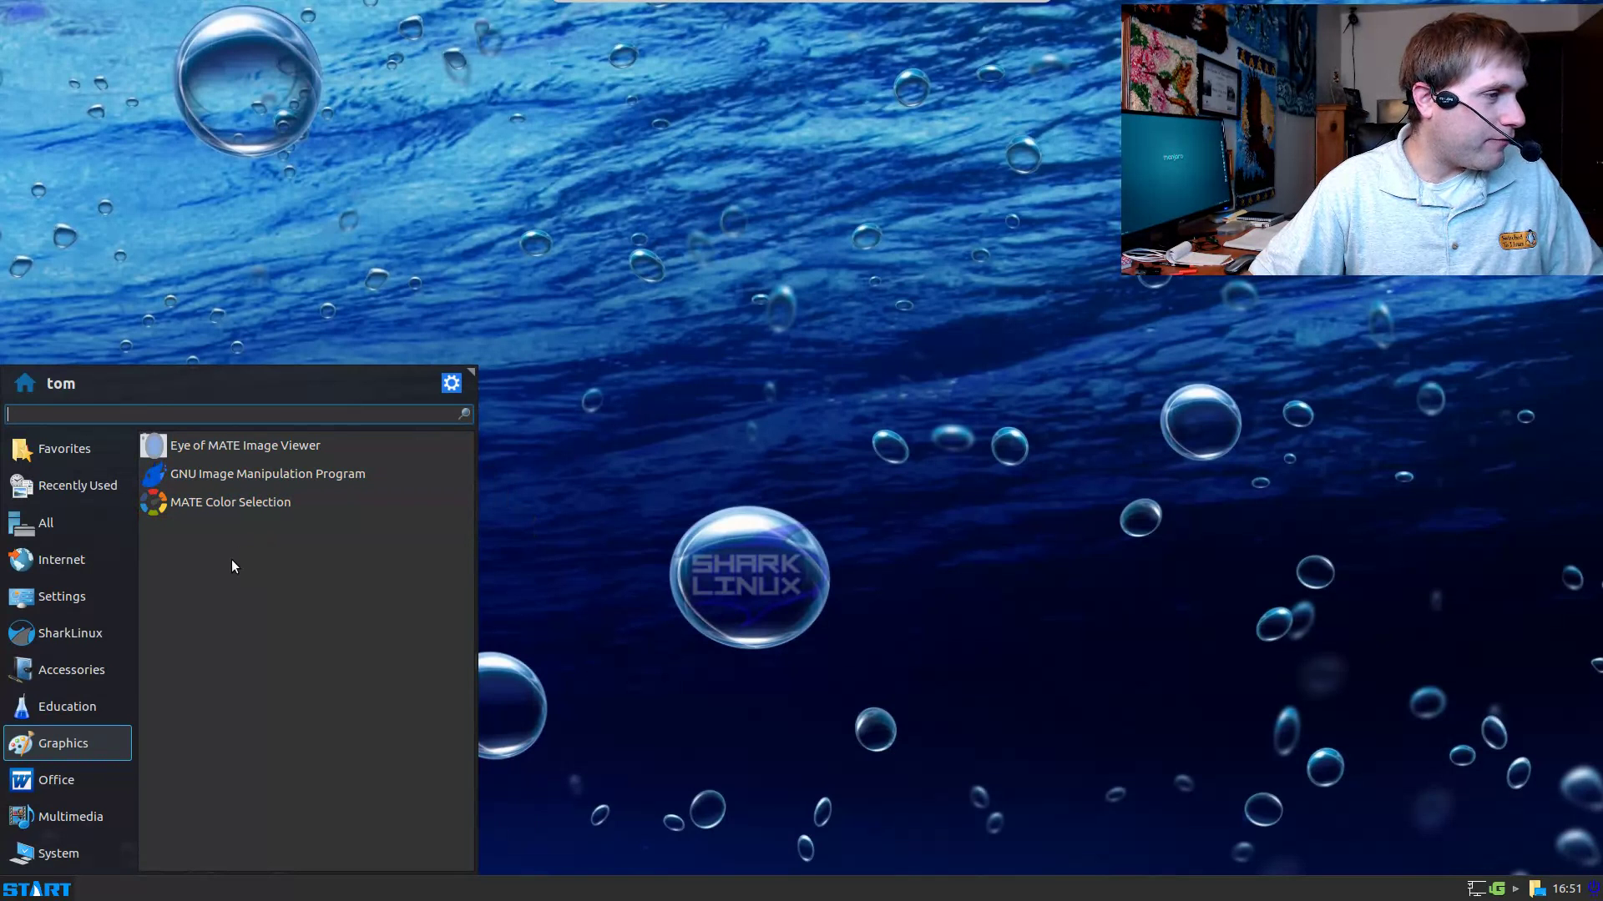
Step: Launch LibreOffice from the Office category, check which document types its start screen offers and quit it
{"action": "left_click", "coordinate": [67, 766]}
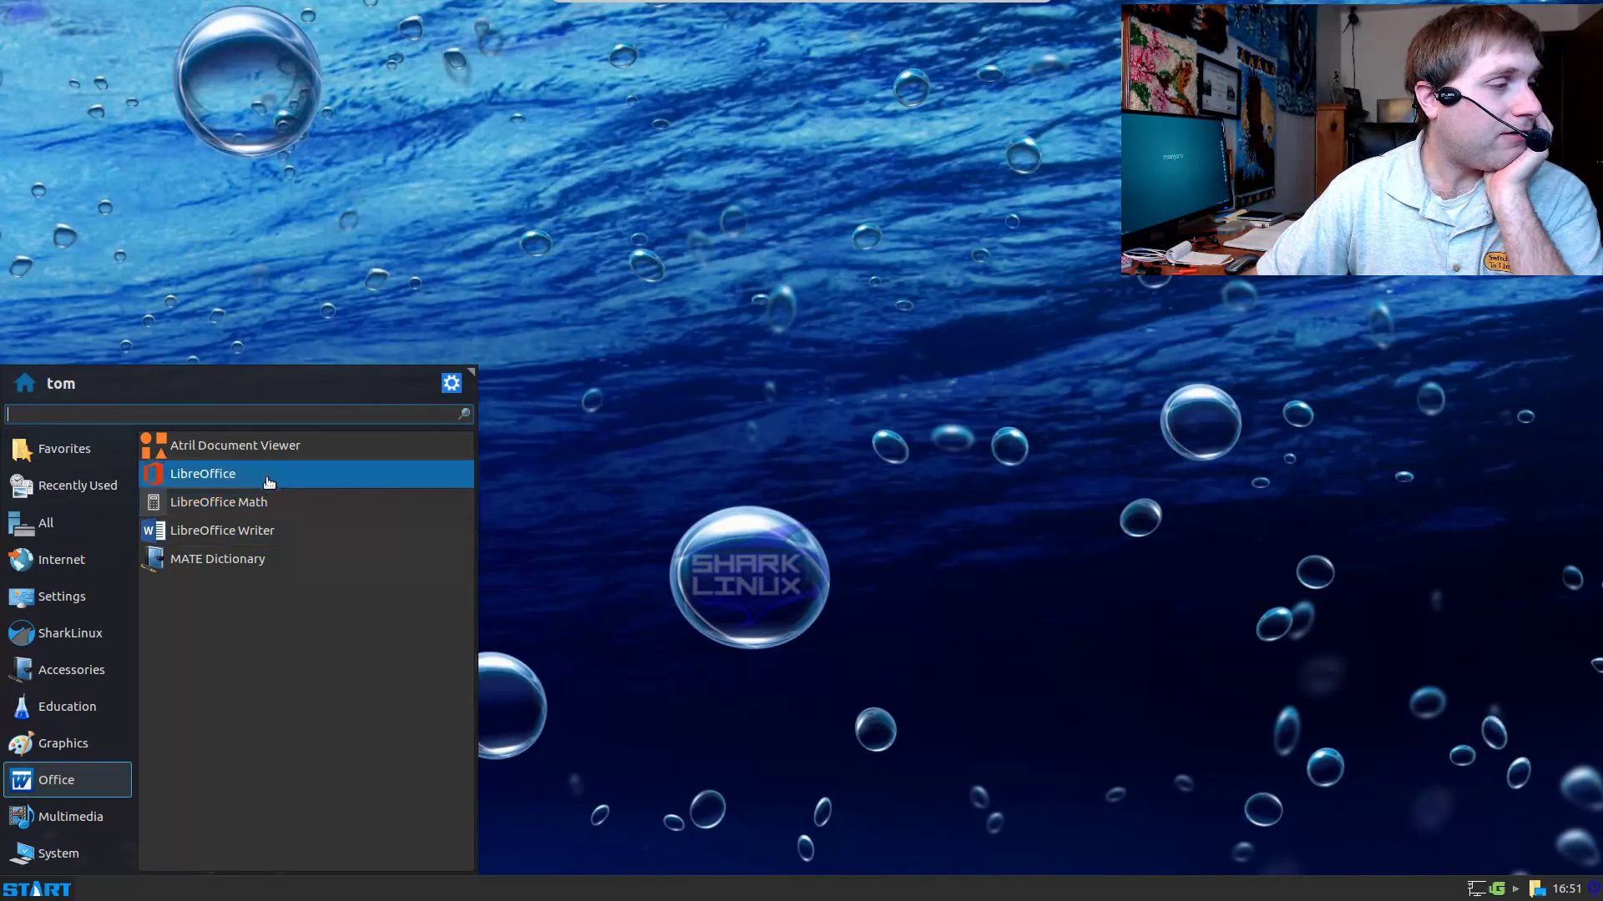
{"action": "left_click", "coordinate": [297, 471]}
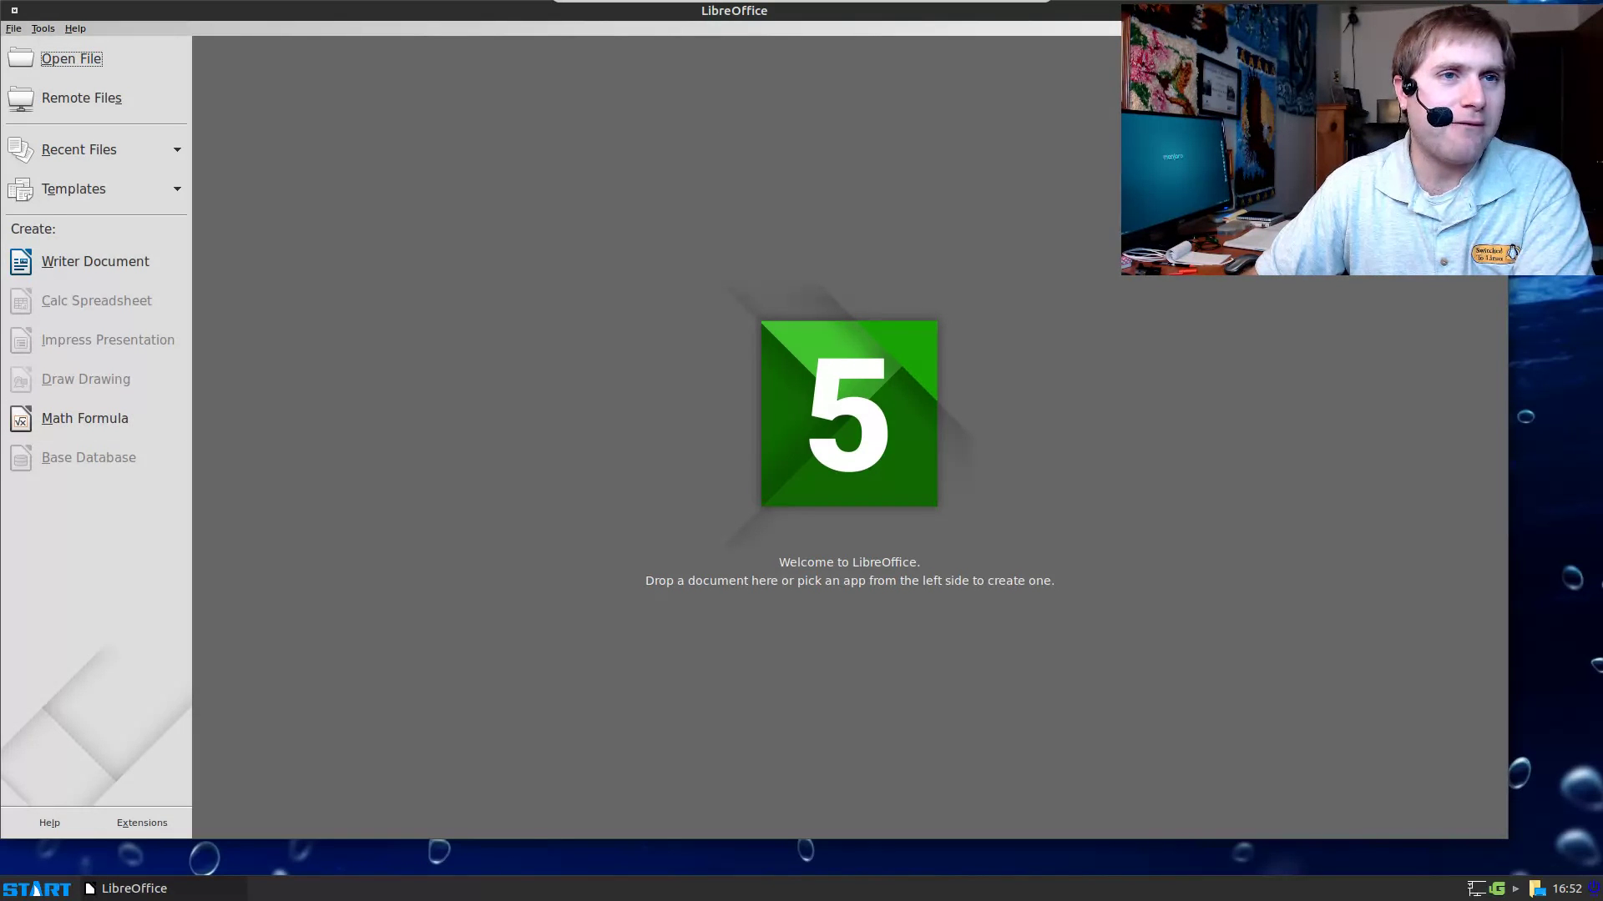
{"action": "key", "text": "ctrl+q"}
Step: Look through the Multimedia and System application categories and return to the SharkLinux category
{"action": "left_click", "coordinate": [34, 889]}
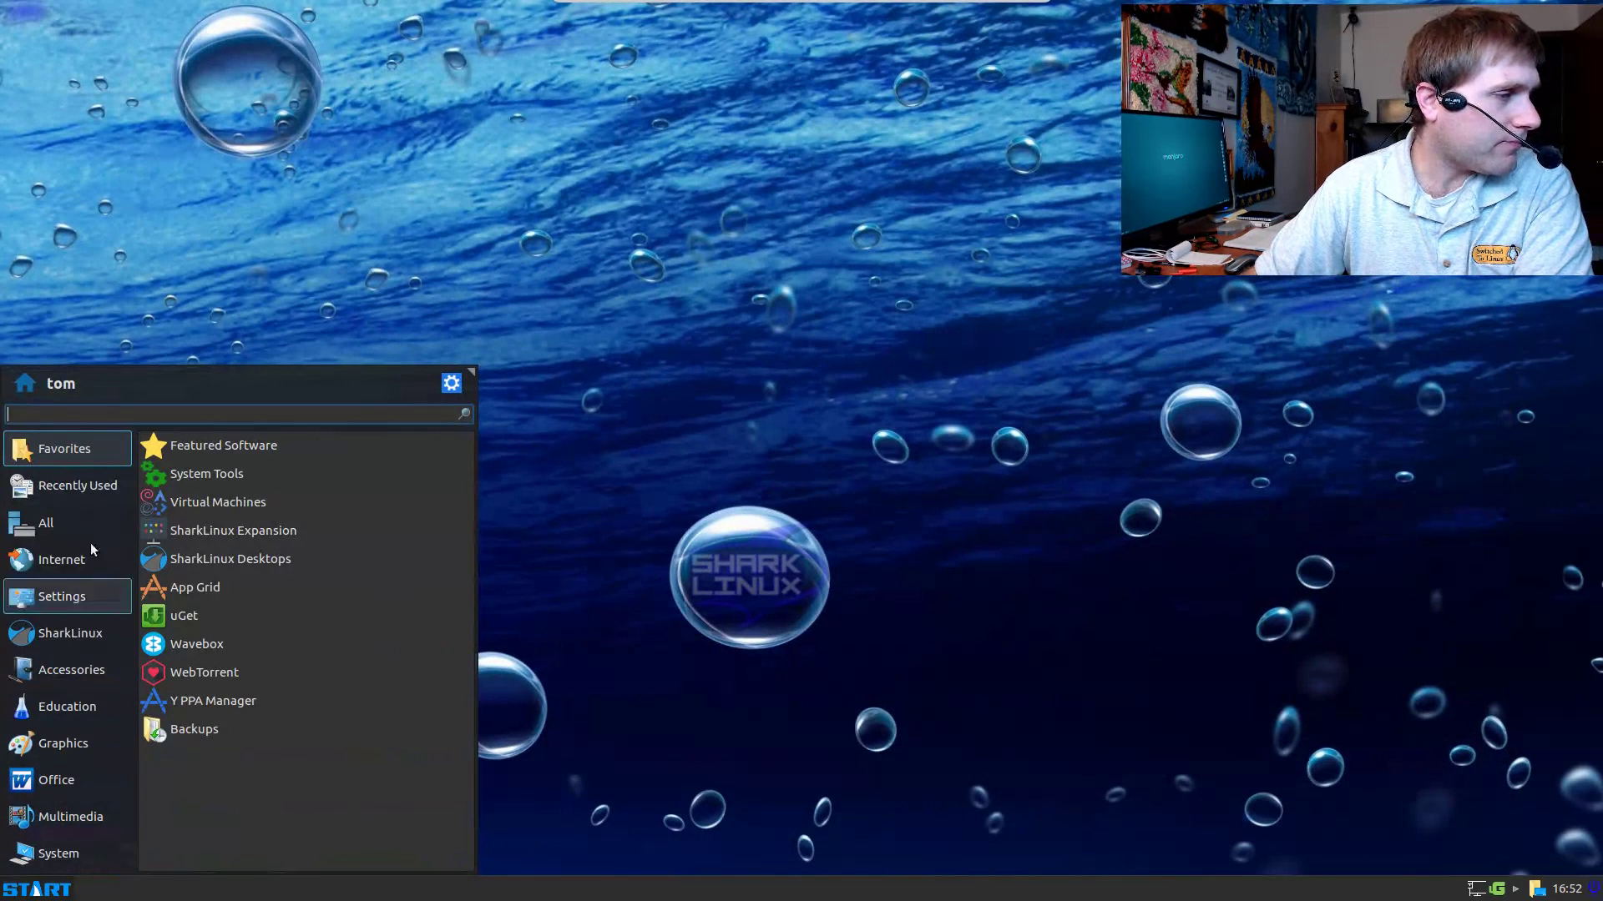
{"action": "mouse_move", "coordinate": [77, 815]}
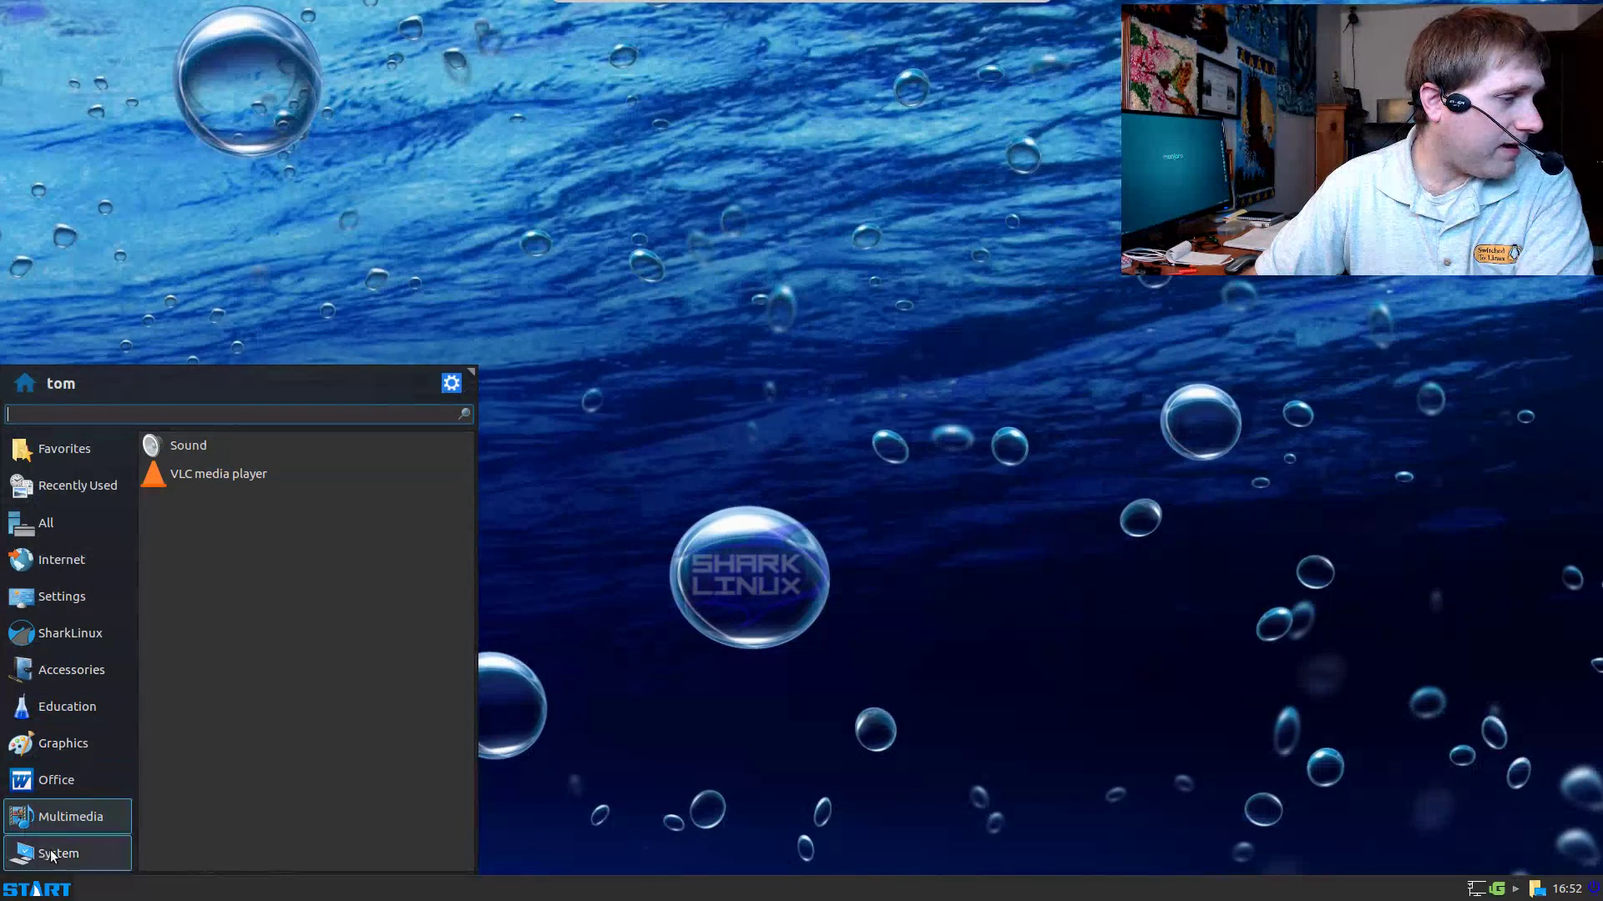
{"action": "mouse_move", "coordinate": [48, 868]}
{"action": "scroll", "coordinate": [242, 543], "scroll_direction": "down", "scroll_amount": 3}
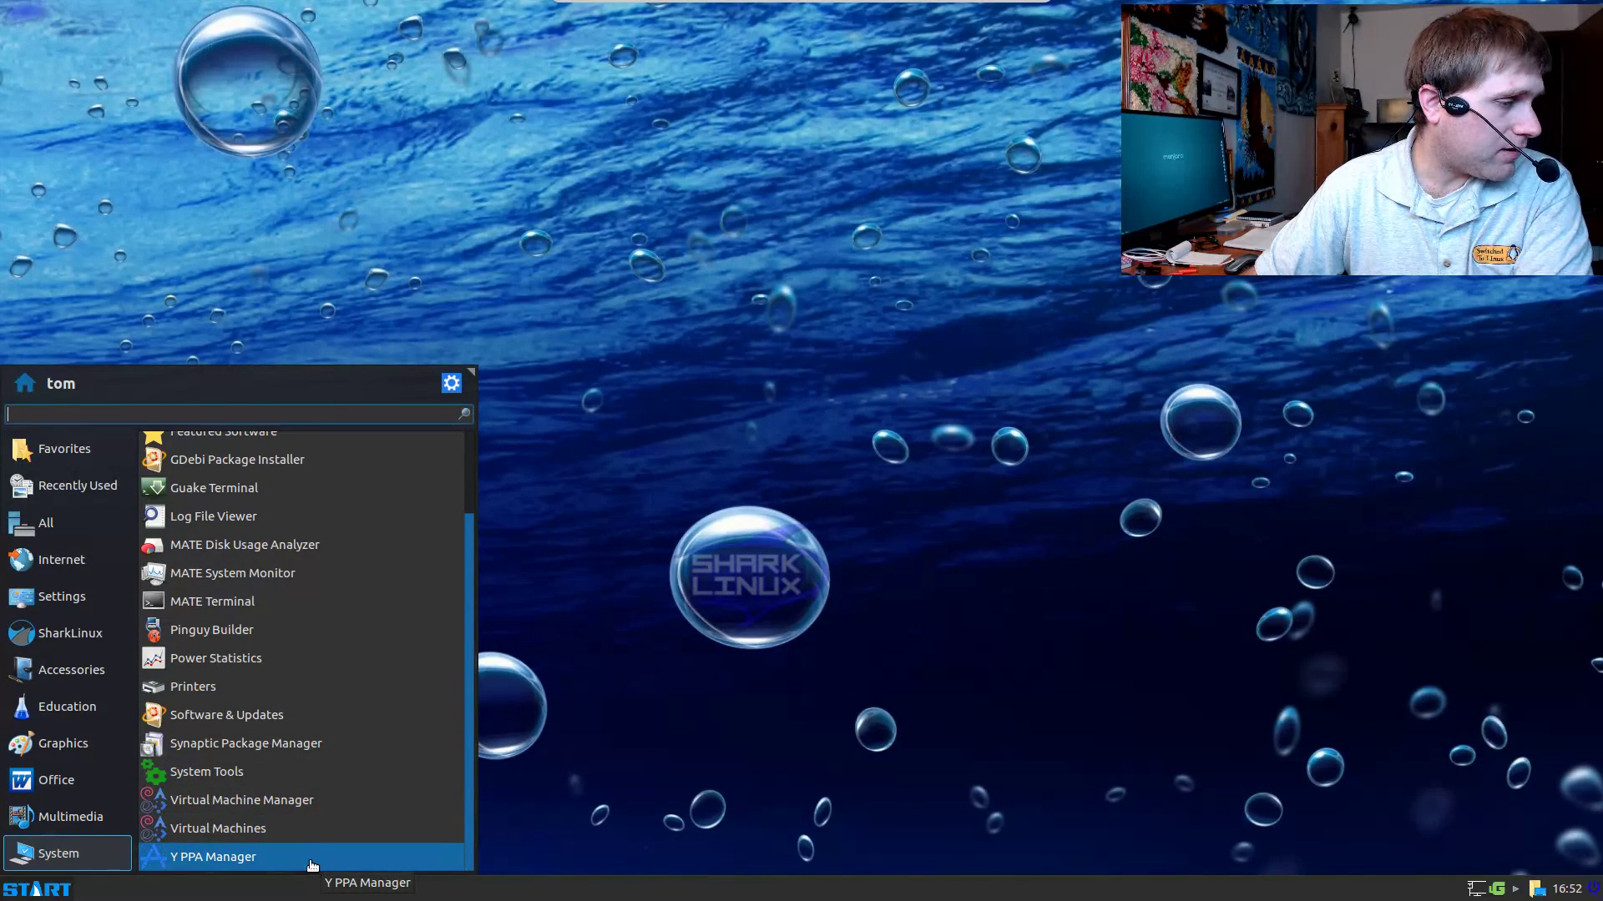
{"action": "scroll", "coordinate": [269, 606], "scroll_direction": "up", "scroll_amount": 2}
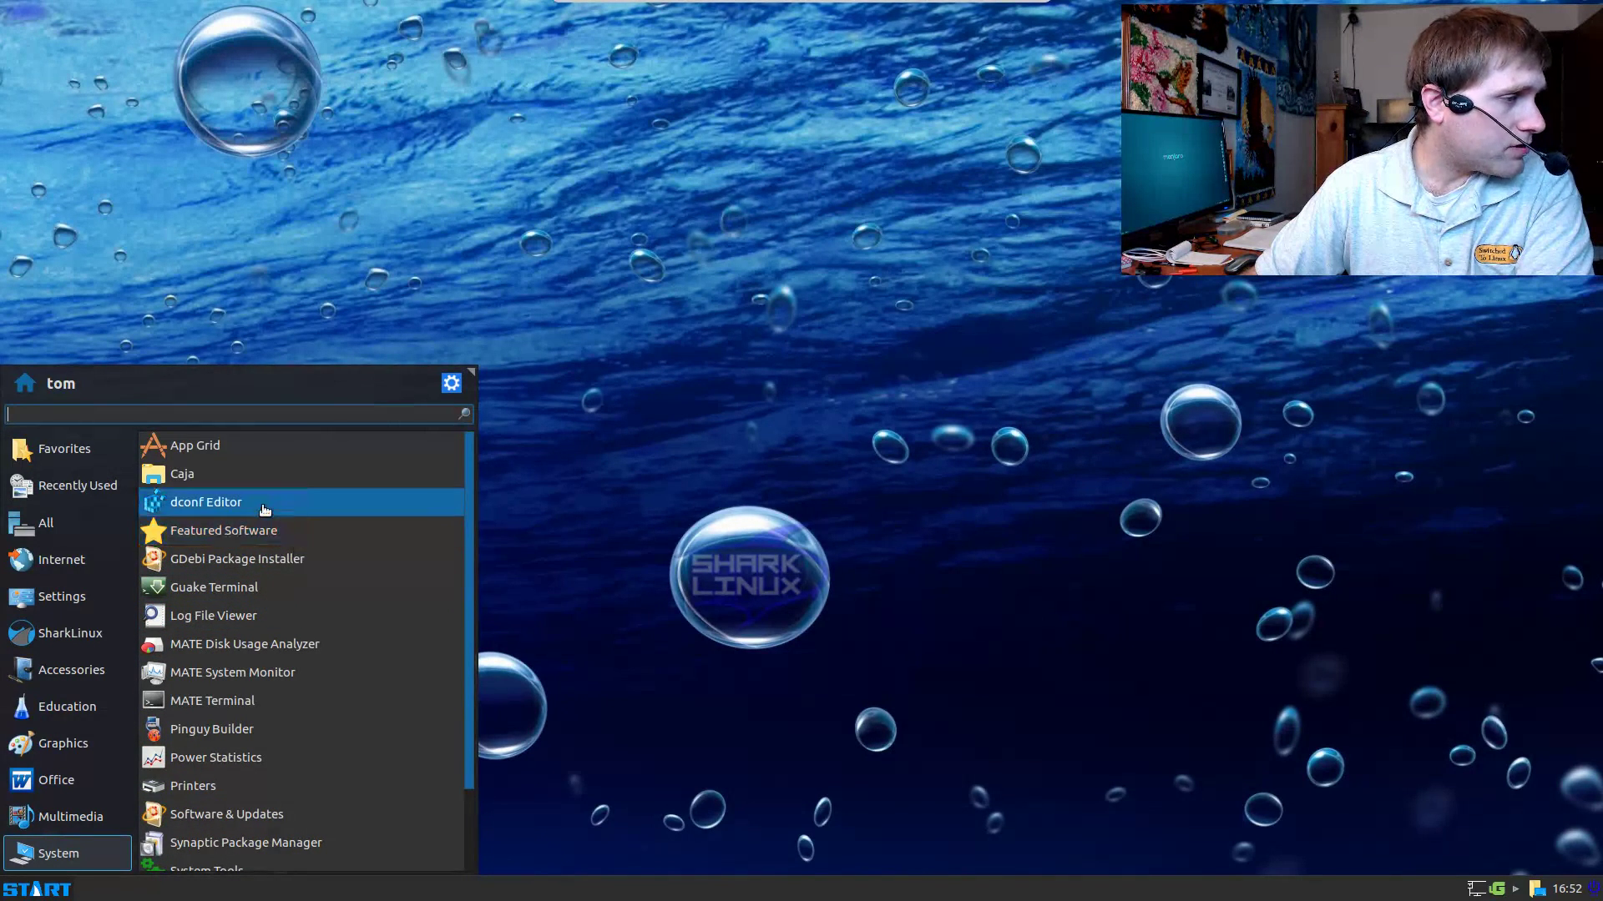
{"action": "left_click", "coordinate": [54, 637]}
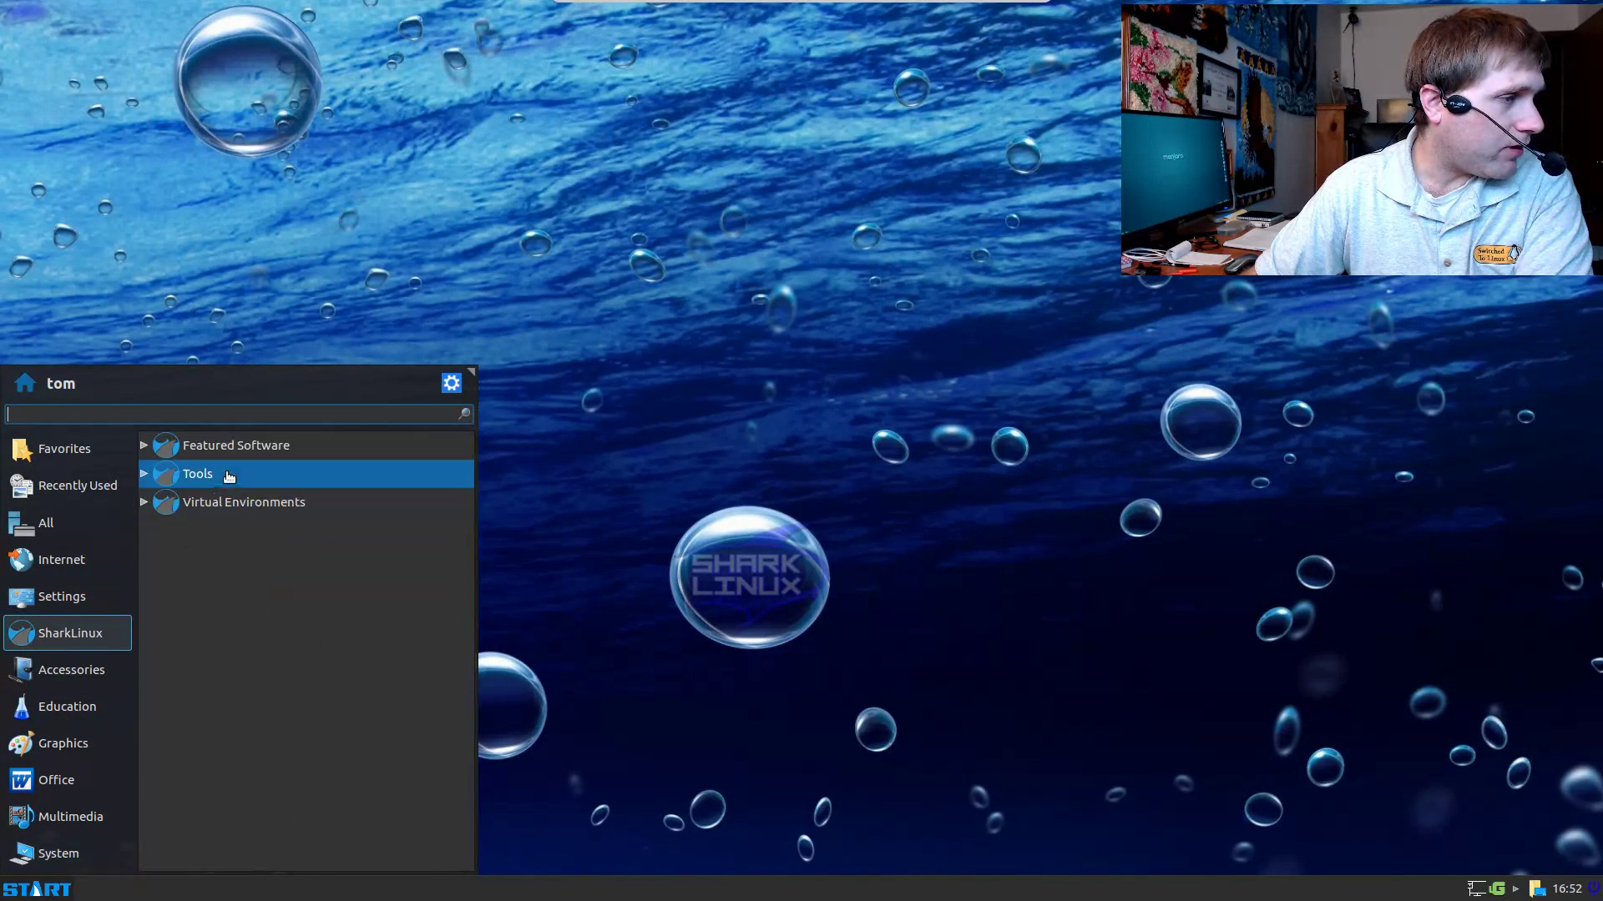
Step: Browse SharkLinux's Featured Software list, open the Netdata install prompt and decline the installation
{"action": "left_click", "coordinate": [144, 447]}
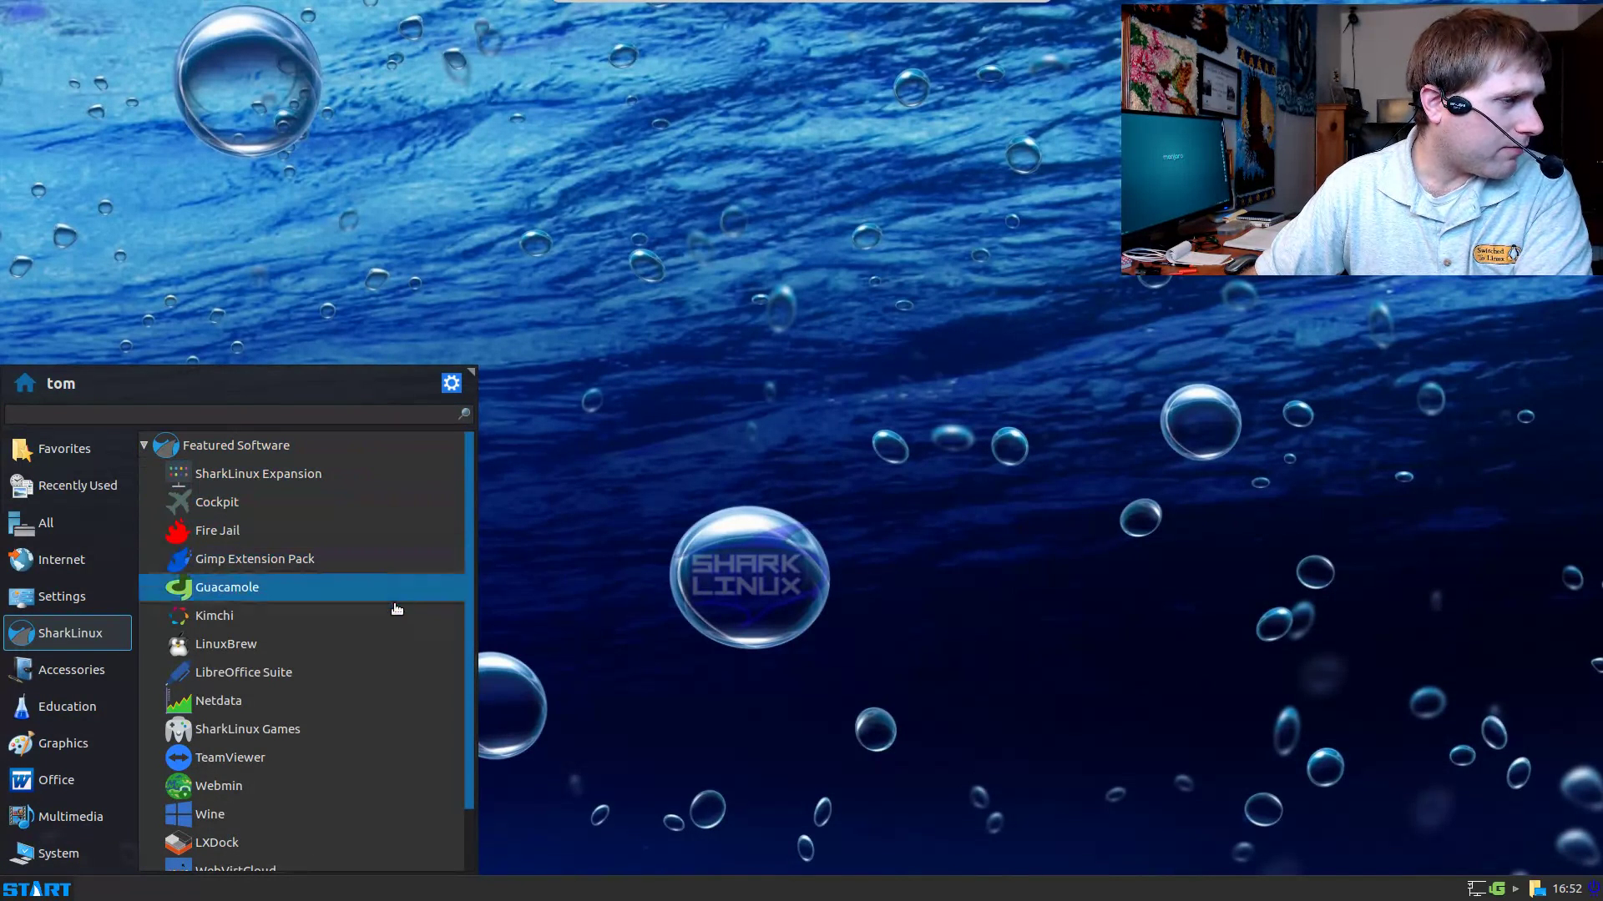
{"action": "scroll", "coordinate": [359, 715], "scroll_direction": "down", "scroll_amount": 2}
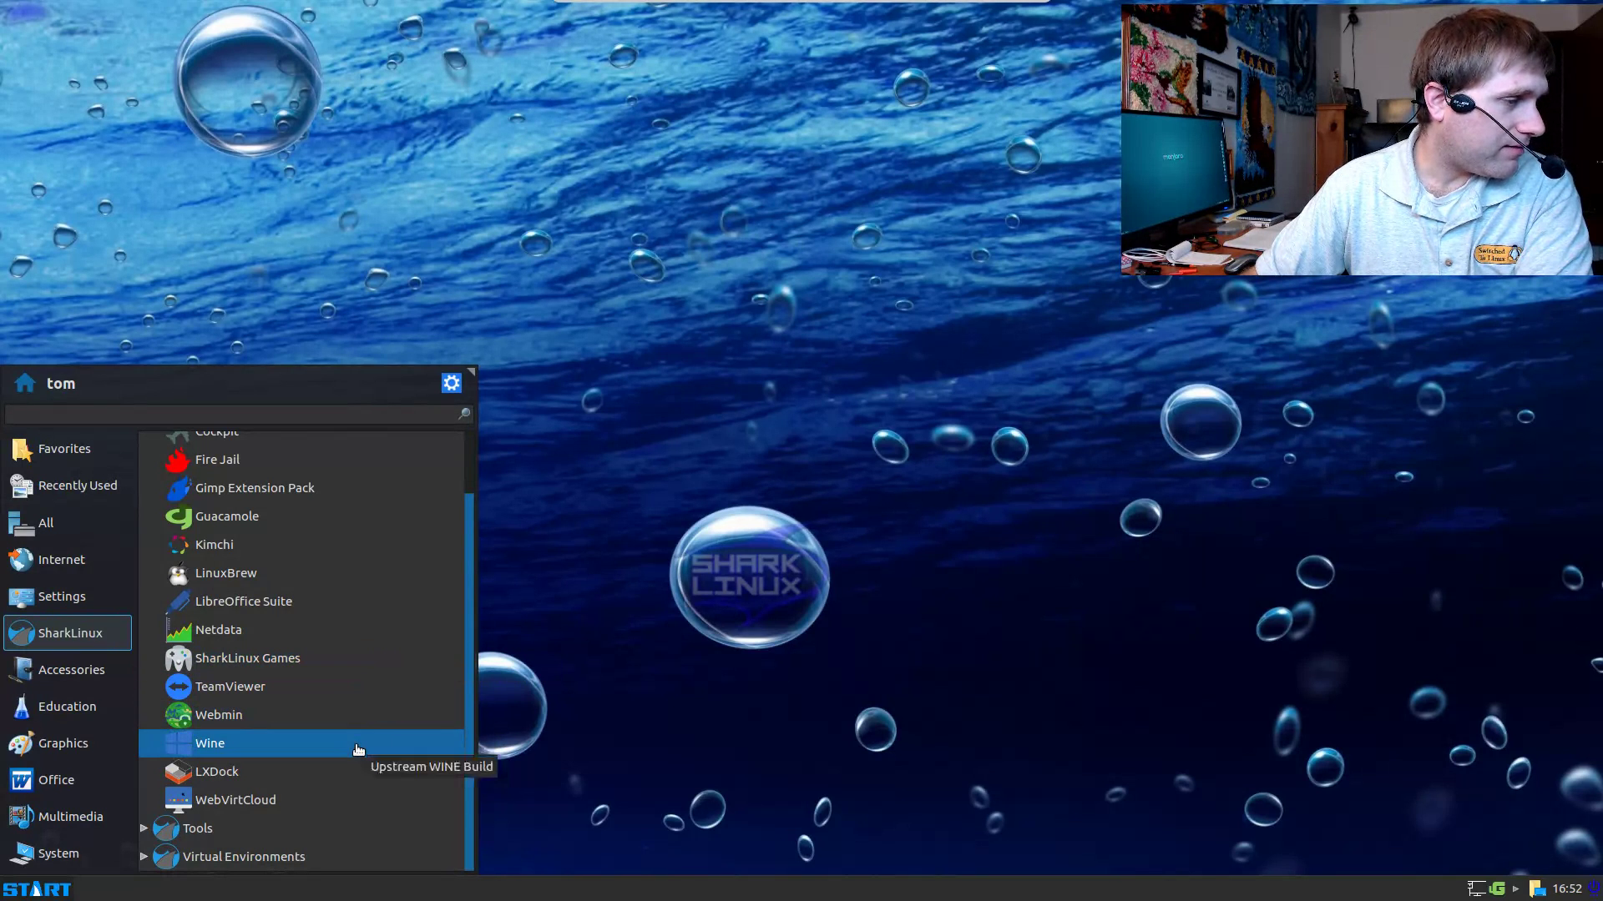
{"action": "left_click", "coordinate": [317, 634]}
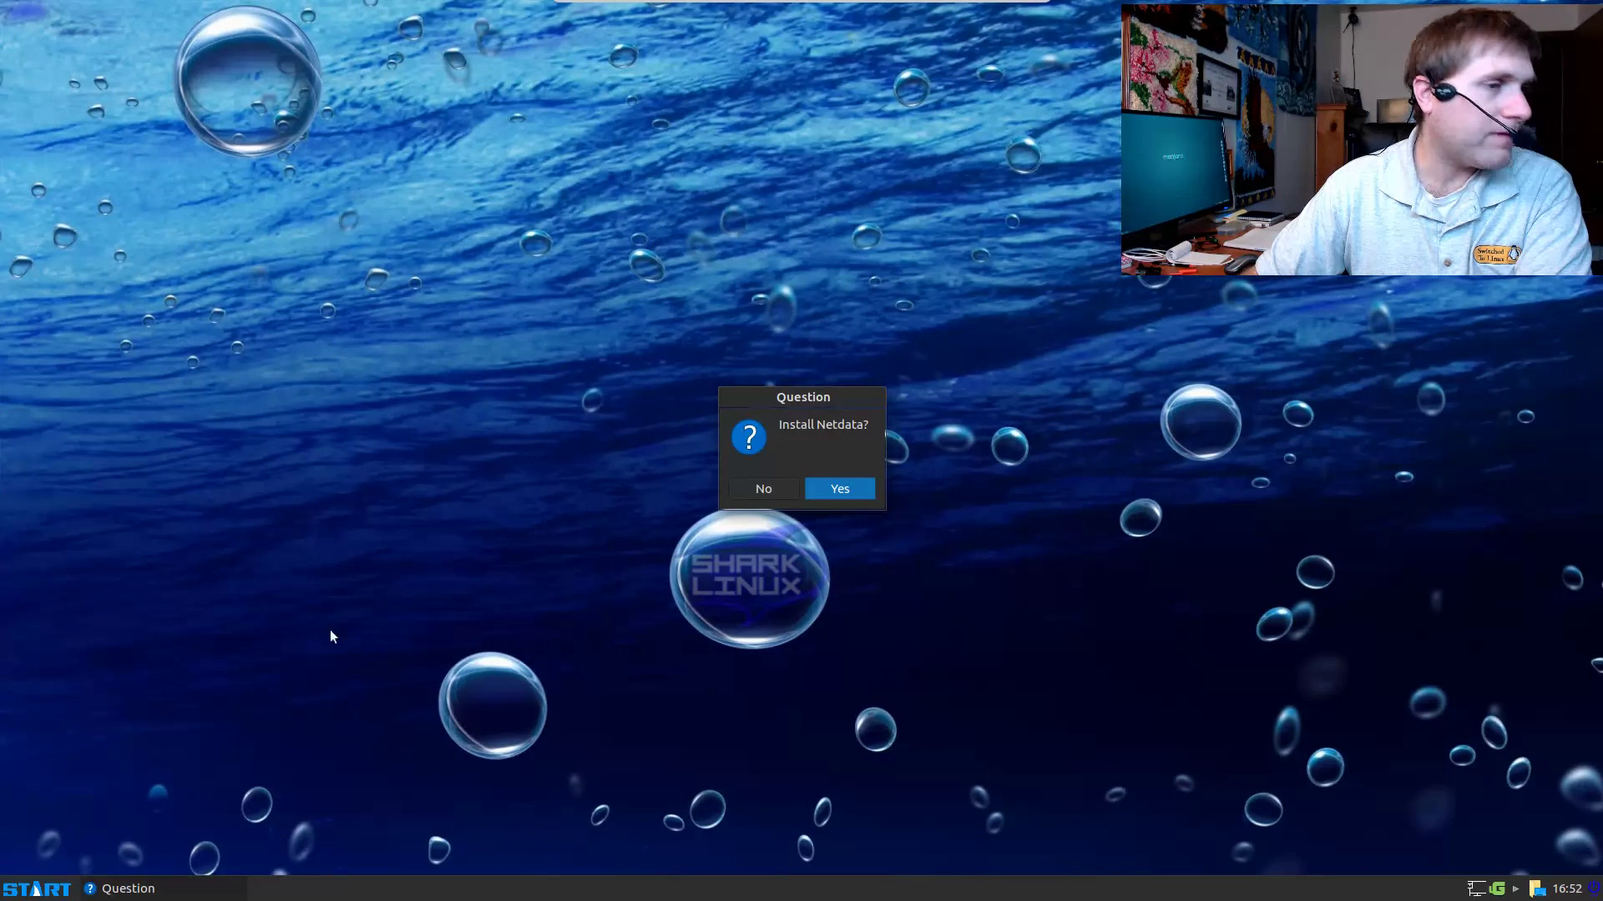
{"action": "left_click", "coordinate": [778, 490]}
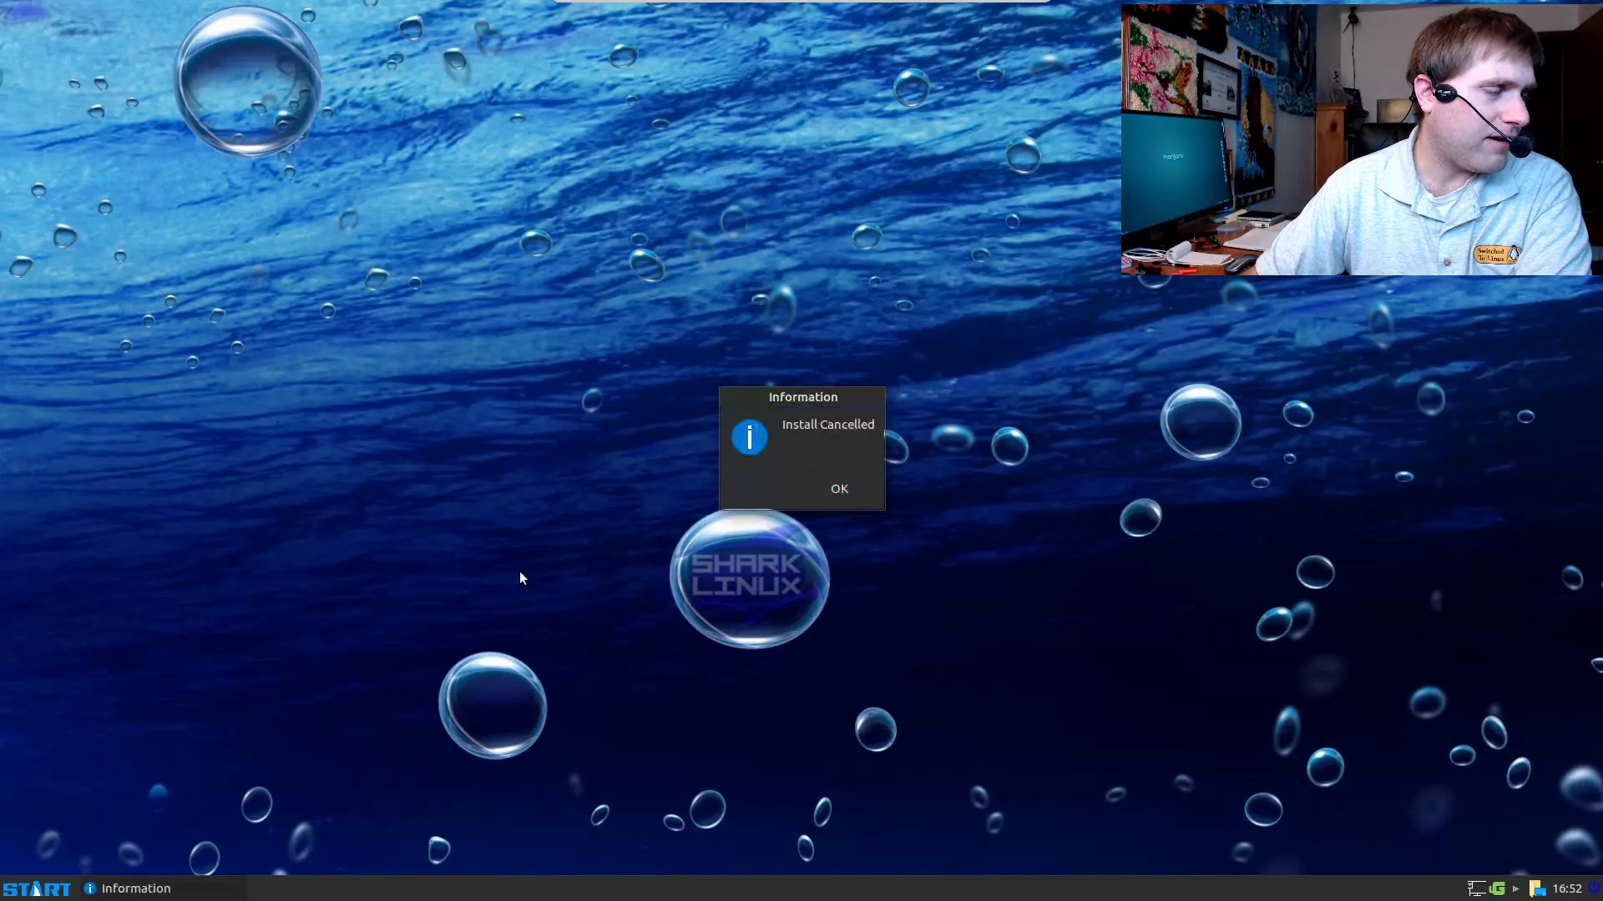
{"action": "left_click", "coordinate": [837, 495]}
Step: Reopen the SharkLinux category, review the whole Featured Software list and collapse it
{"action": "left_click", "coordinate": [36, 889]}
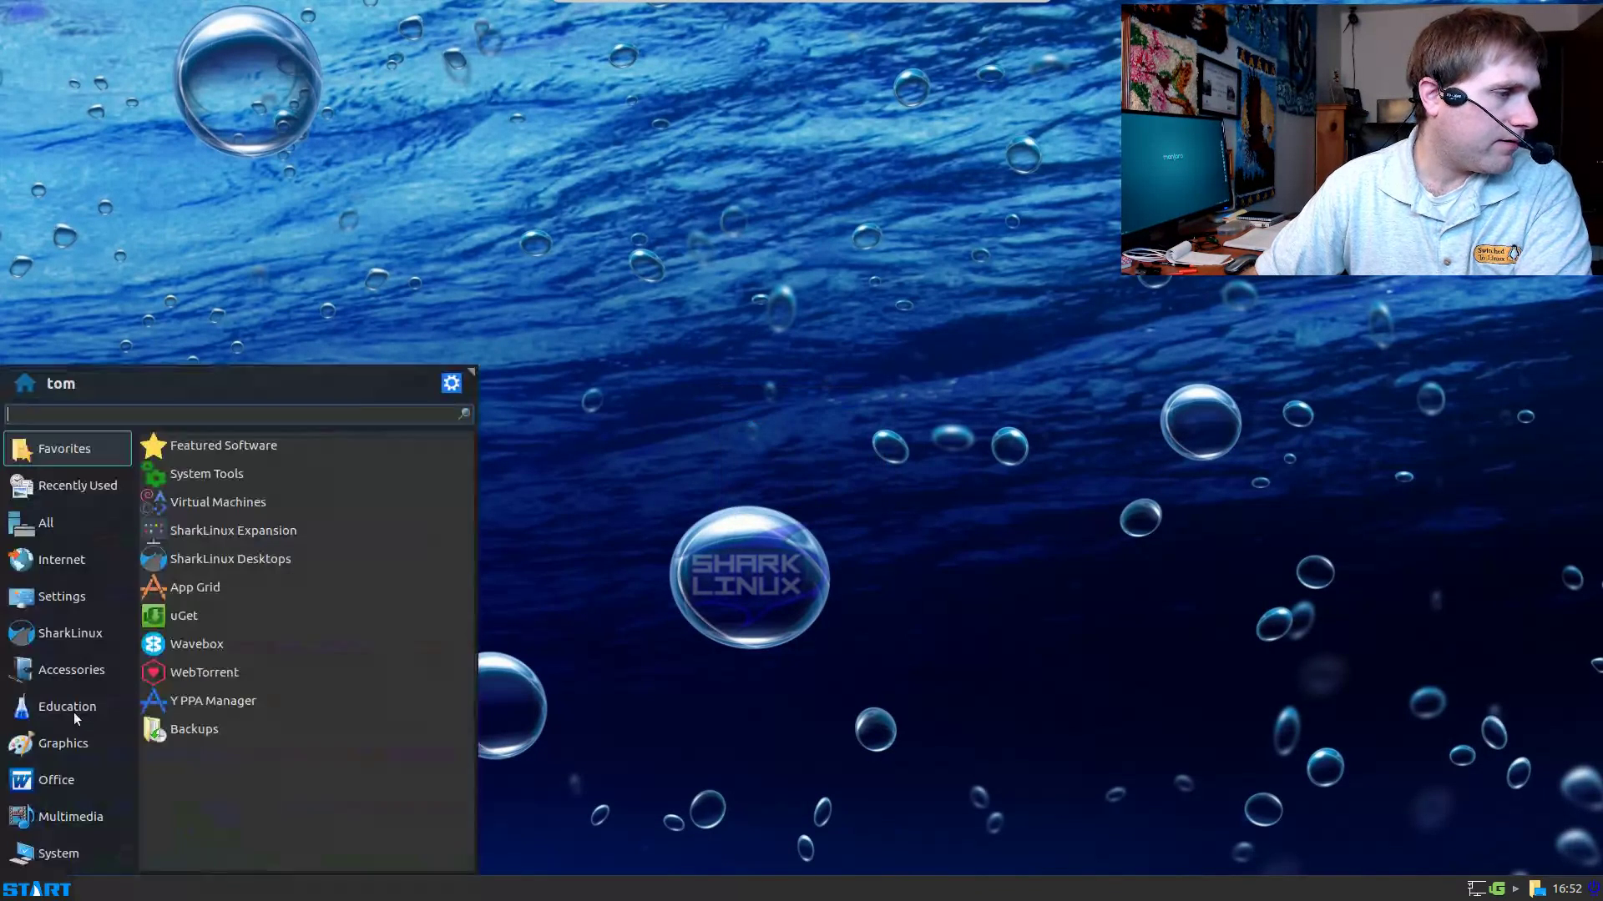
{"action": "left_click", "coordinate": [81, 635]}
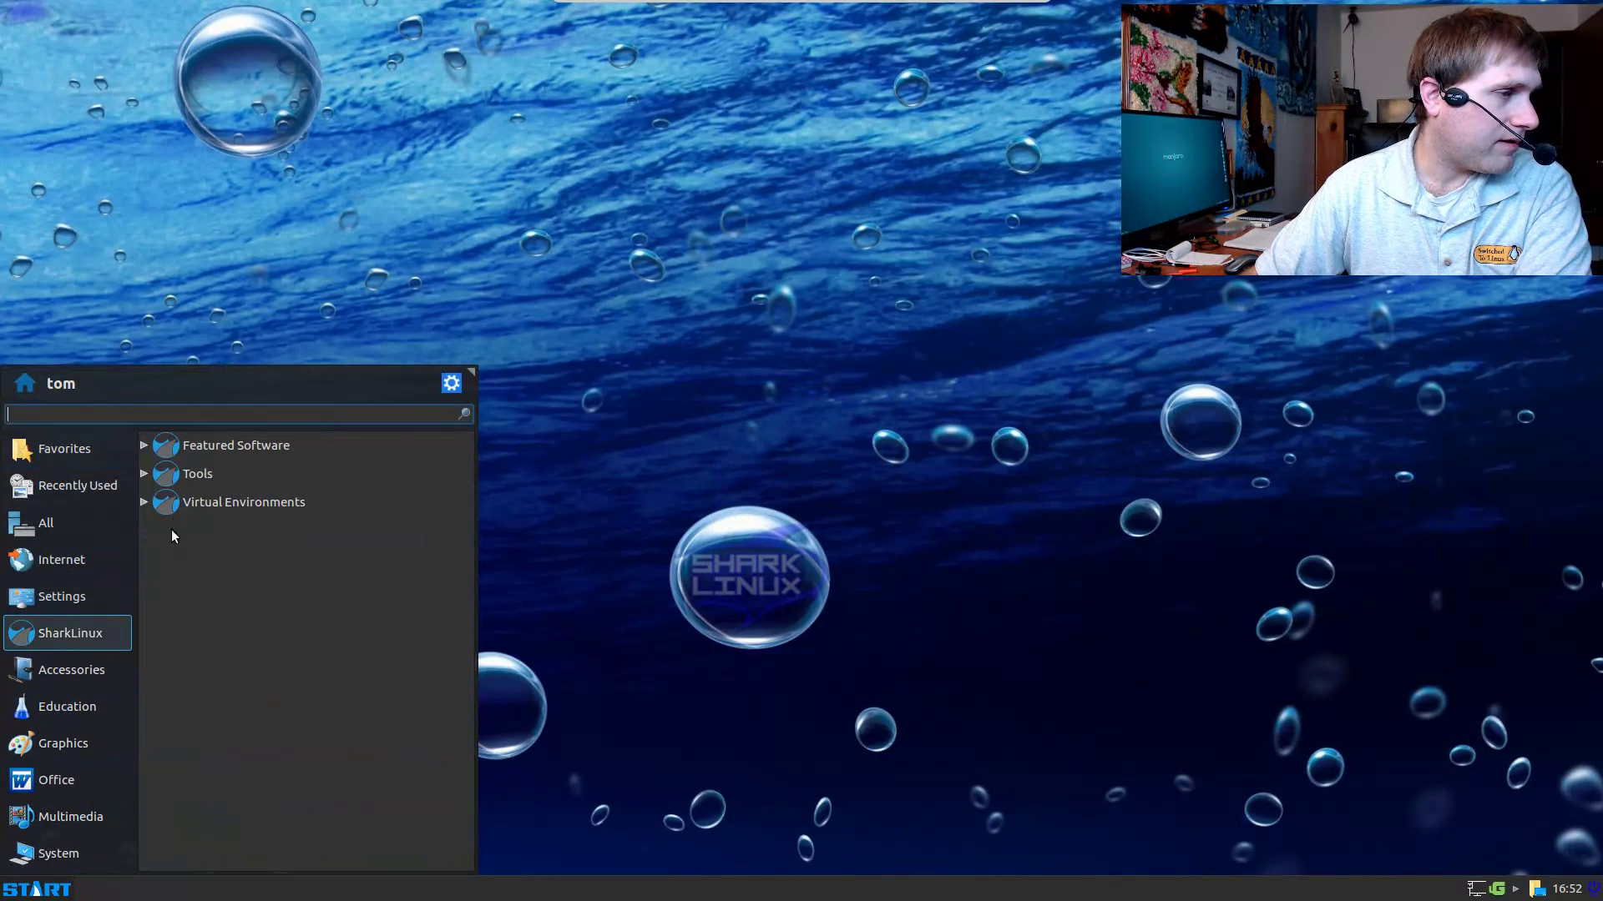
{"action": "left_click", "coordinate": [146, 448]}
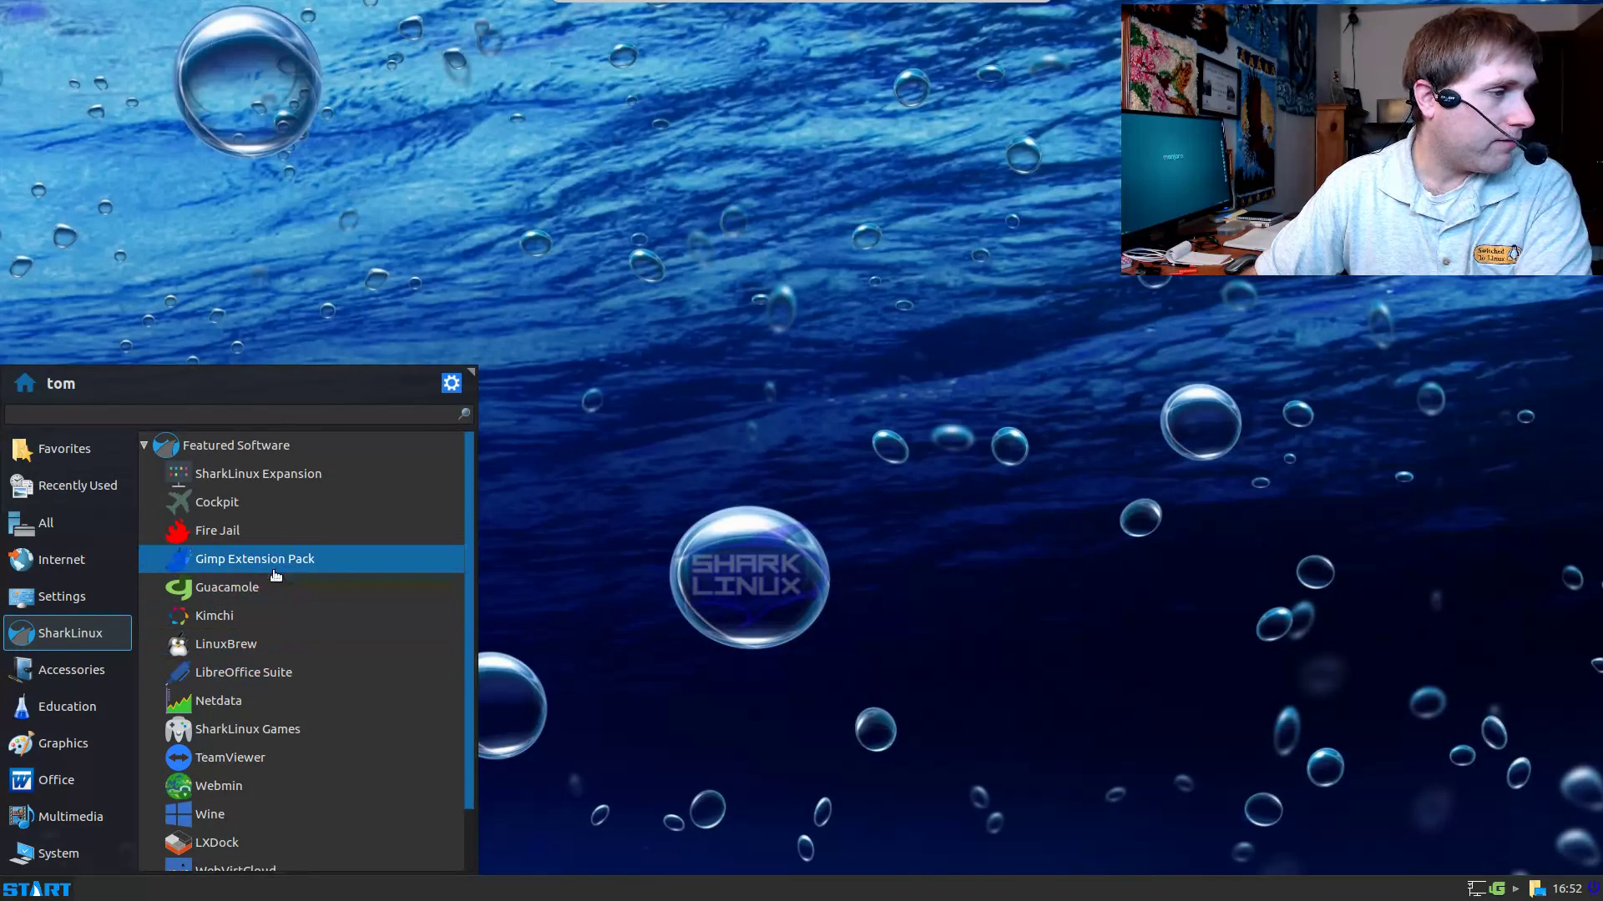
{"action": "scroll", "coordinate": [271, 659], "scroll_direction": "down", "scroll_amount": 2}
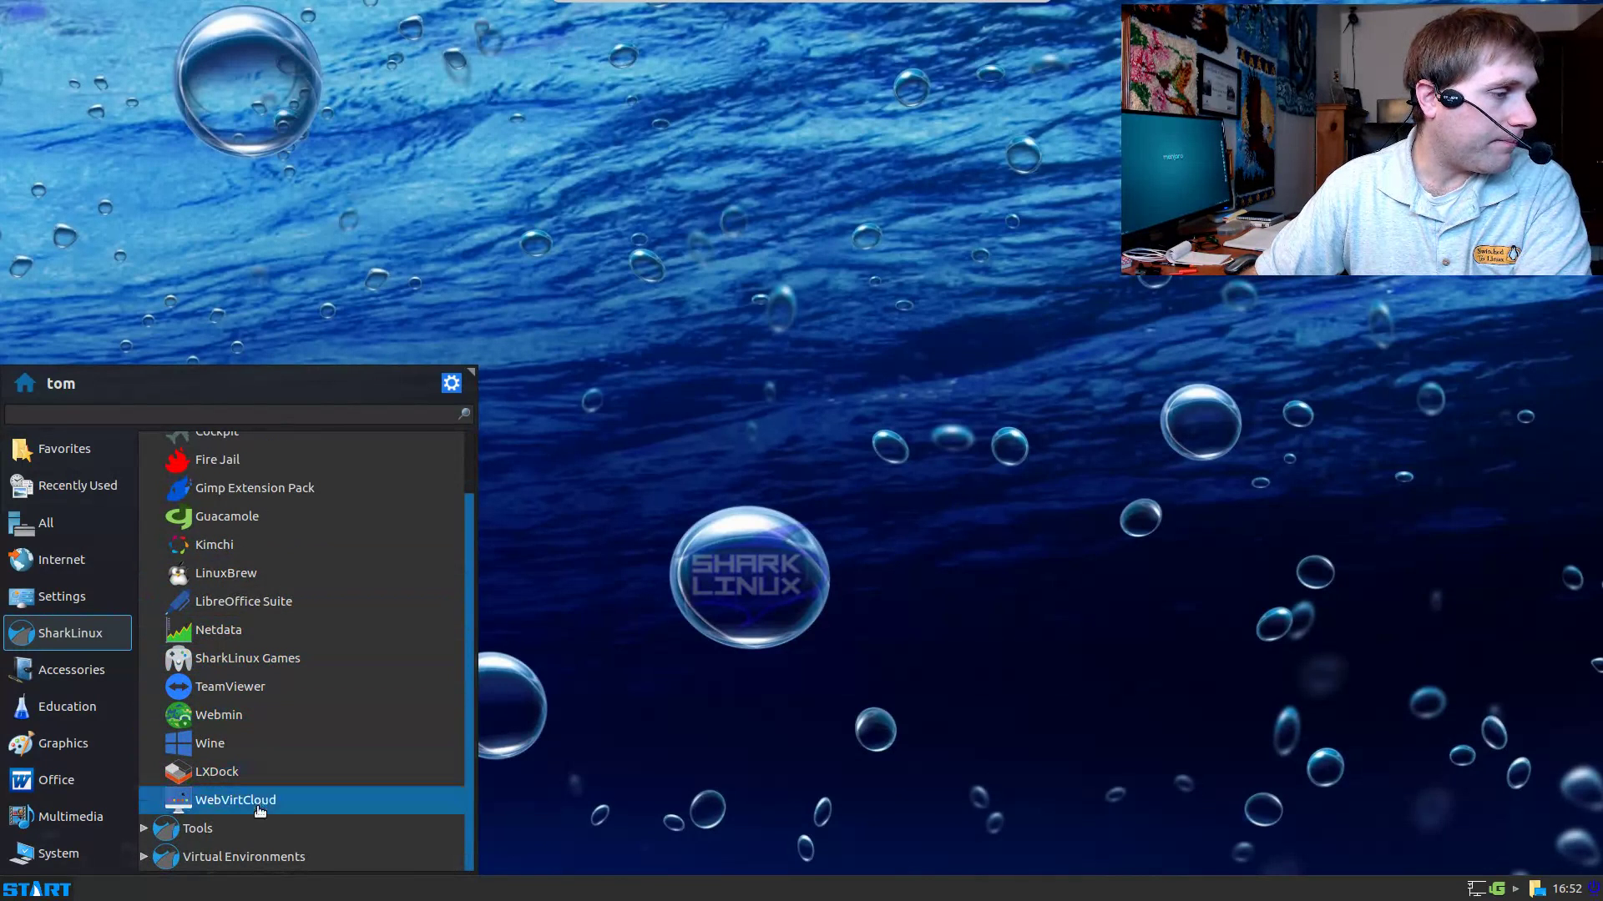
{"action": "scroll", "coordinate": [271, 655], "scroll_direction": "up", "scroll_amount": 2}
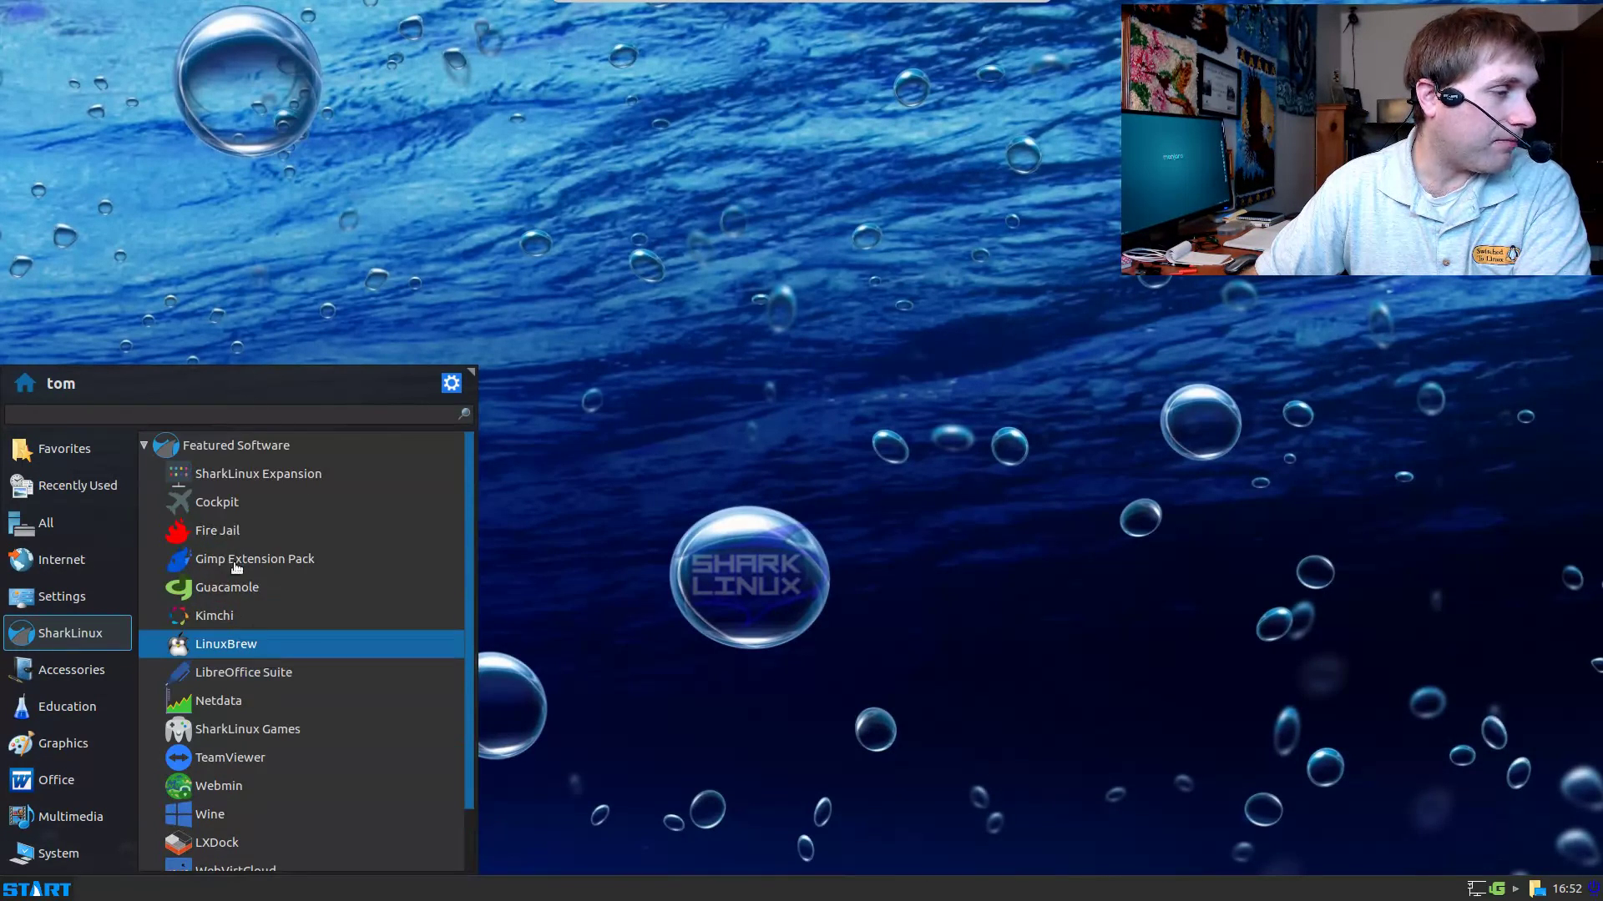
{"action": "left_click", "coordinate": [143, 447]}
Step: Open the Google Drive tool from the SharkLinux Tools group, check its options and cancel it
{"action": "left_click", "coordinate": [145, 475]}
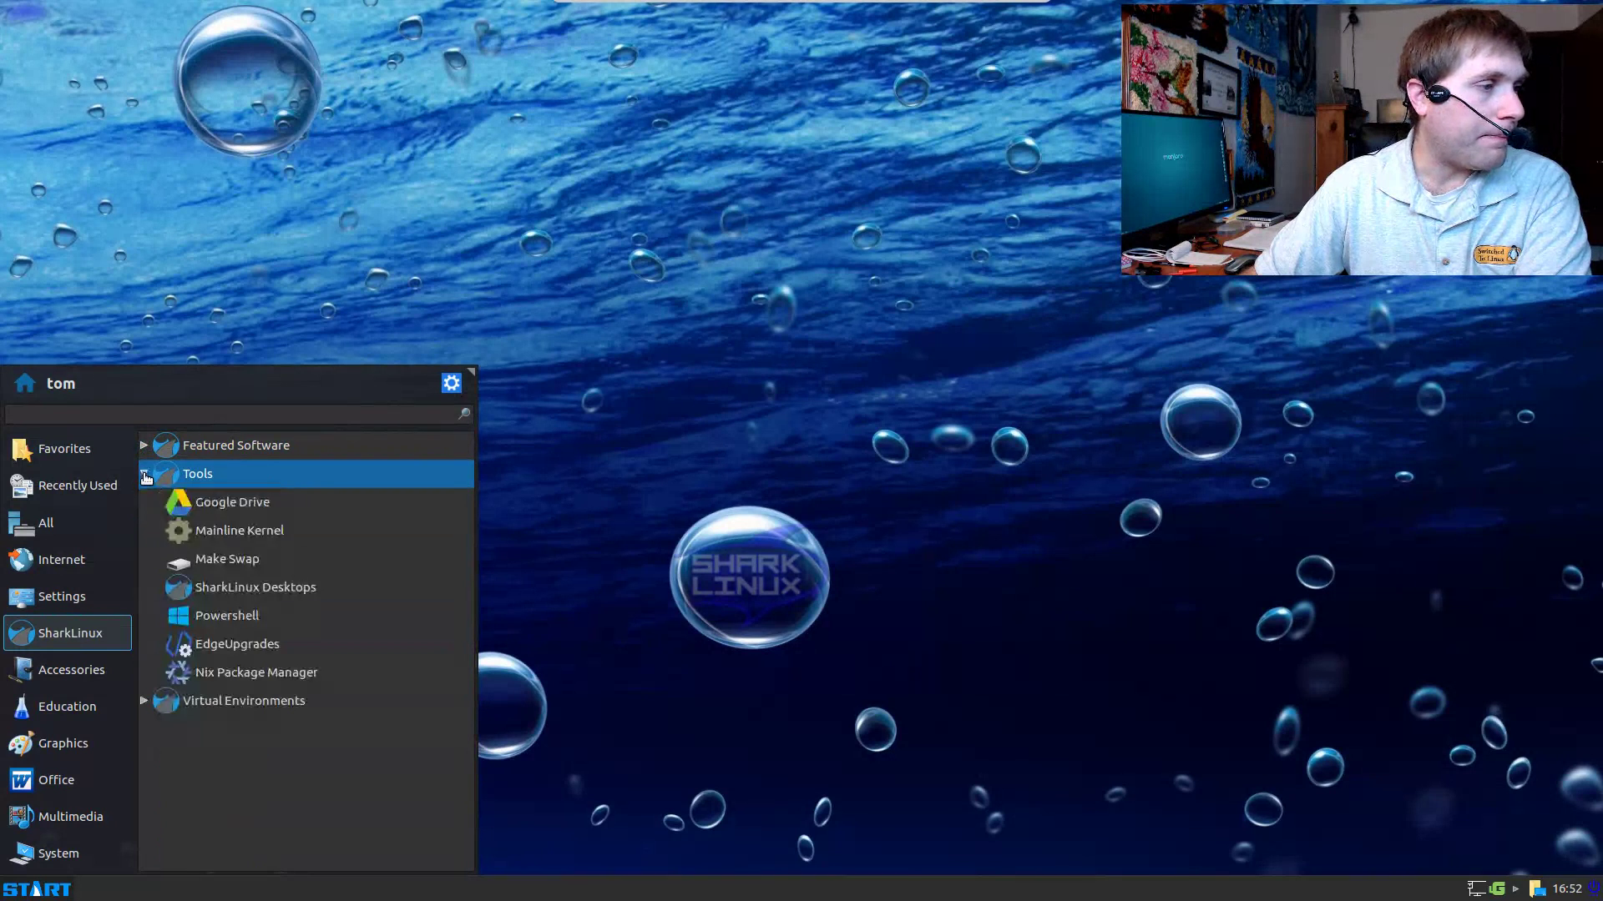
{"action": "left_click", "coordinate": [267, 512]}
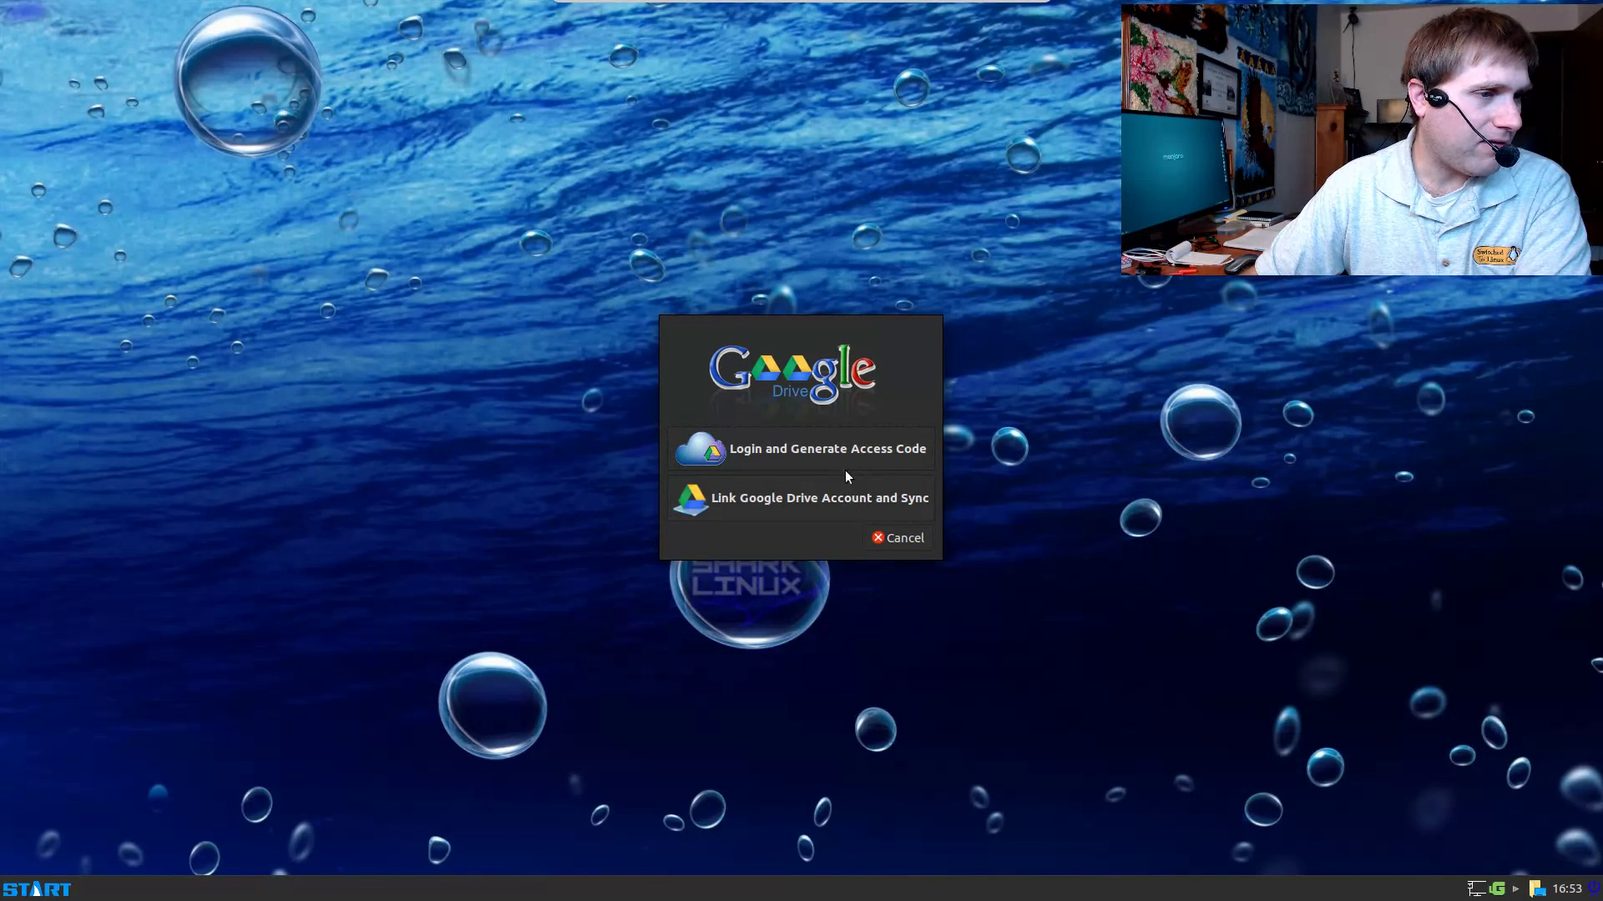
{"action": "left_click", "coordinate": [892, 544]}
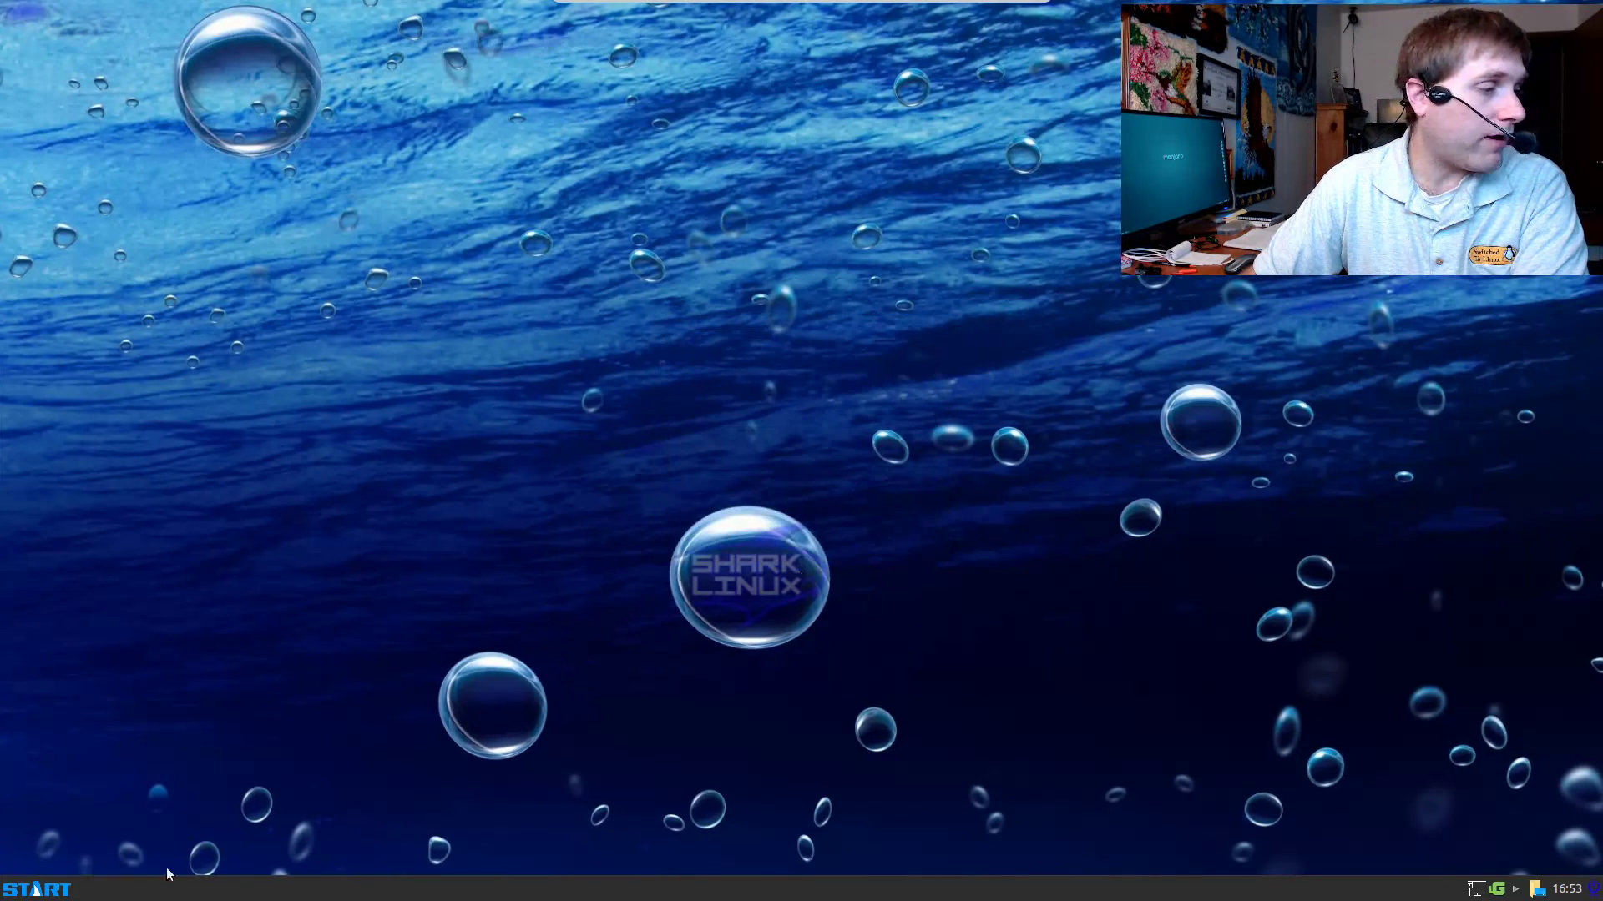
Step: Launch SharkLinux Desktops from the Tools group and install the Deepin desktop bundle, including NoMachine for Cloud Desktop
{"action": "left_click", "coordinate": [53, 896]}
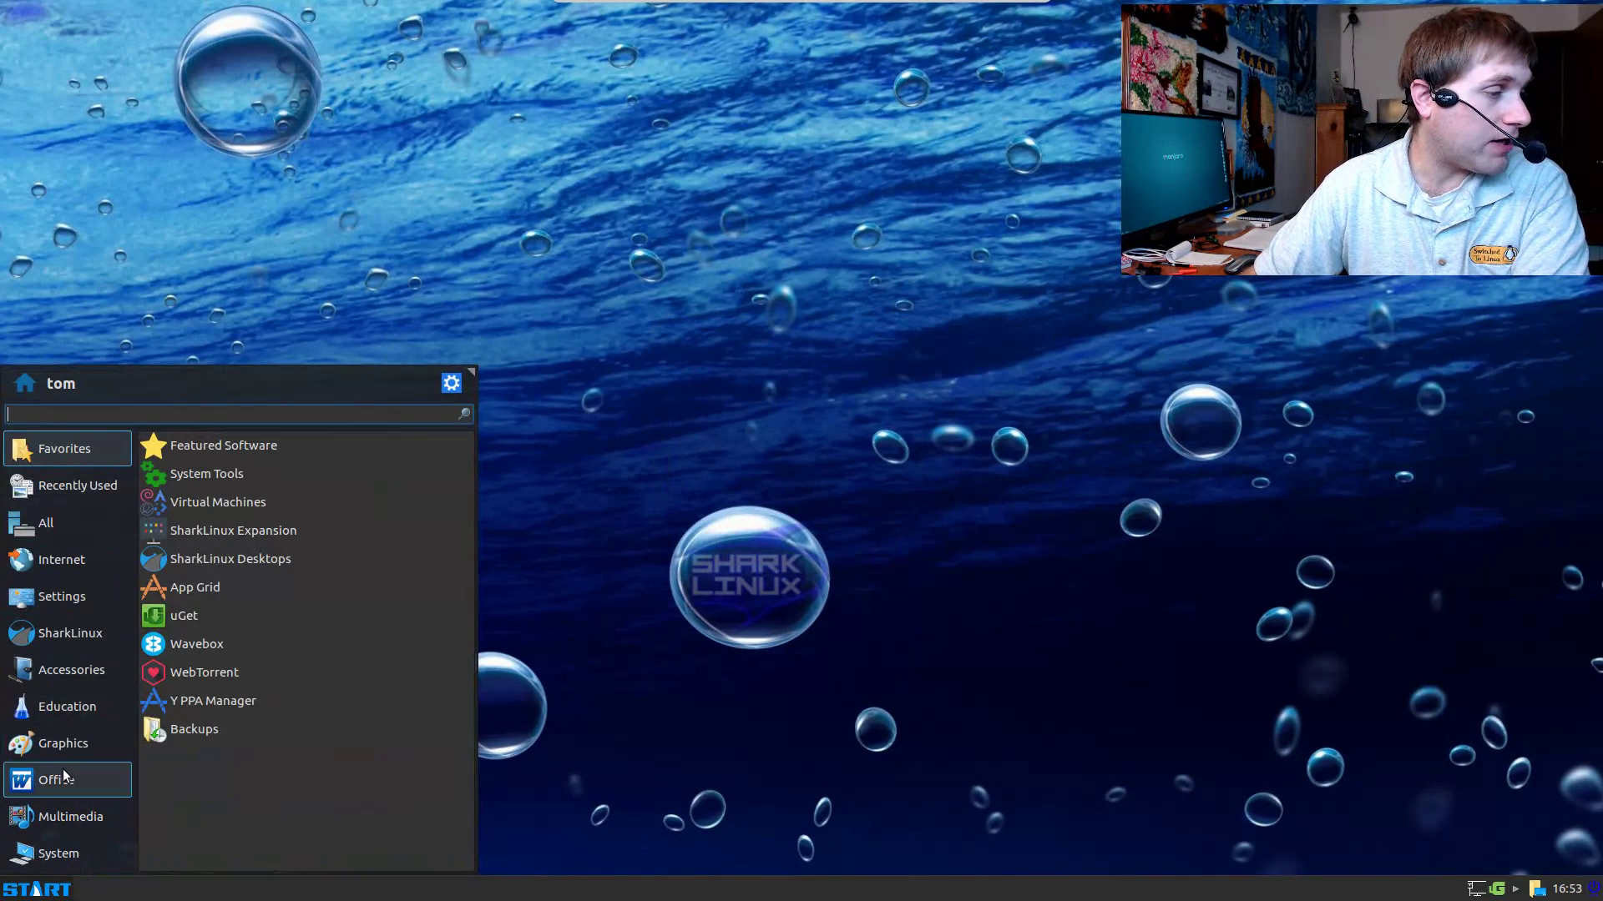
{"action": "left_click", "coordinate": [62, 634]}
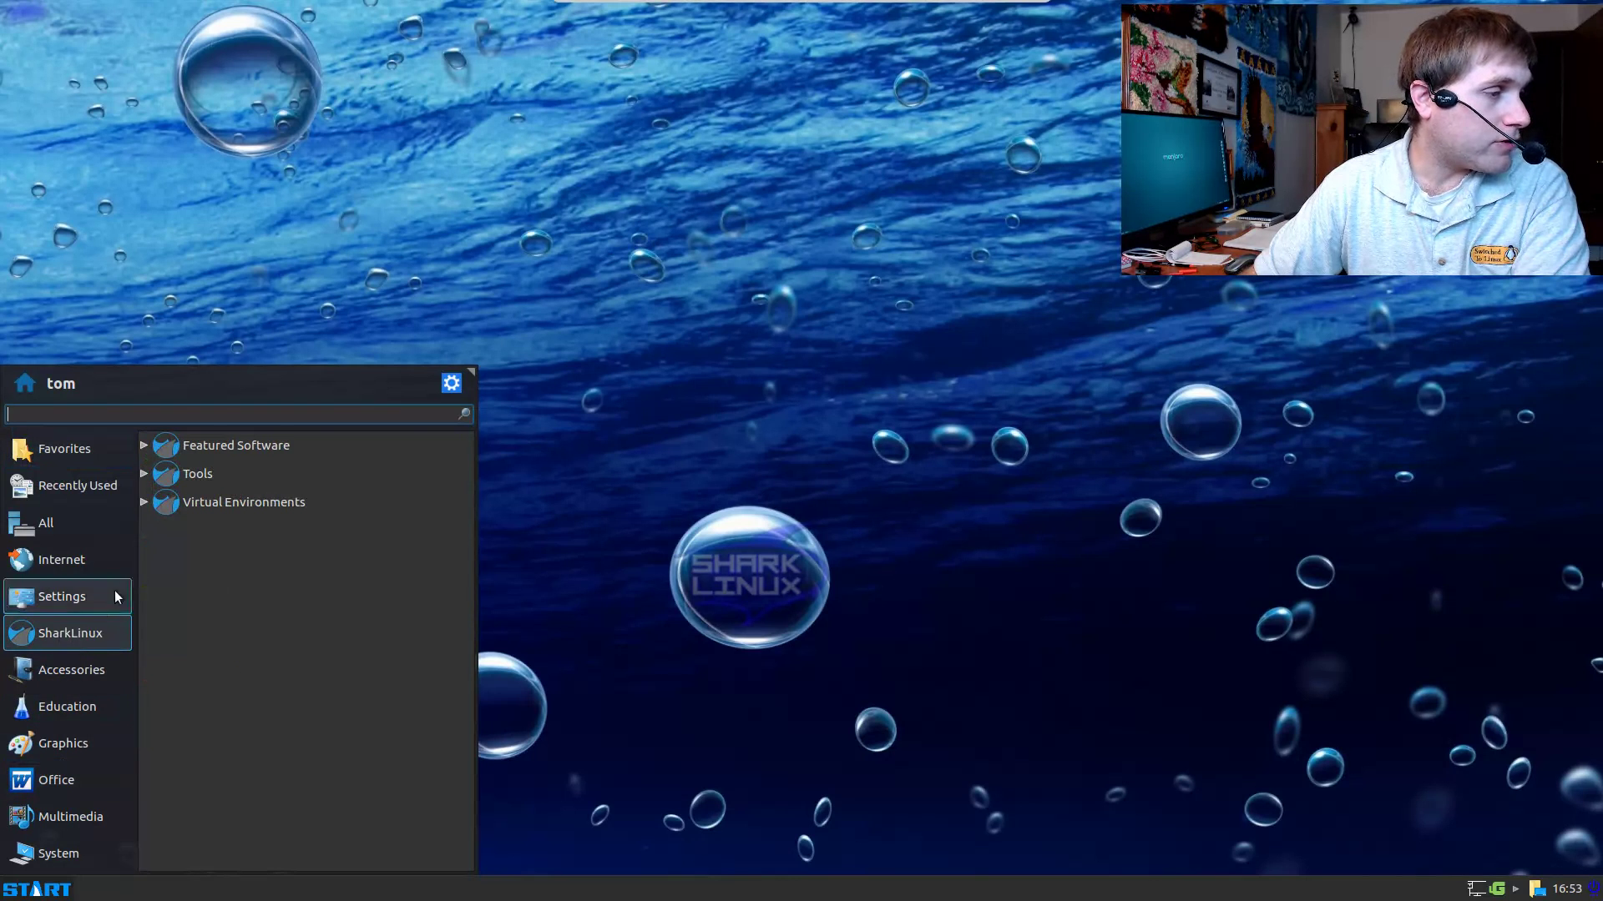
{"action": "left_click", "coordinate": [150, 477]}
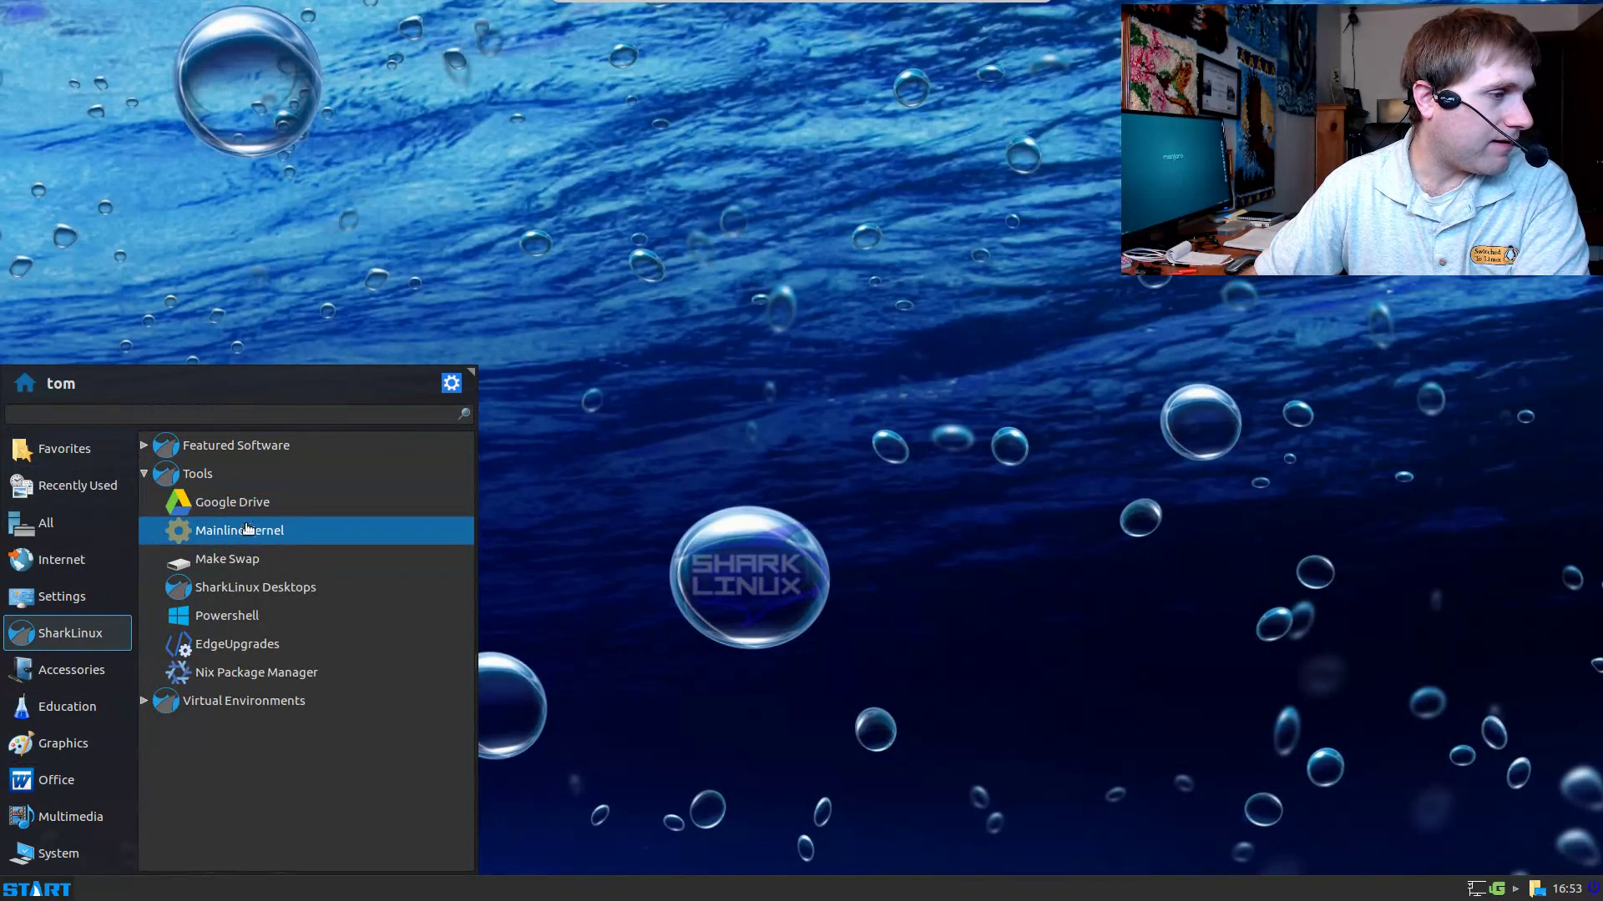
{"action": "left_click", "coordinate": [284, 591]}
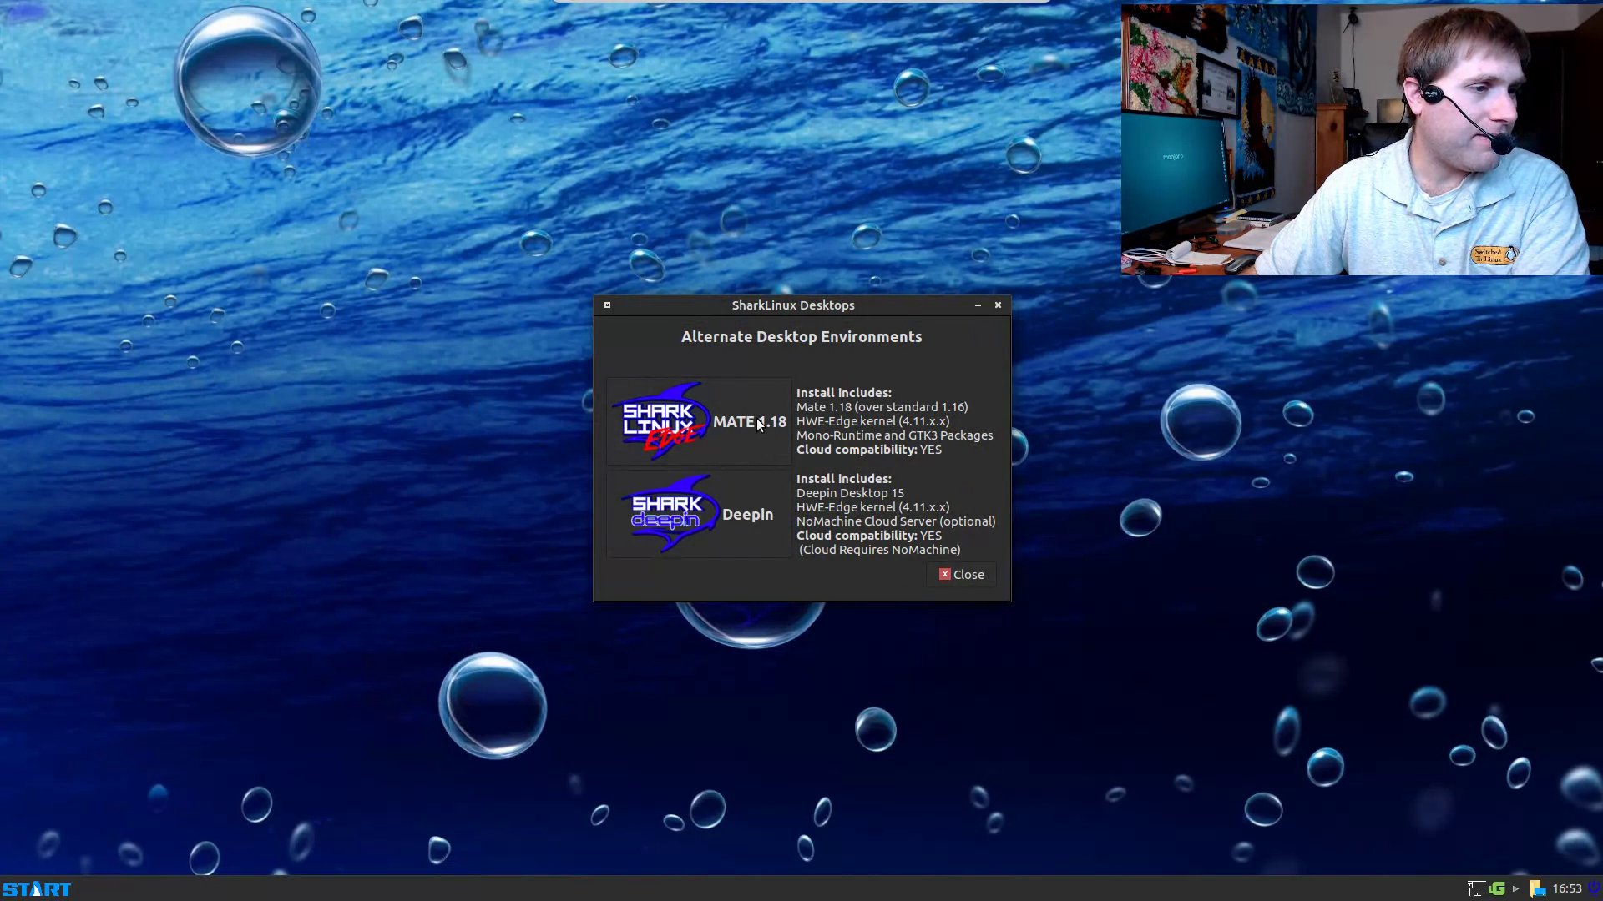
{"action": "left_click", "coordinate": [668, 490]}
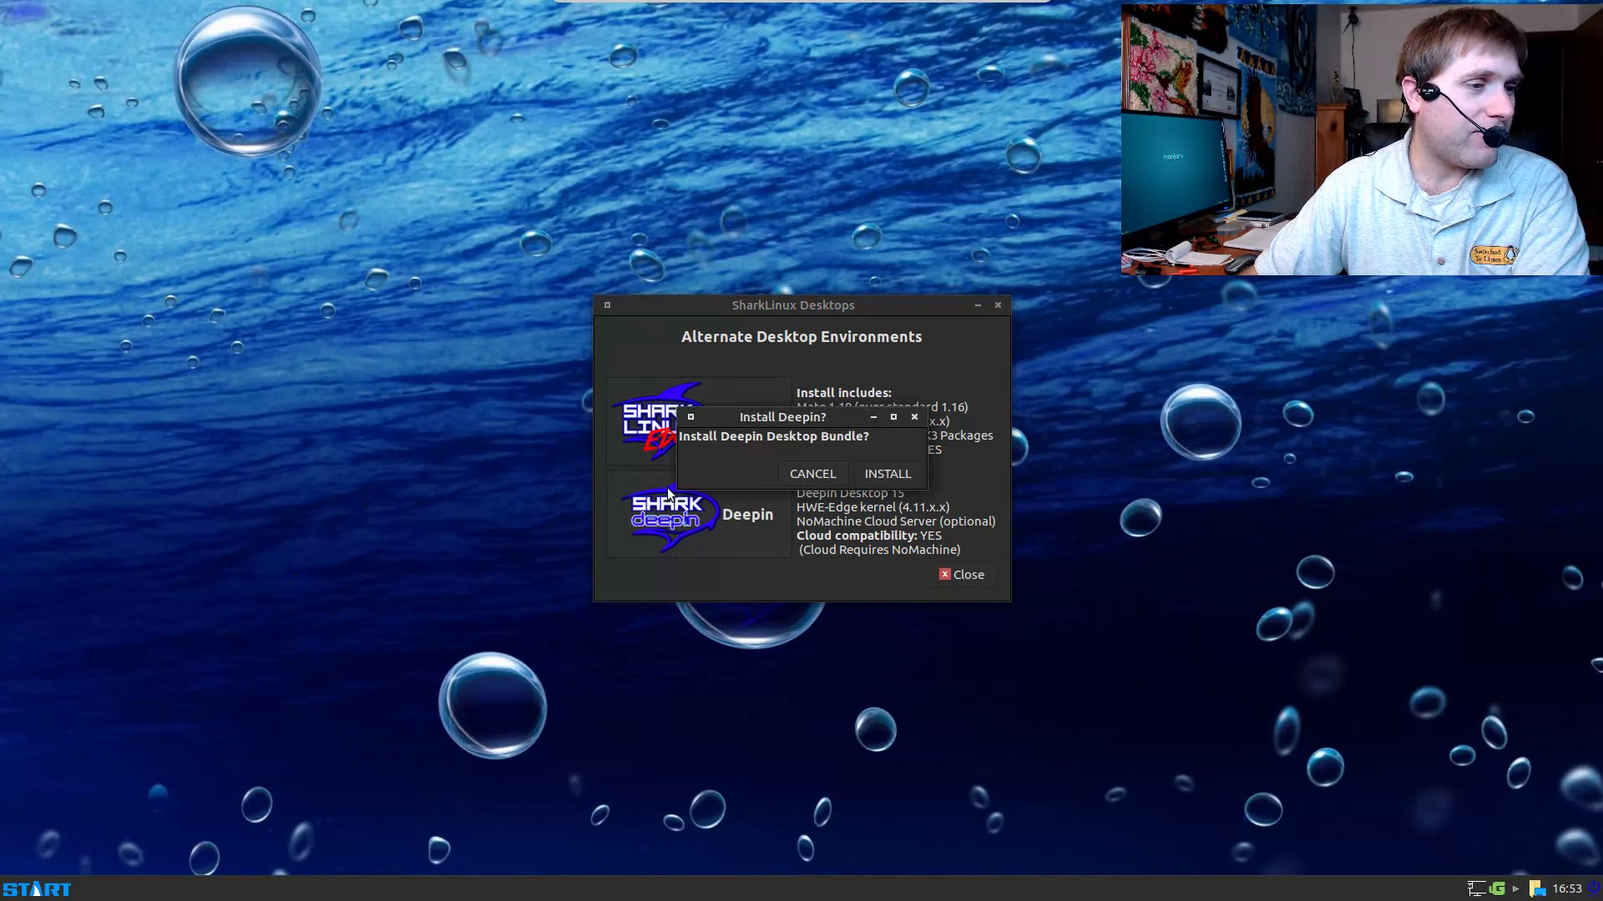
{"action": "left_click", "coordinate": [882, 479]}
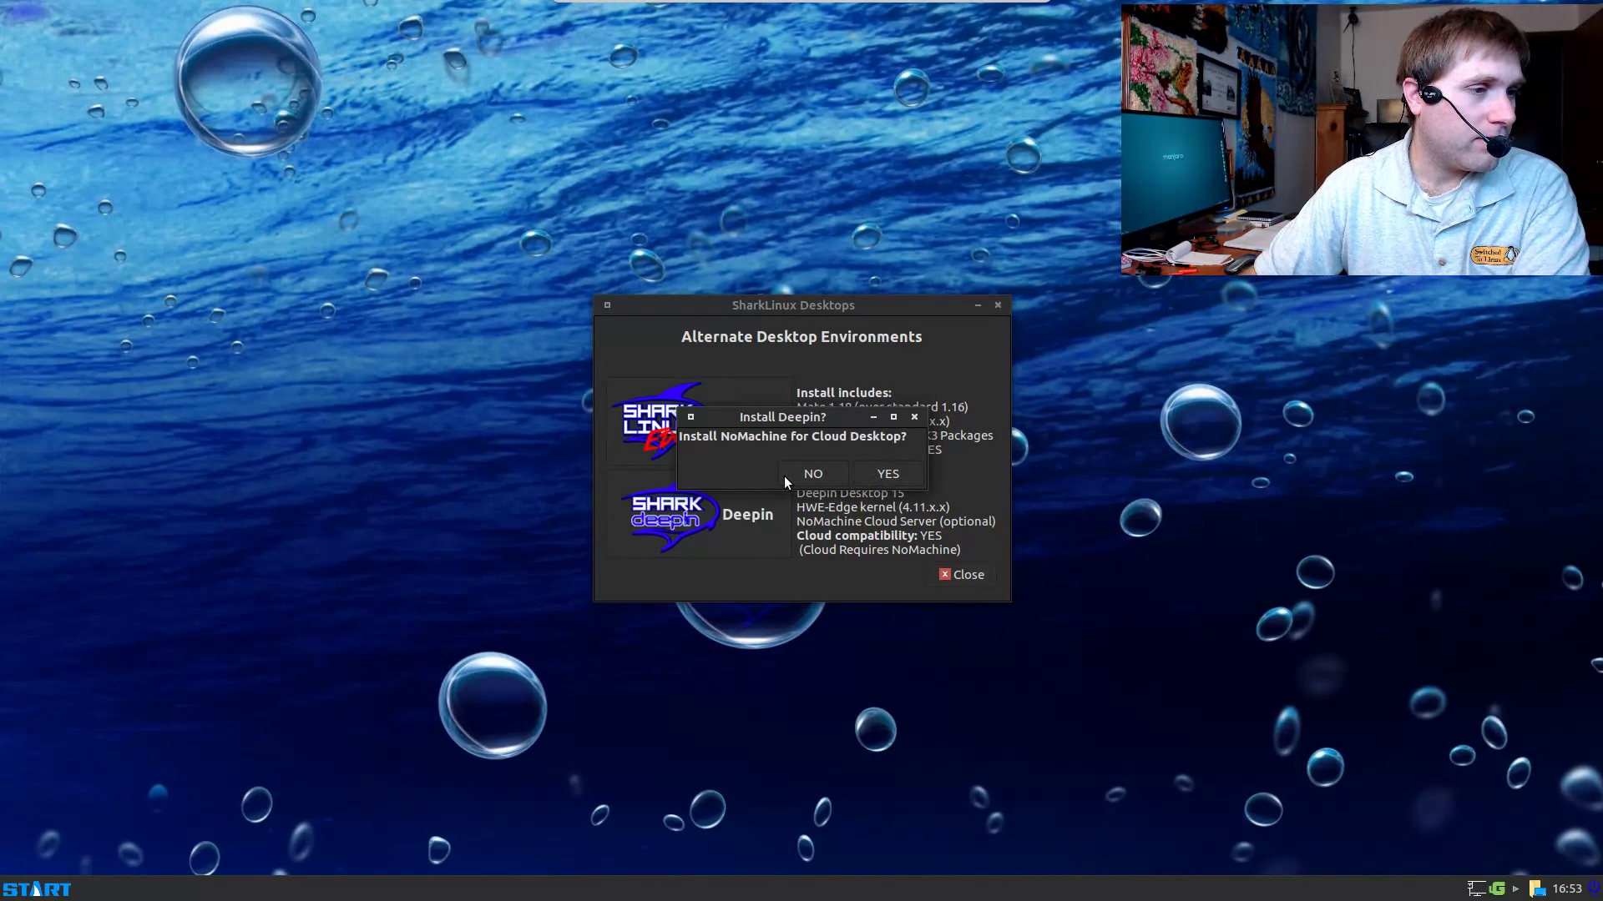
{"action": "left_click", "coordinate": [886, 474]}
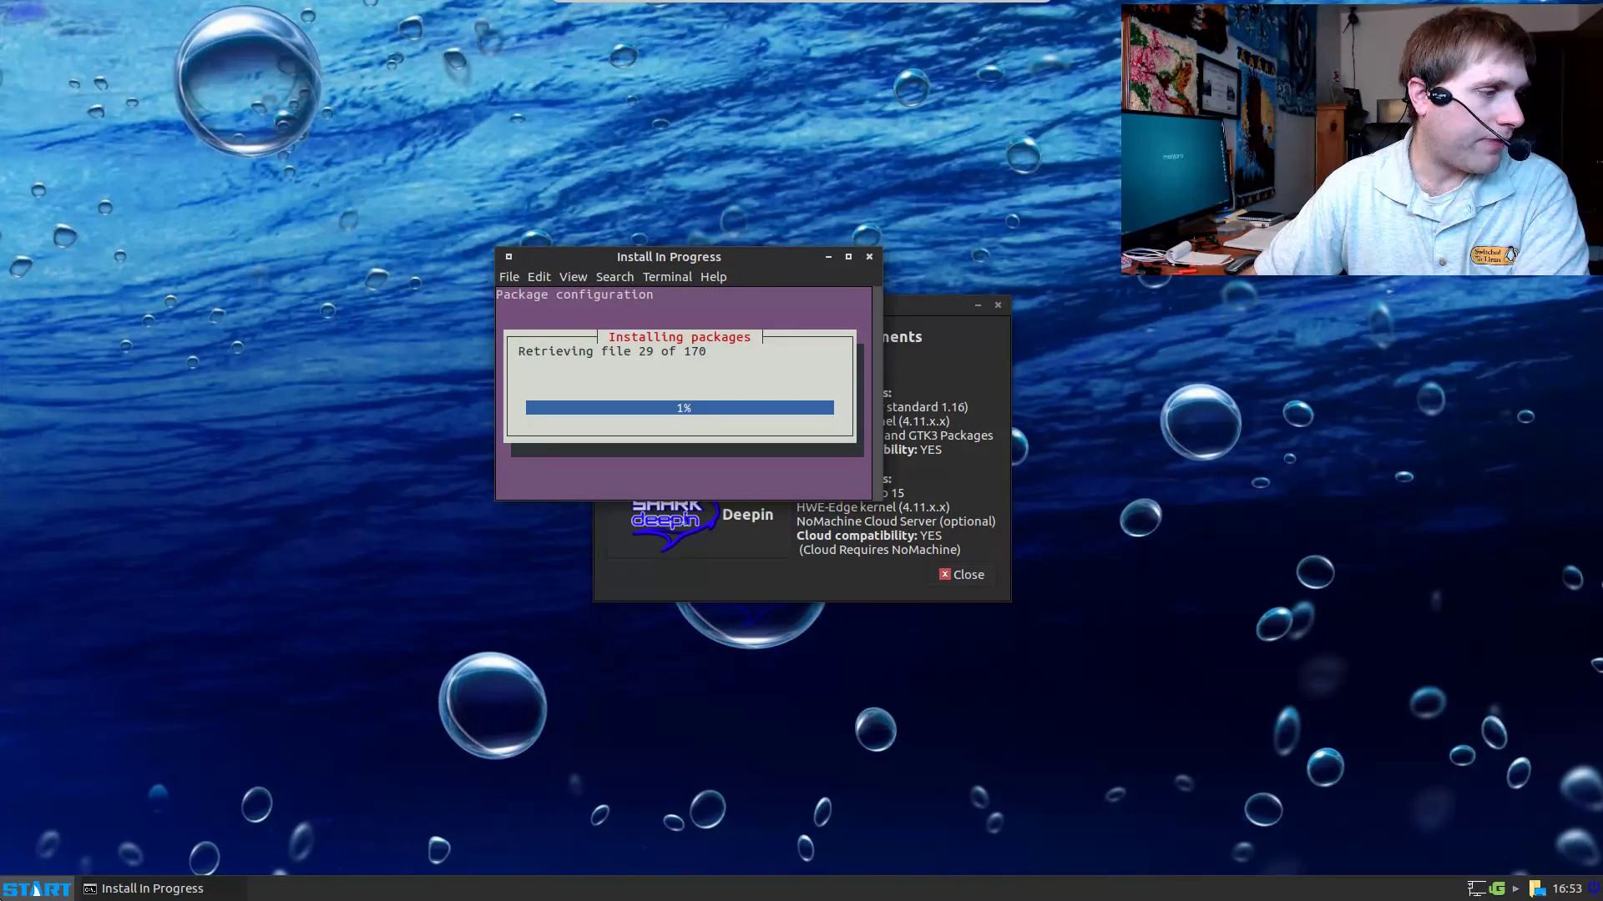
Step: Open EdgeUpgrades from the SharkLinux Tools group and decline viewing the list of applicable upgrades
{"action": "left_click", "coordinate": [35, 889]}
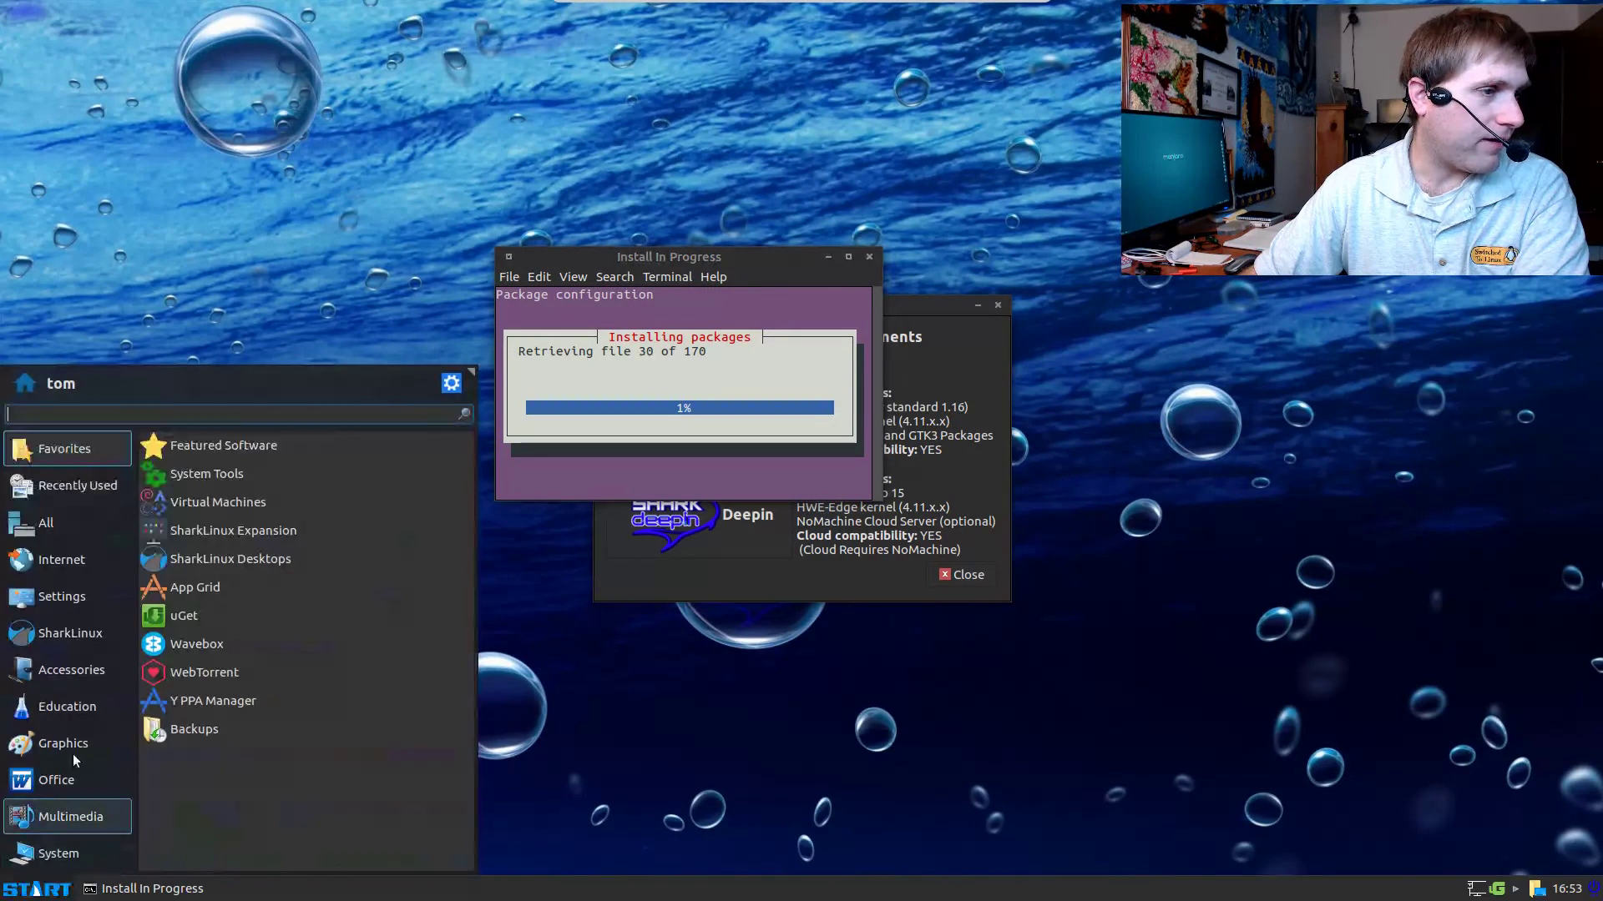
{"action": "left_click", "coordinate": [83, 634]}
{"action": "left_click", "coordinate": [198, 473]}
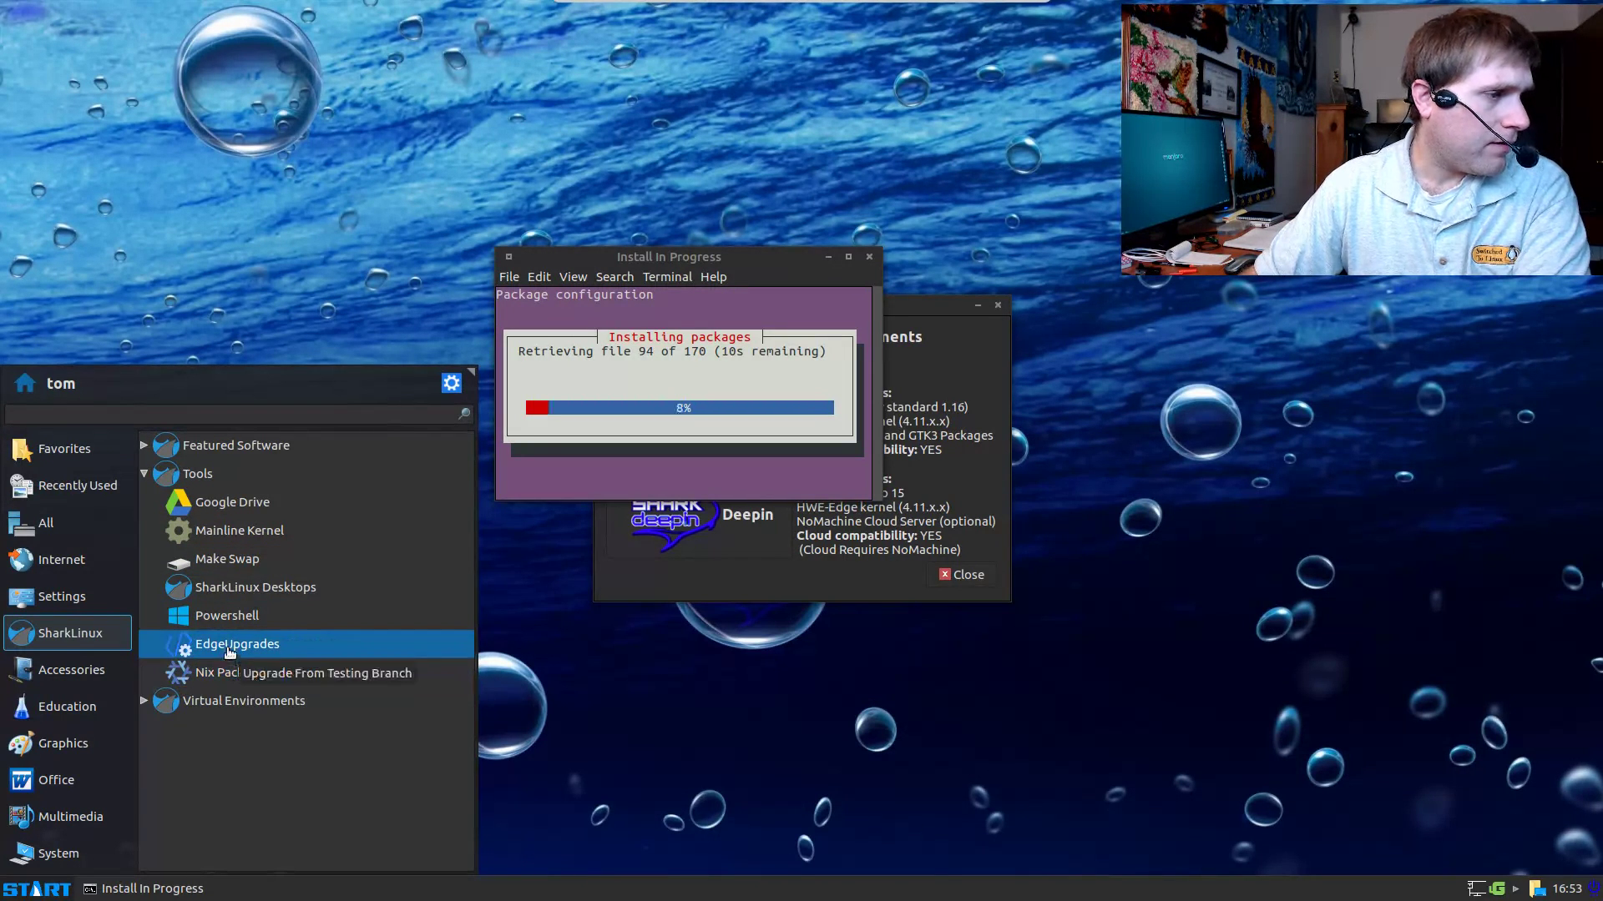
{"action": "left_click", "coordinate": [223, 651]}
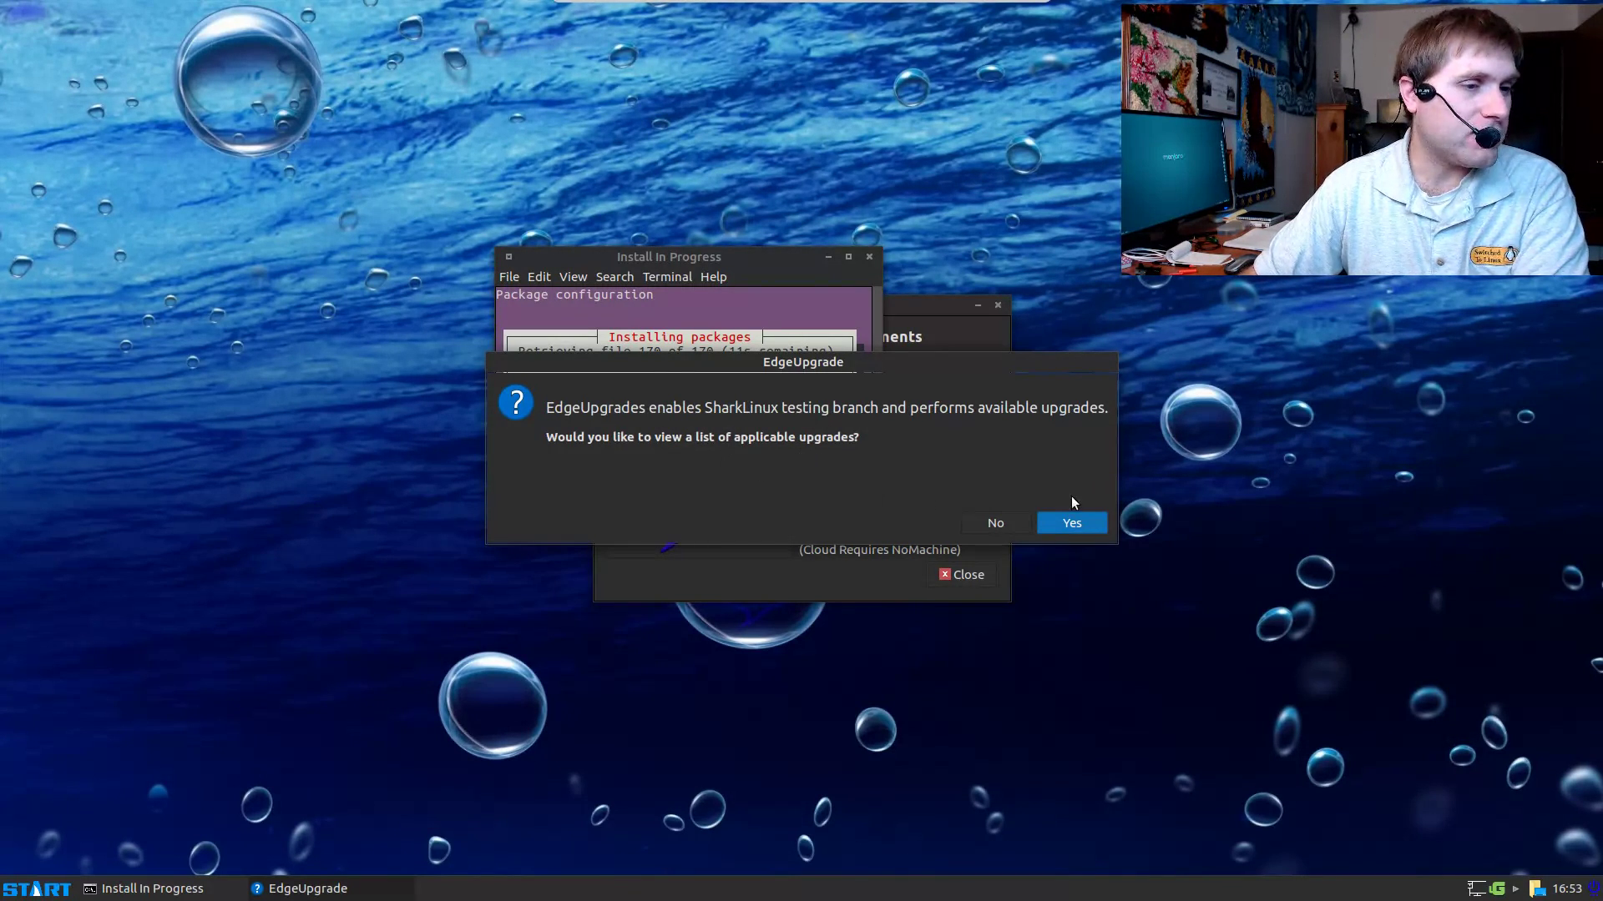
{"action": "left_click", "coordinate": [994, 513]}
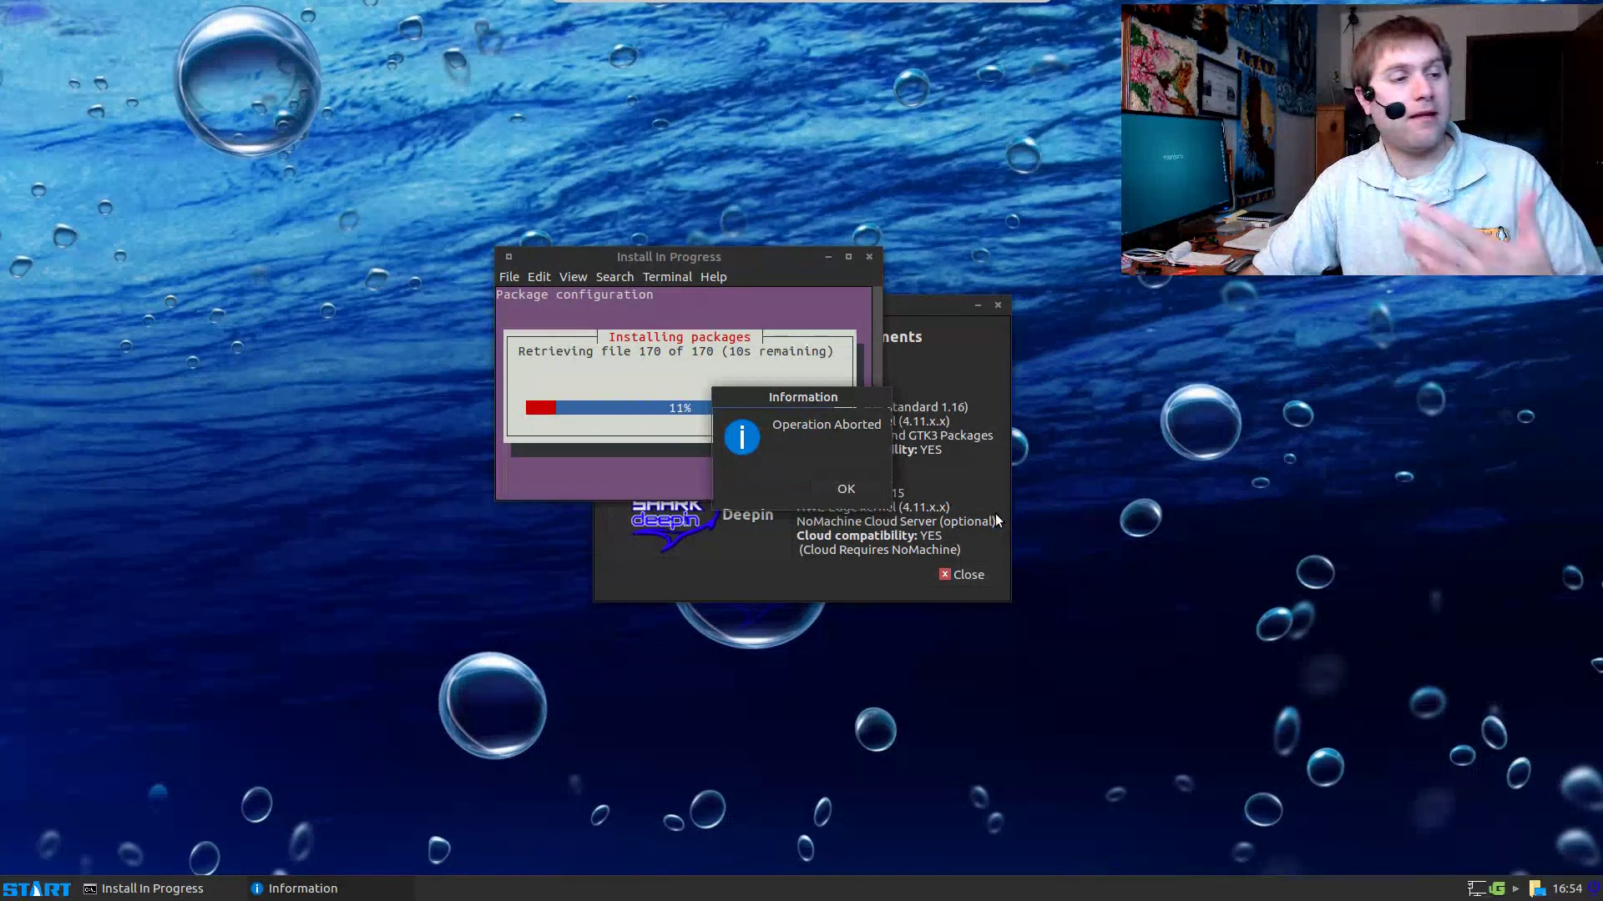
{"action": "left_click", "coordinate": [839, 491]}
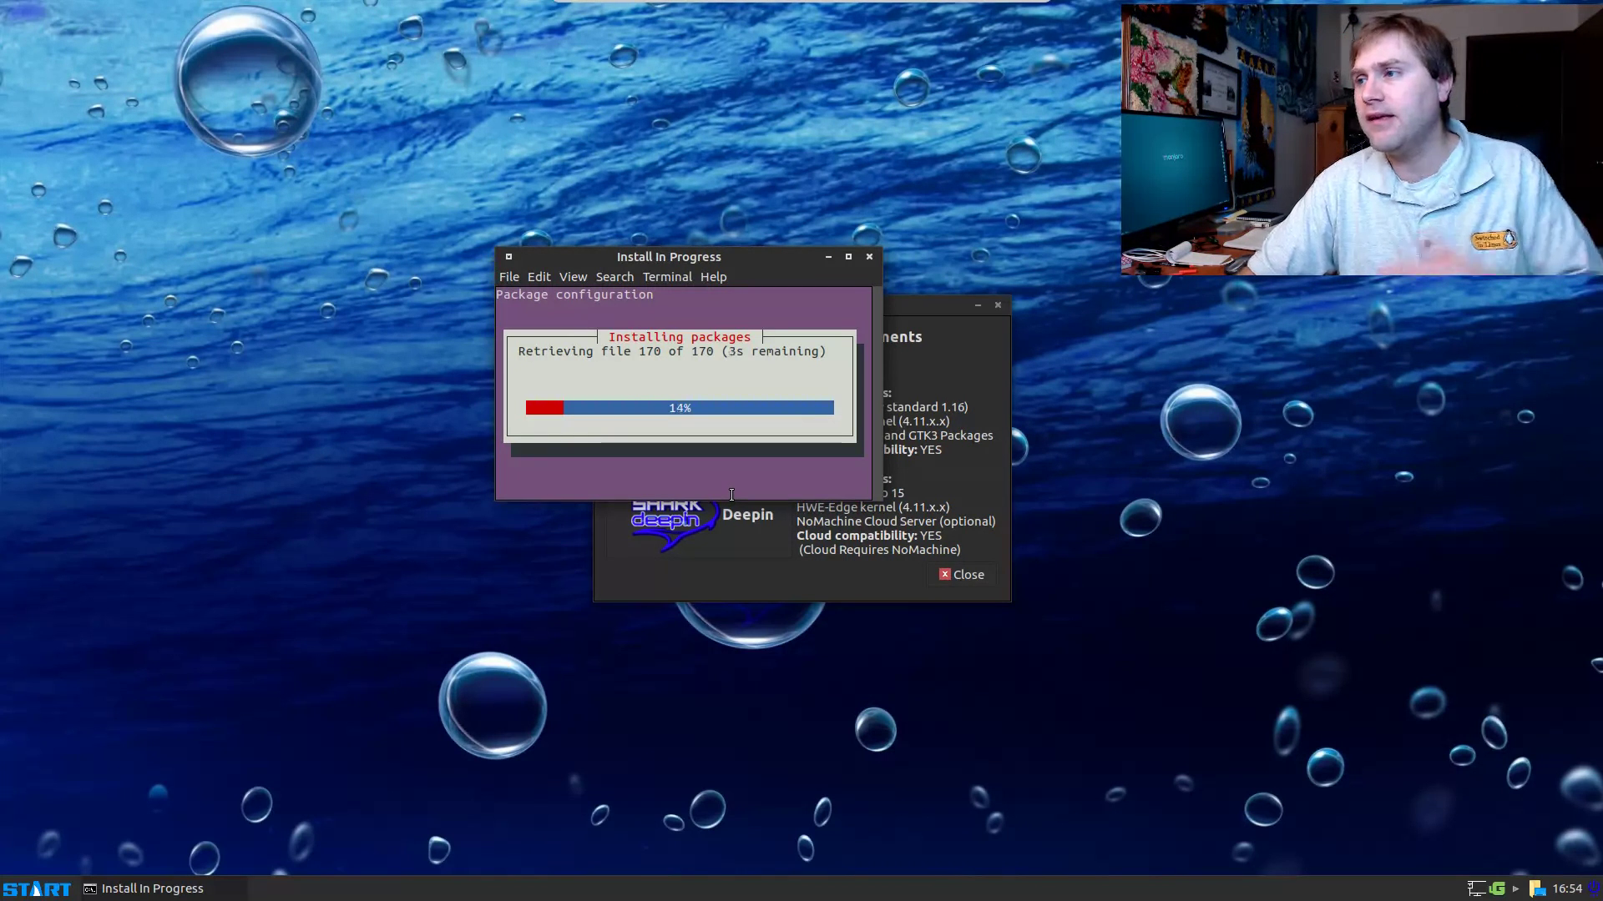
Step: Expand the Virtual Environments group in the SharkLinux category and review its entries
{"action": "left_click", "coordinate": [10, 889]}
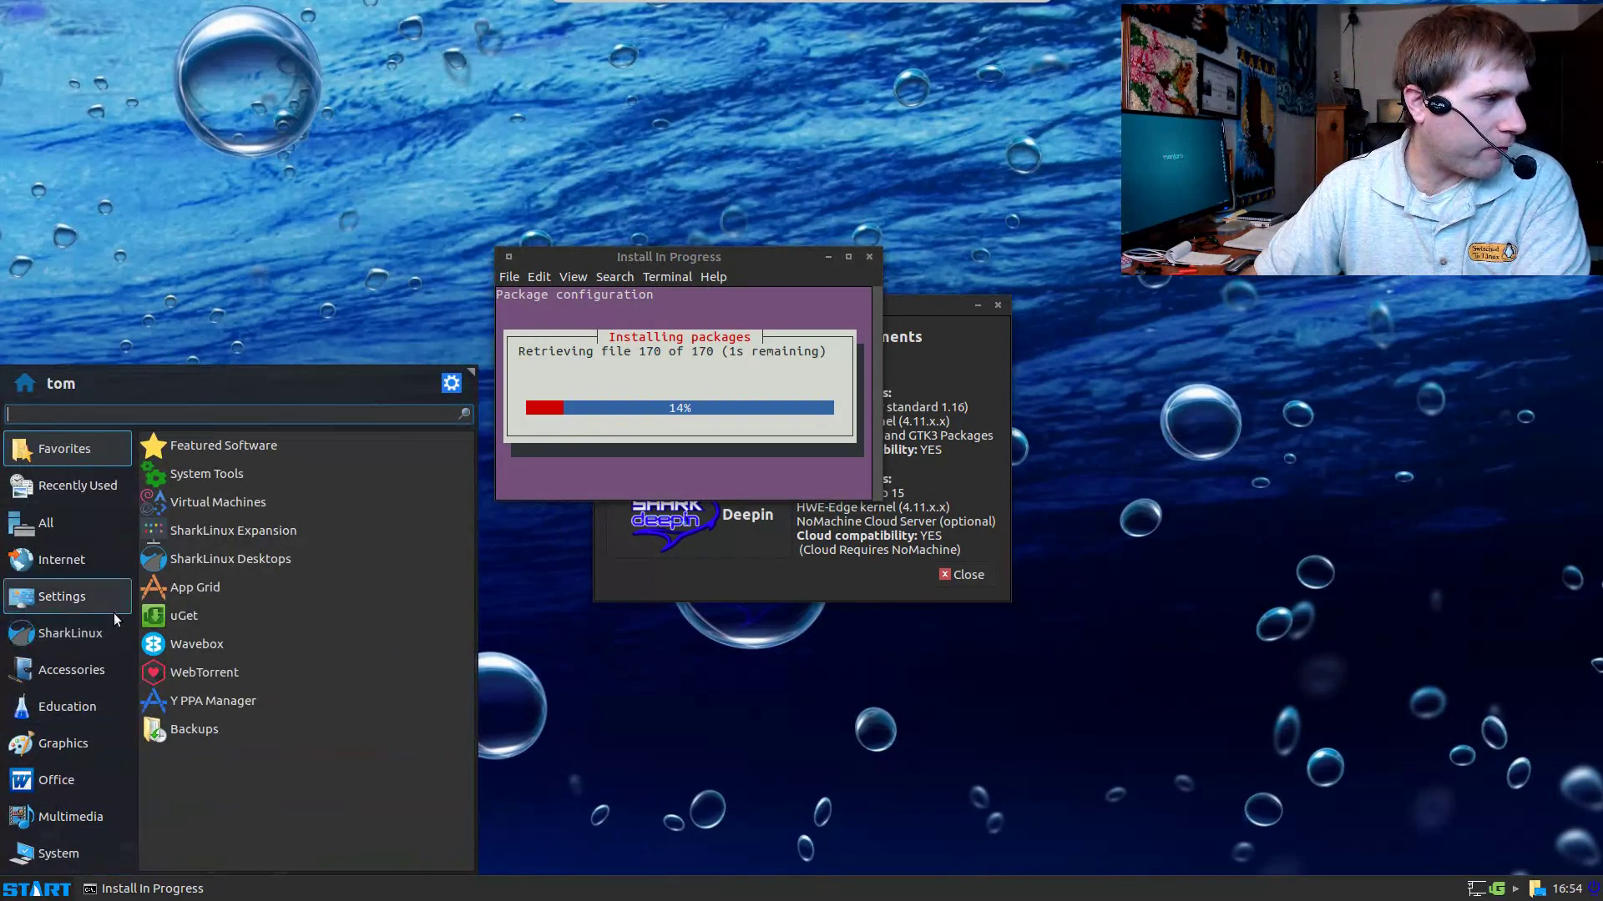
{"action": "left_click", "coordinate": [45, 639]}
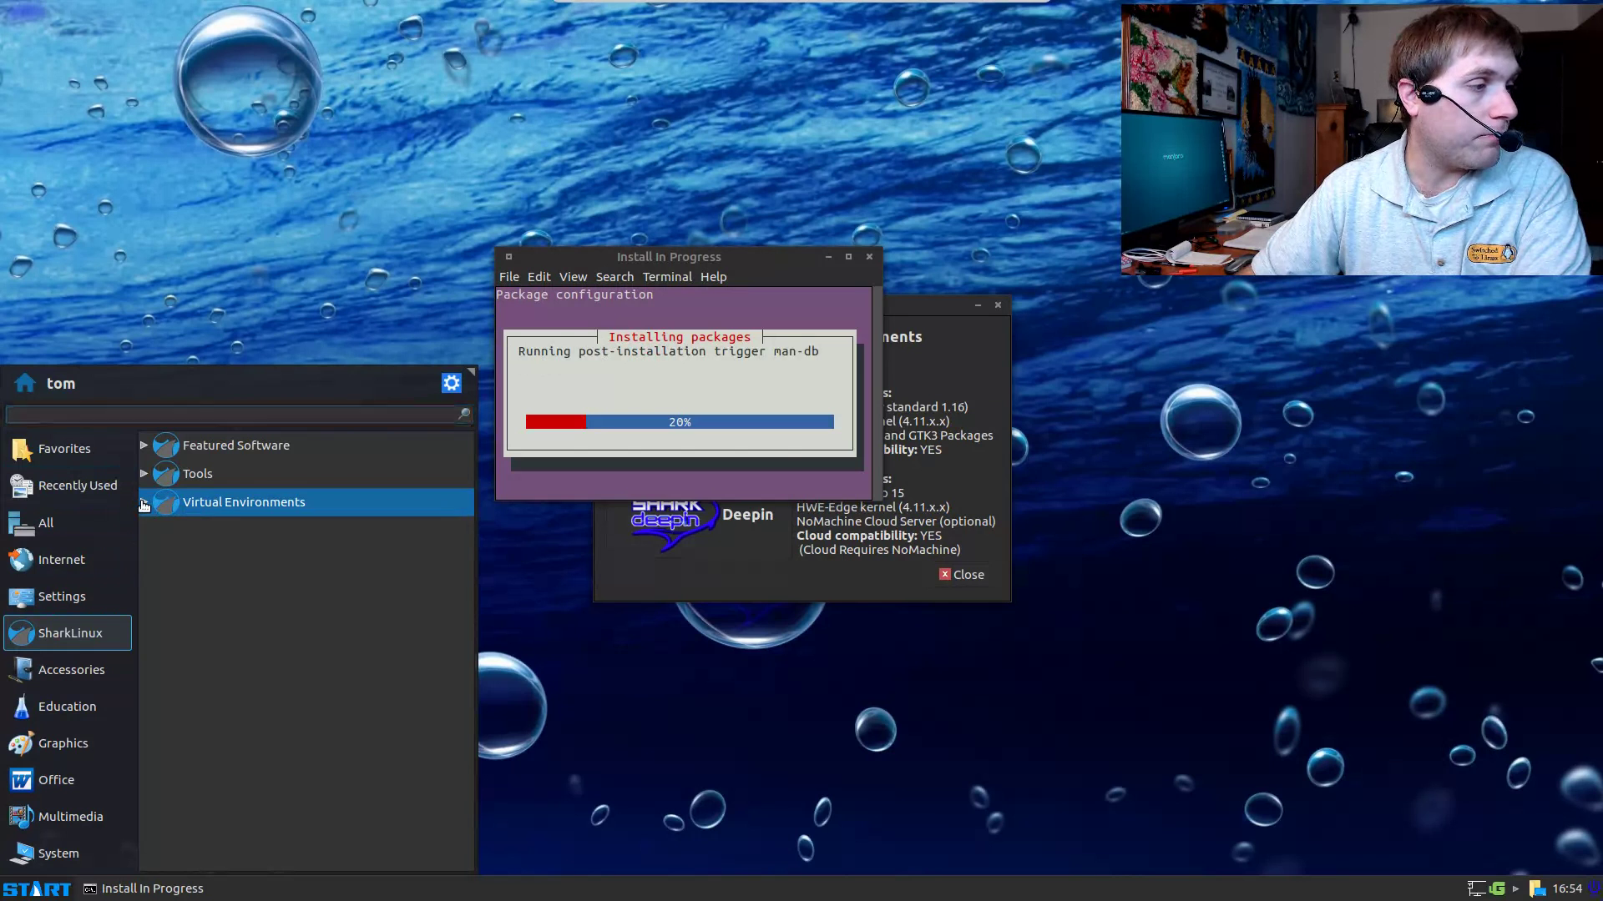
{"action": "left_click", "coordinate": [242, 502]}
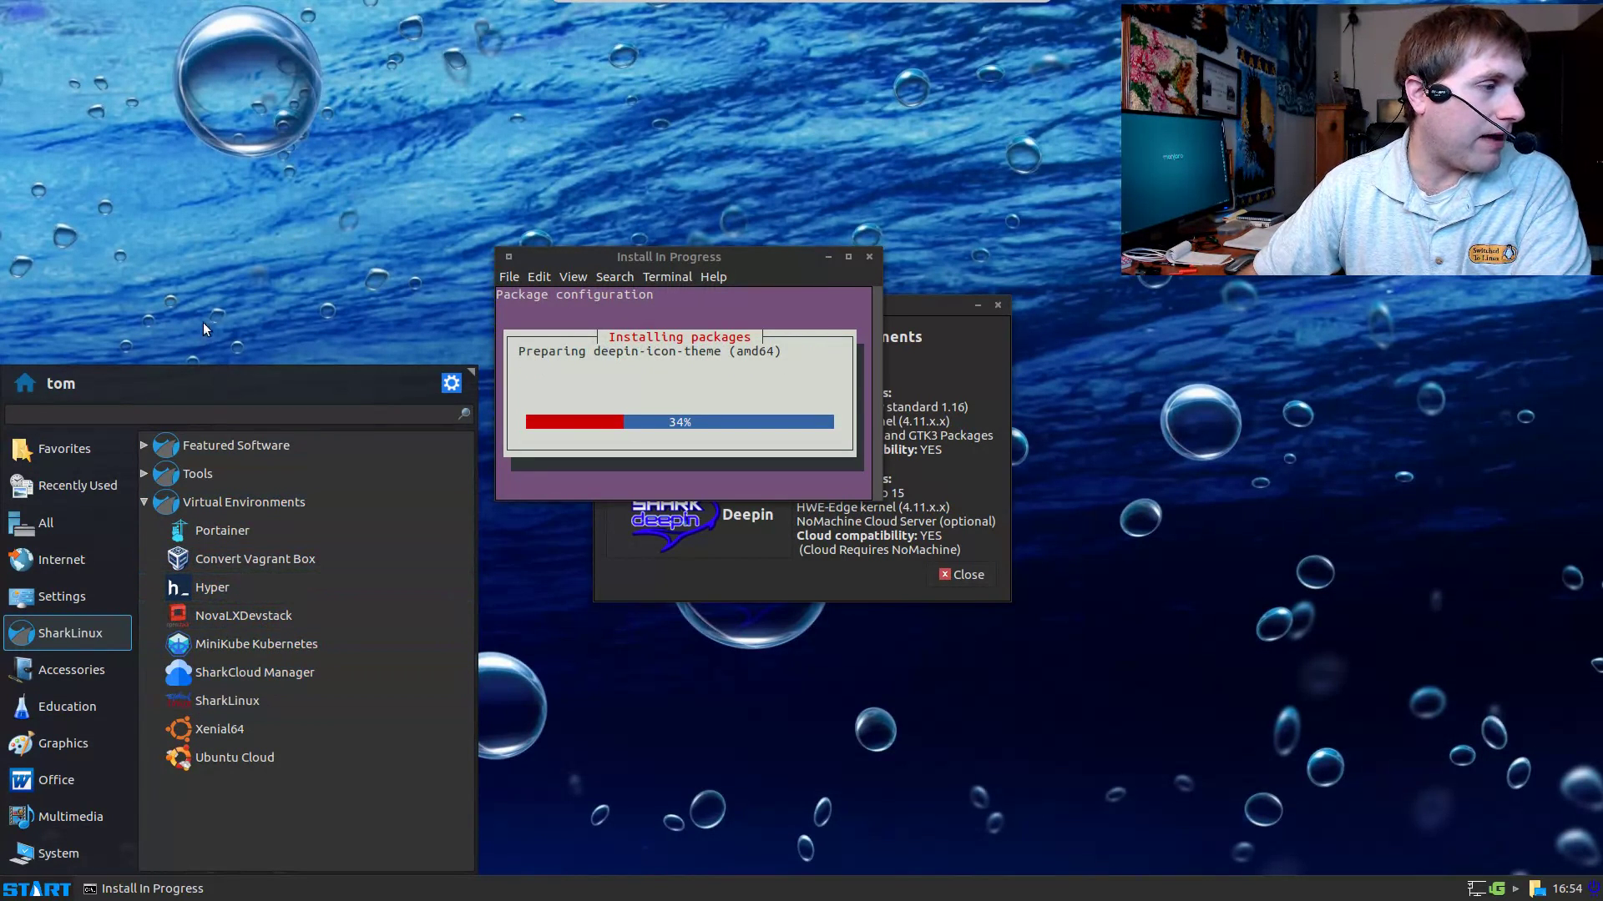
Step: Look through the All category and the full list of Settings entries in the Start menu
{"action": "left_click", "coordinate": [60, 524]}
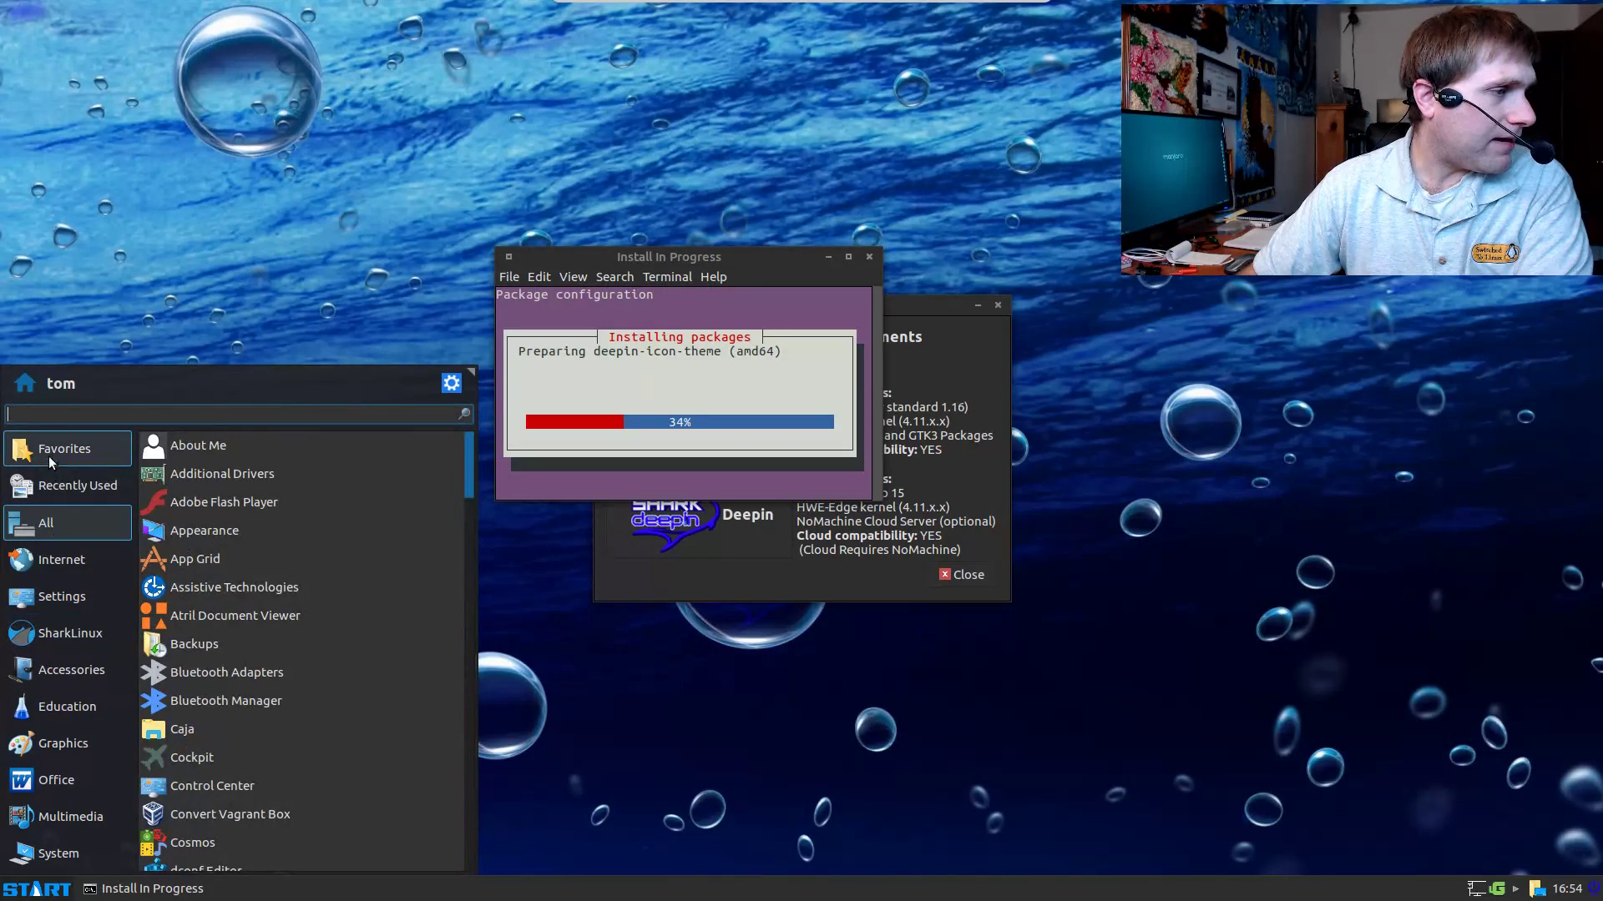
{"action": "left_click", "coordinate": [60, 597]}
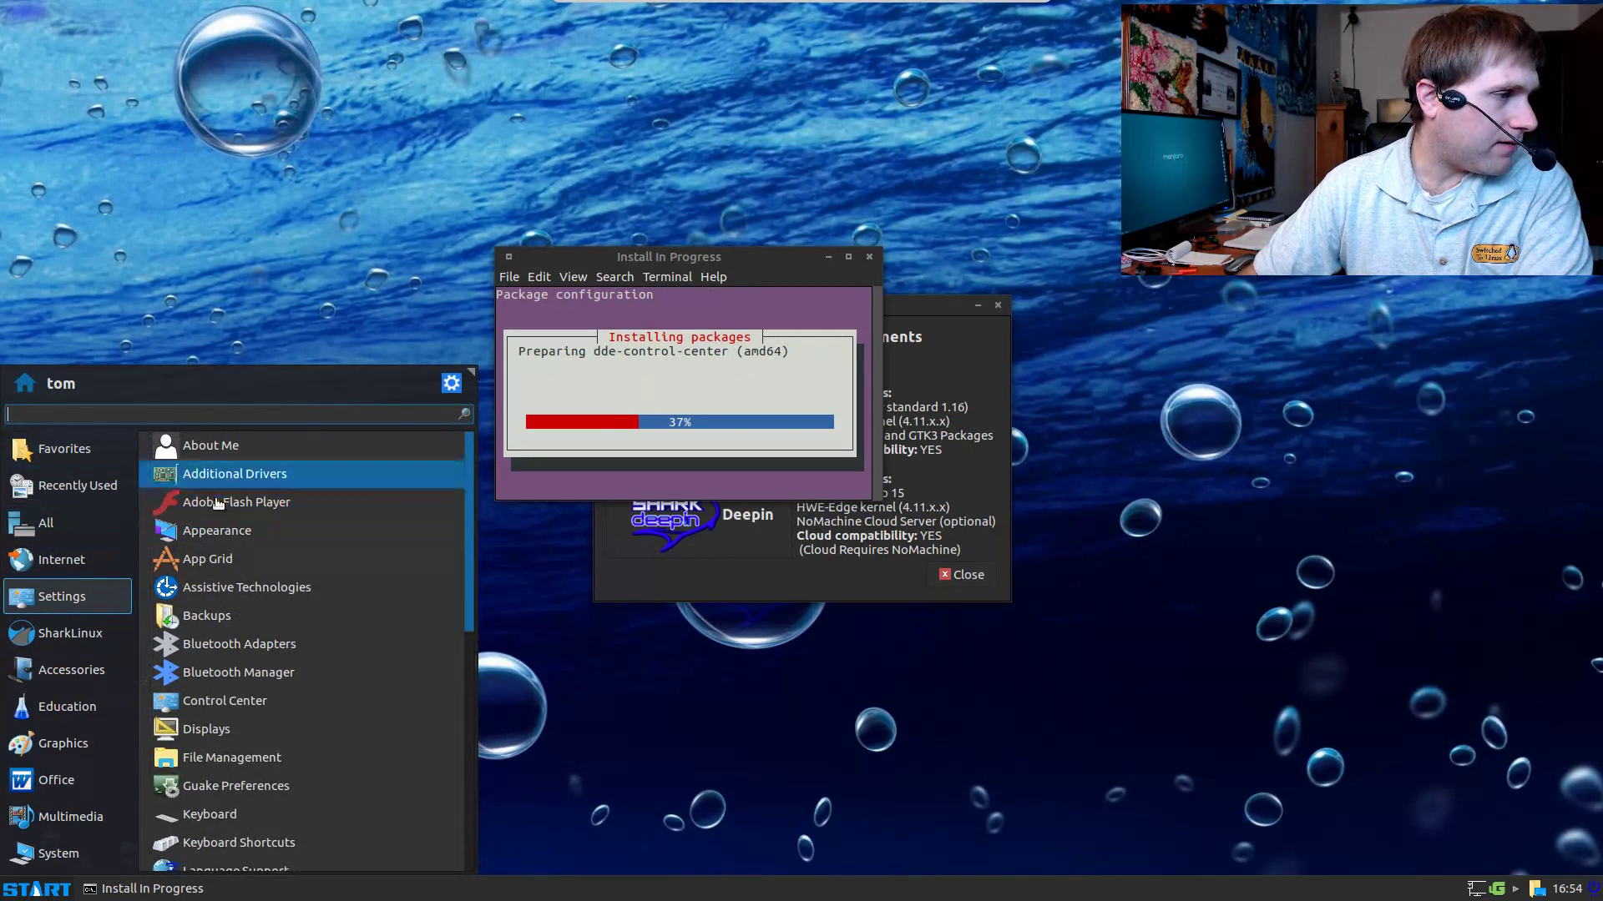
{"action": "scroll", "coordinate": [250, 517], "scroll_direction": "down", "scroll_amount": 5}
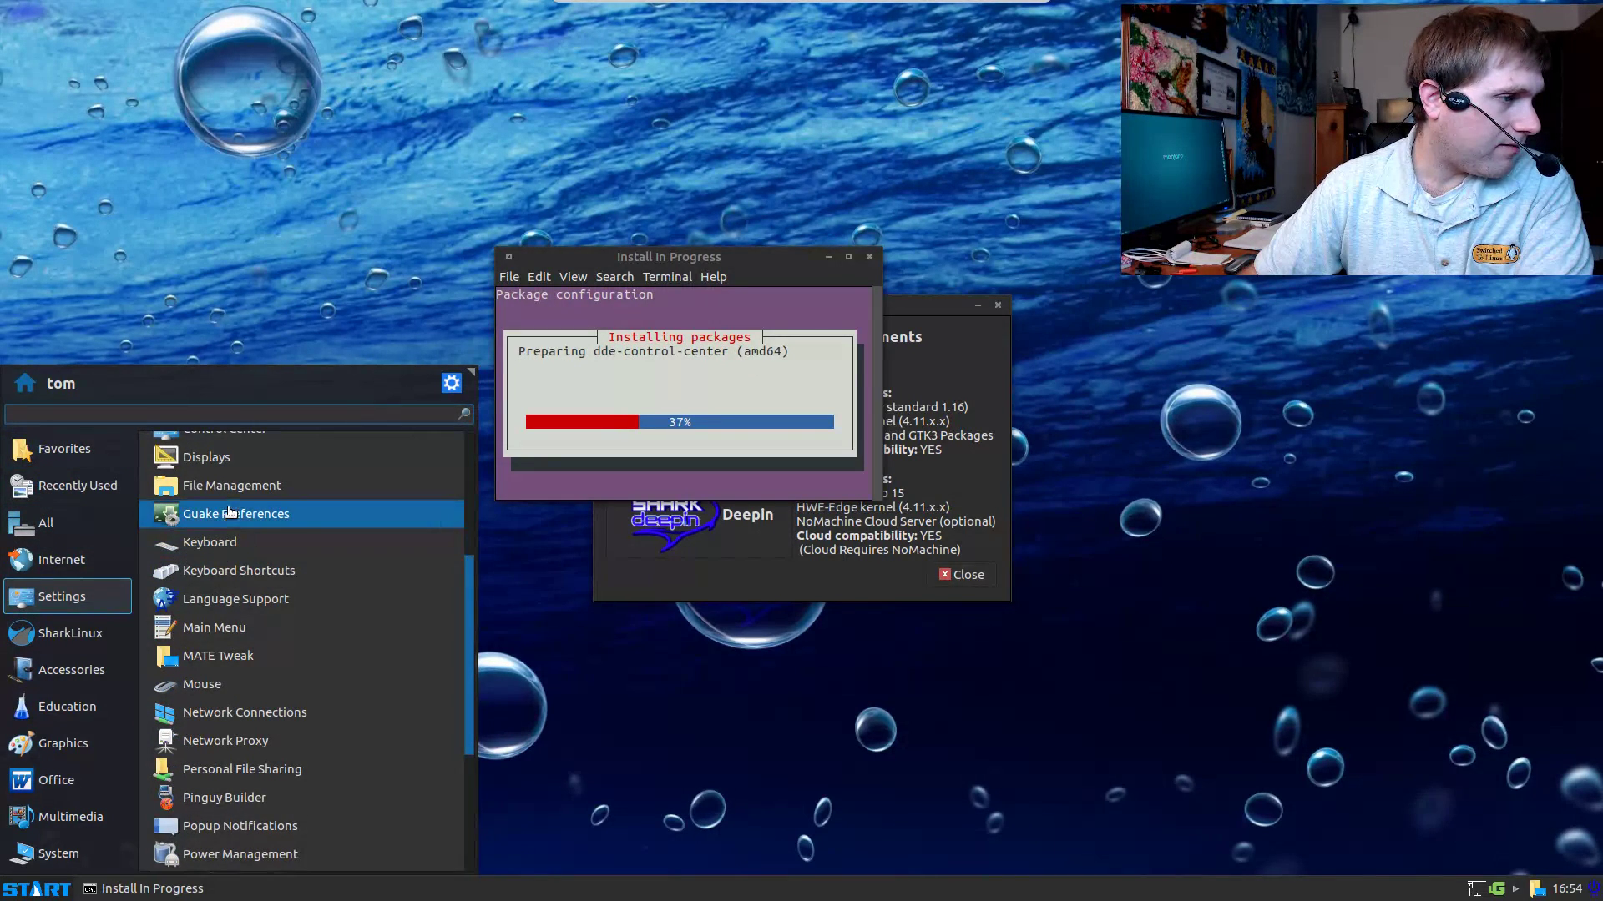
{"action": "scroll", "coordinate": [267, 584], "scroll_direction": "down", "scroll_amount": 3}
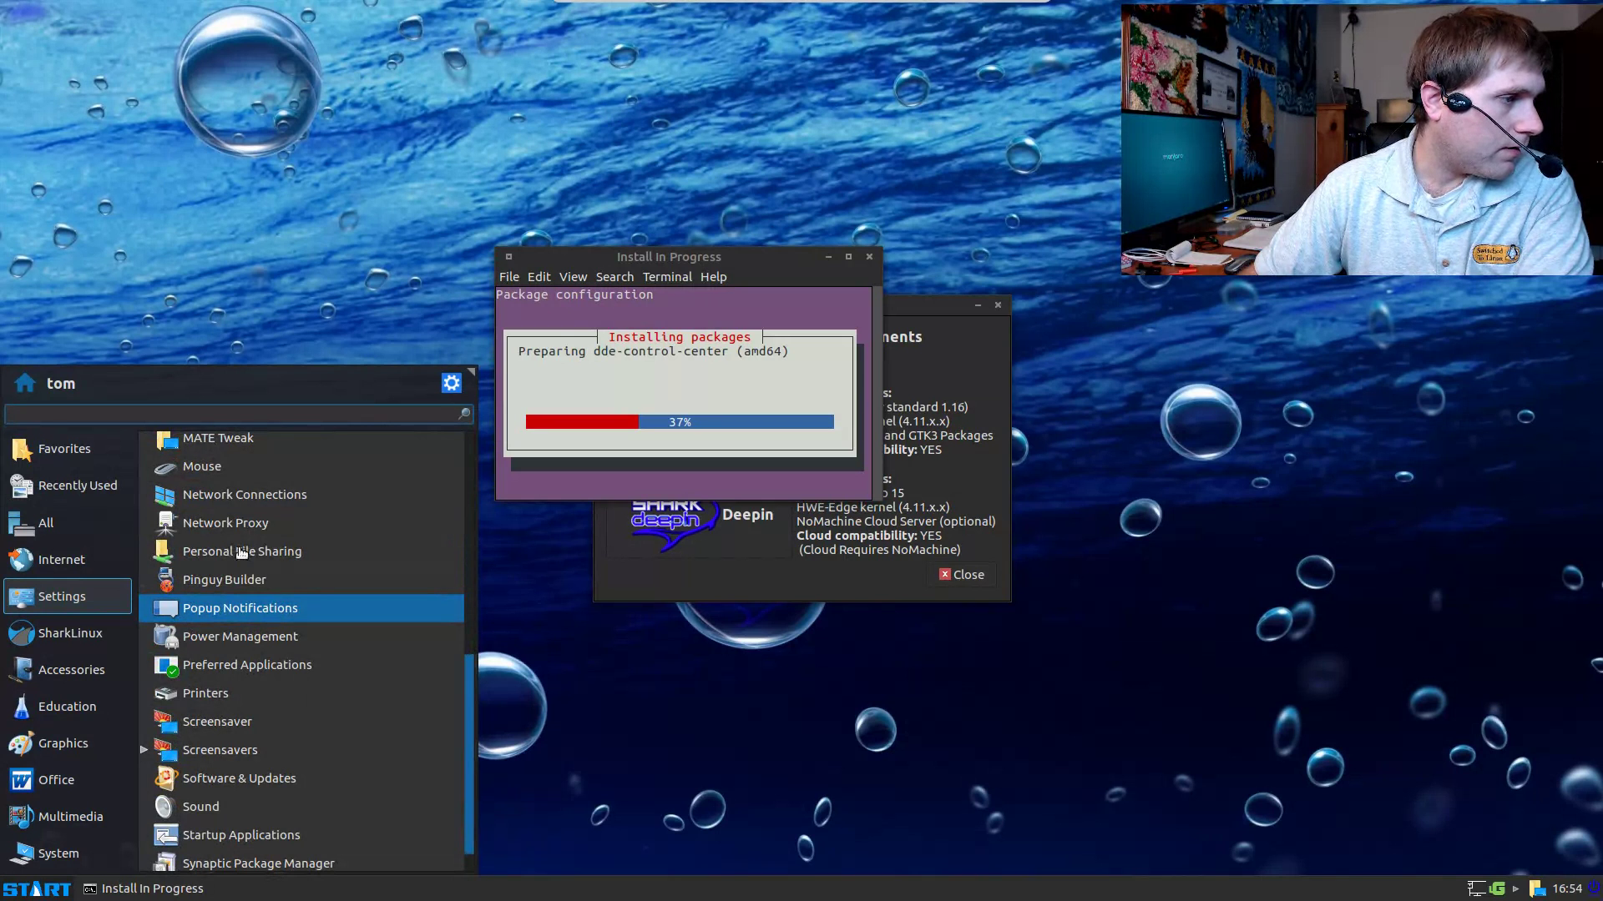
{"action": "scroll", "coordinate": [296, 725], "scroll_direction": "up", "scroll_amount": 8}
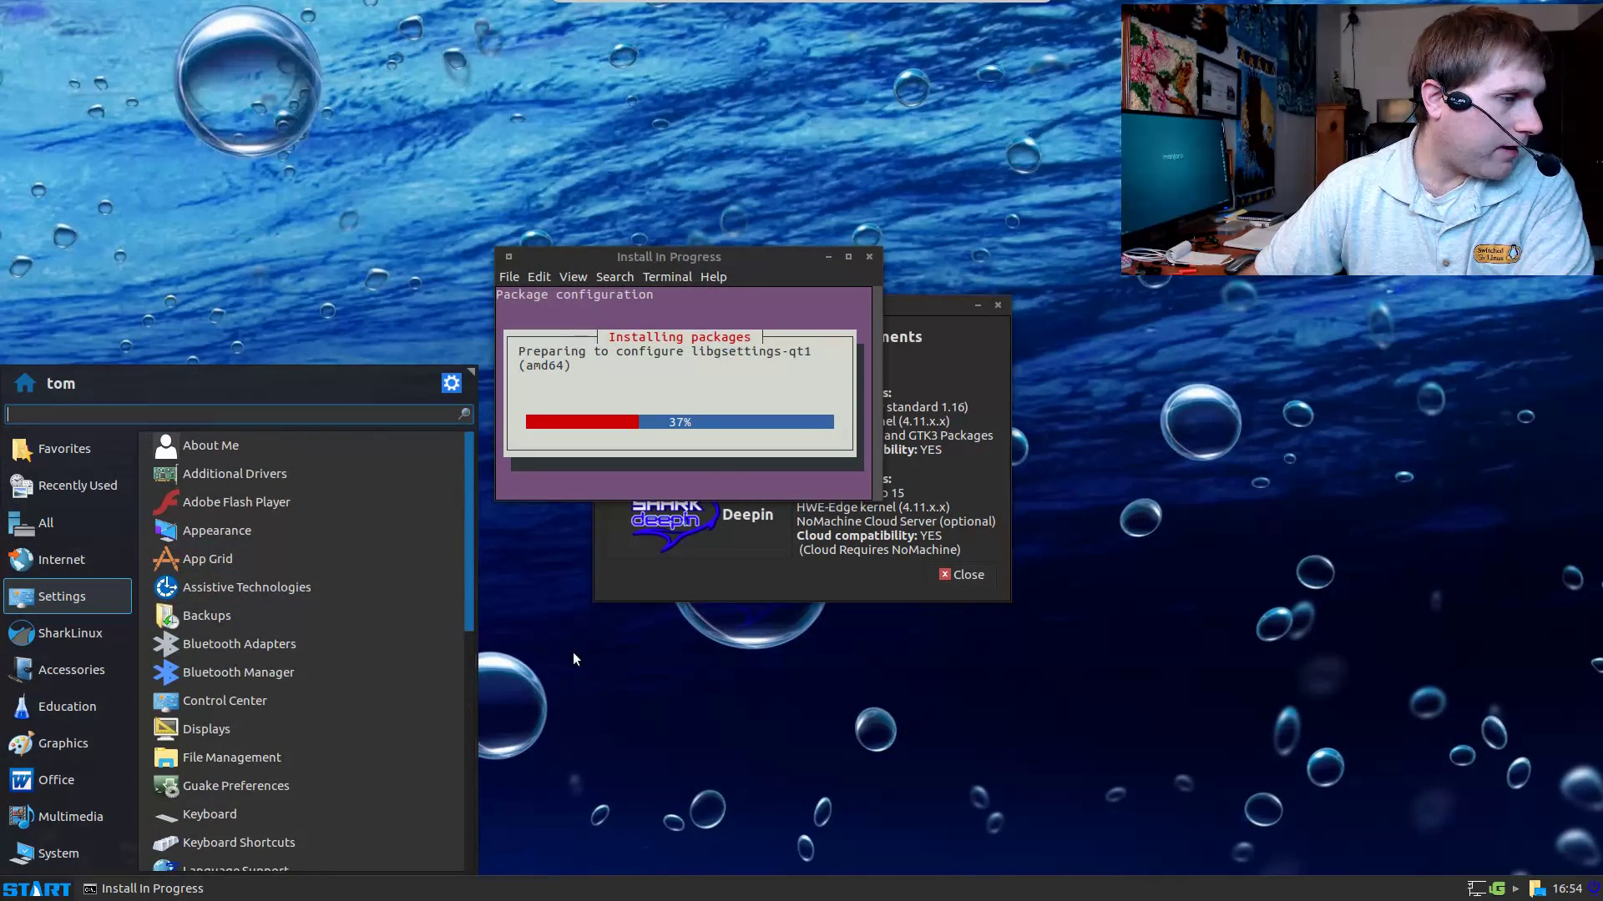
Step: Open the Appearance preferences from Settings, check the font and background options and return to the themes
{"action": "left_click", "coordinate": [301, 530]}
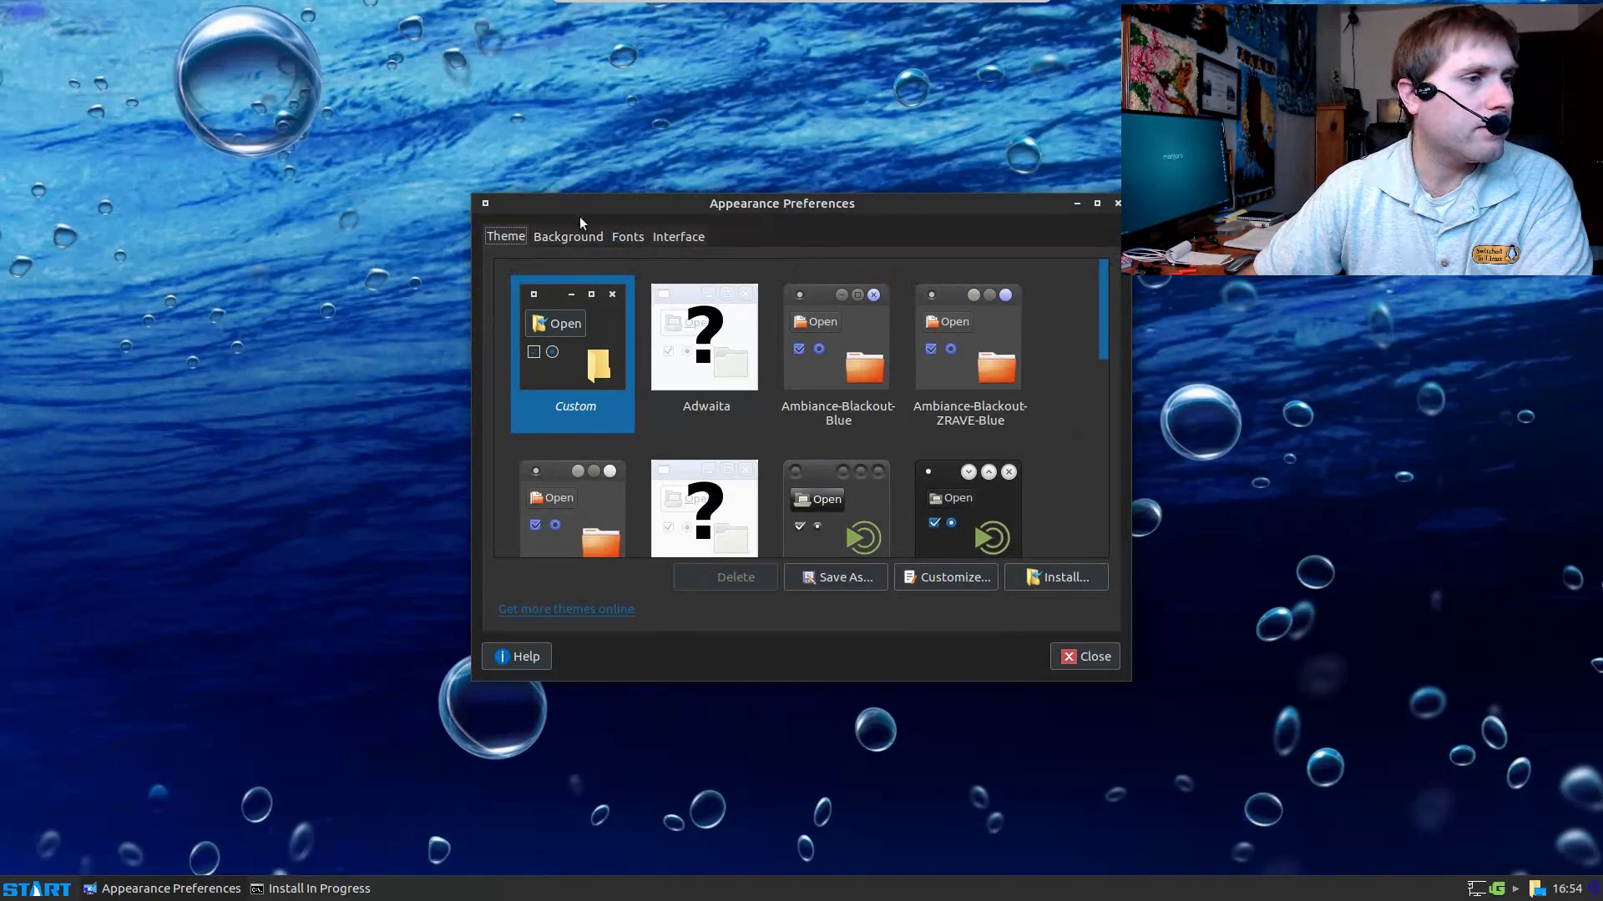
{"action": "left_click", "coordinate": [628, 237]}
{"action": "left_click", "coordinate": [594, 237]}
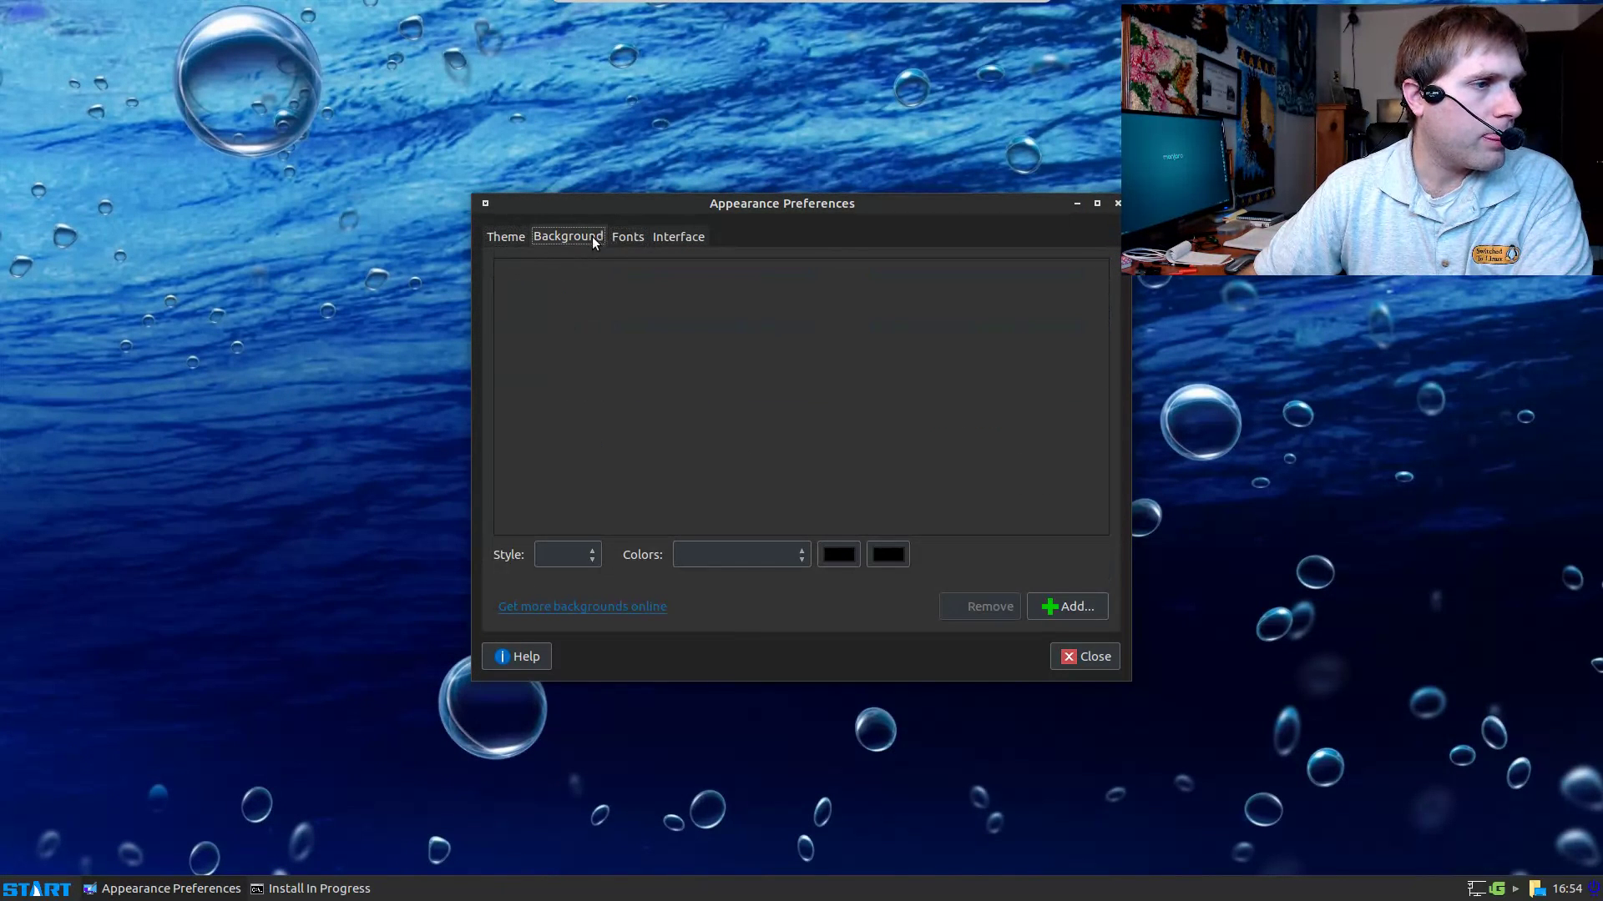
{"action": "left_click", "coordinate": [508, 239]}
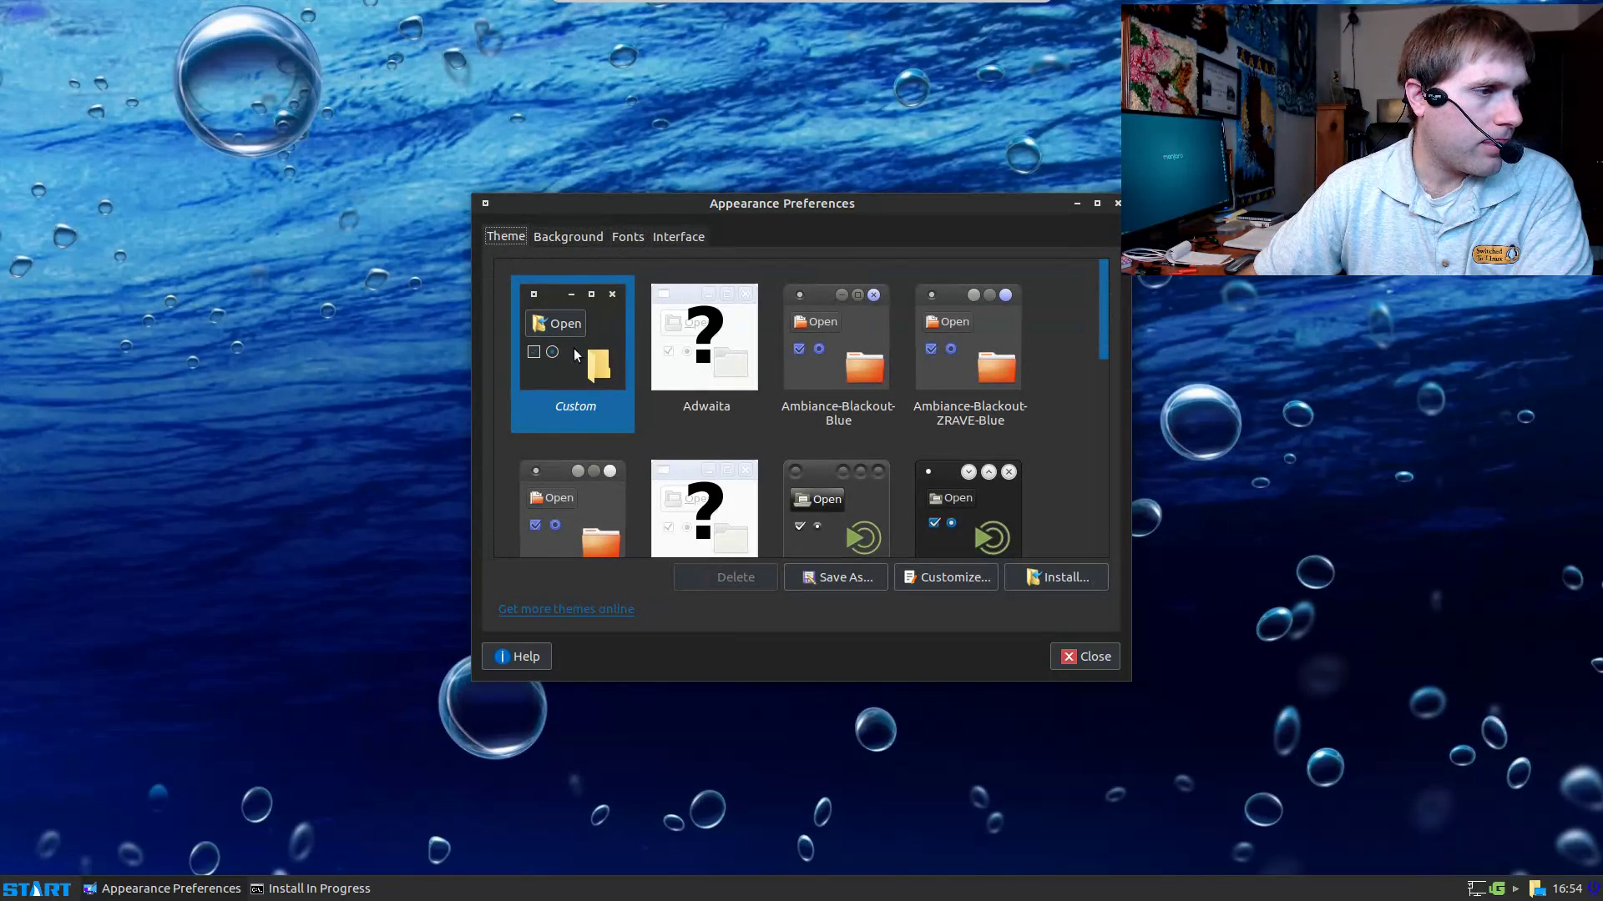
Step: Open the Custom theme's customization options, look through the icon themes and try to close the Customize Theme dialog
{"action": "left_click", "coordinate": [975, 583]}
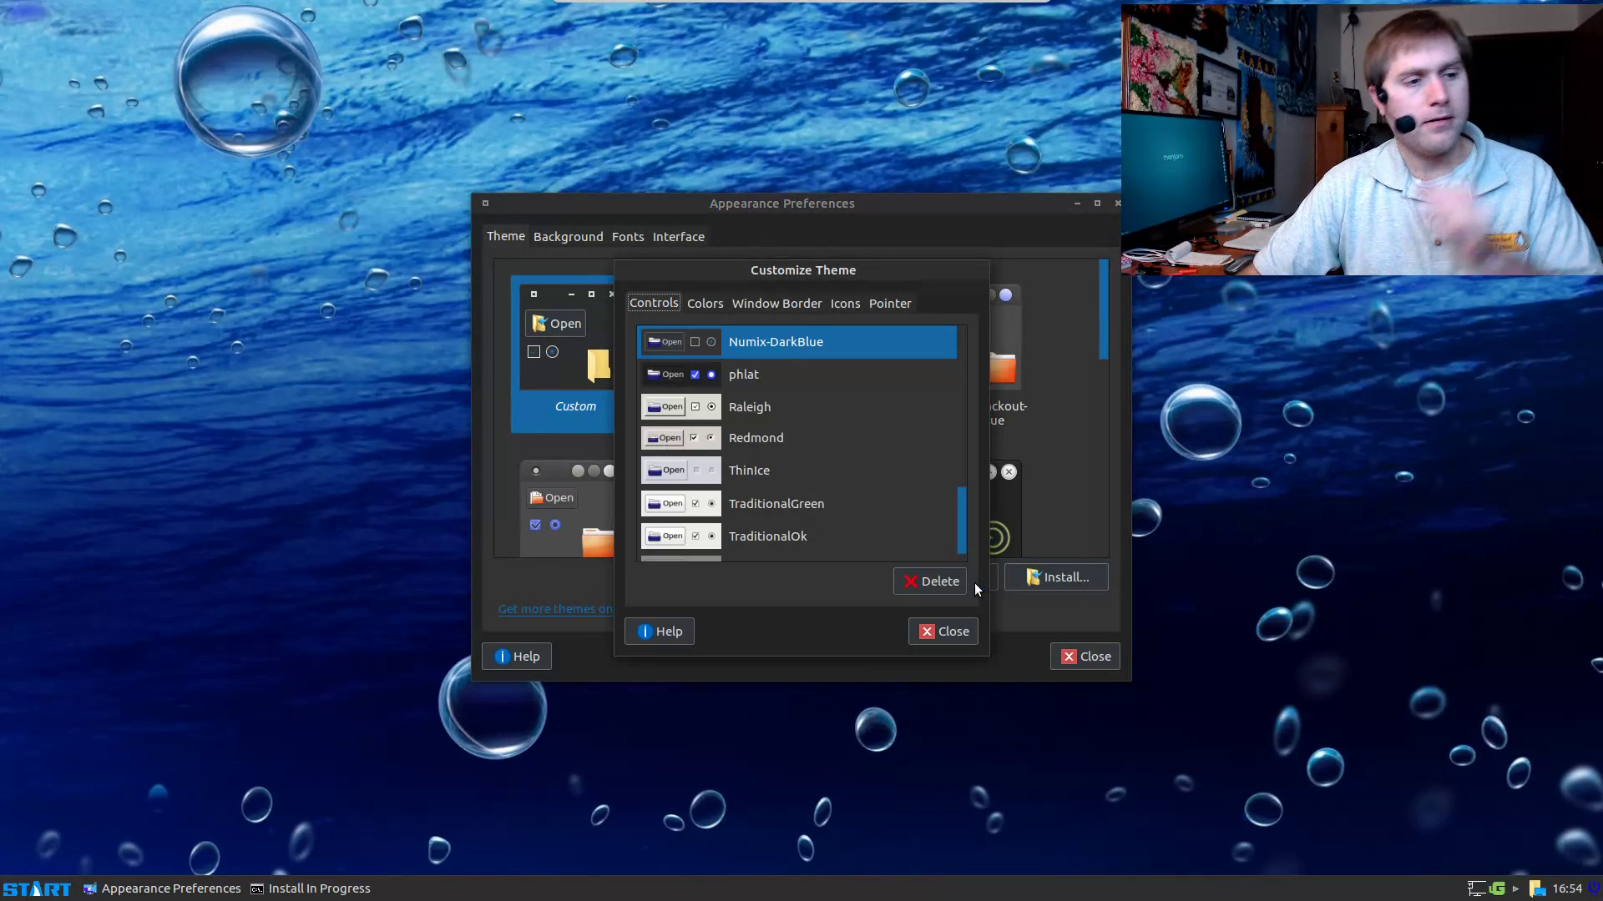
{"action": "left_click", "coordinate": [845, 305]}
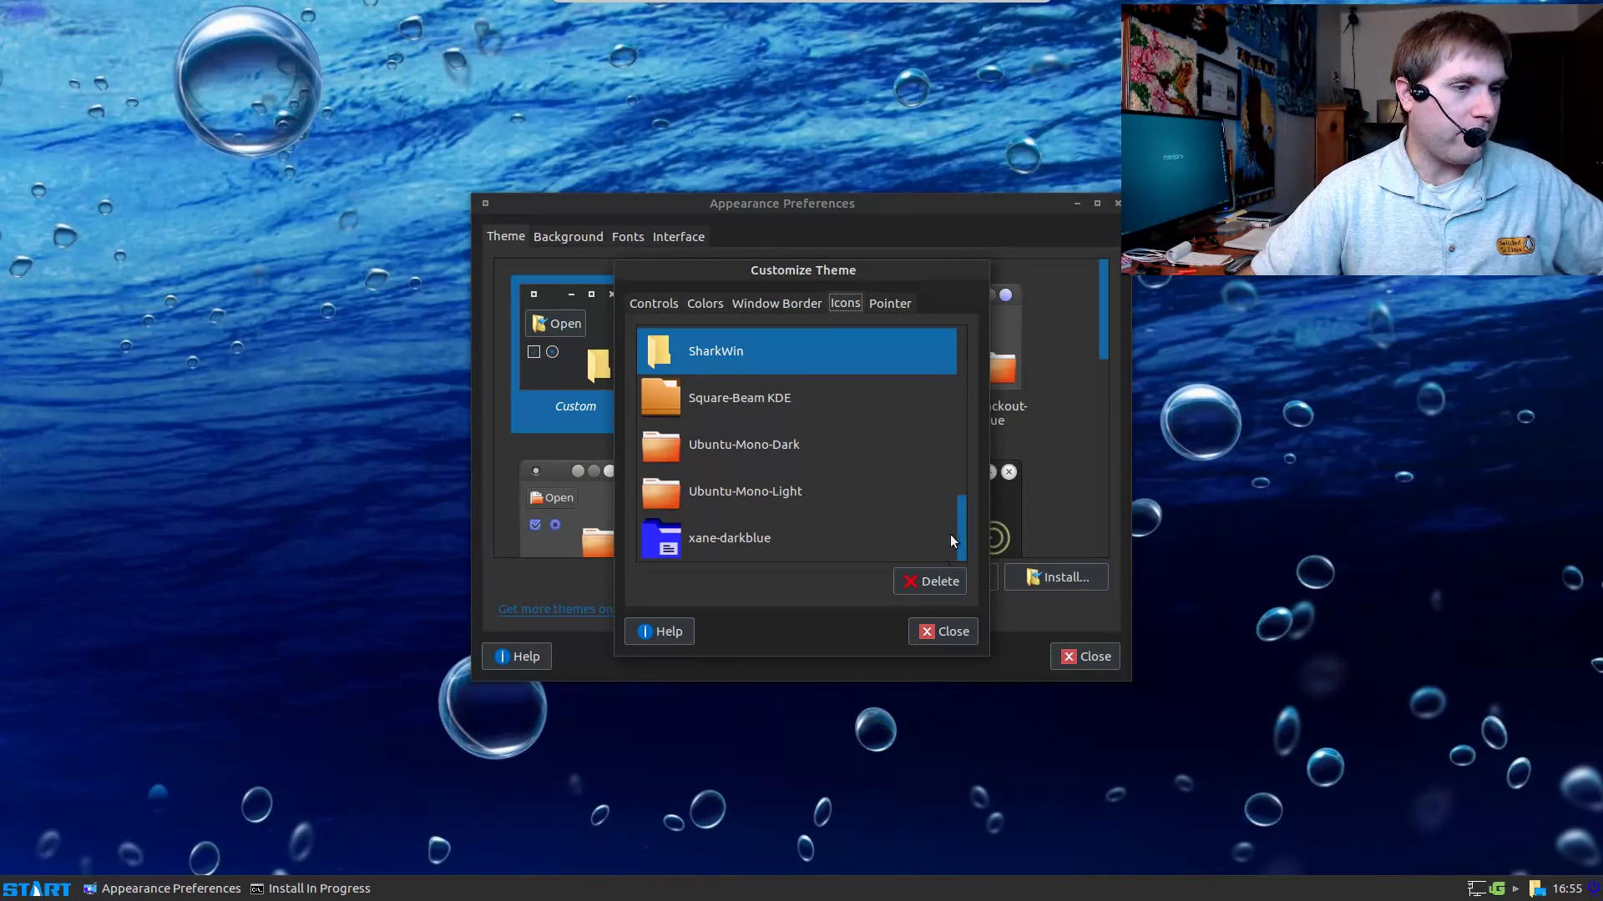
{"action": "mouse_move", "coordinate": [960, 534]}
{"action": "left_mouse_down"}
{"action": "mouse_move", "coordinate": [980, 338]}
{"action": "mouse_move", "coordinate": [969, 538]}
{"action": "left_mouse_up"}
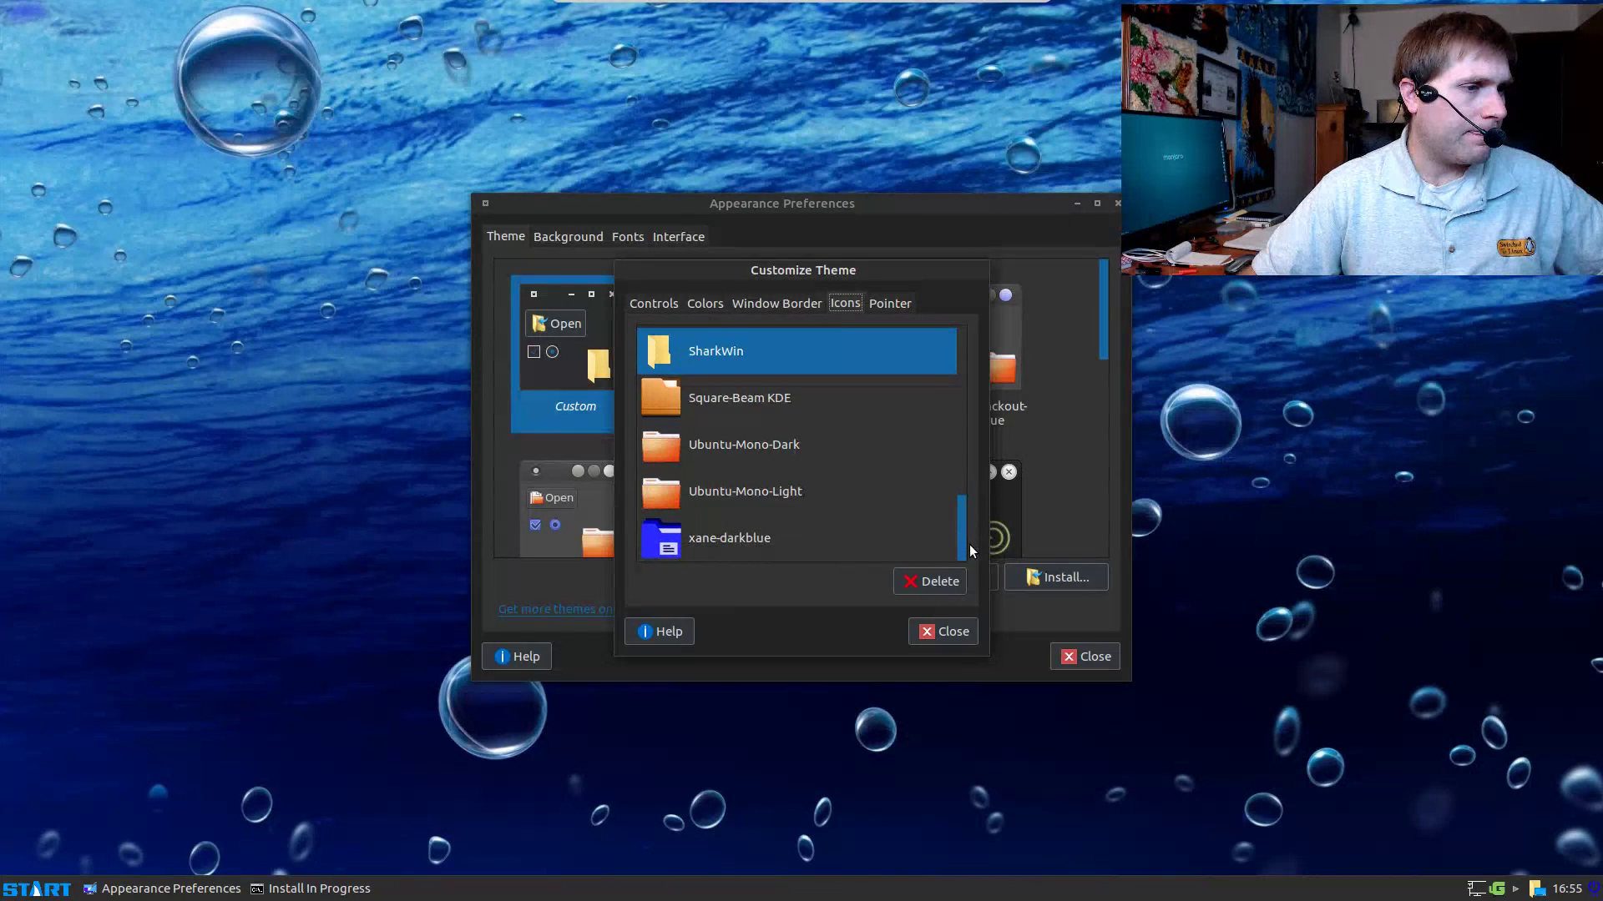
{"action": "left_click", "coordinate": [934, 632]}
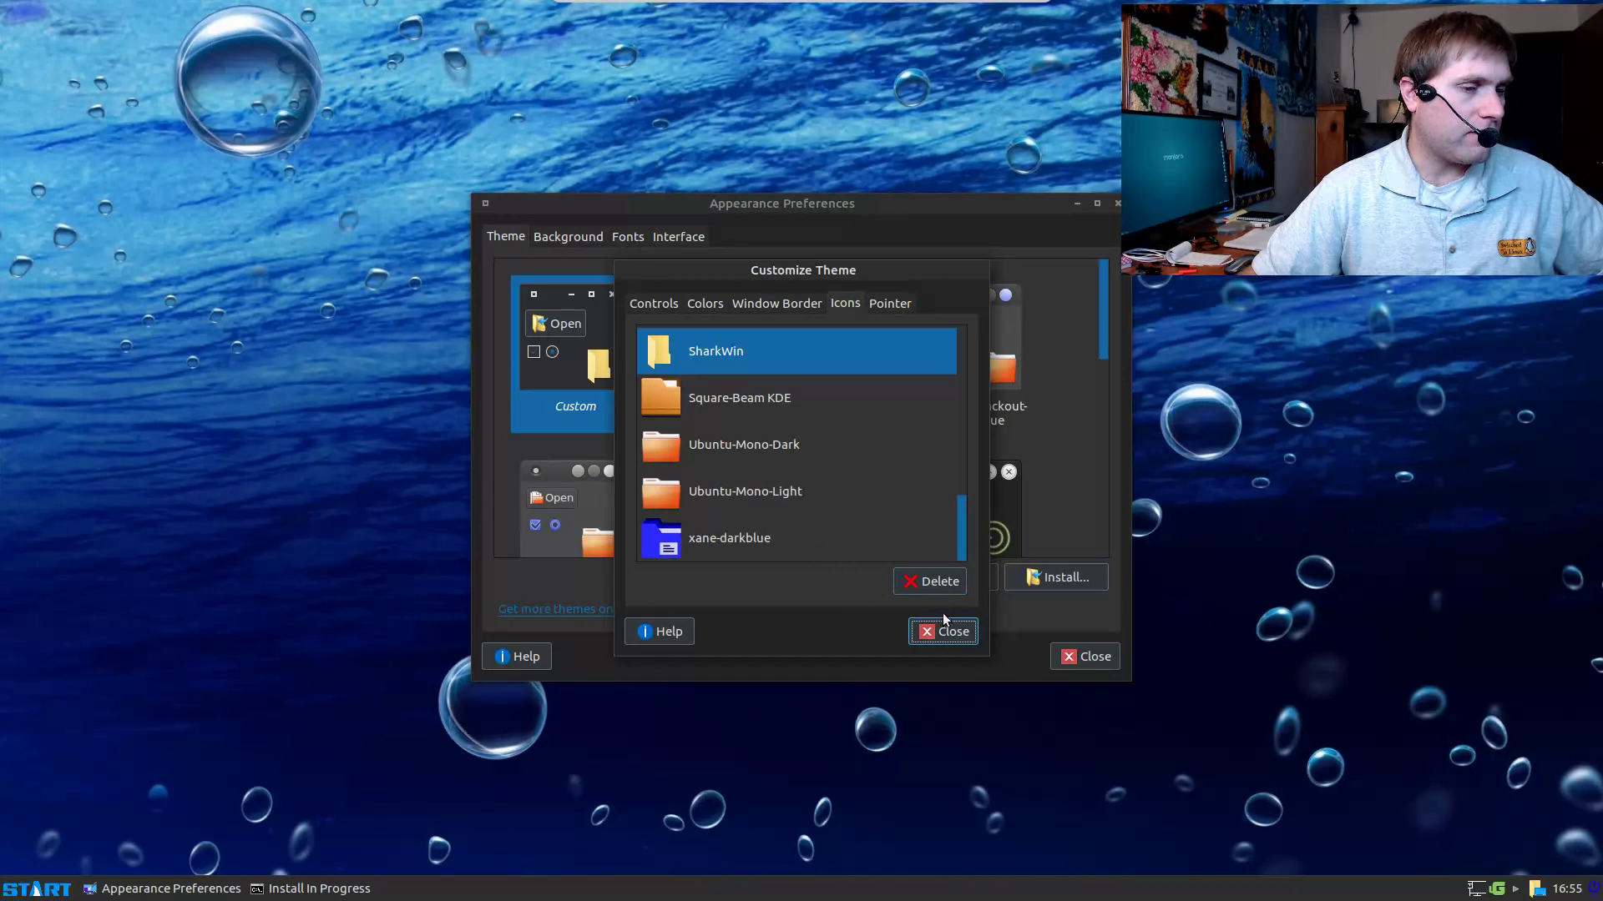
Step: Reposition the Customize Theme dialog and try bringing up the Install In Progress window to check on it
{"action": "left_click_drag", "start_coordinate": [880, 277], "coordinate": [955, 306]}
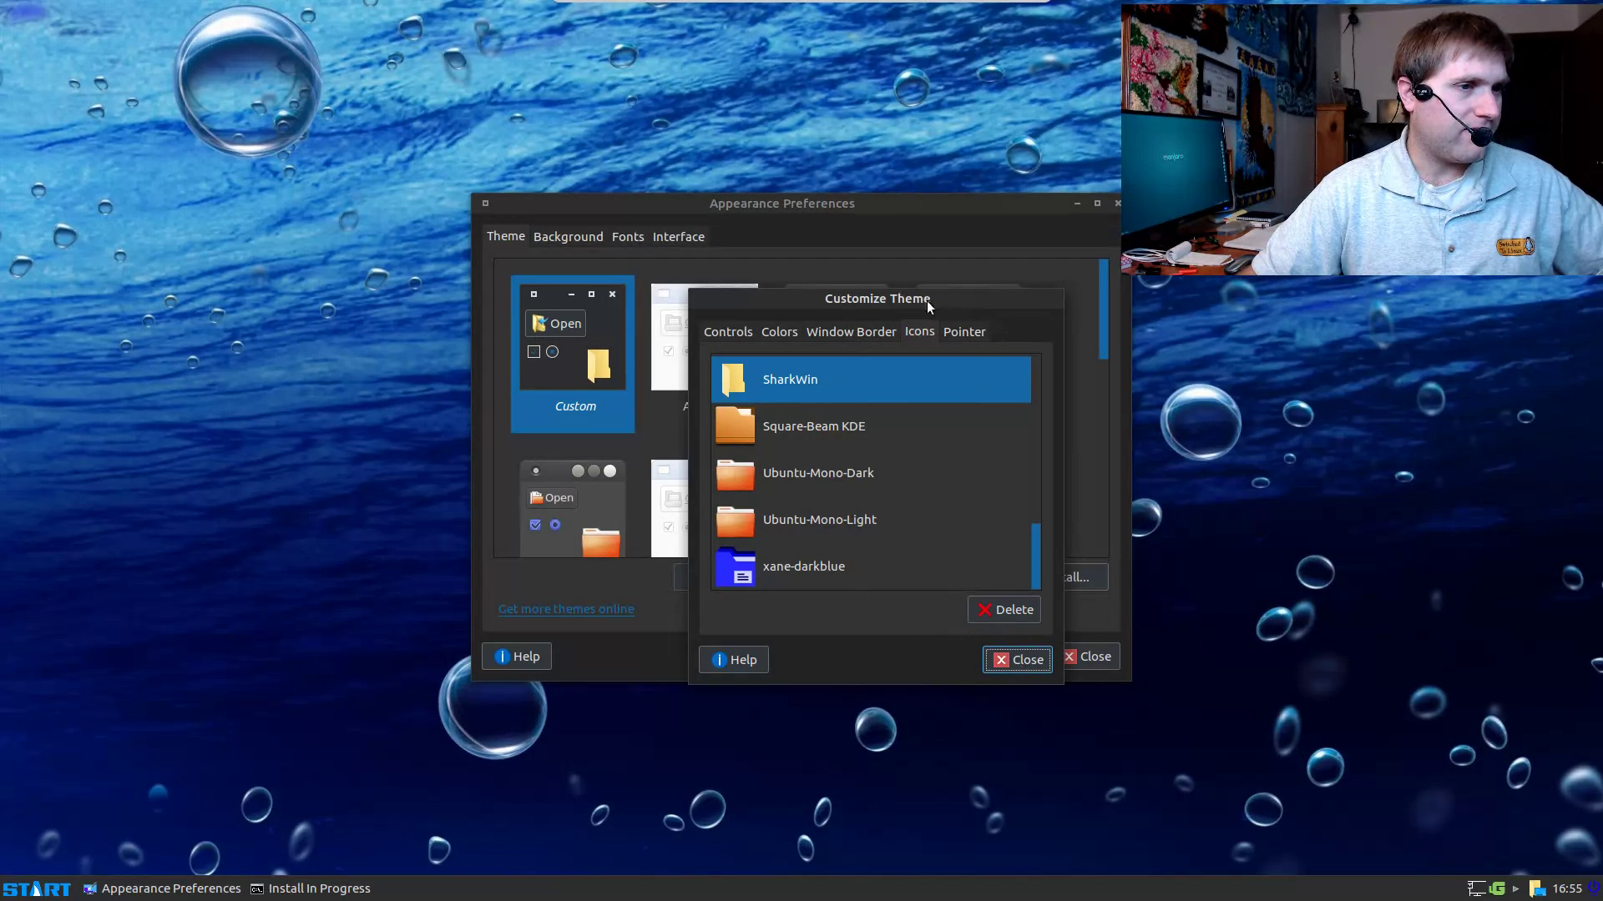
{"action": "left_click_drag", "start_coordinate": [926, 301], "coordinate": [349, 255]}
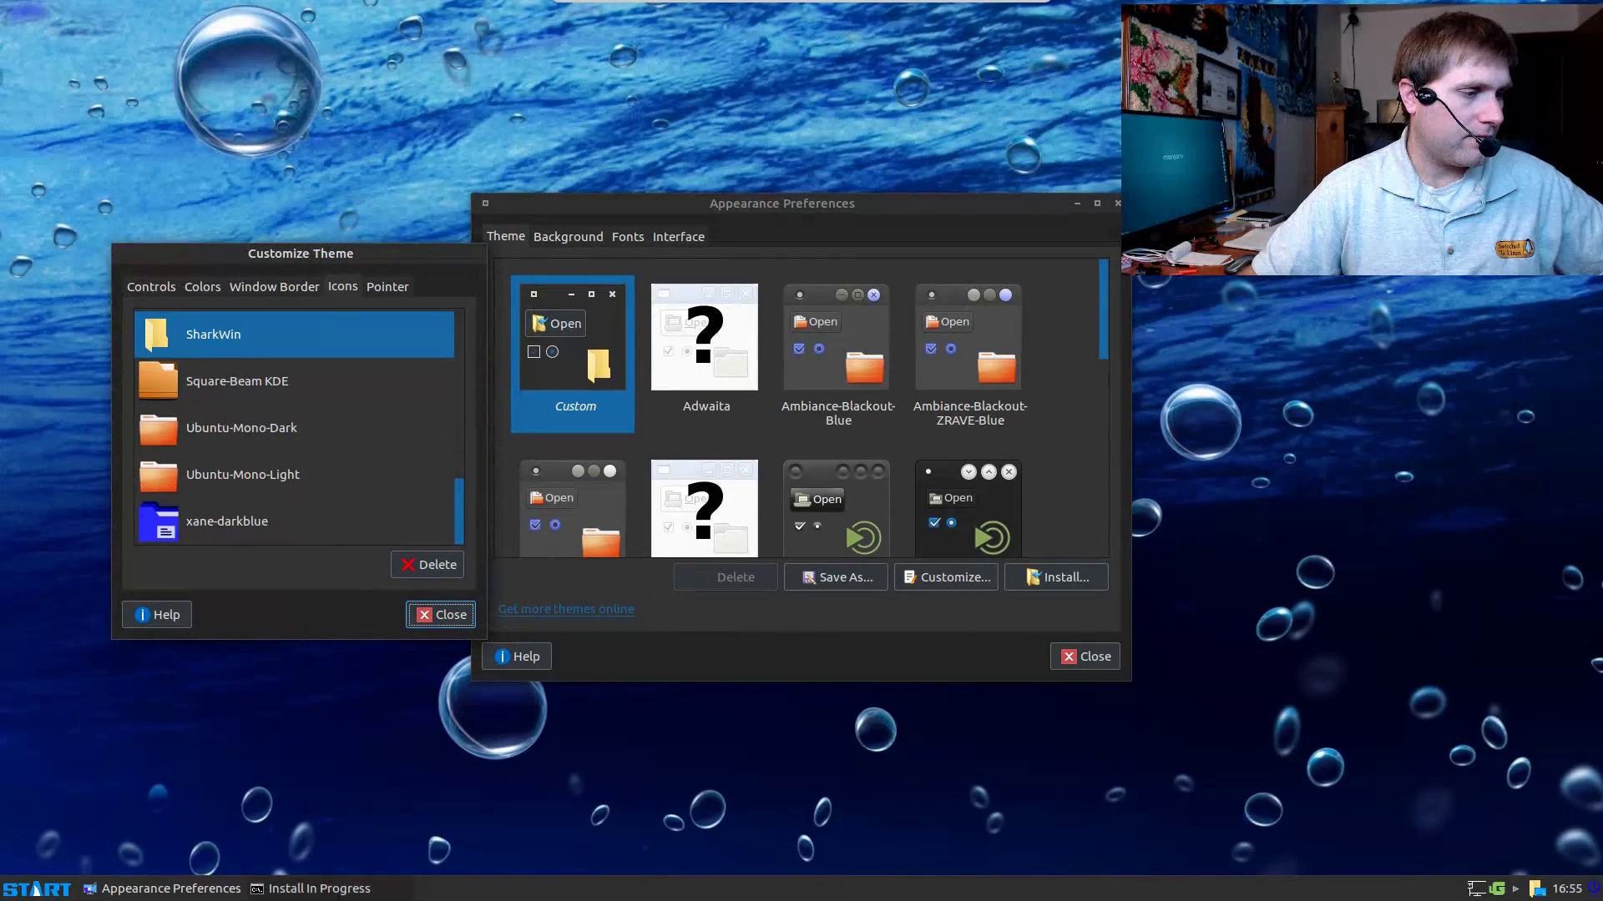
{"action": "left_click", "coordinate": [311, 888]}
{"action": "left_click", "coordinate": [311, 888]}
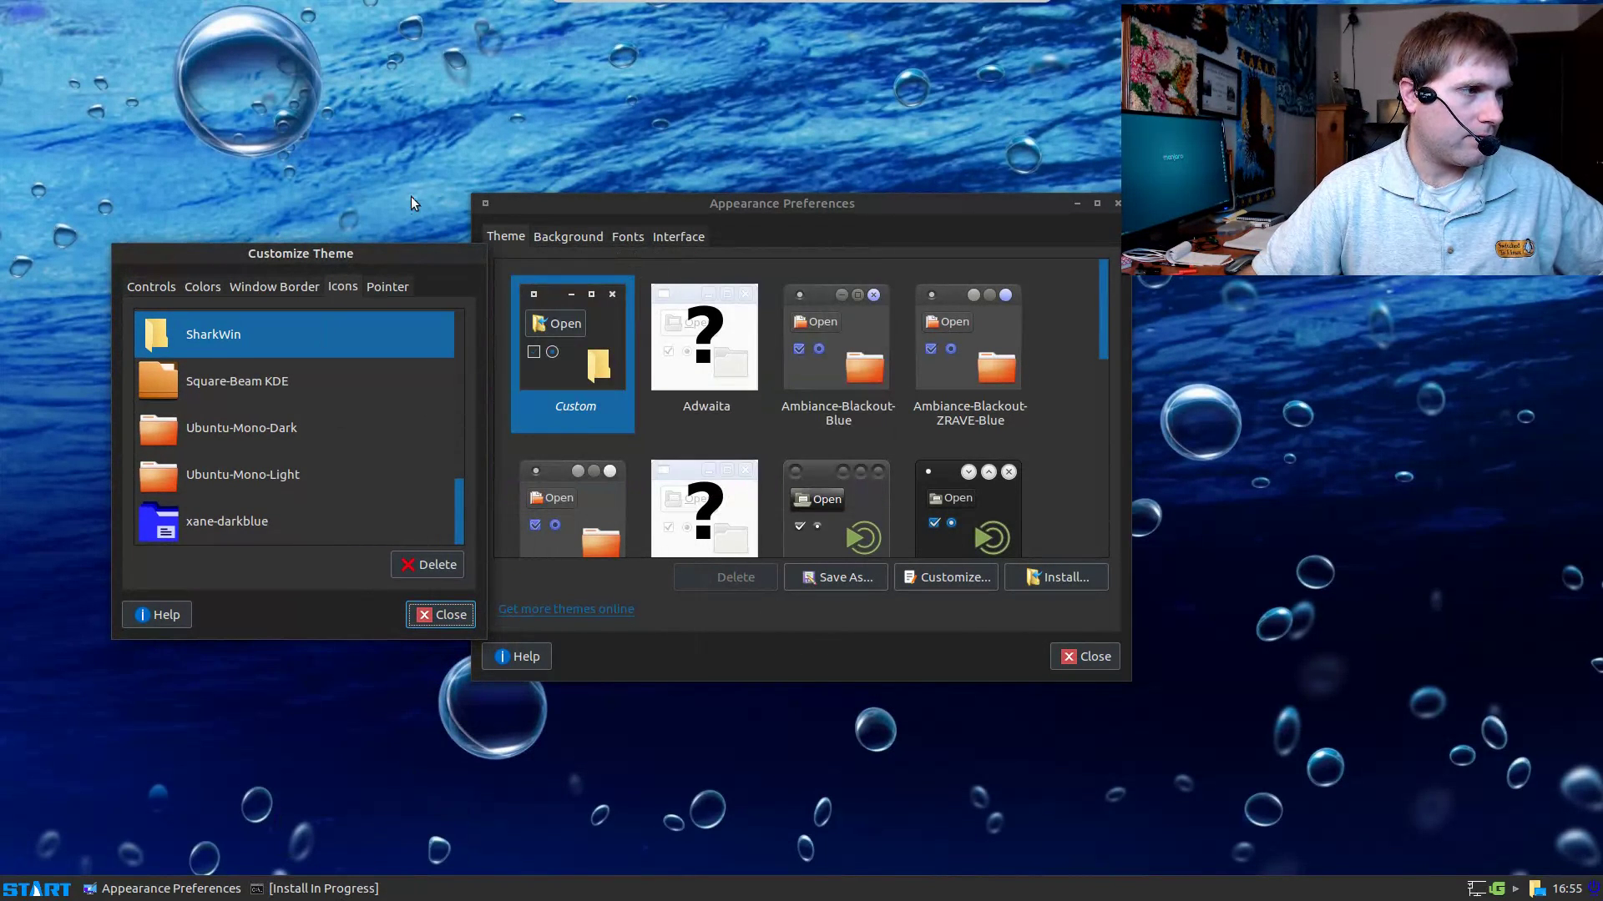
{"action": "left_click_drag", "start_coordinate": [388, 260], "coordinate": [607, 331]}
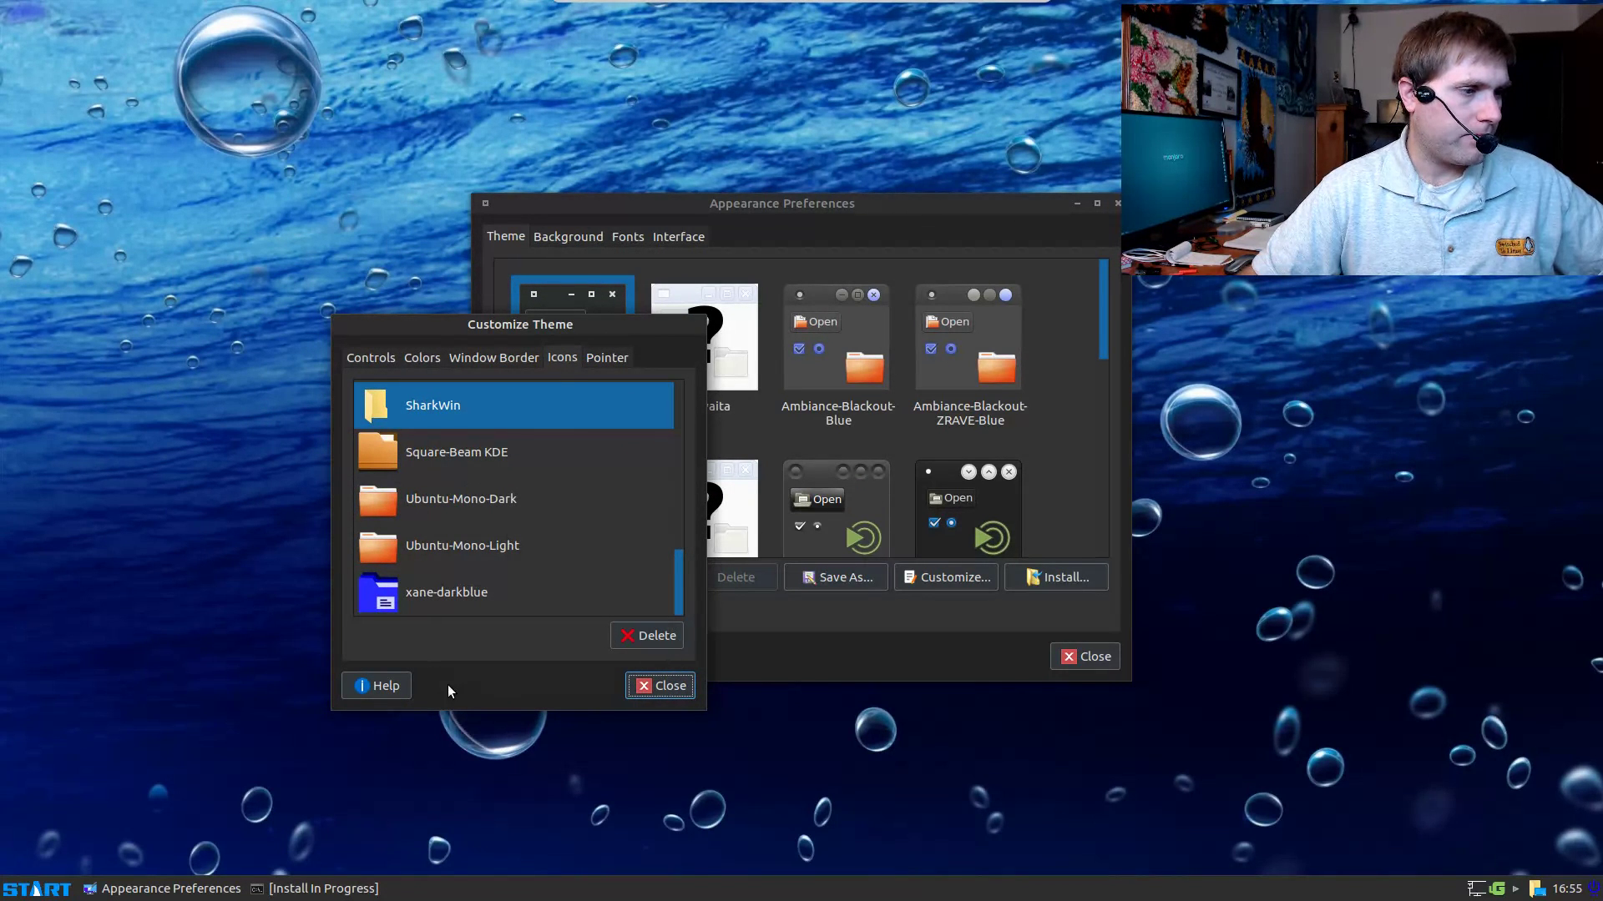
{"action": "left_click_drag", "start_coordinate": [683, 318], "coordinate": [907, 377]}
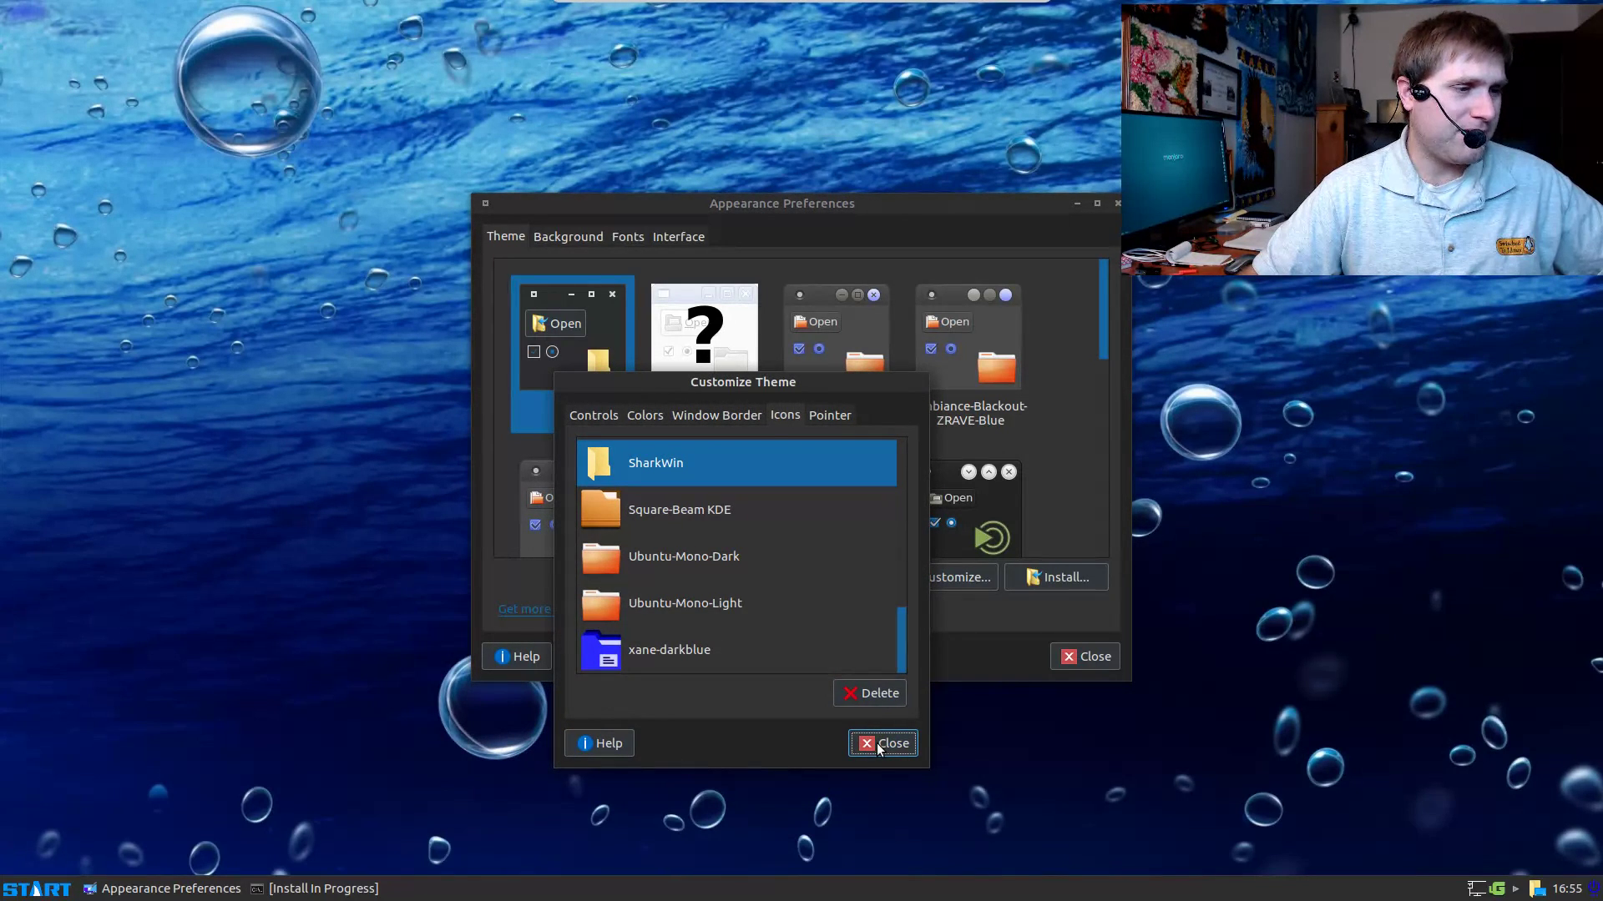
Step: Check the window options of Appearance Preferences, dismiss them, and move the Customize Theme and Marco dialogs
{"action": "right_click", "coordinate": [163, 888]}
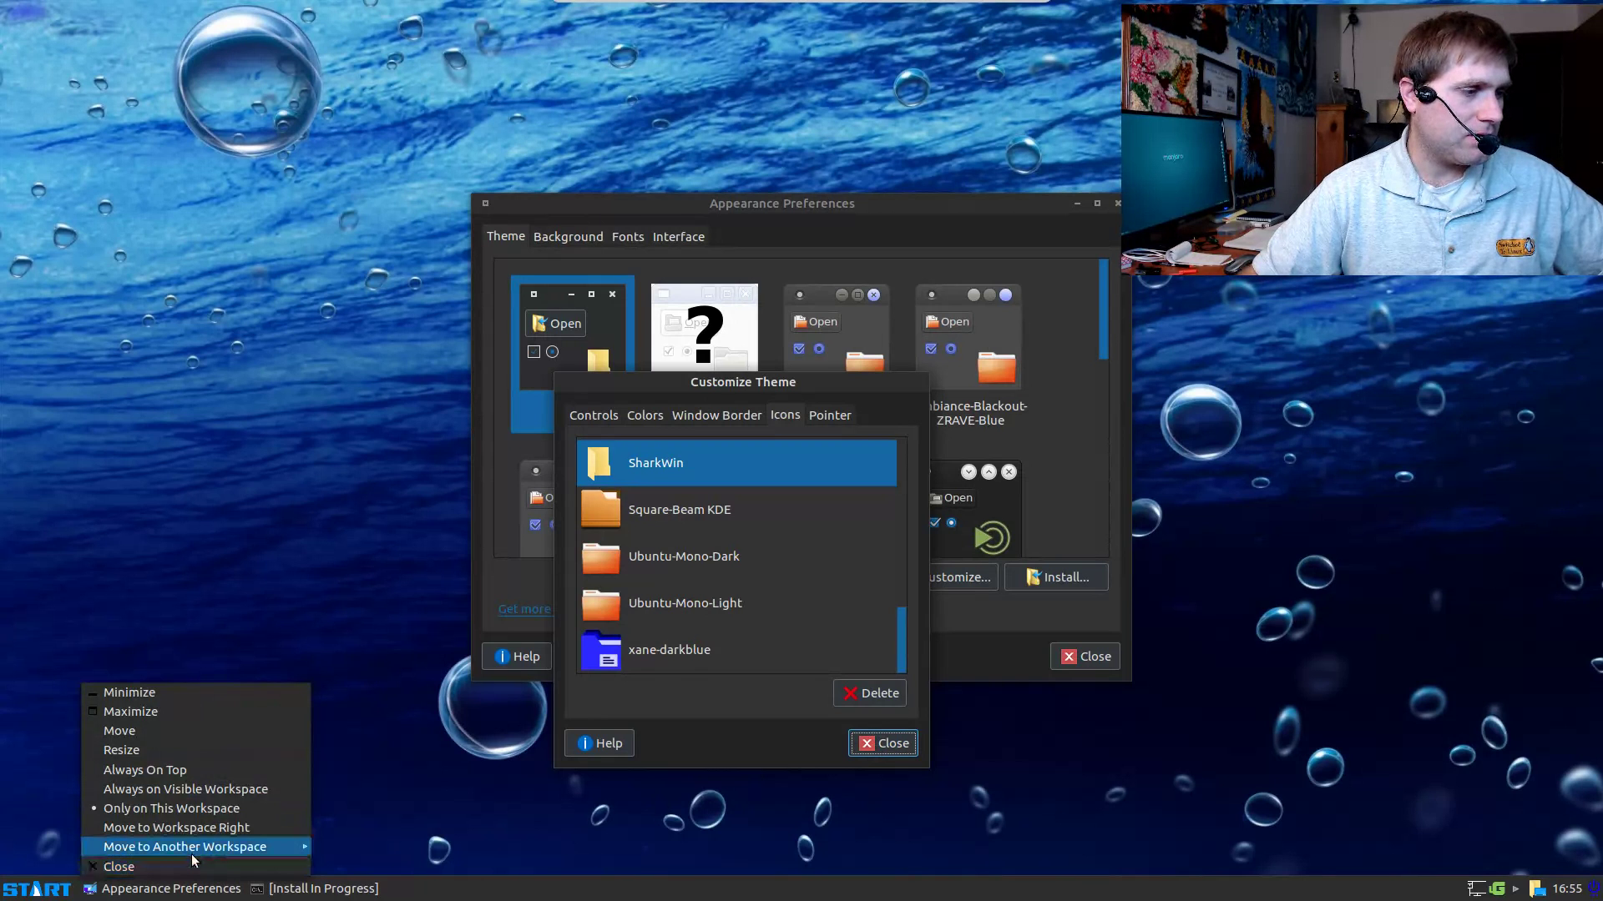
{"action": "key", "text": "Escape"}
{"action": "left_click_drag", "start_coordinate": [718, 381], "coordinate": [754, 332]}
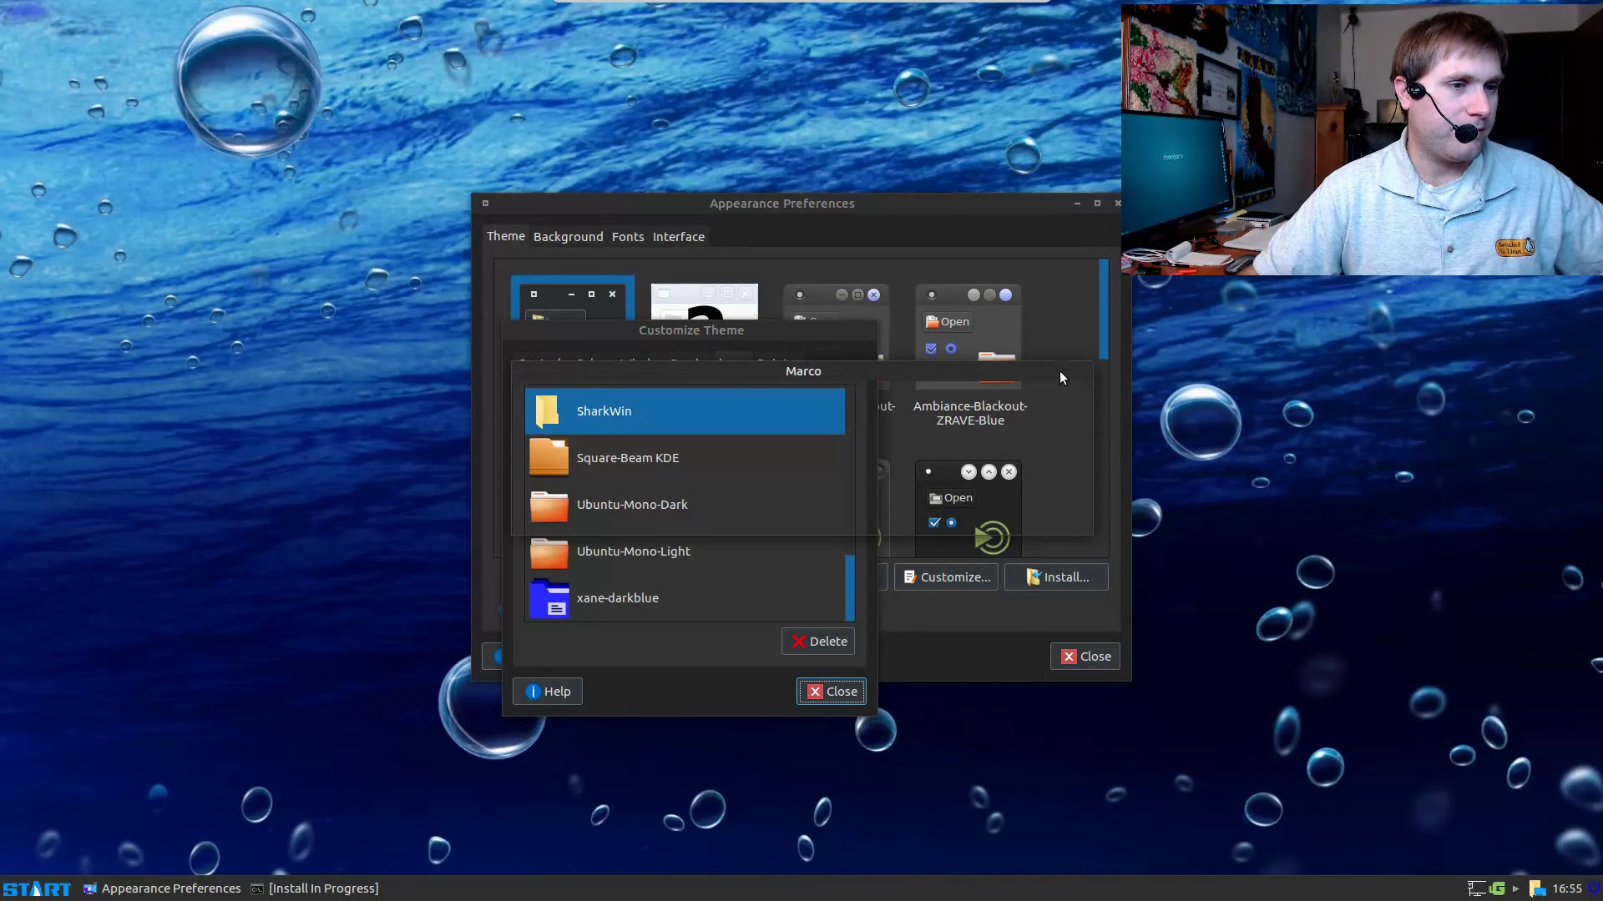
{"action": "left_click_drag", "start_coordinate": [932, 374], "coordinate": [1041, 450]}
Step: Check the Install In Progress window's progress and move the Marco and Customize Theme dialogs apart
{"action": "left_click", "coordinate": [281, 890]}
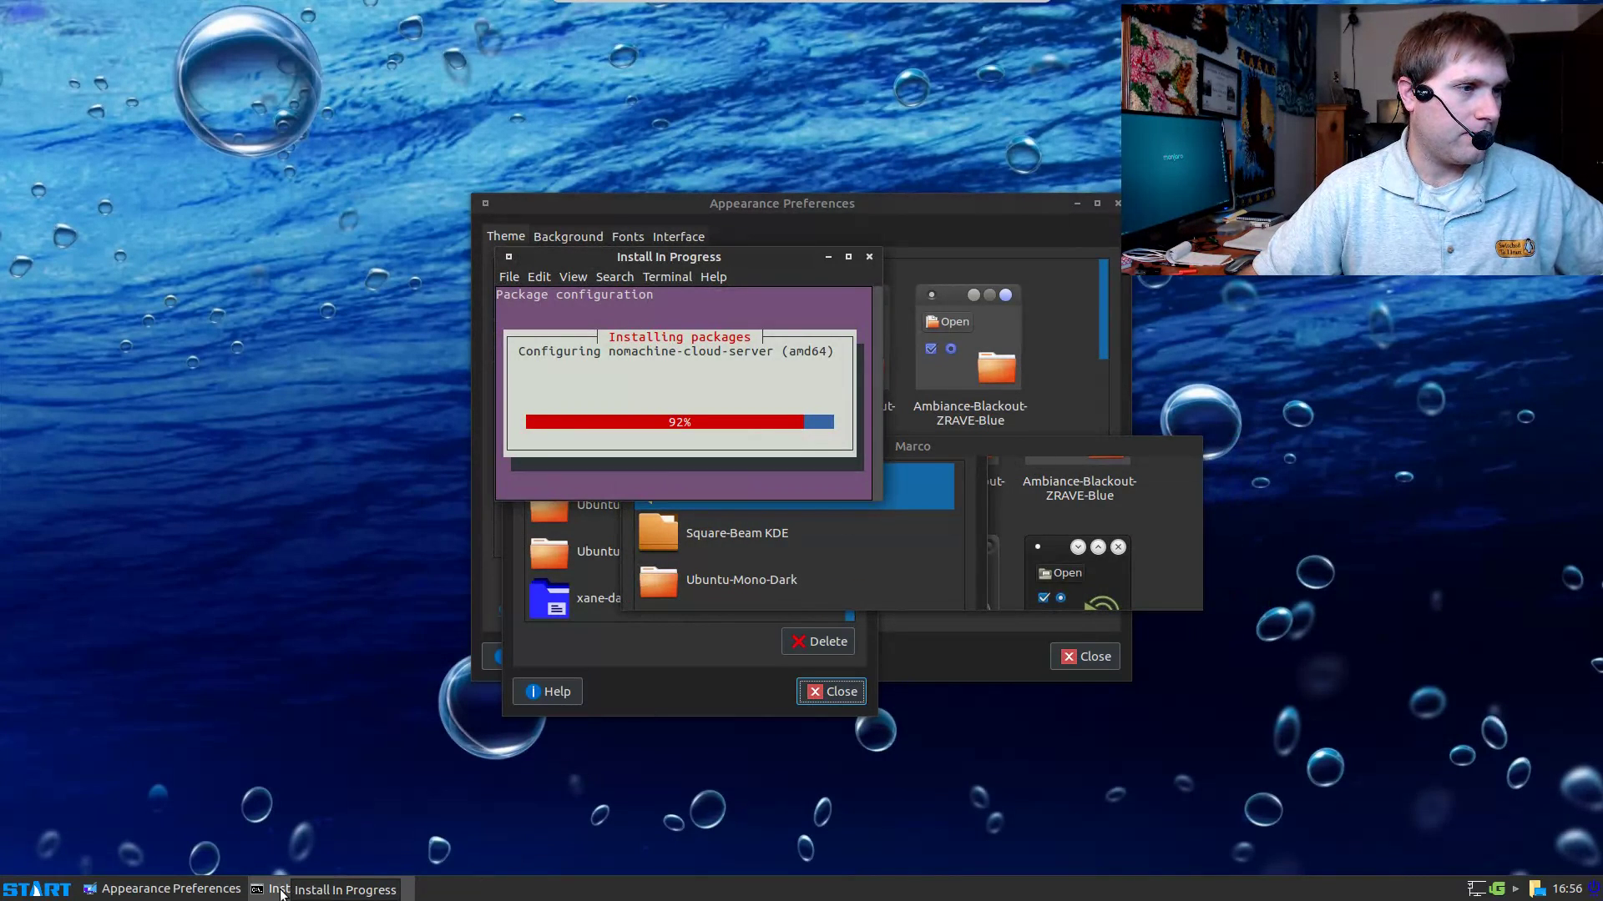
{"action": "left_click", "coordinate": [282, 891]}
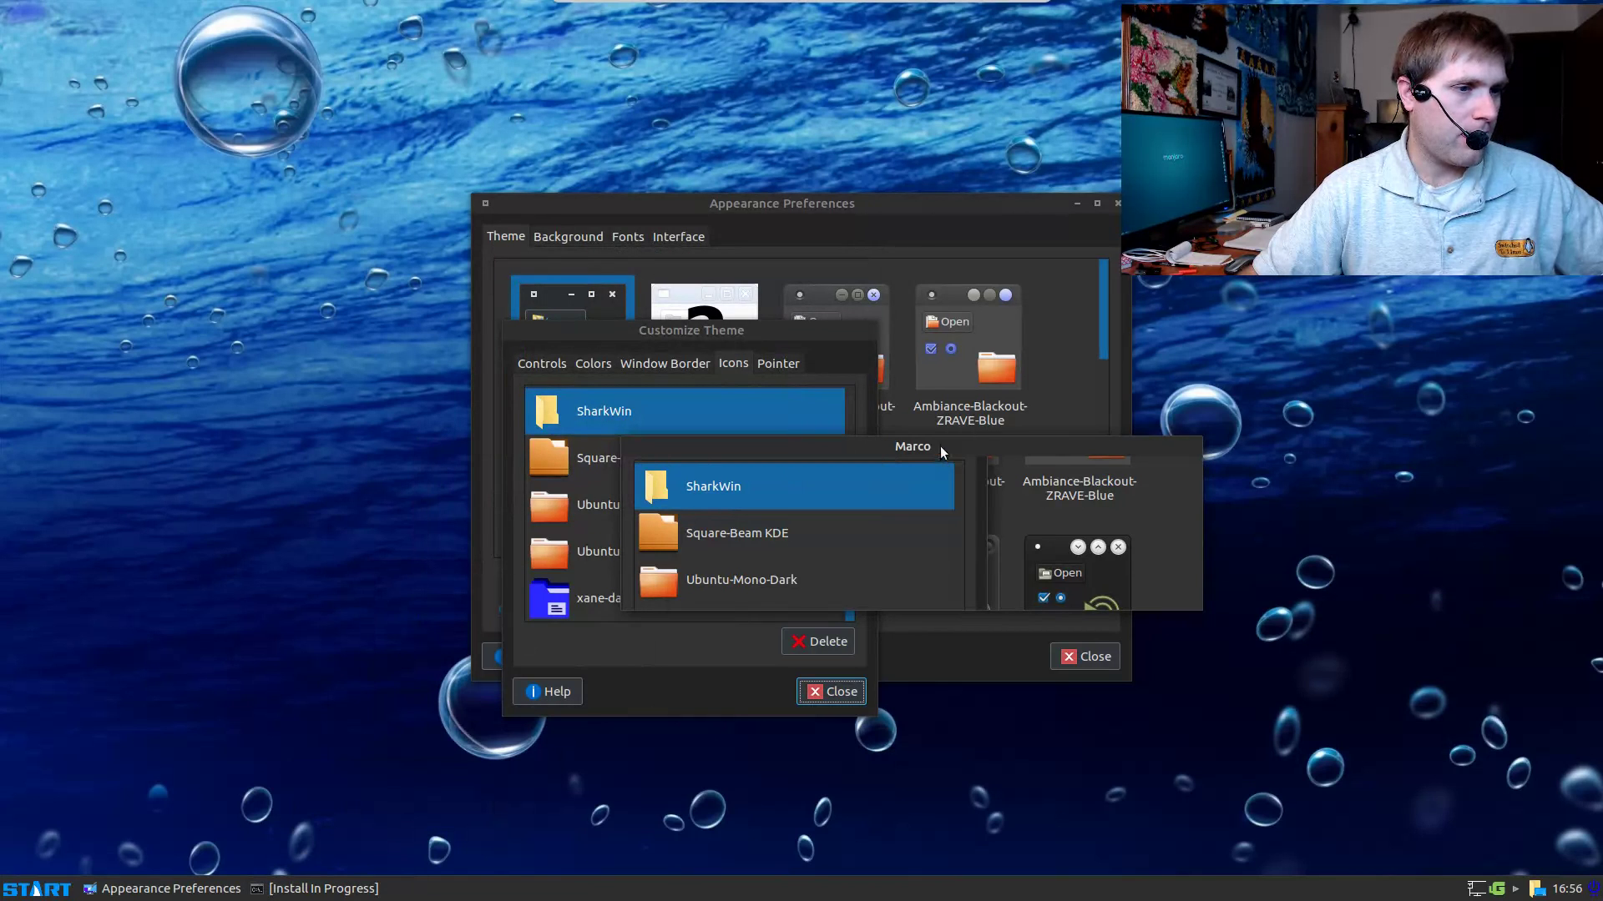
{"action": "left_click_drag", "start_coordinate": [939, 445], "coordinate": [970, 354]}
{"action": "left_click_drag", "start_coordinate": [1204, 370], "coordinate": [1236, 351]}
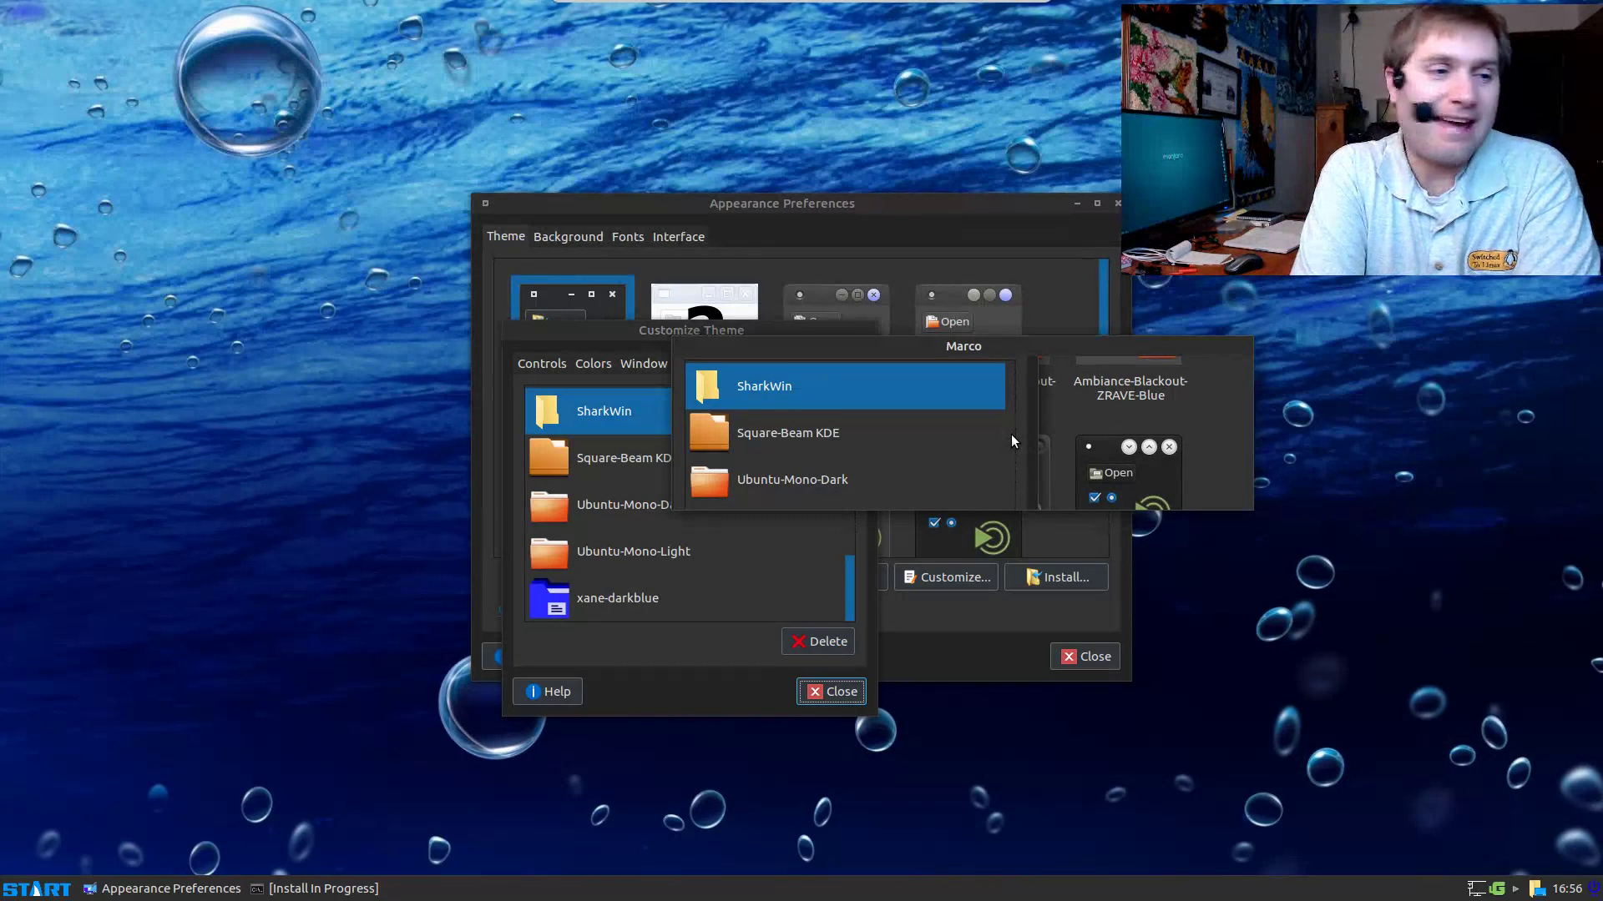
{"action": "left_click", "coordinate": [357, 889]}
{"action": "left_click", "coordinate": [357, 889]}
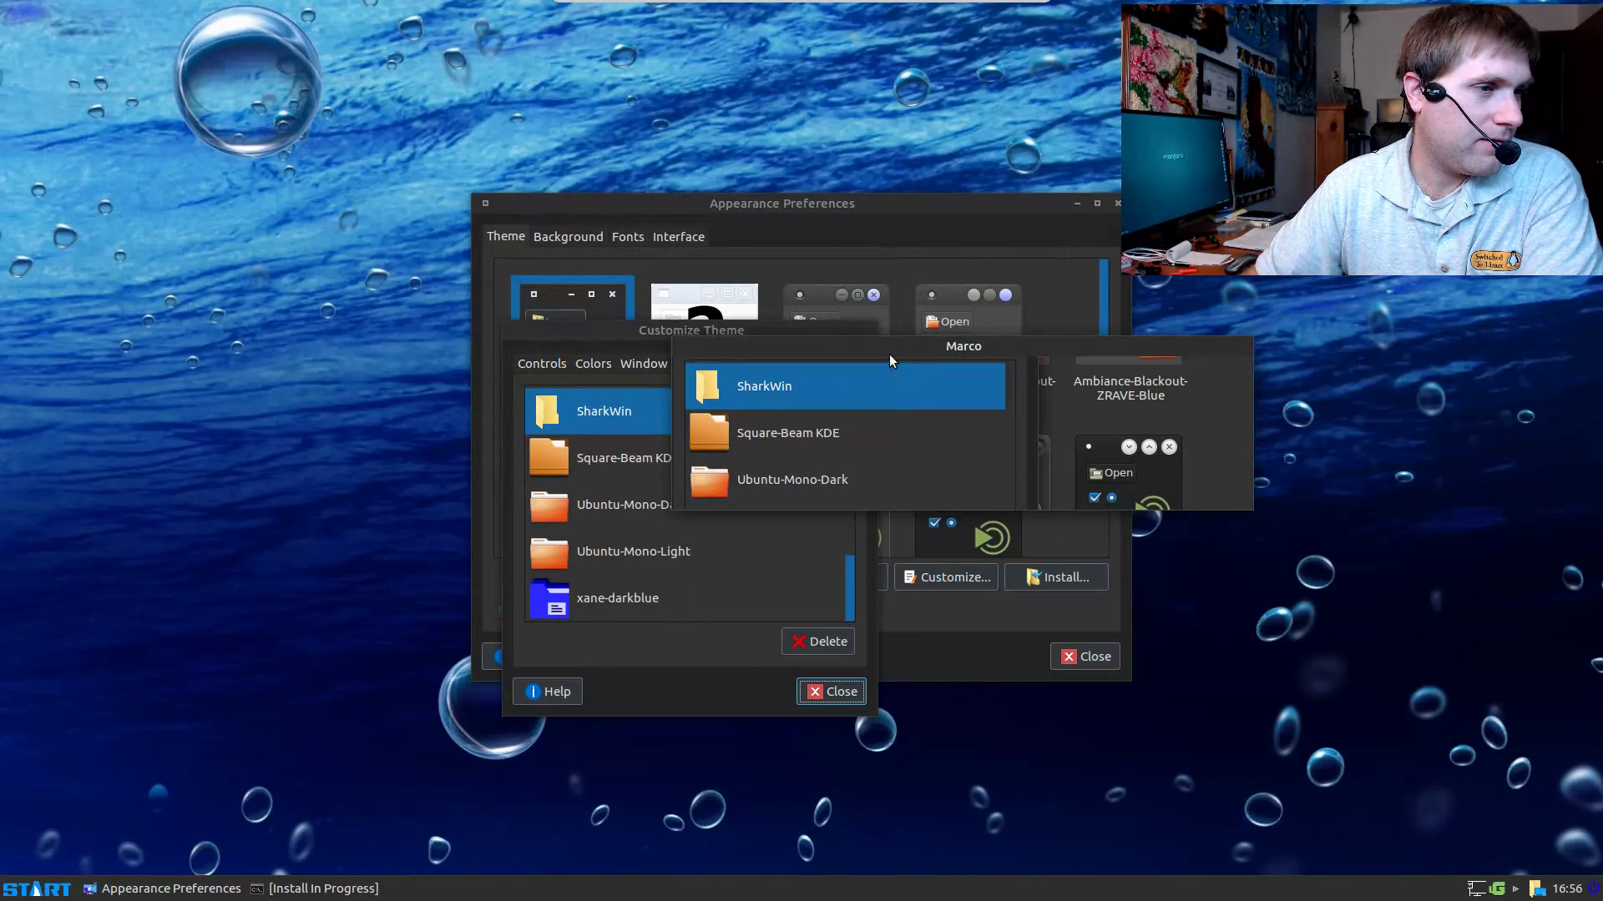
{"action": "left_click_drag", "start_coordinate": [564, 336], "coordinate": [612, 380]}
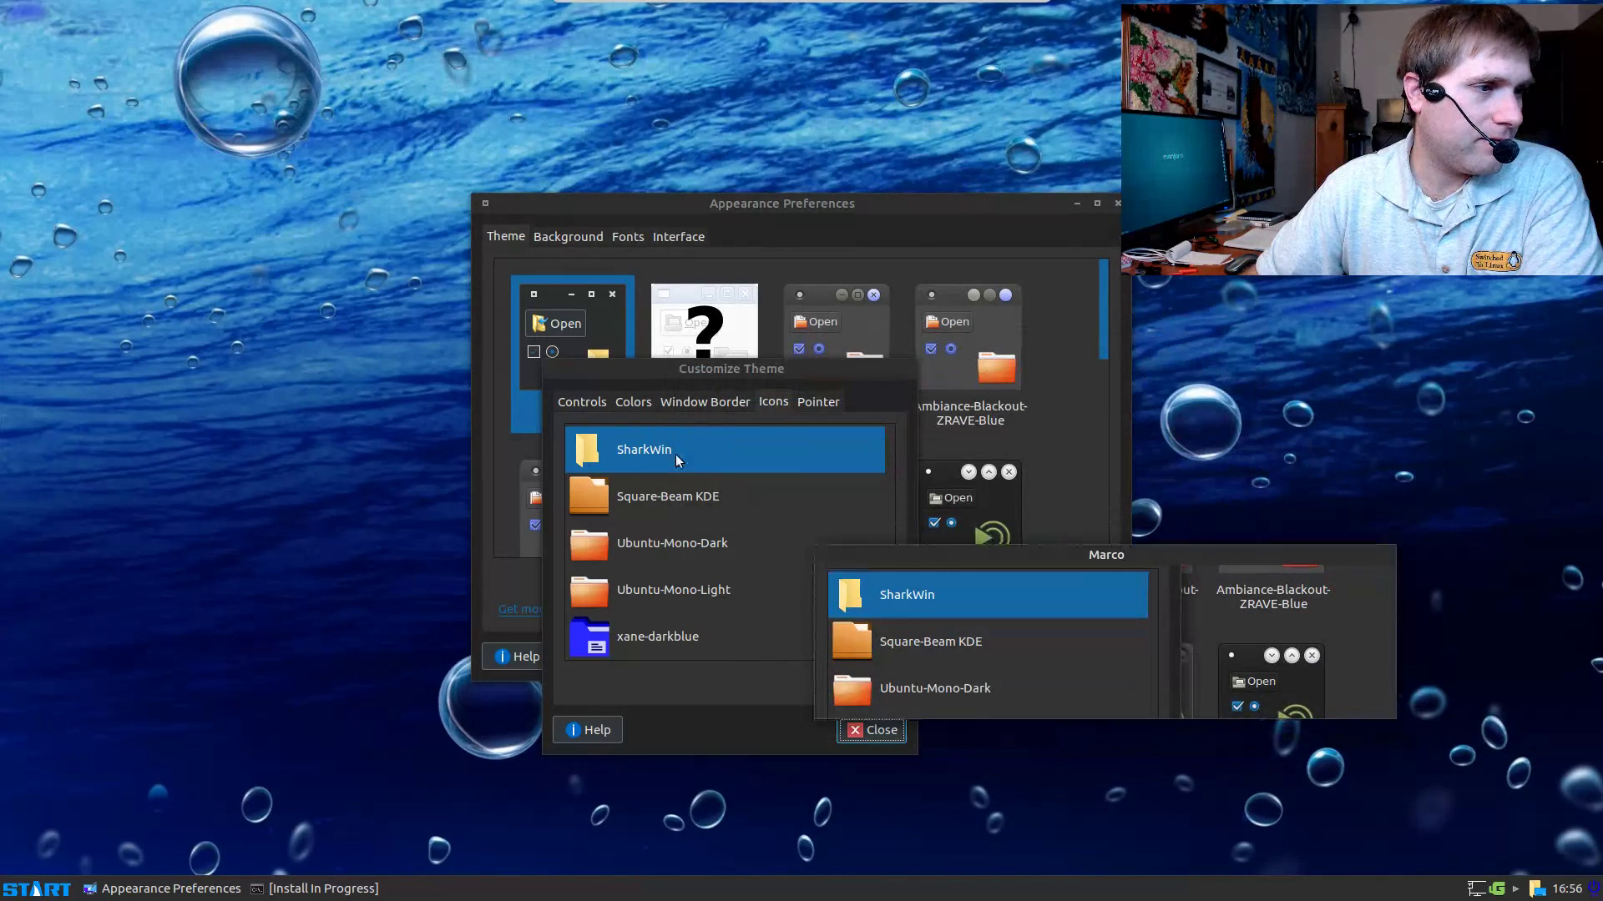
{"action": "left_click_drag", "start_coordinate": [735, 351], "coordinate": [570, 267]}
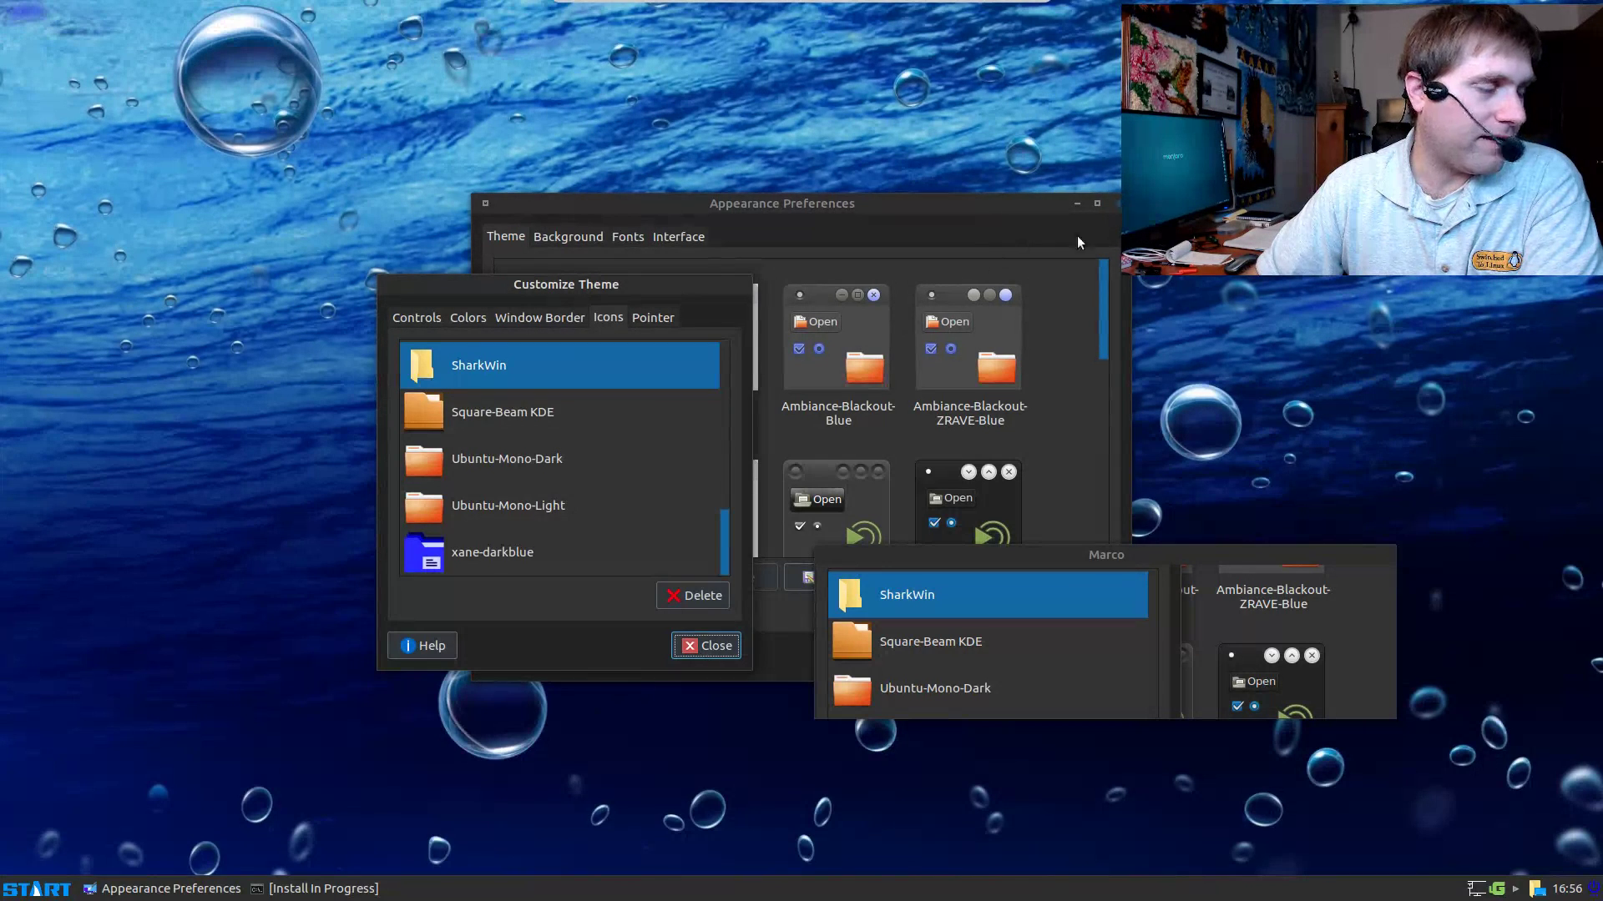
Step: Launch MATE System Monitor from the System category and move its window toward the middle of the desktop
{"action": "left_click", "coordinate": [37, 888]}
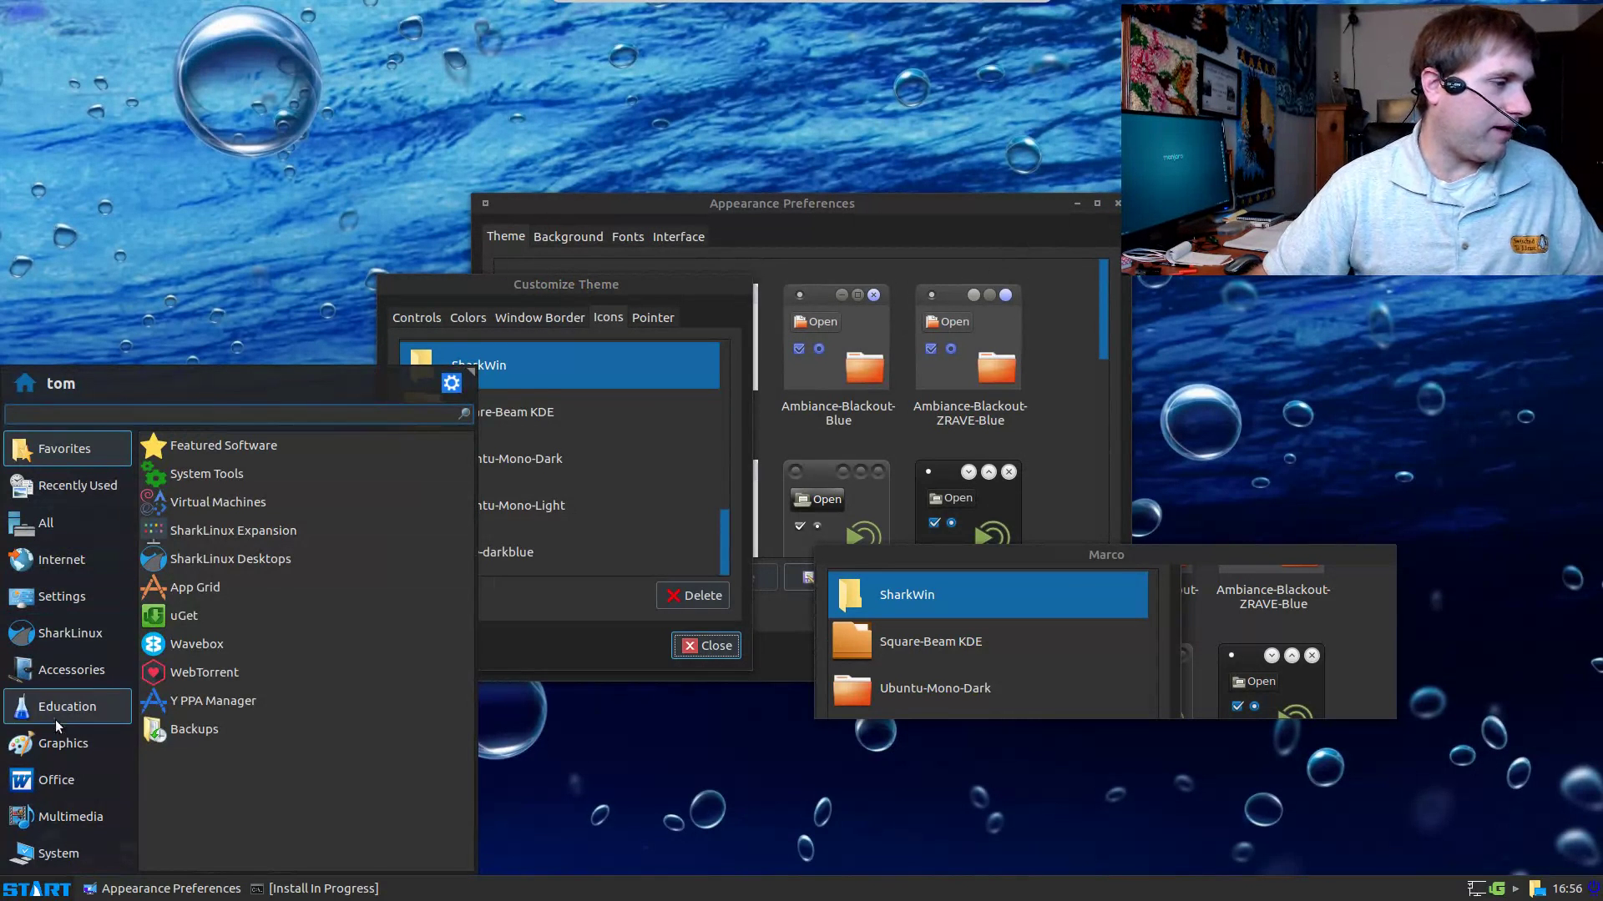
{"action": "left_click", "coordinate": [67, 853]}
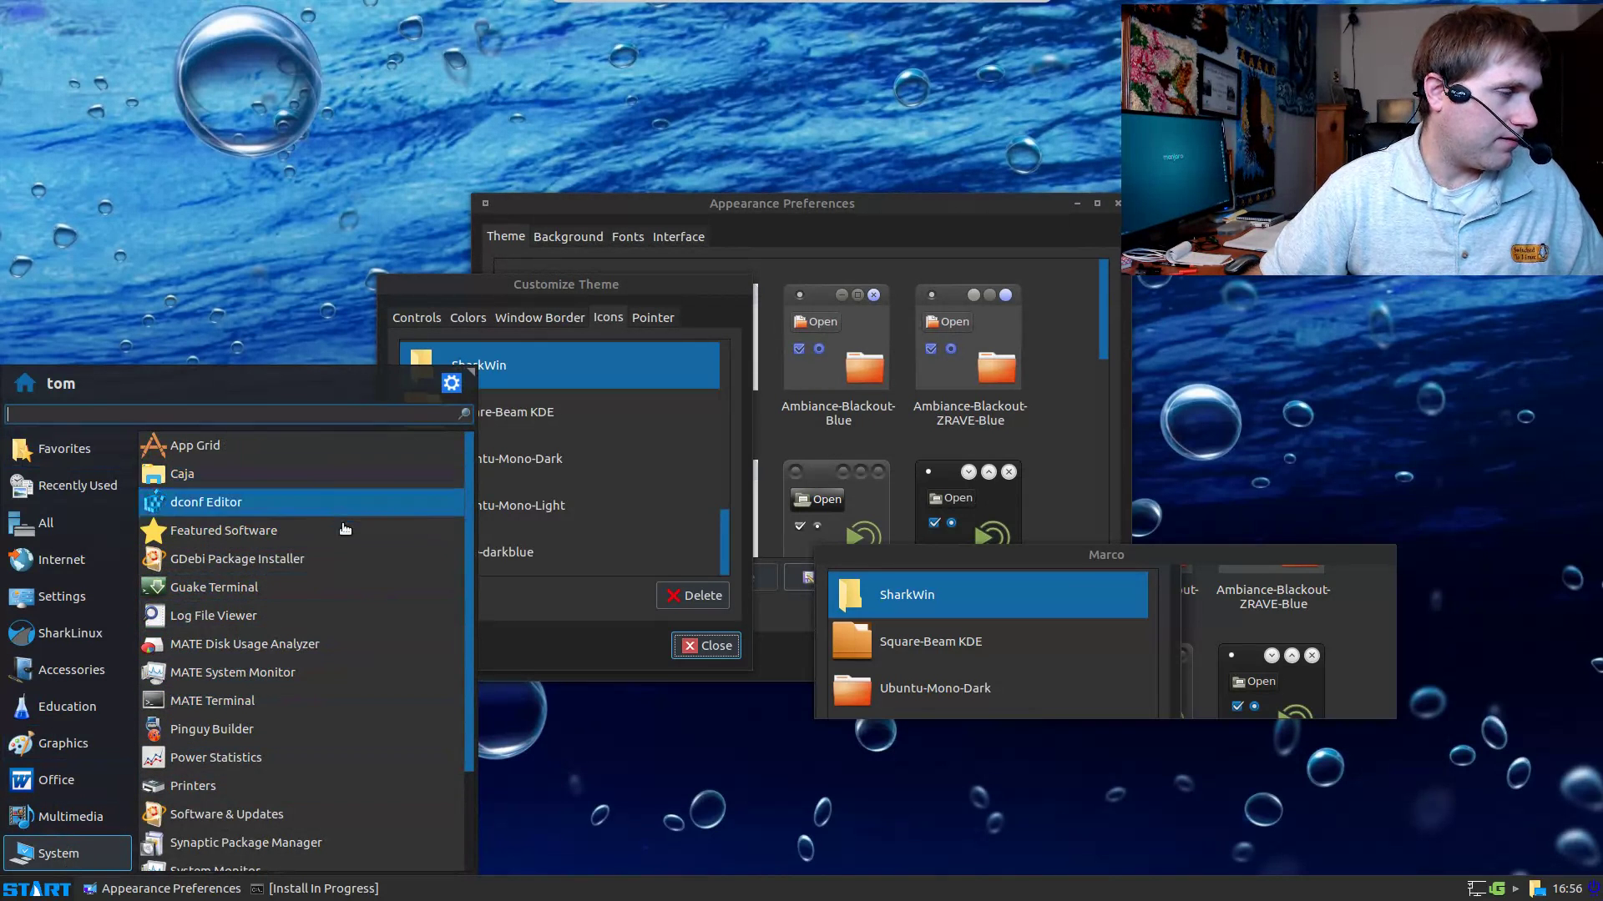
{"action": "scroll", "coordinate": [344, 529], "scroll_direction": "down", "scroll_amount": 3}
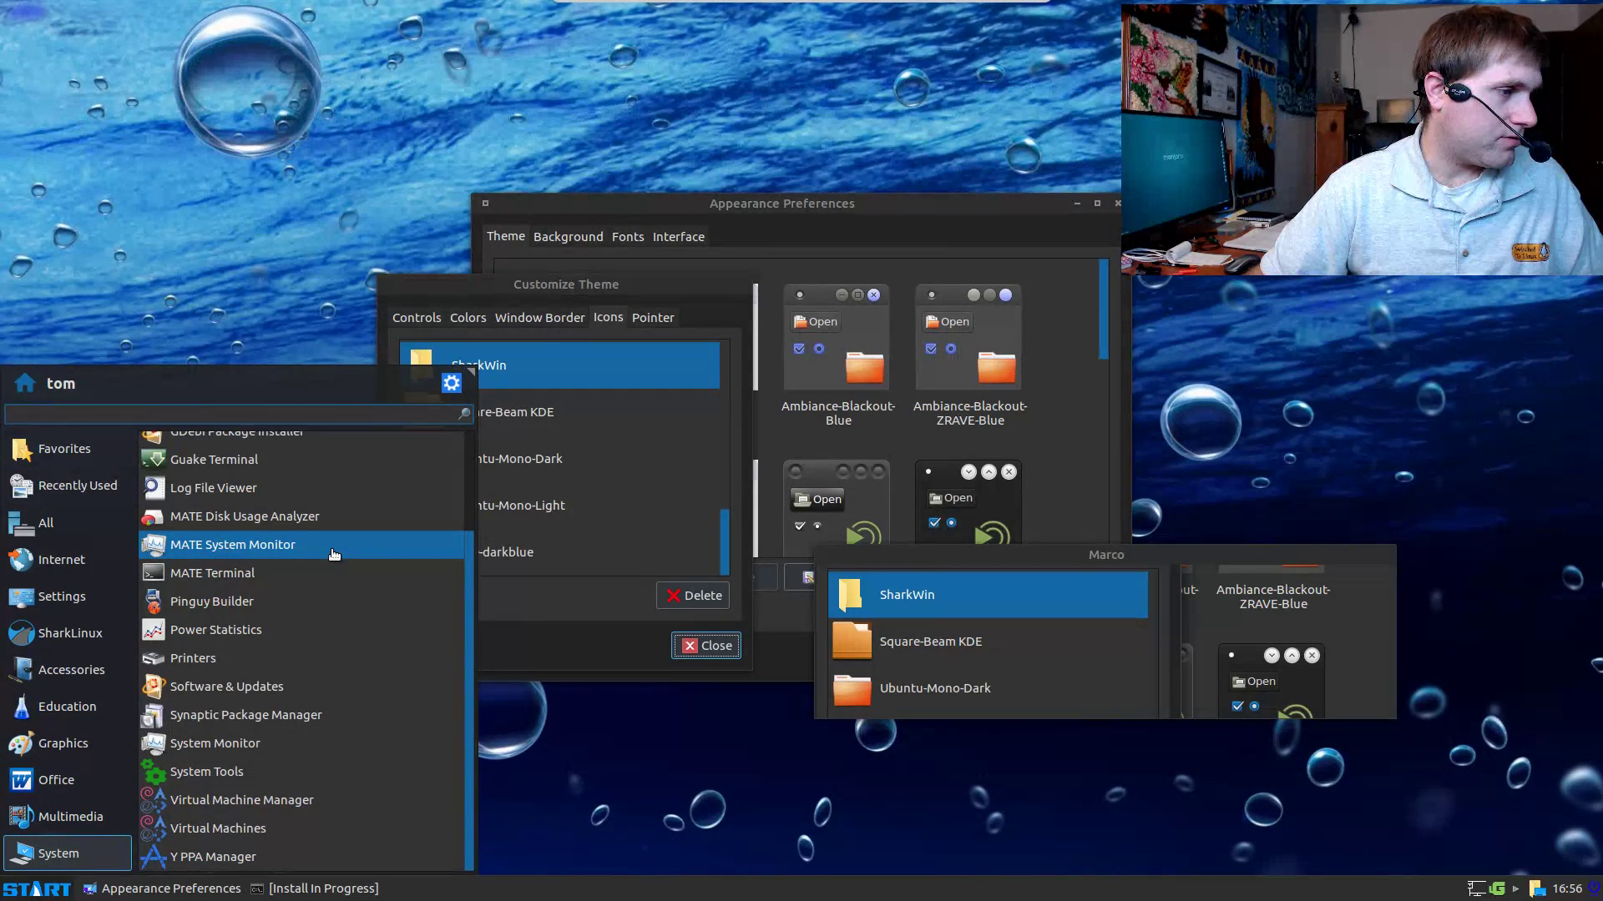
{"action": "left_click", "coordinate": [334, 555]}
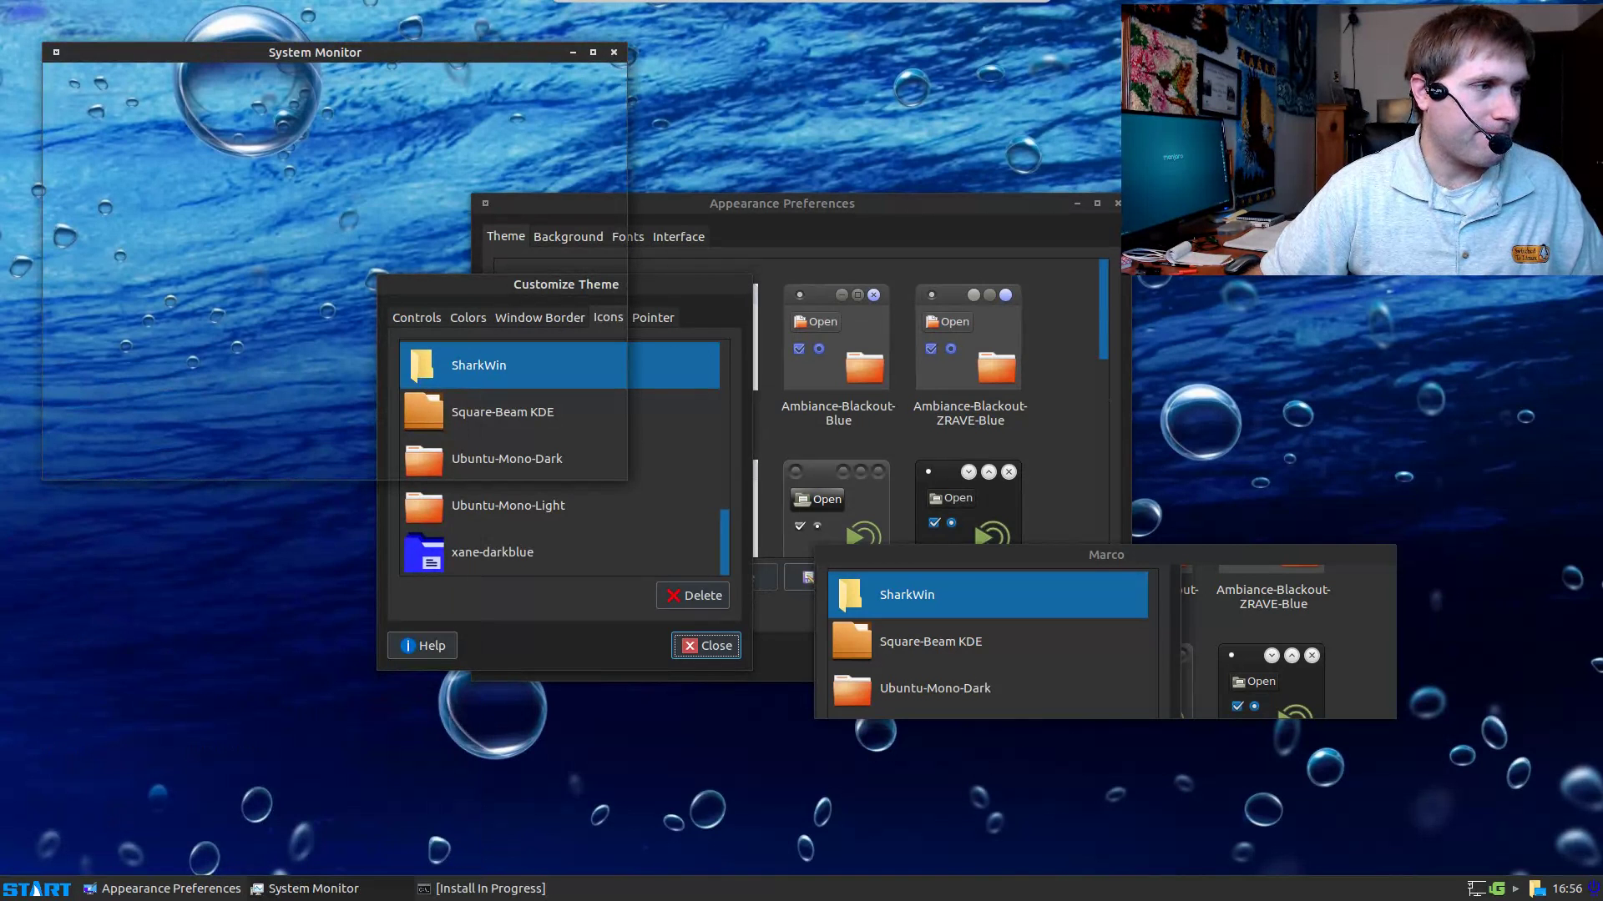
{"action": "left_click_drag", "start_coordinate": [307, 59], "coordinate": [538, 224]}
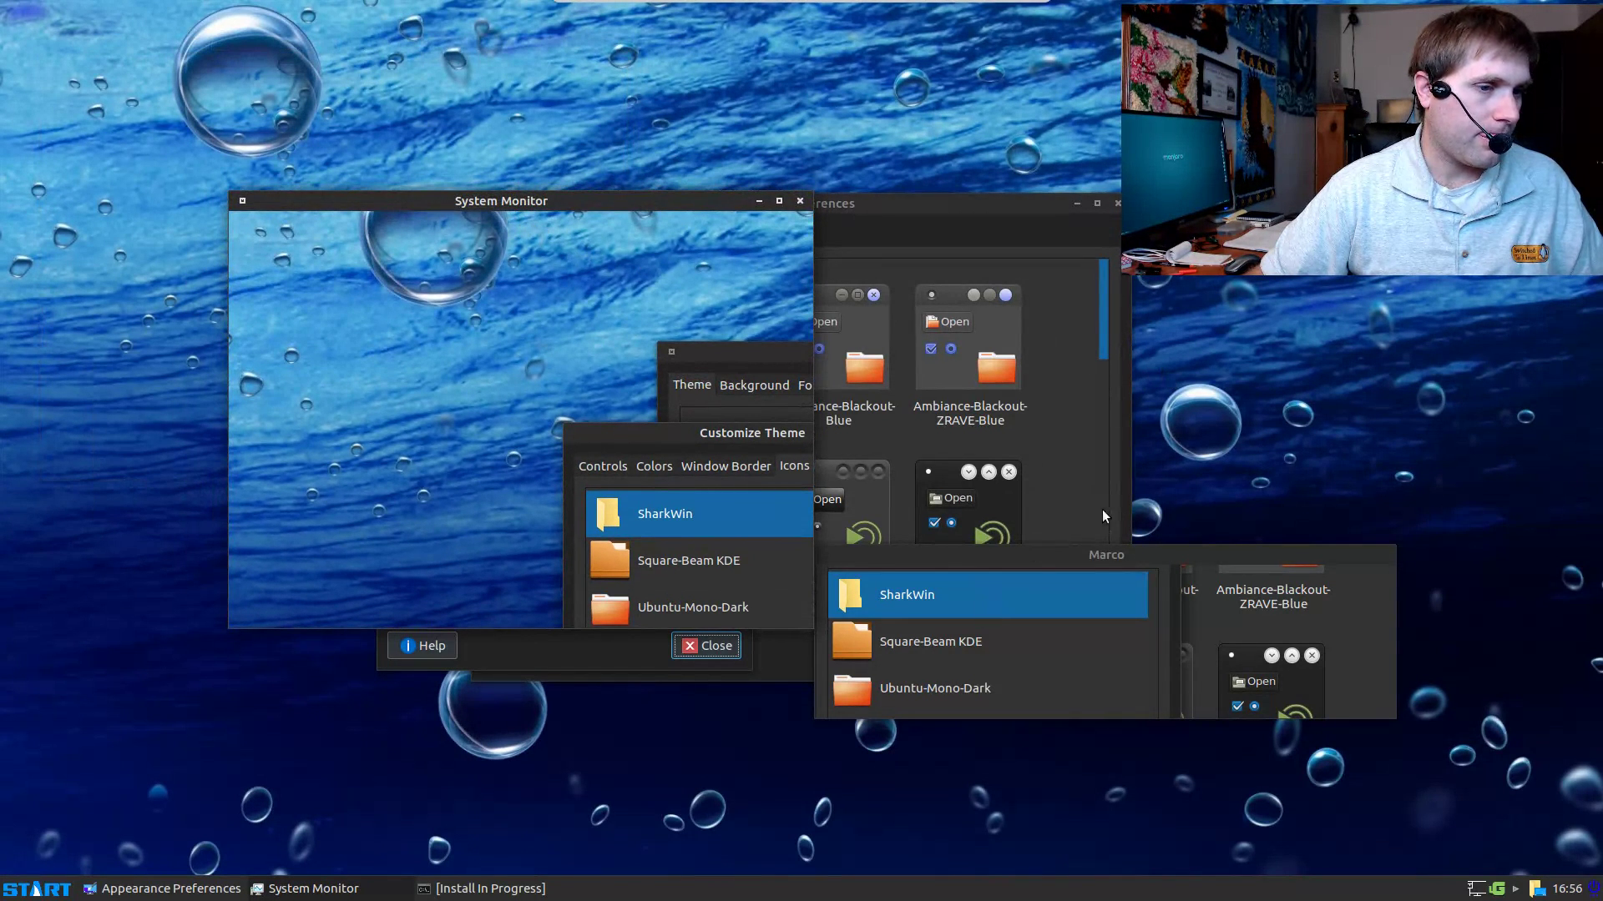
Step: Check the package installation progress in the Install In Progress window, shifting the System Monitor window slightly
{"action": "left_click", "coordinate": [441, 891]}
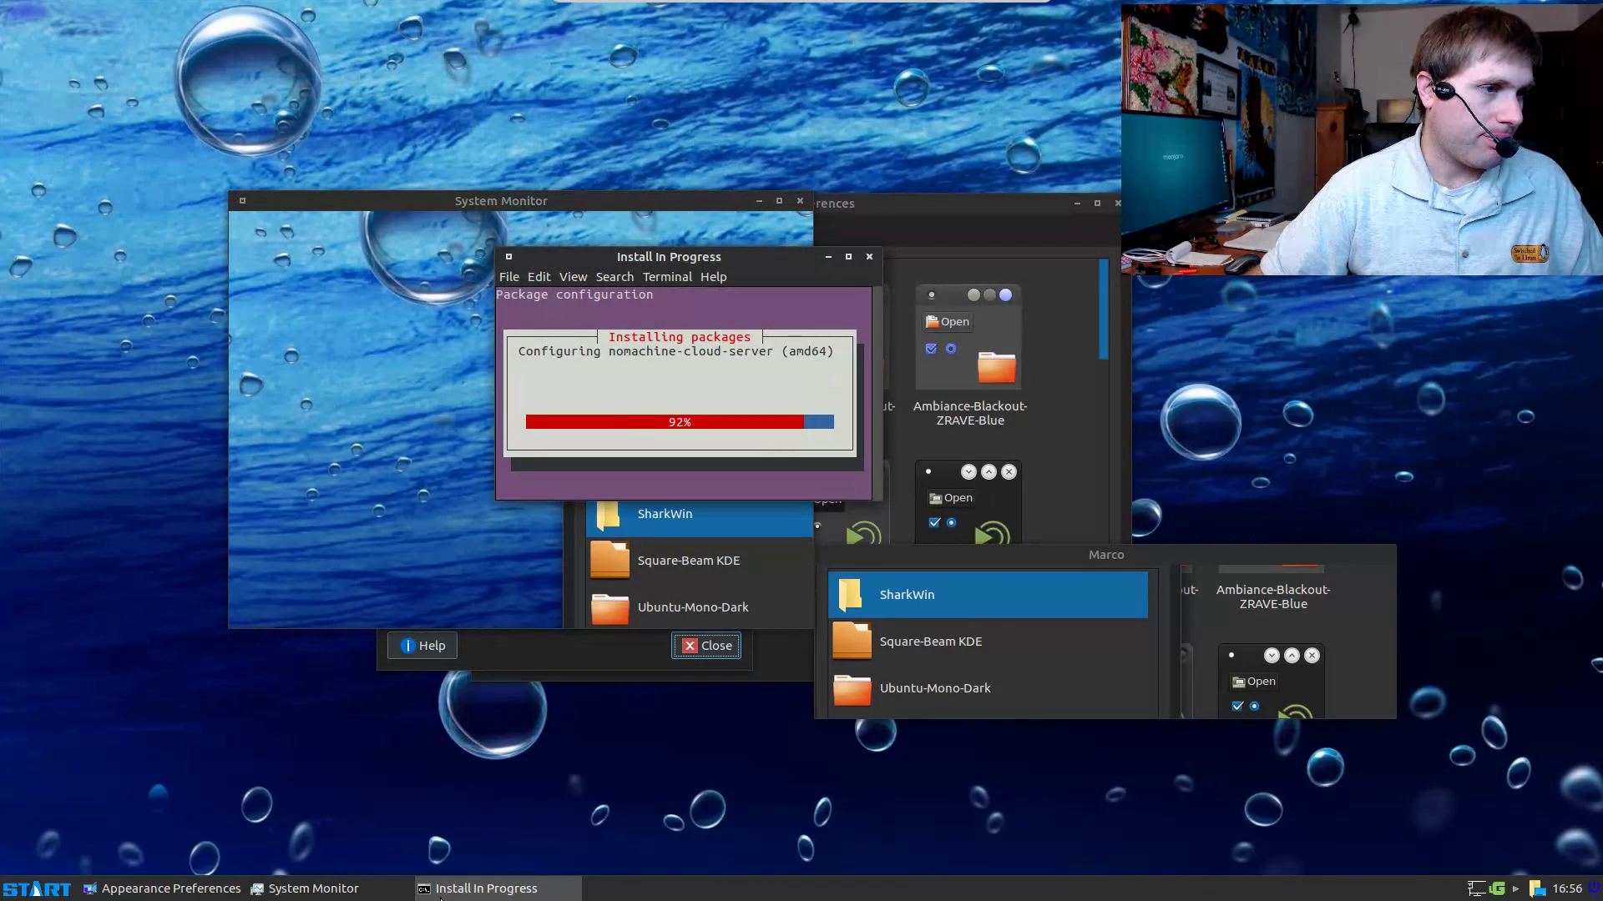
{"action": "left_click", "coordinate": [441, 890]}
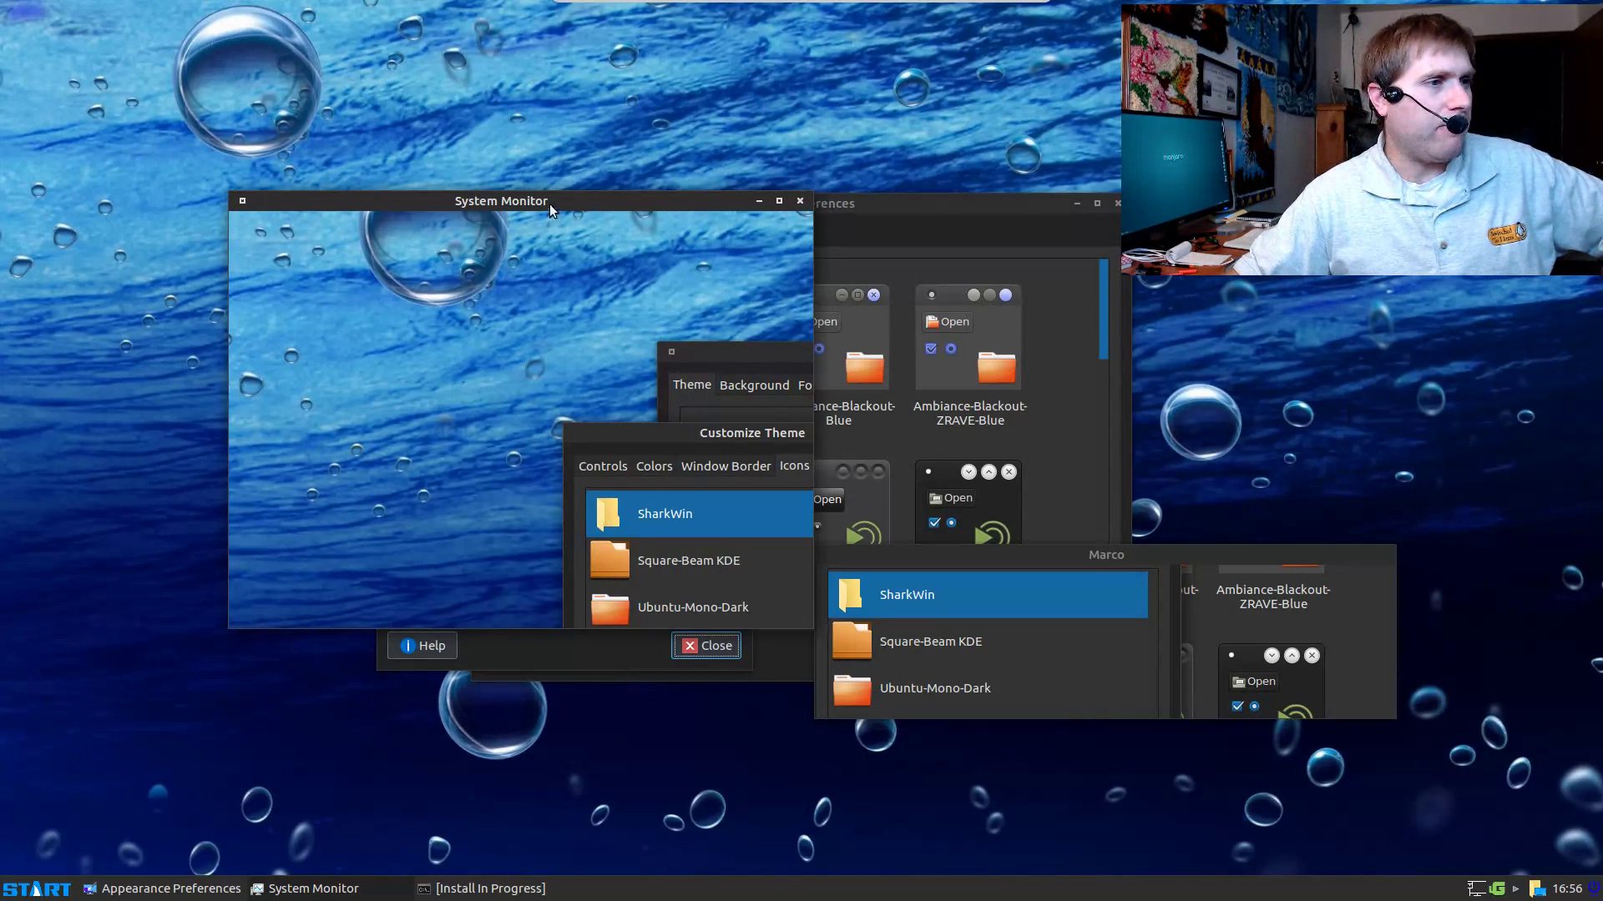
{"action": "mouse_move", "coordinate": [549, 204]}
{"action": "left_mouse_down"}
{"action": "mouse_move", "coordinate": [599, 239]}
{"action": "mouse_move", "coordinate": [1035, 321]}
{"action": "mouse_move", "coordinate": [535, 199]}
{"action": "left_mouse_up"}
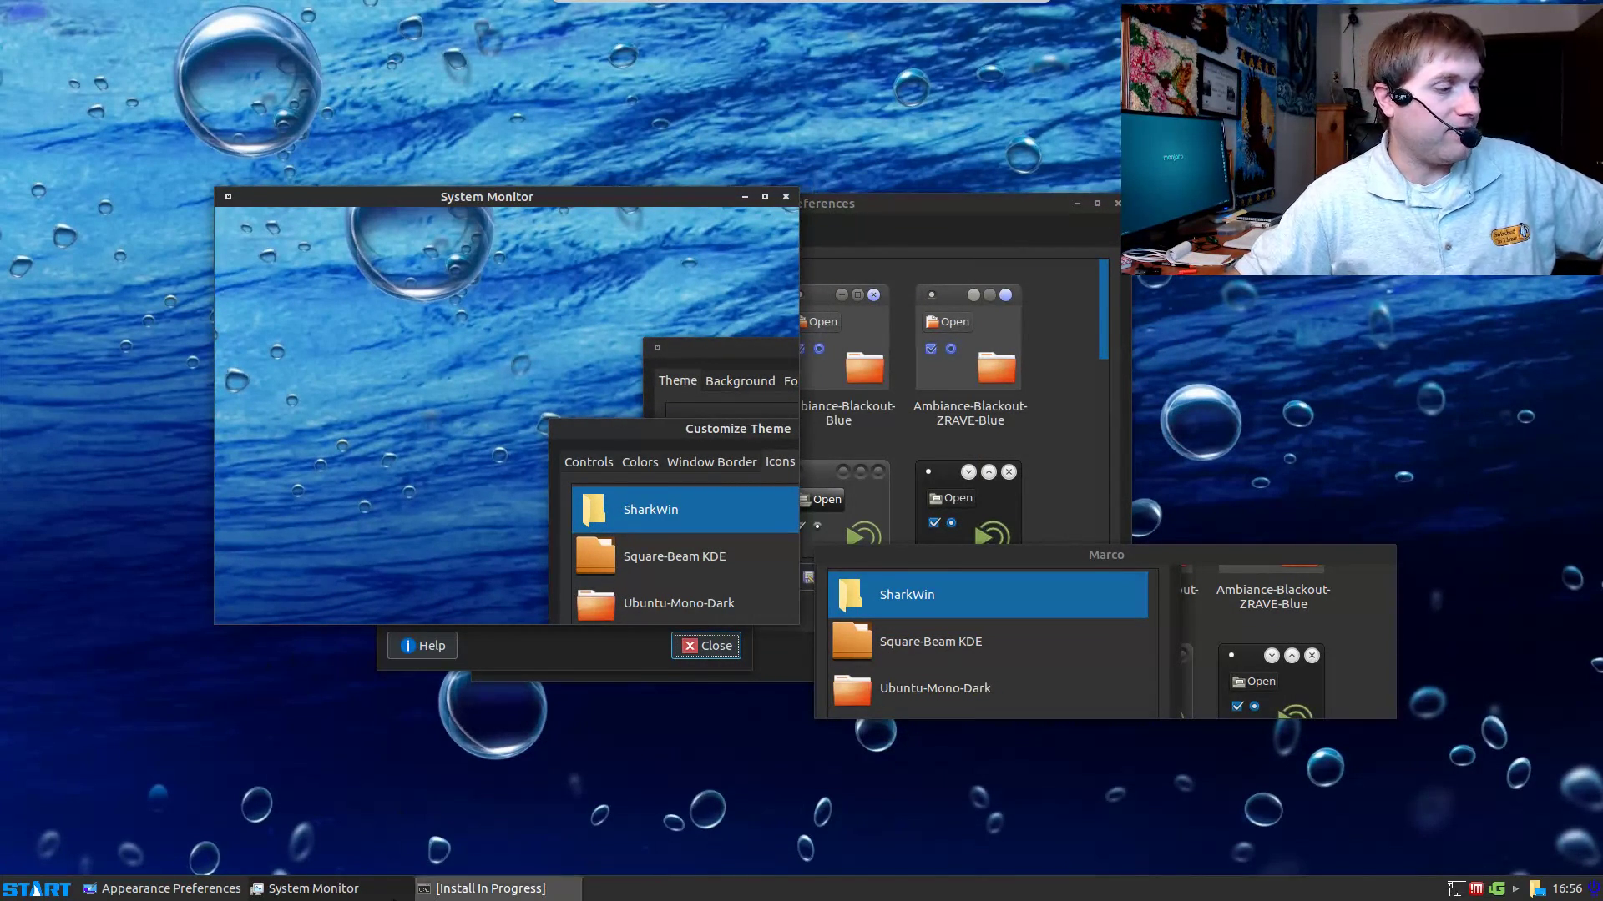
{"action": "left_click", "coordinate": [499, 886]}
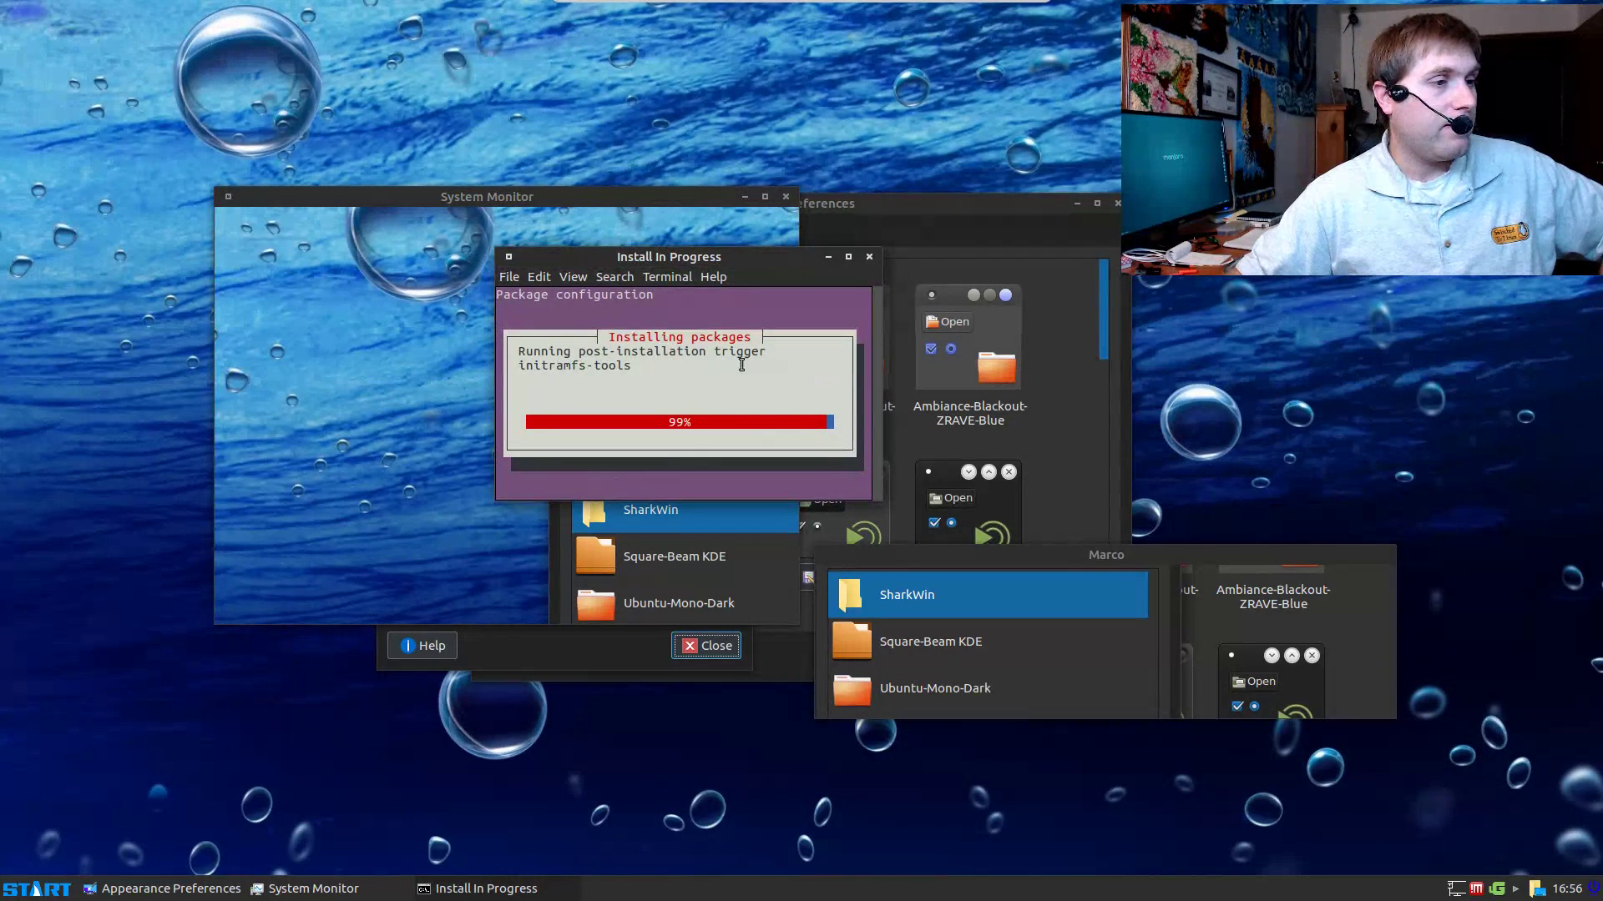
Step: Switch to System Monitor, move the newly opened Marco dialog aside and bring the SharkLinux Desktops window to the front
{"action": "left_click", "coordinate": [272, 888]}
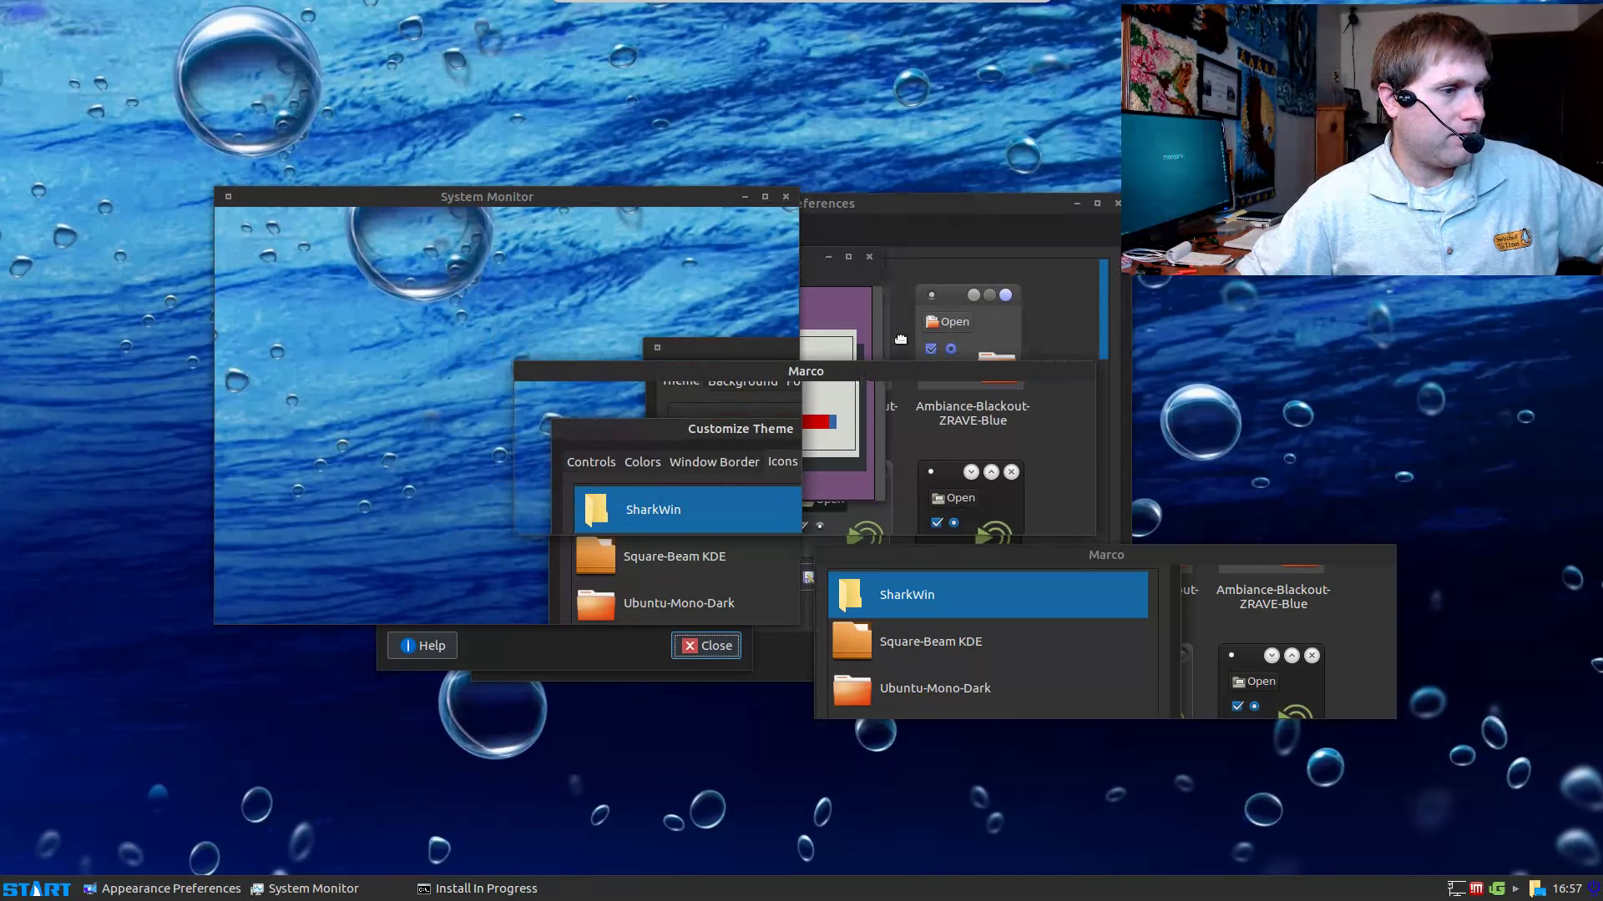
{"action": "left_click_drag", "start_coordinate": [846, 380], "coordinate": [1004, 295]}
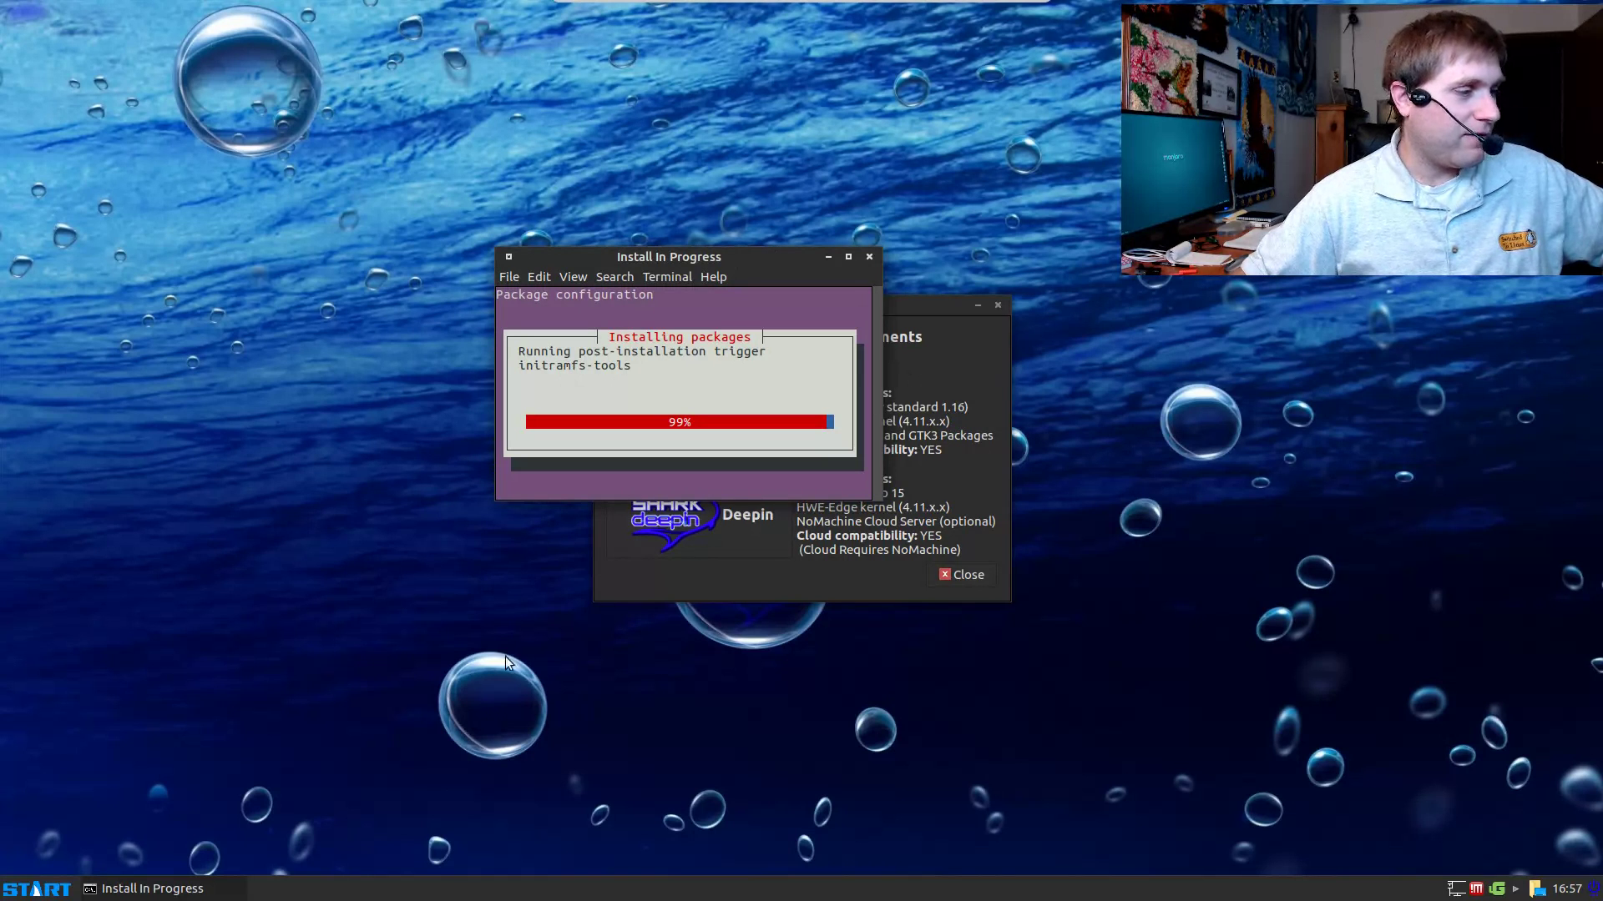
{"action": "left_click", "coordinate": [922, 368]}
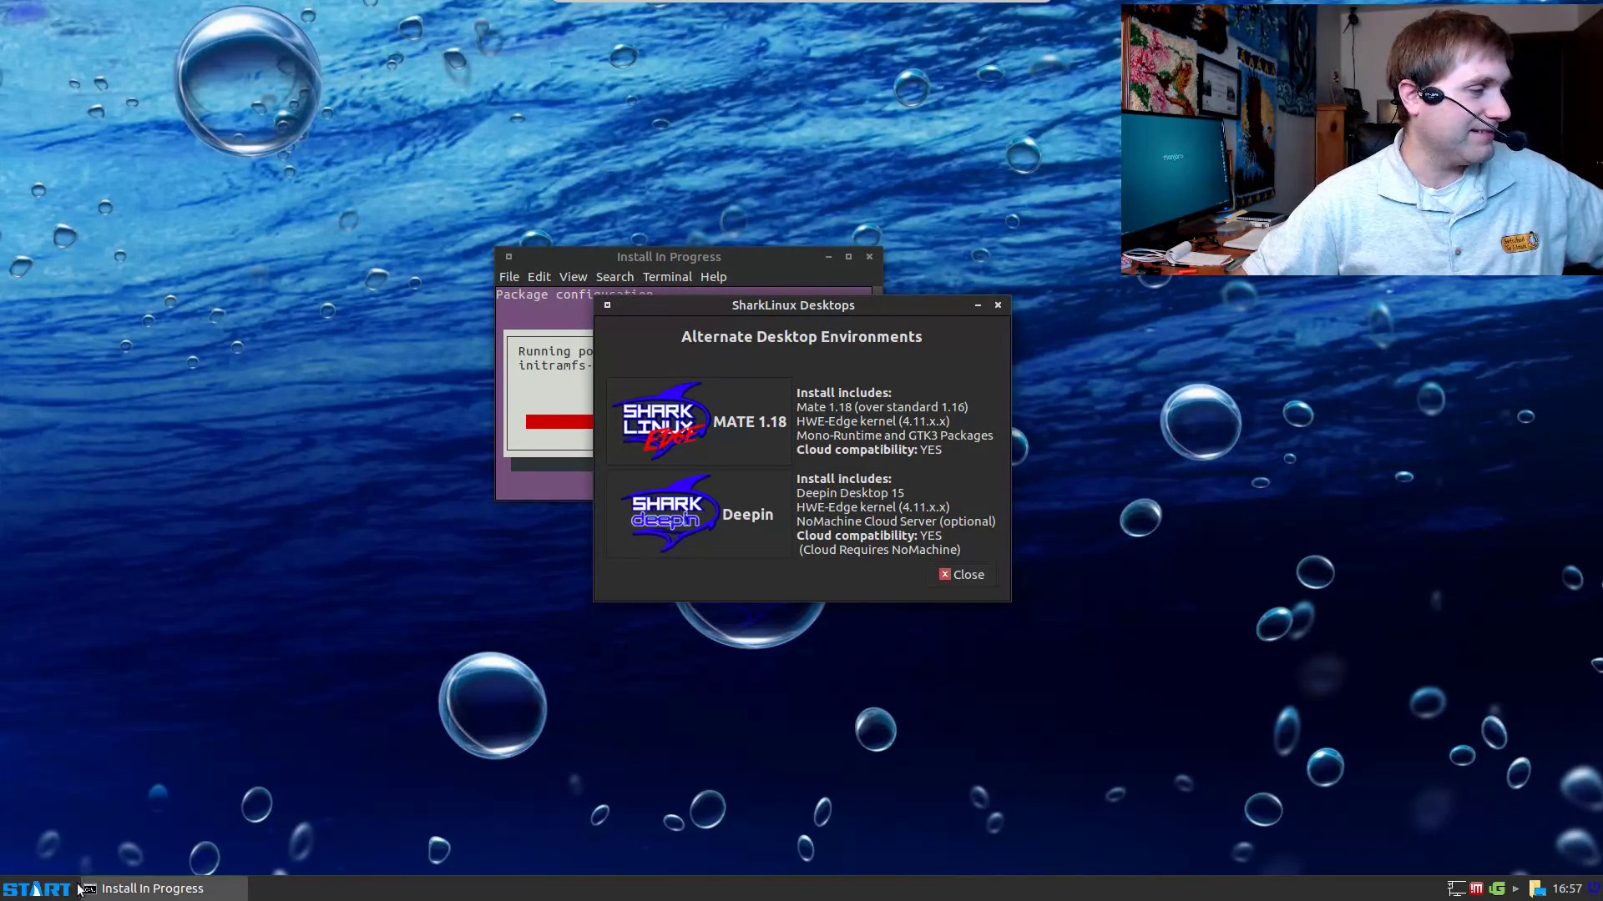
Step: Look through the Settings, Accessories, Internet and All categories in the Start menu
{"action": "left_click", "coordinate": [37, 889]}
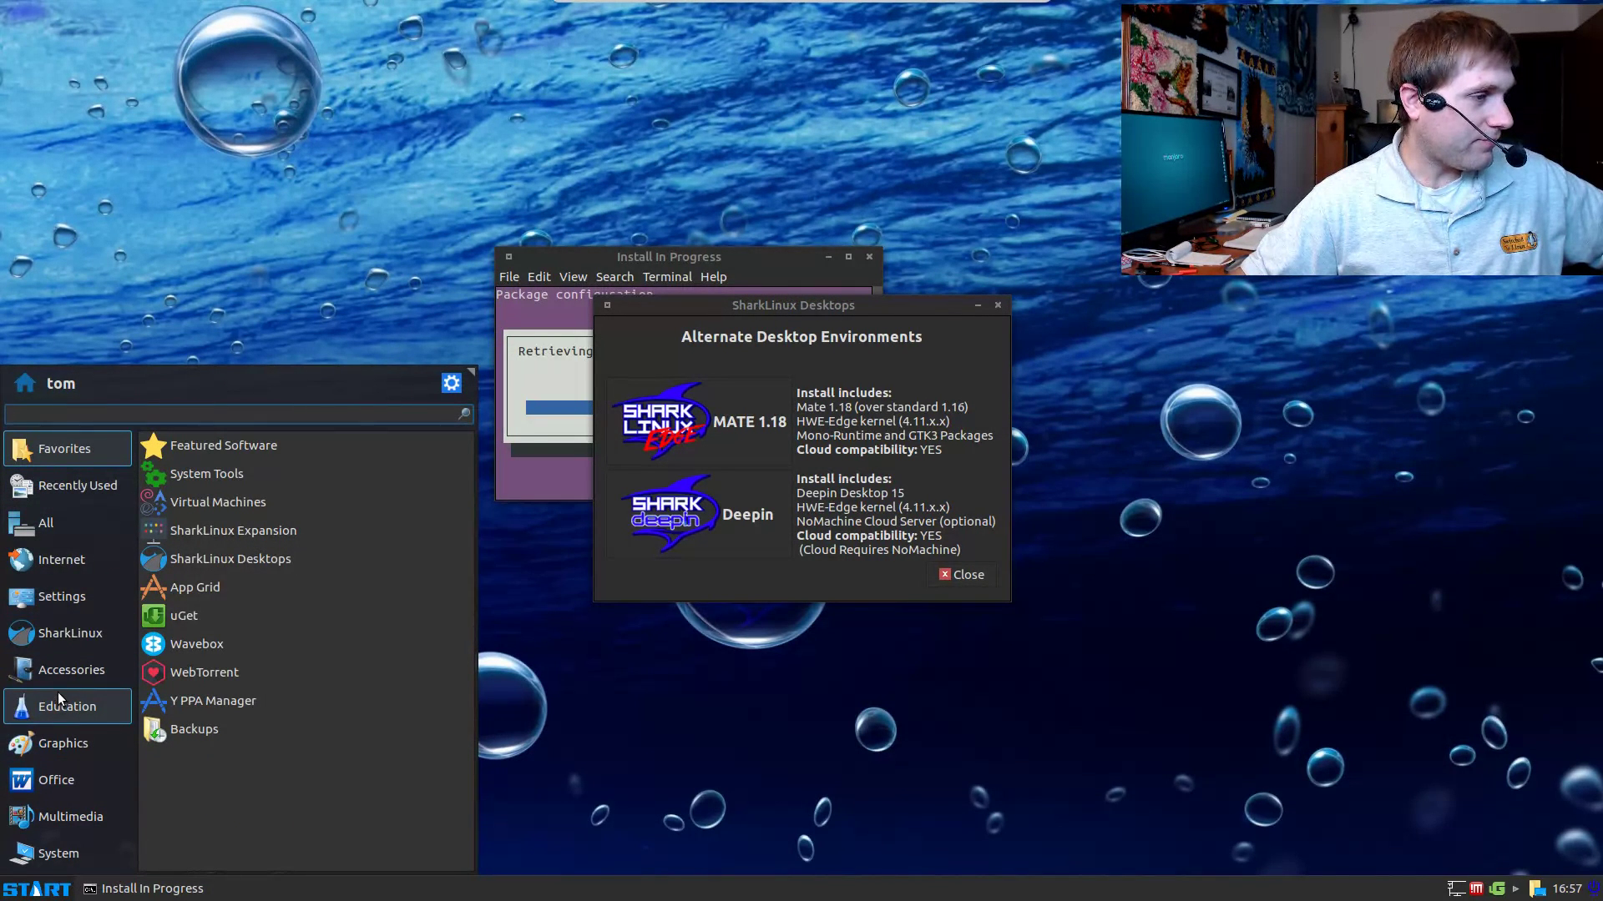
{"action": "left_click", "coordinate": [40, 601]}
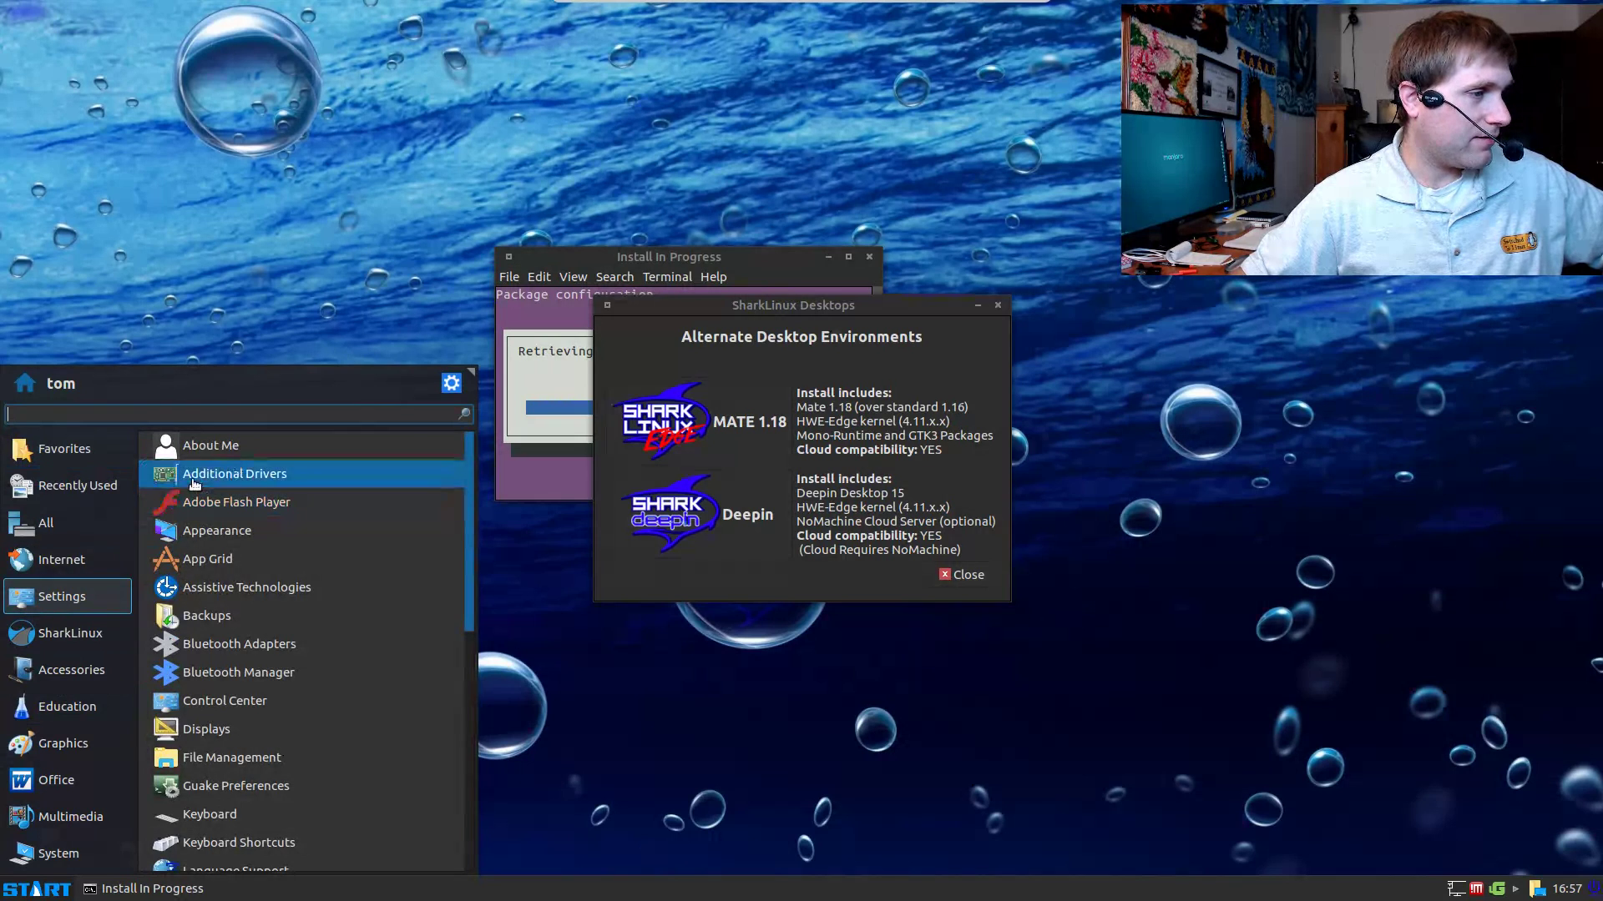
{"action": "scroll", "coordinate": [267, 674], "scroll_direction": "down", "scroll_amount": 5}
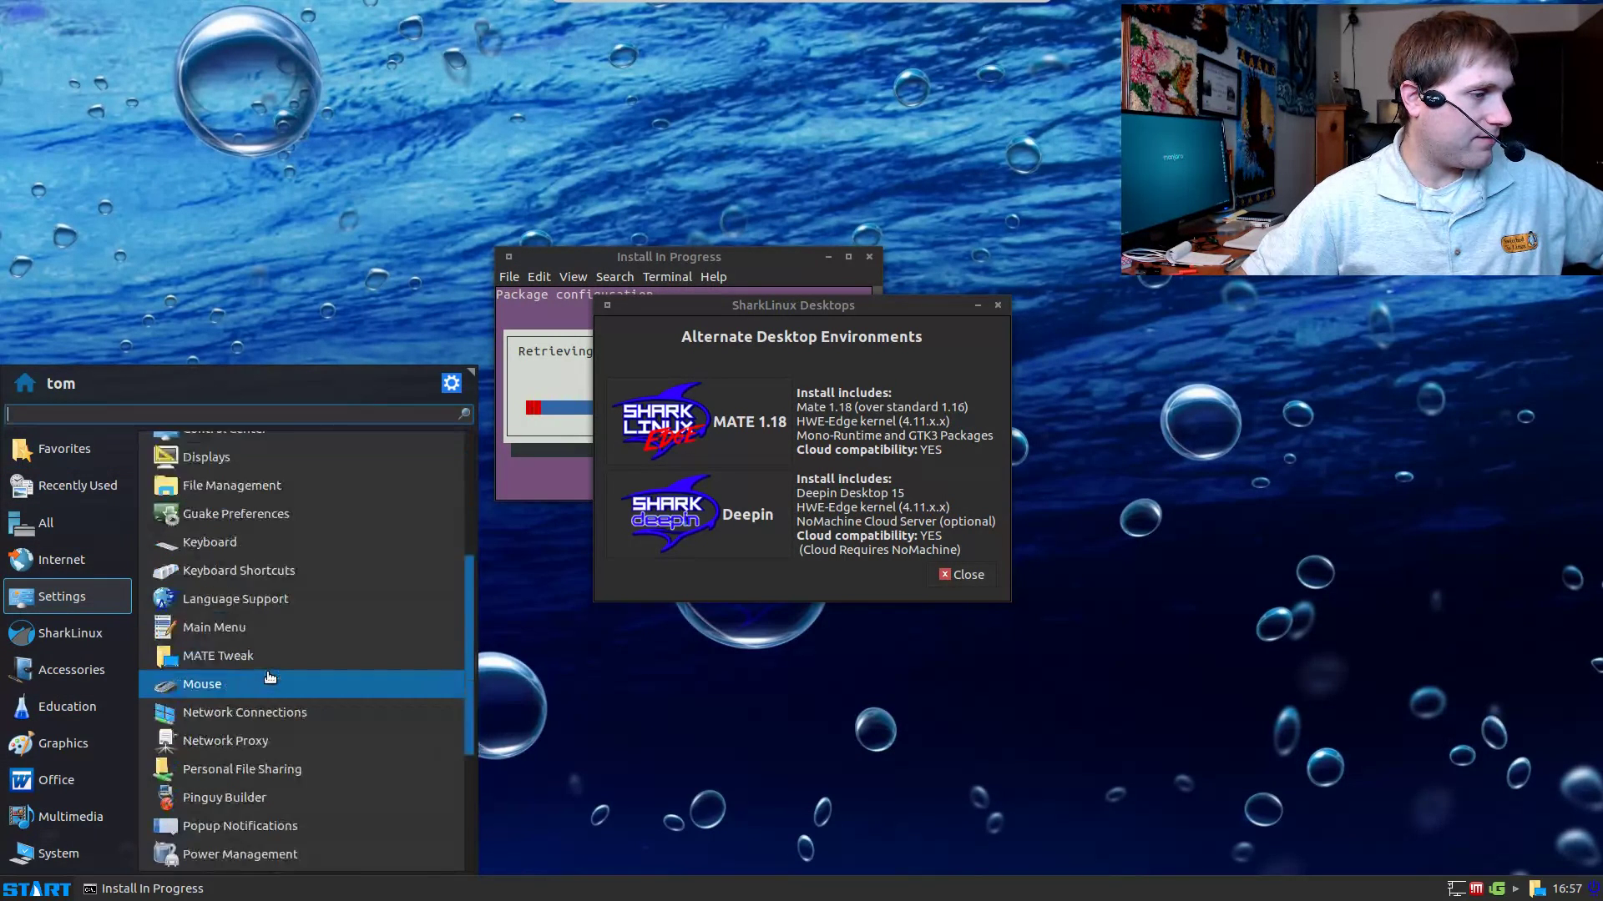
{"action": "scroll", "coordinate": [267, 678], "scroll_direction": "up", "scroll_amount": 1}
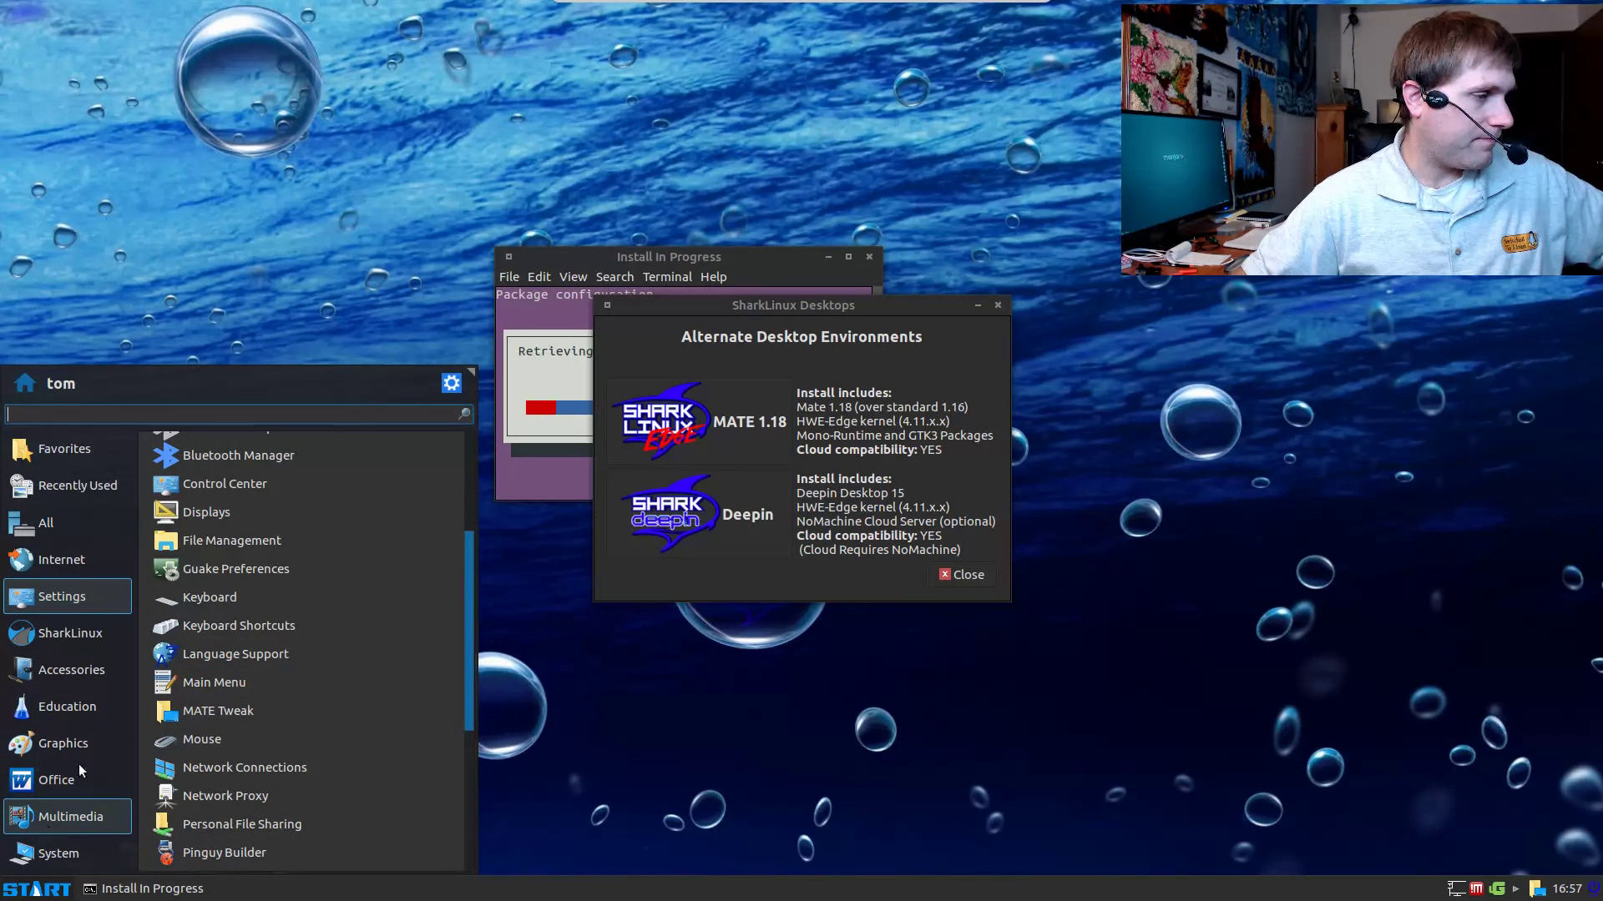
{"action": "left_click", "coordinate": [56, 673]}
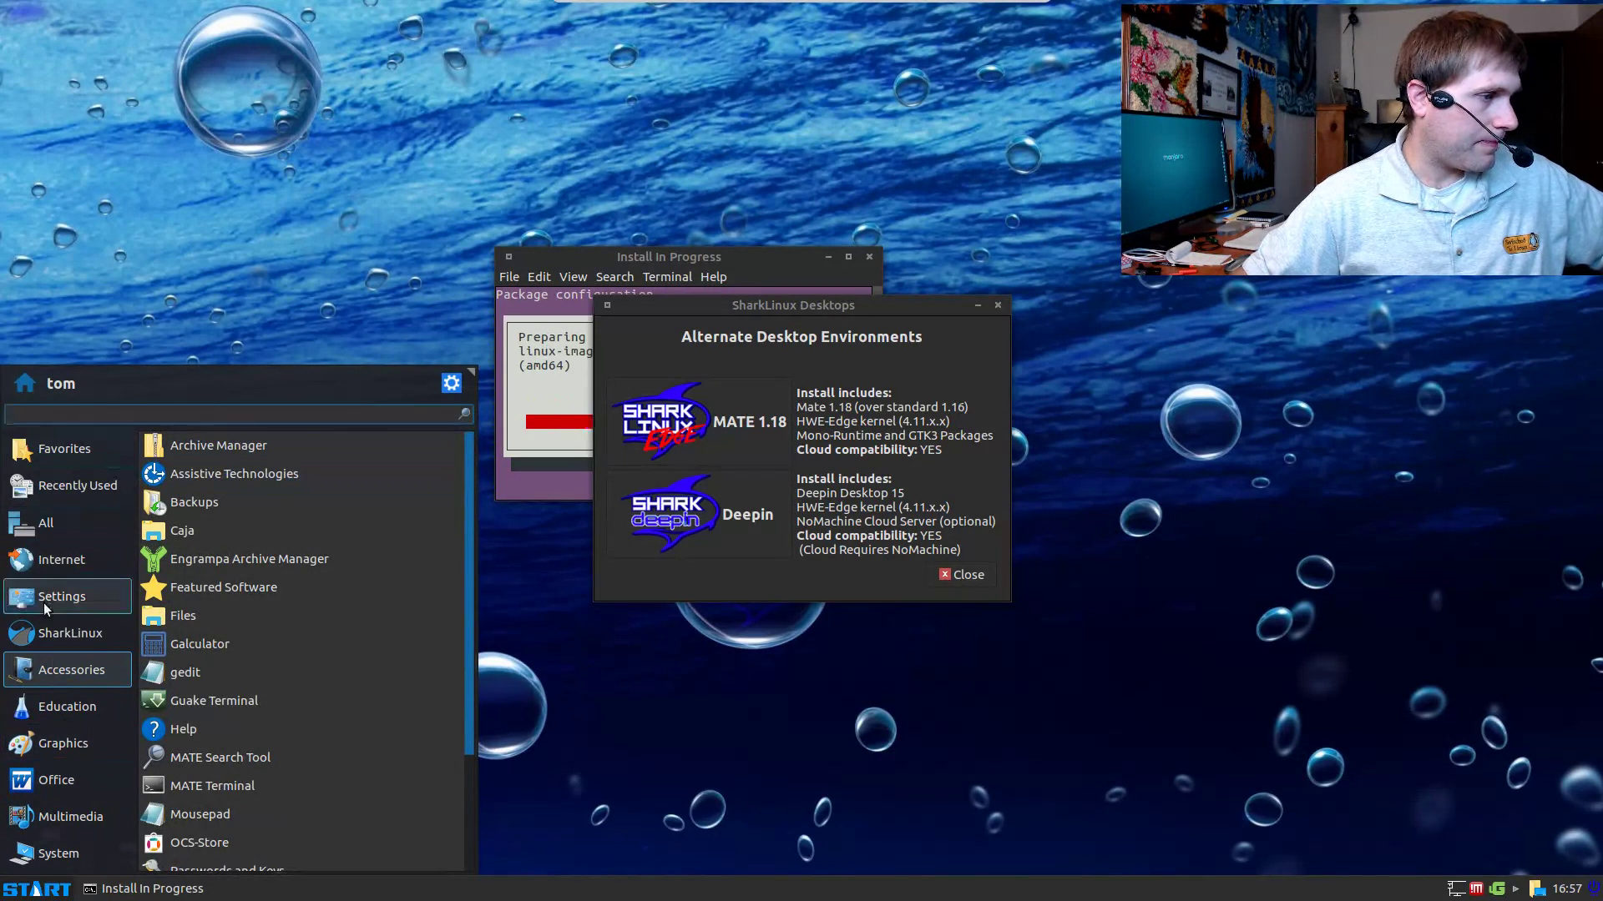
{"action": "left_click", "coordinate": [52, 595]}
{"action": "left_click", "coordinate": [48, 557]}
{"action": "left_click", "coordinate": [42, 526]}
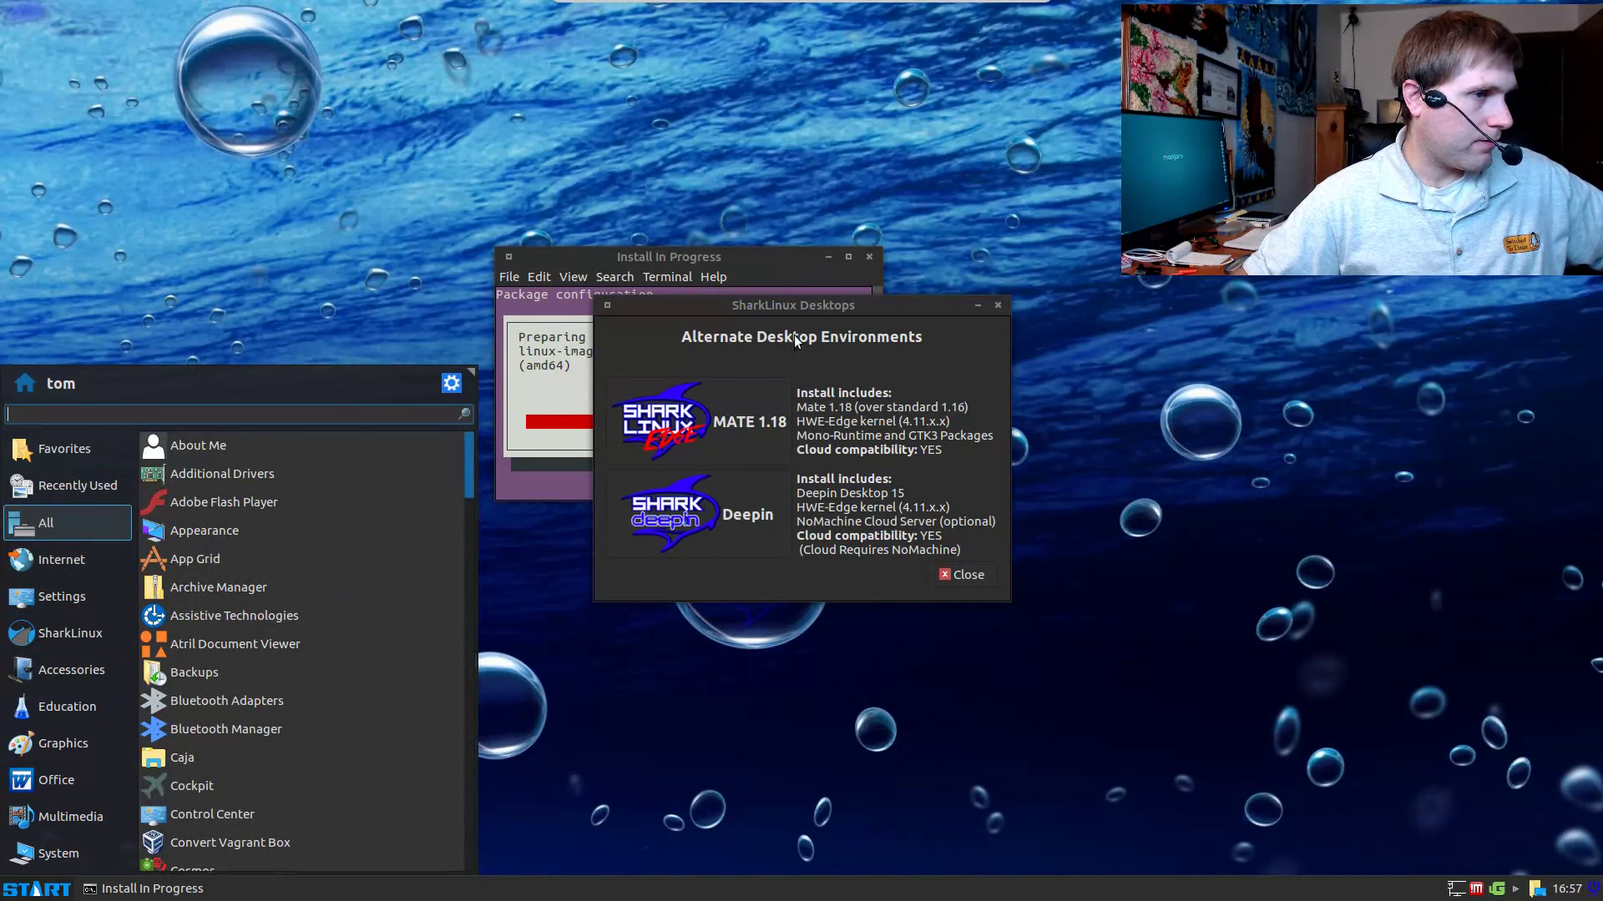
Step: Move the SharkLinux Desktops window clear of the install window and look through the SharkLinux and Accessories categories of the Start menu
{"action": "left_click", "coordinate": [822, 301]}
{"action": "left_click_drag", "start_coordinate": [860, 301], "coordinate": [1209, 249]}
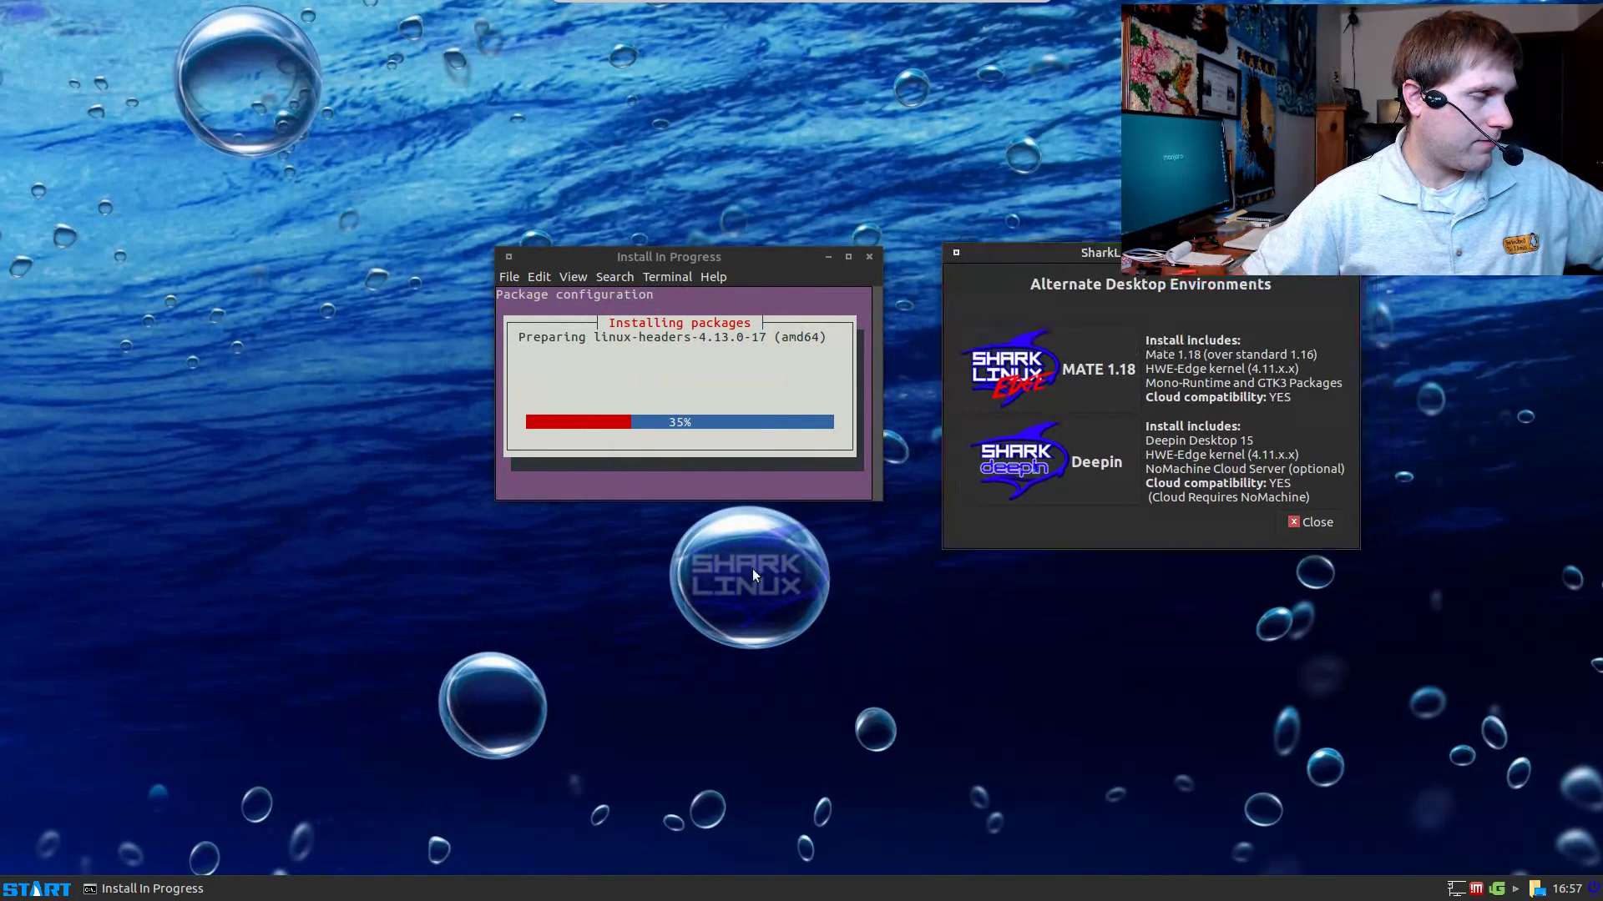
{"action": "left_click", "coordinate": [32, 890]}
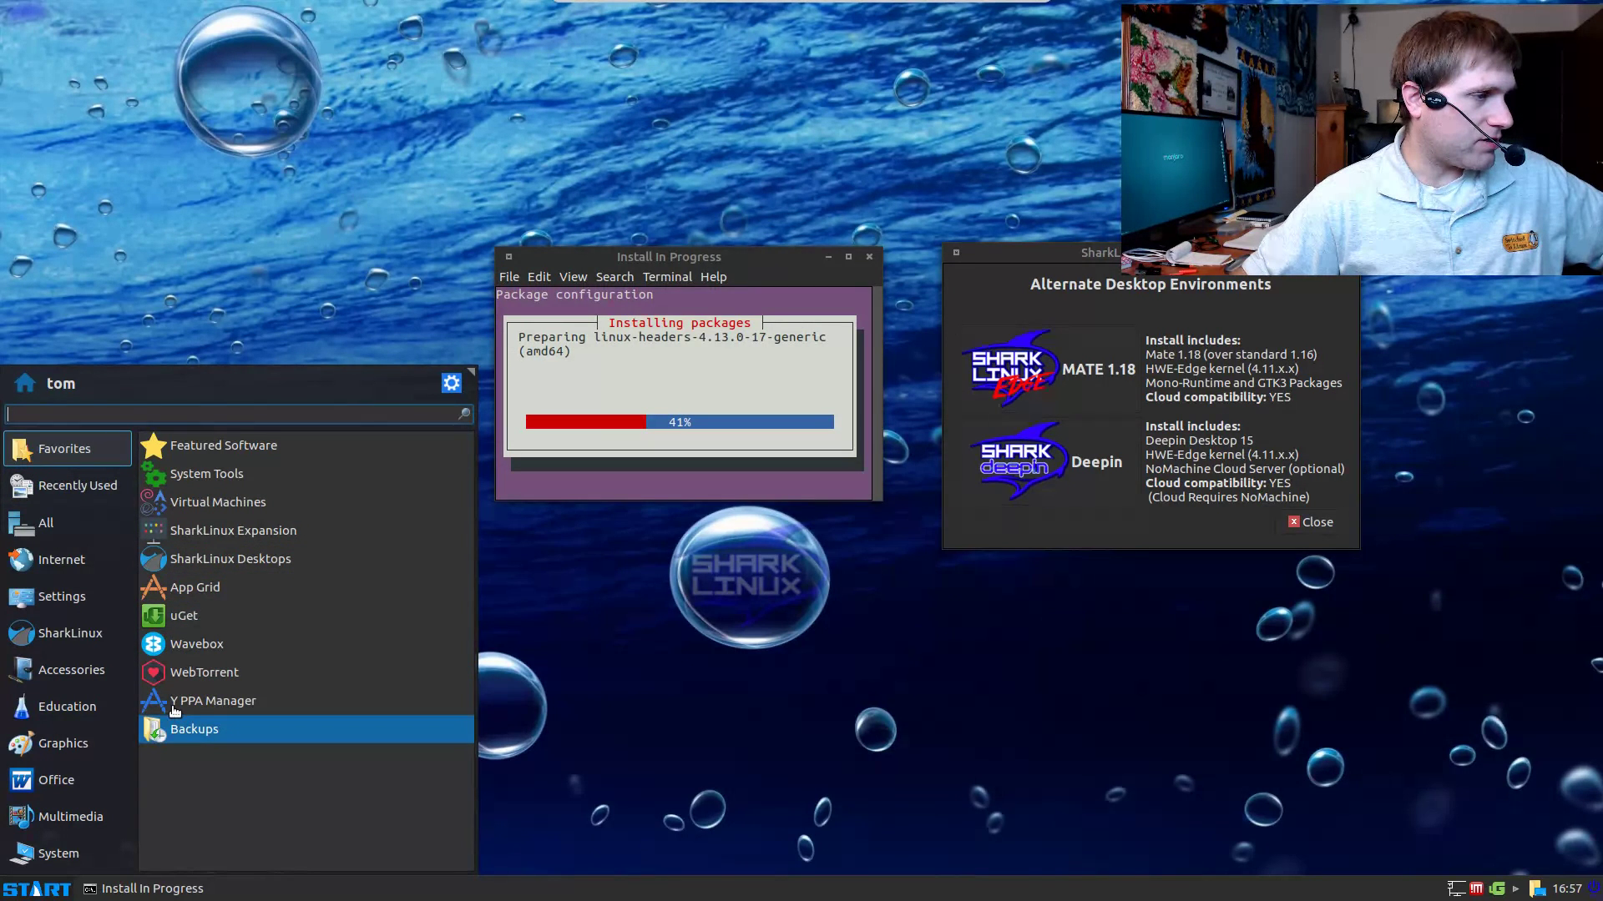
{"action": "left_click", "coordinate": [66, 641]}
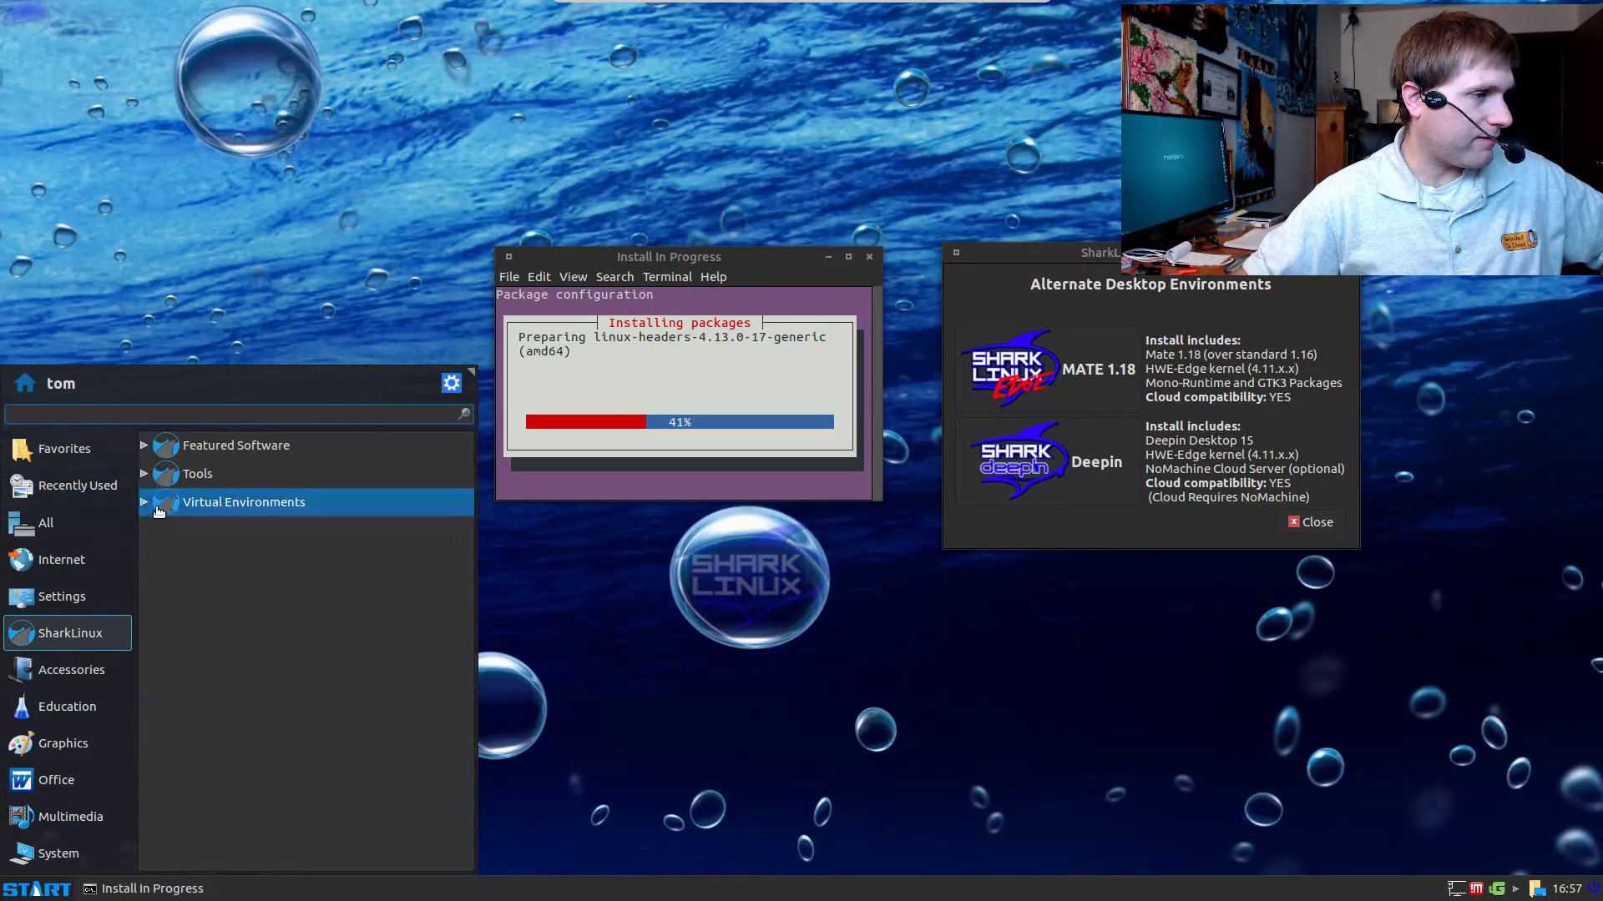
{"action": "left_click", "coordinate": [64, 676]}
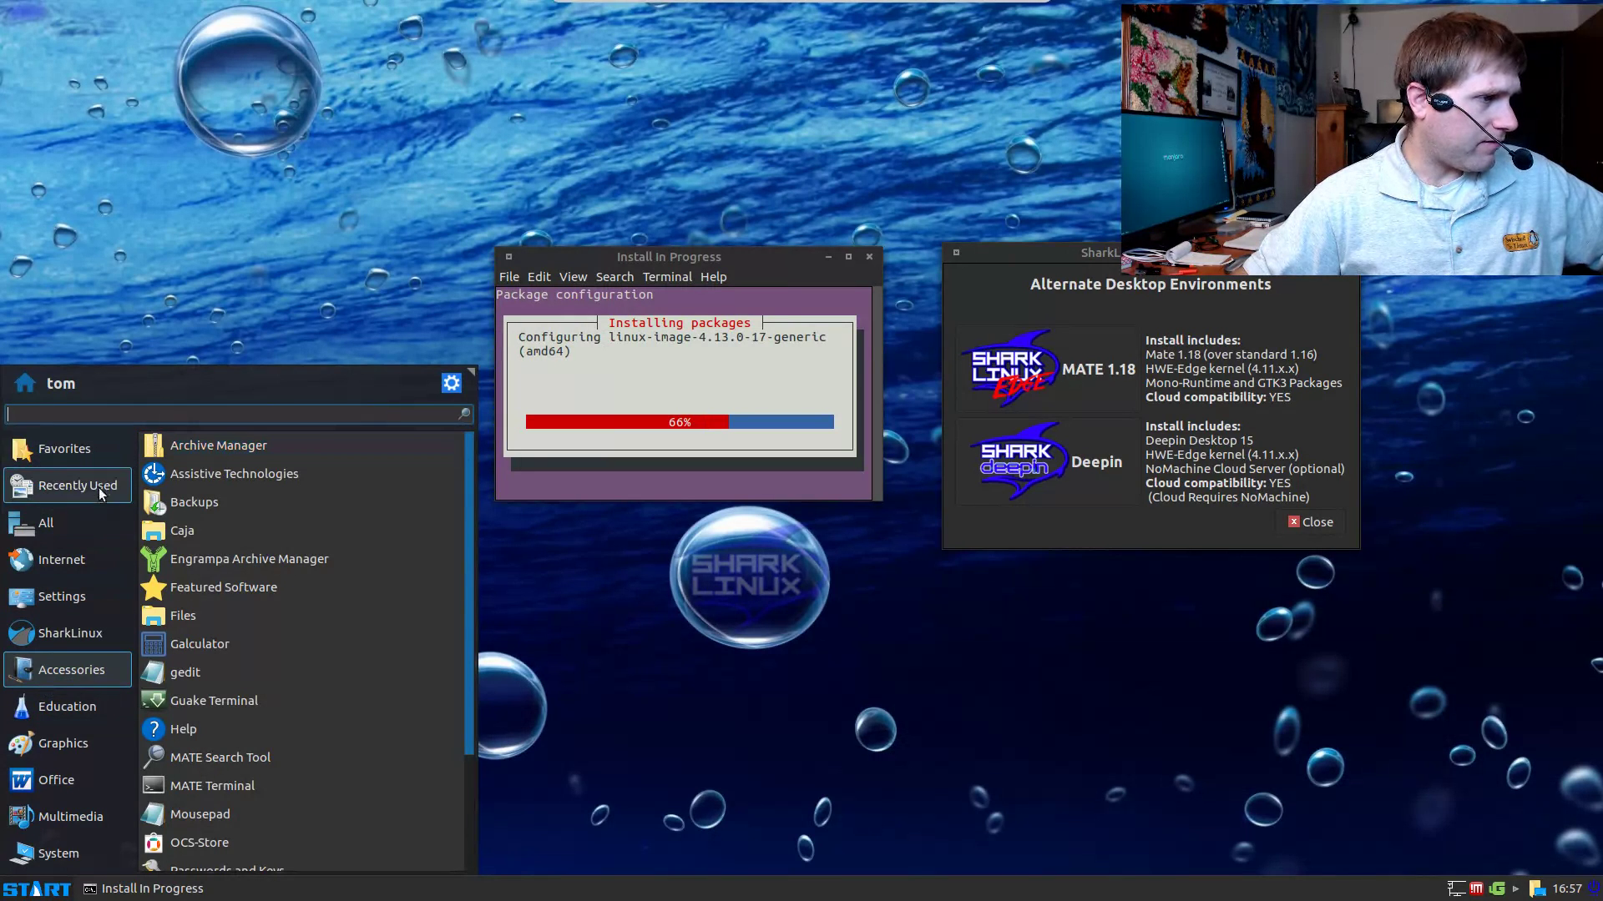
Step: Find Software & Updates with the search "soft", review its sections from Other Software through Developer Options, and close it
{"action": "type", "text": "soft"}
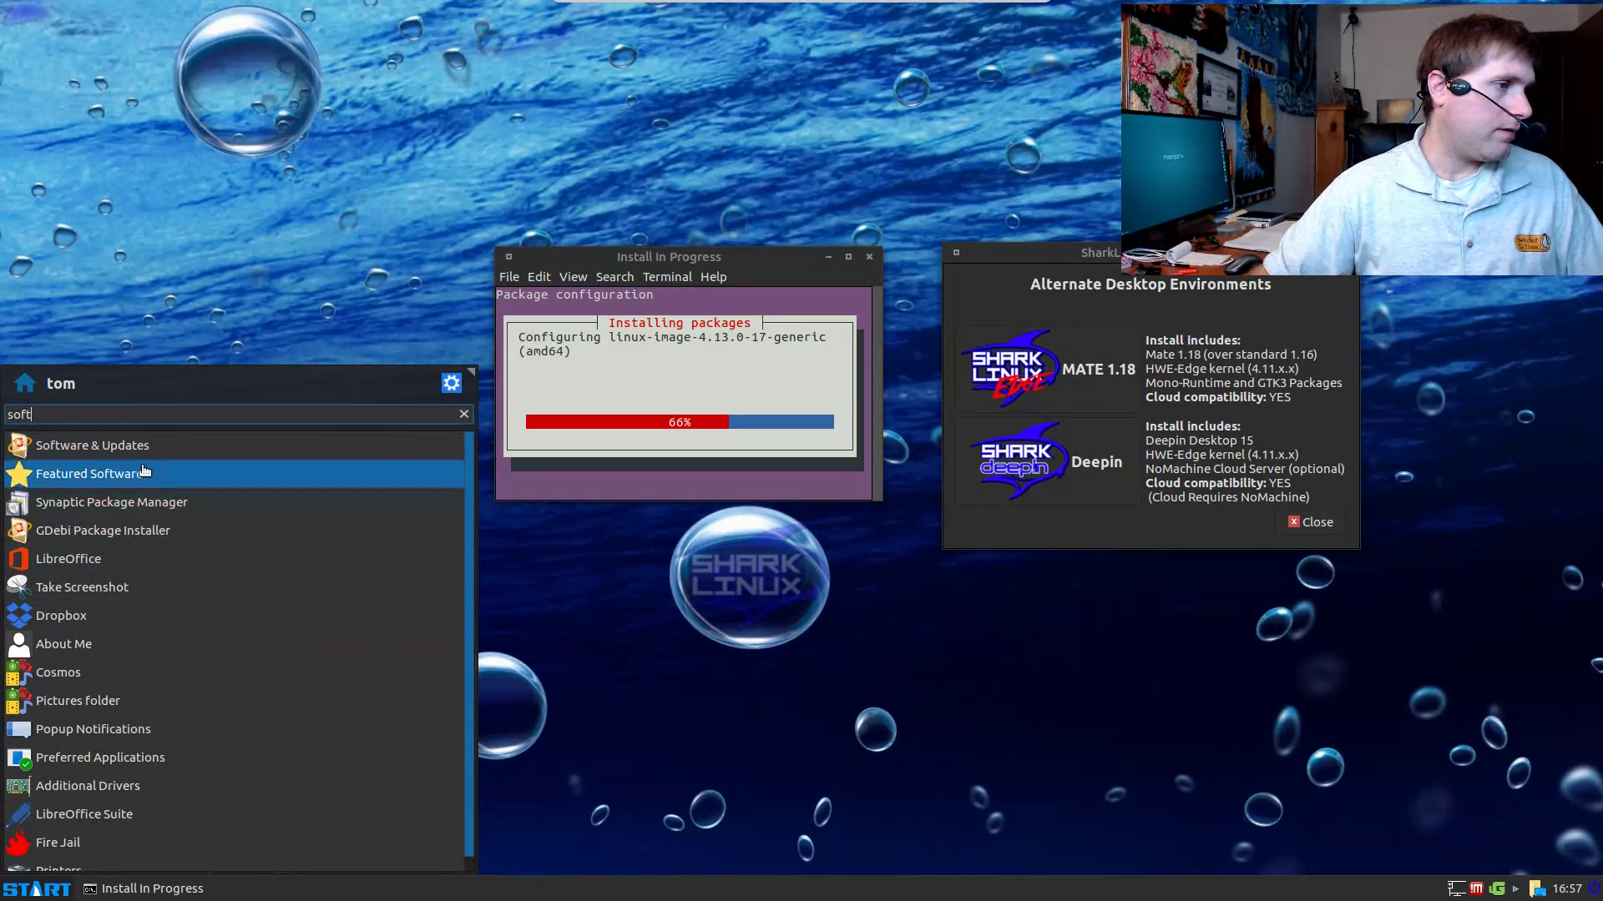
{"action": "left_click", "coordinate": [105, 447]}
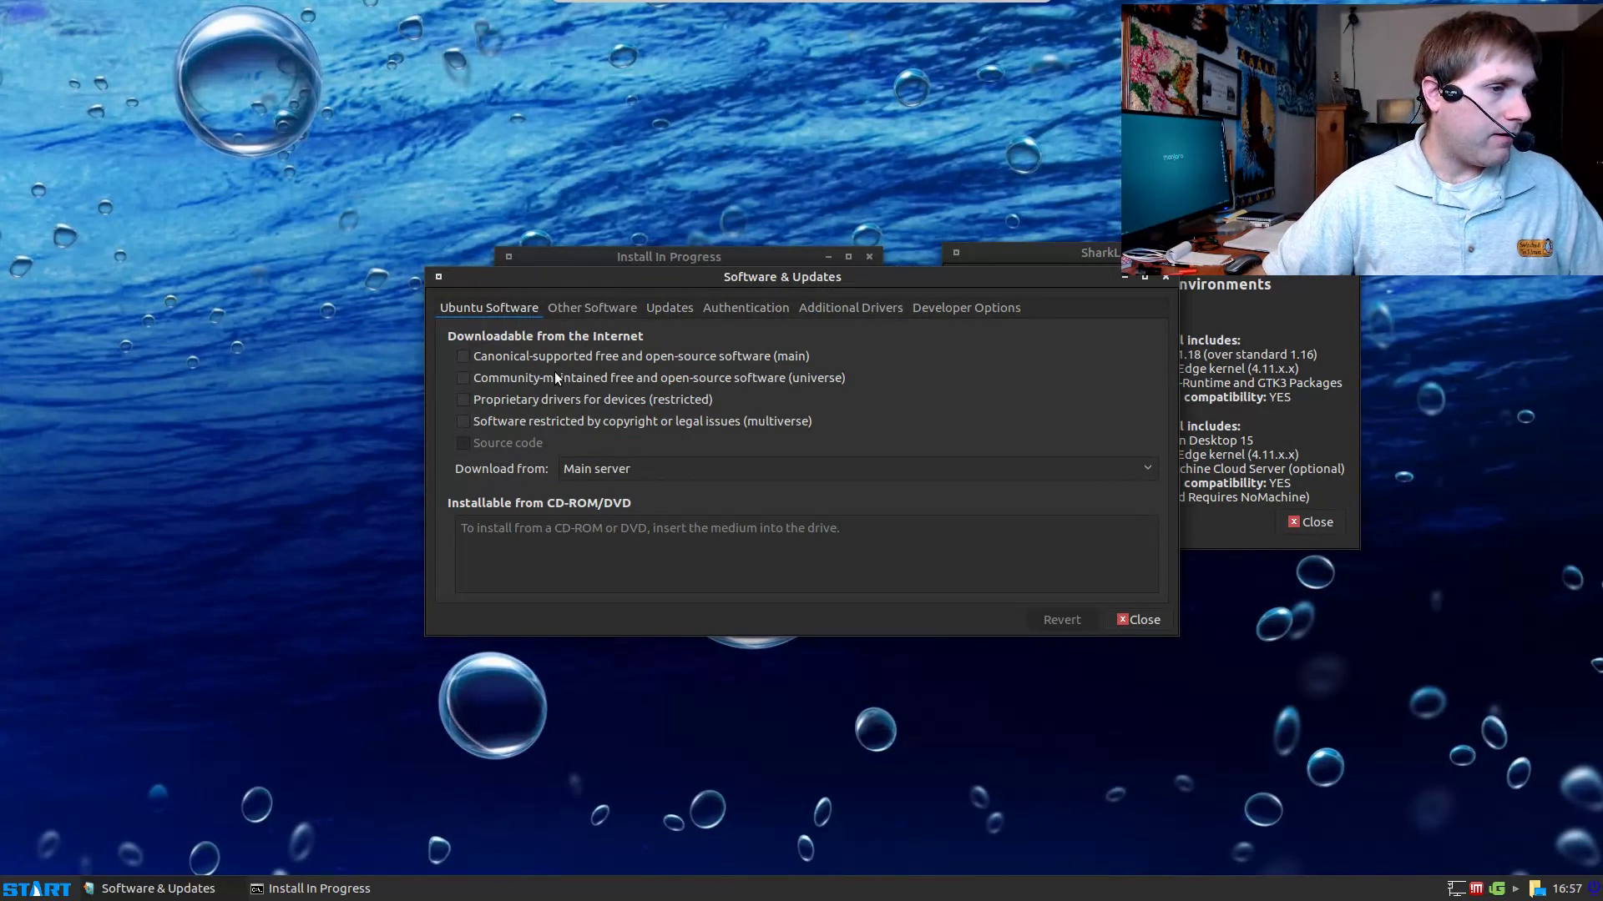
{"action": "left_click", "coordinate": [593, 305]}
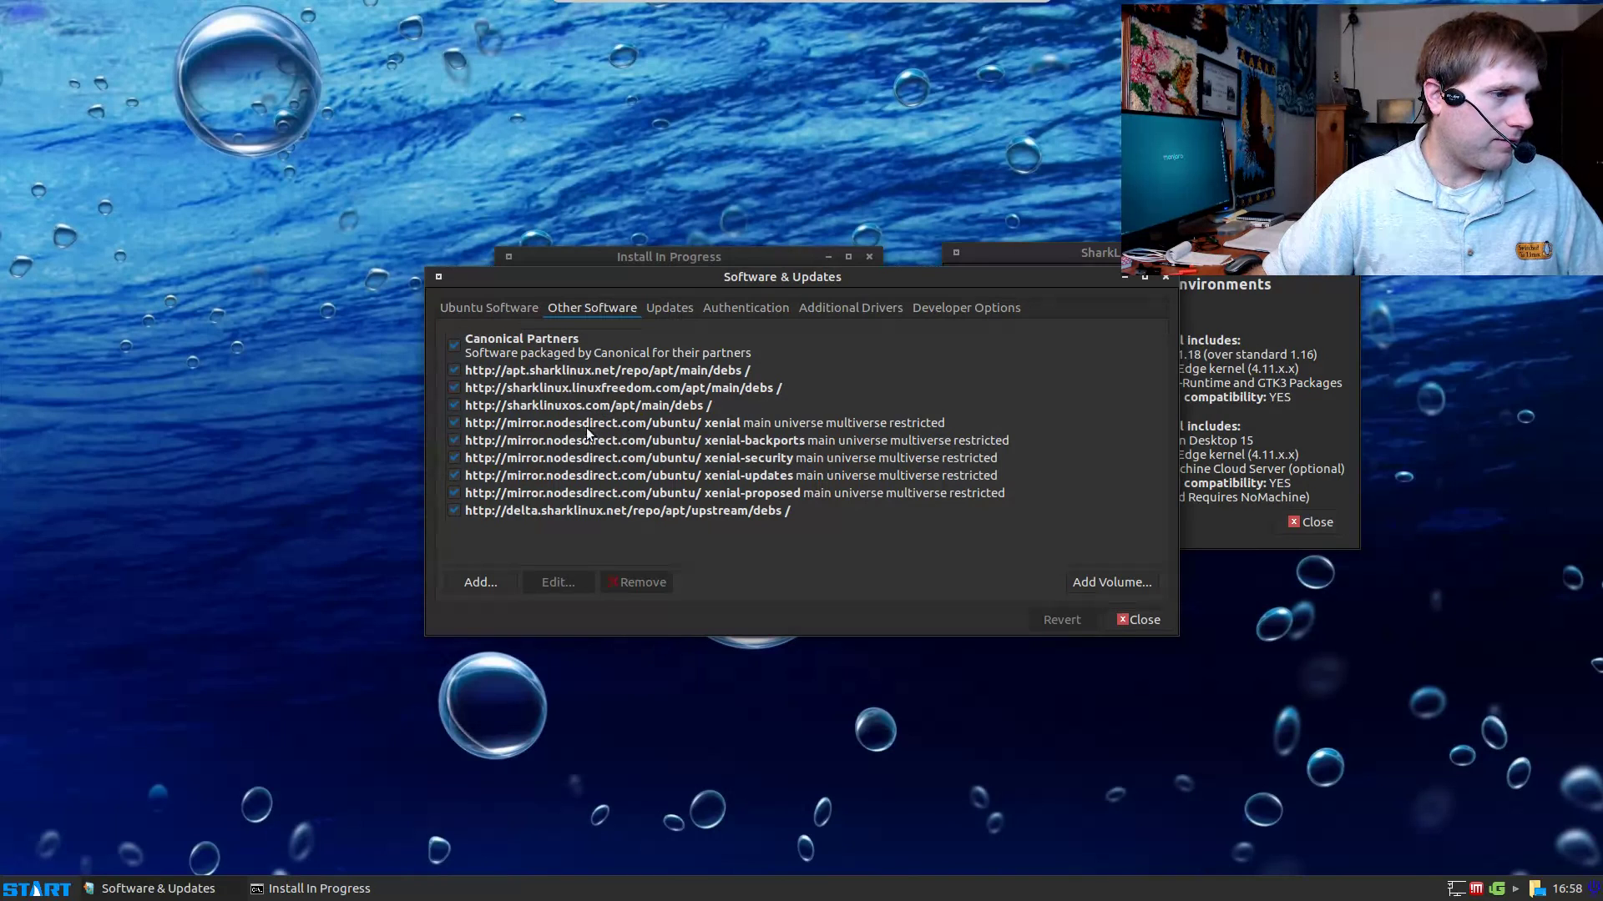
{"action": "left_click", "coordinate": [665, 309]}
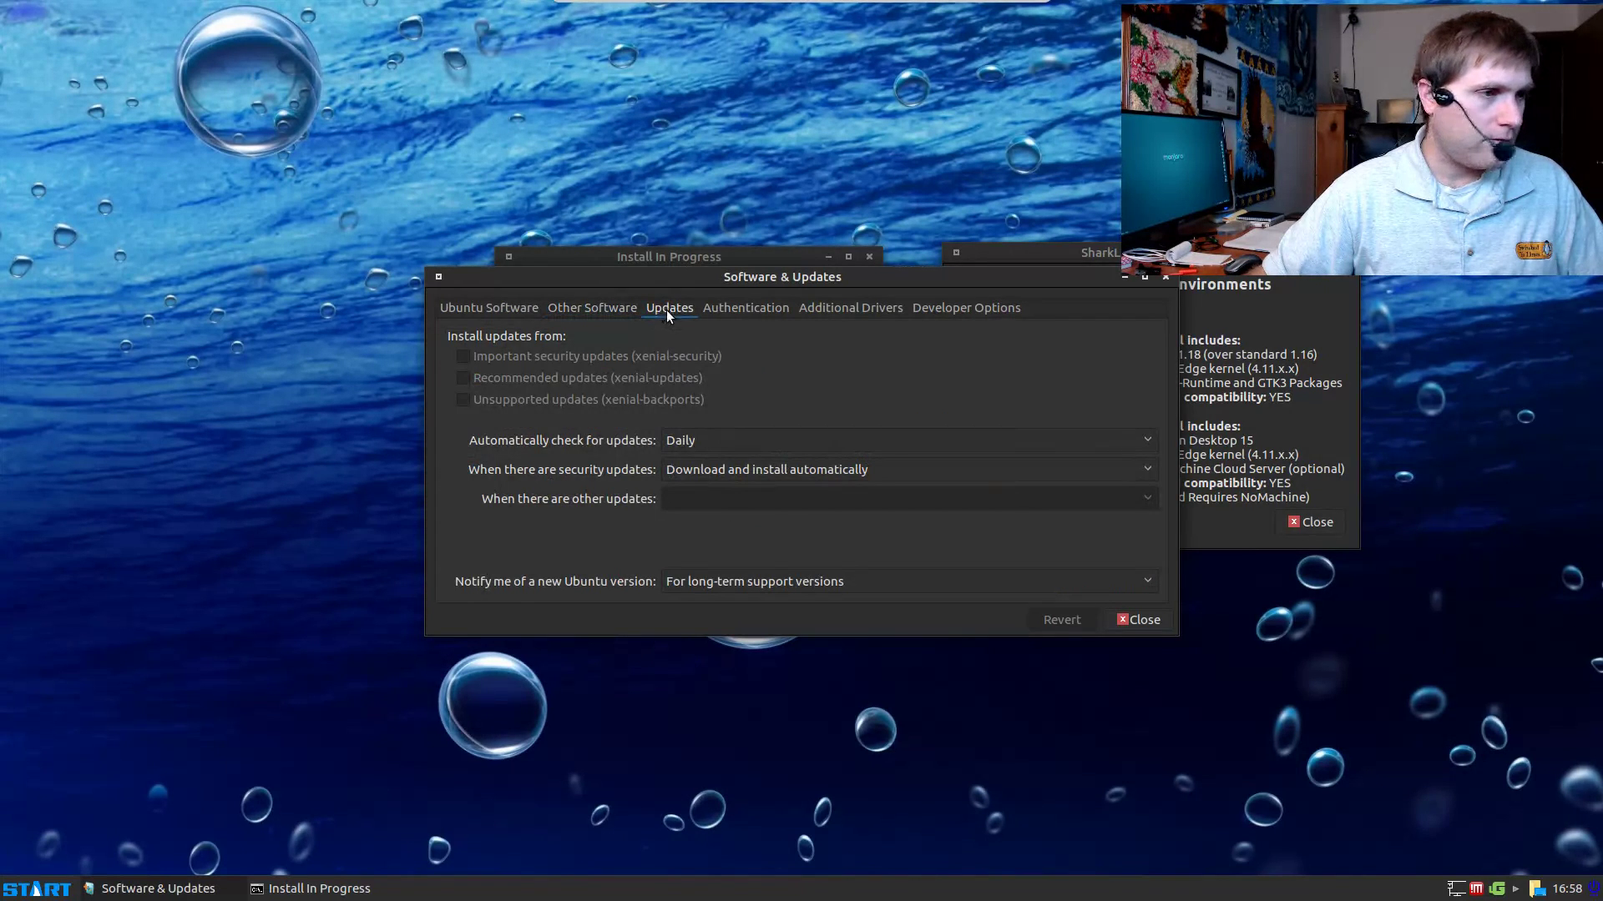
{"action": "left_click", "coordinate": [730, 309]}
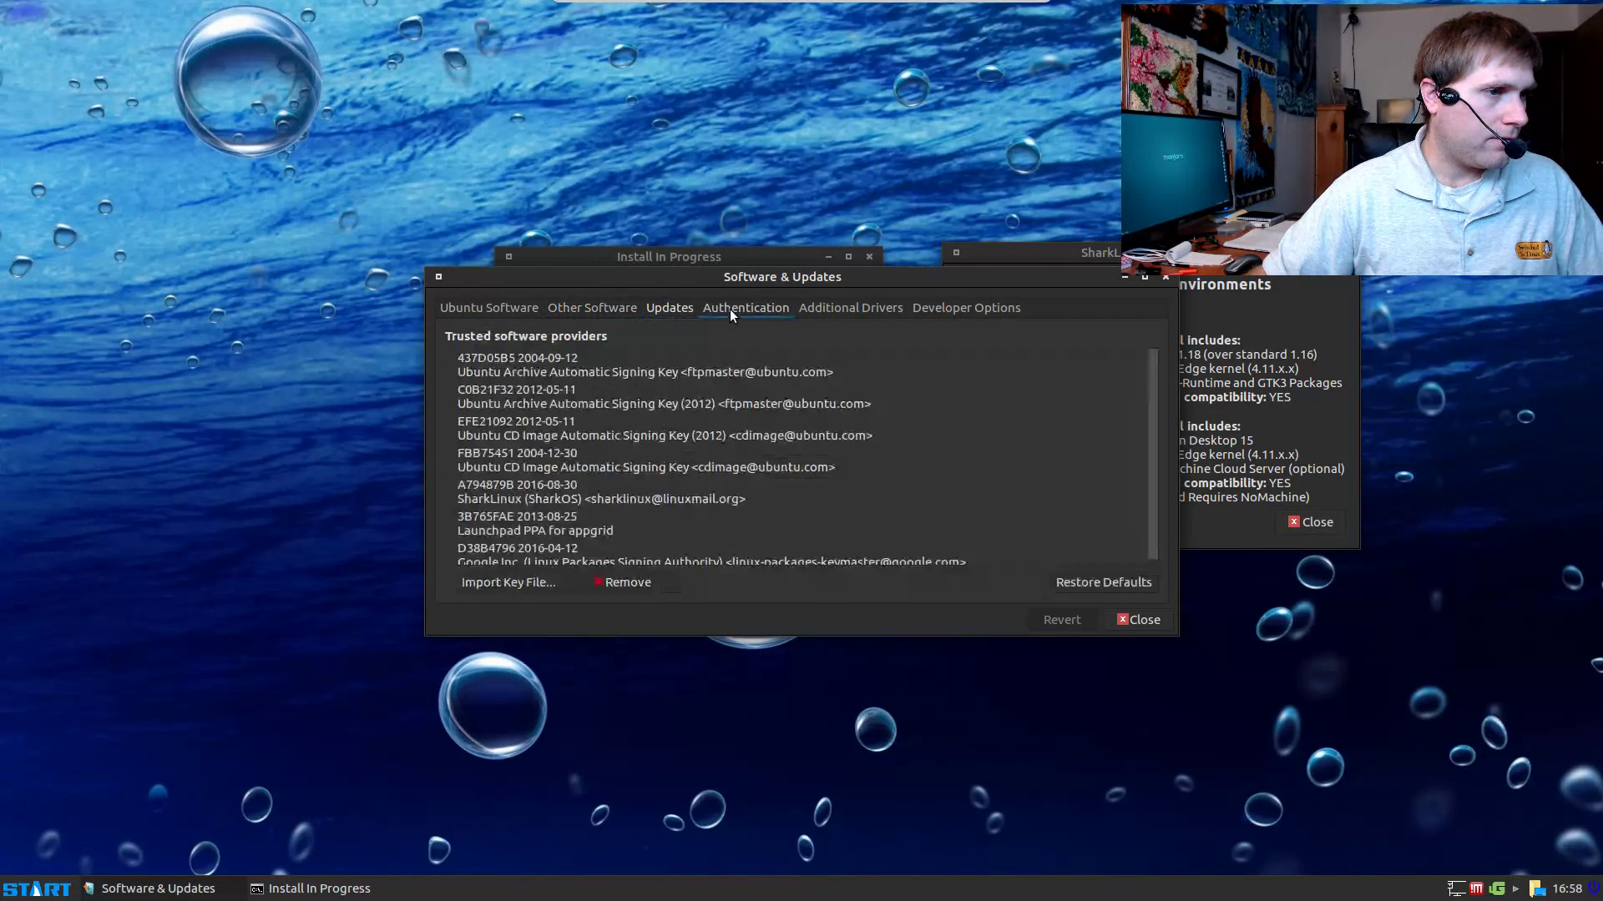
{"action": "left_click", "coordinate": [834, 310]}
{"action": "left_click", "coordinate": [979, 307]}
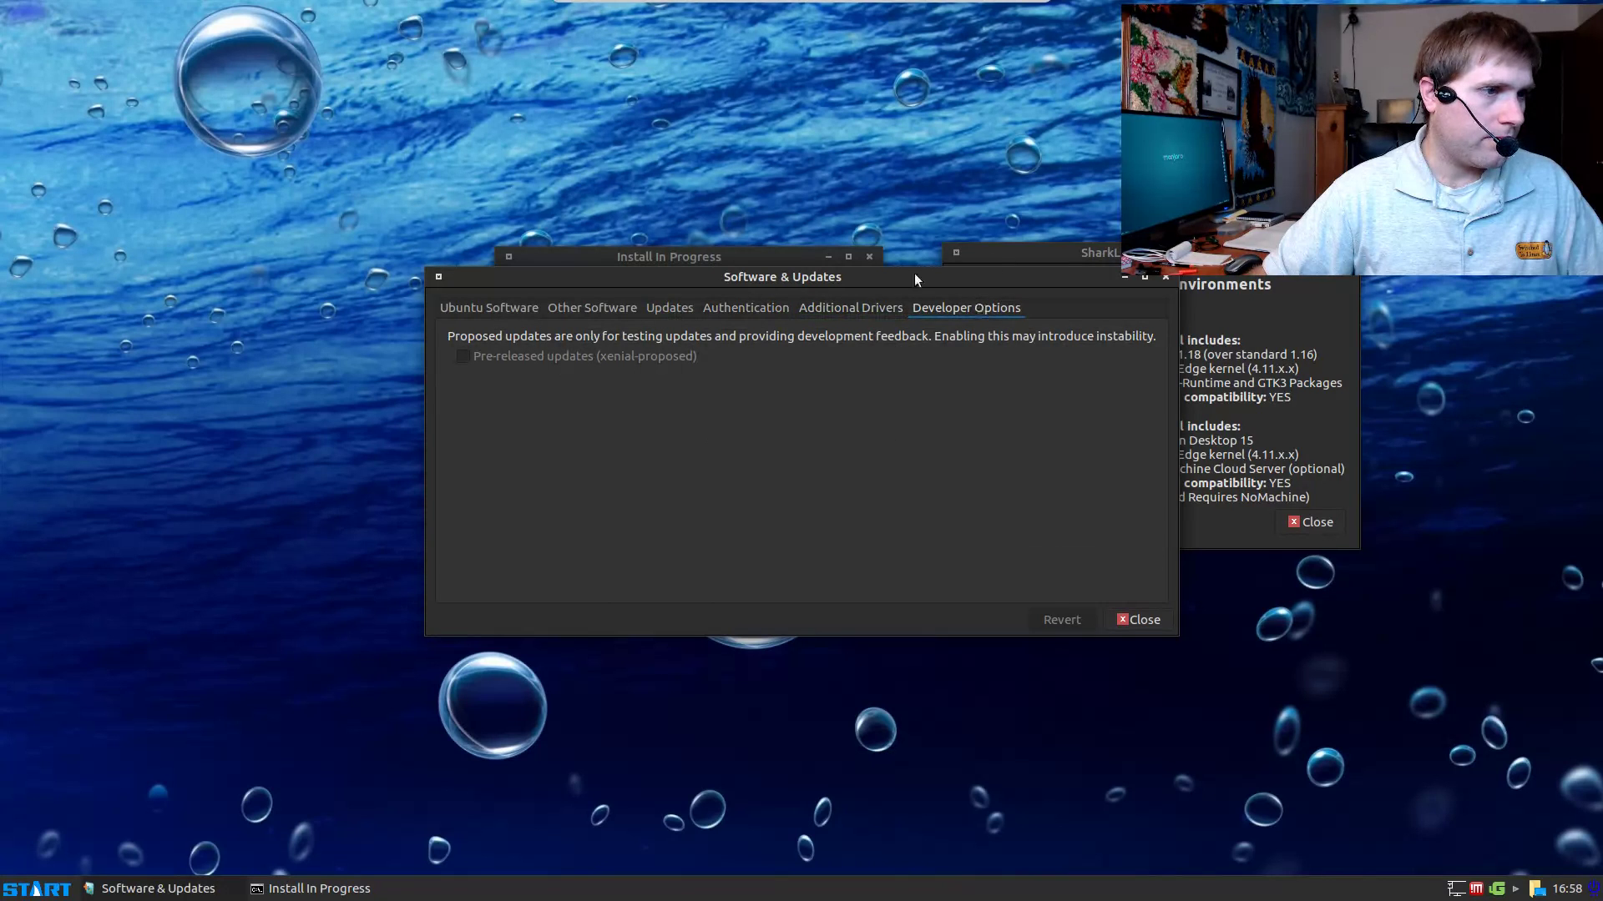
{"action": "left_click", "coordinate": [1166, 276]}
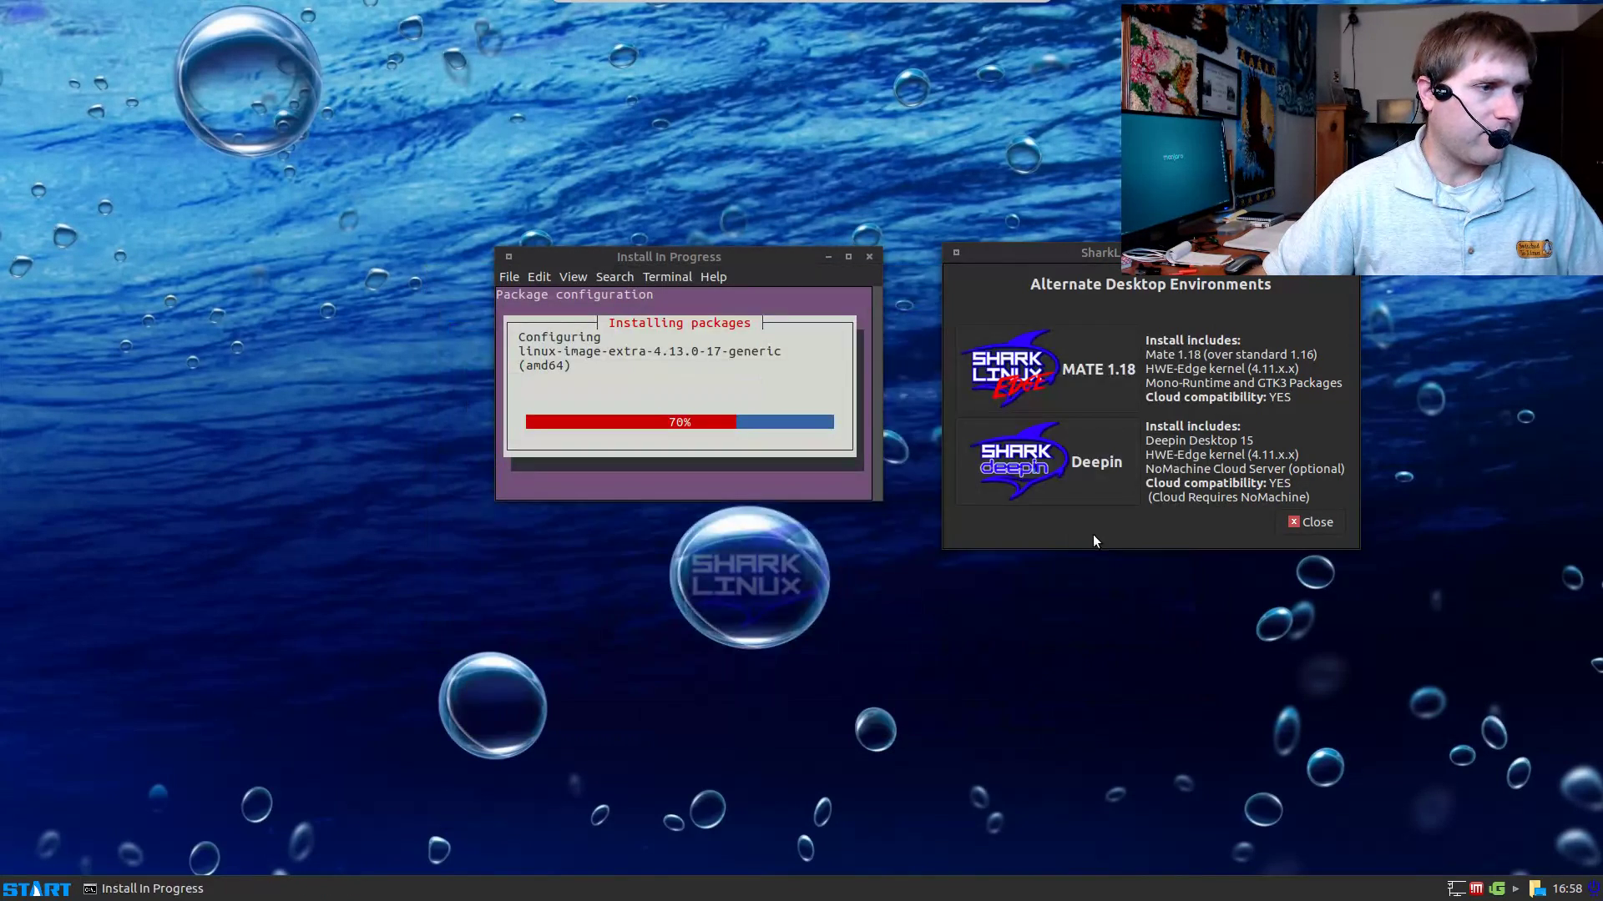
Step: Search the Start menu for "insta", open GDebi Package Installer for a quick look and close it
{"action": "left_click", "coordinate": [36, 889]}
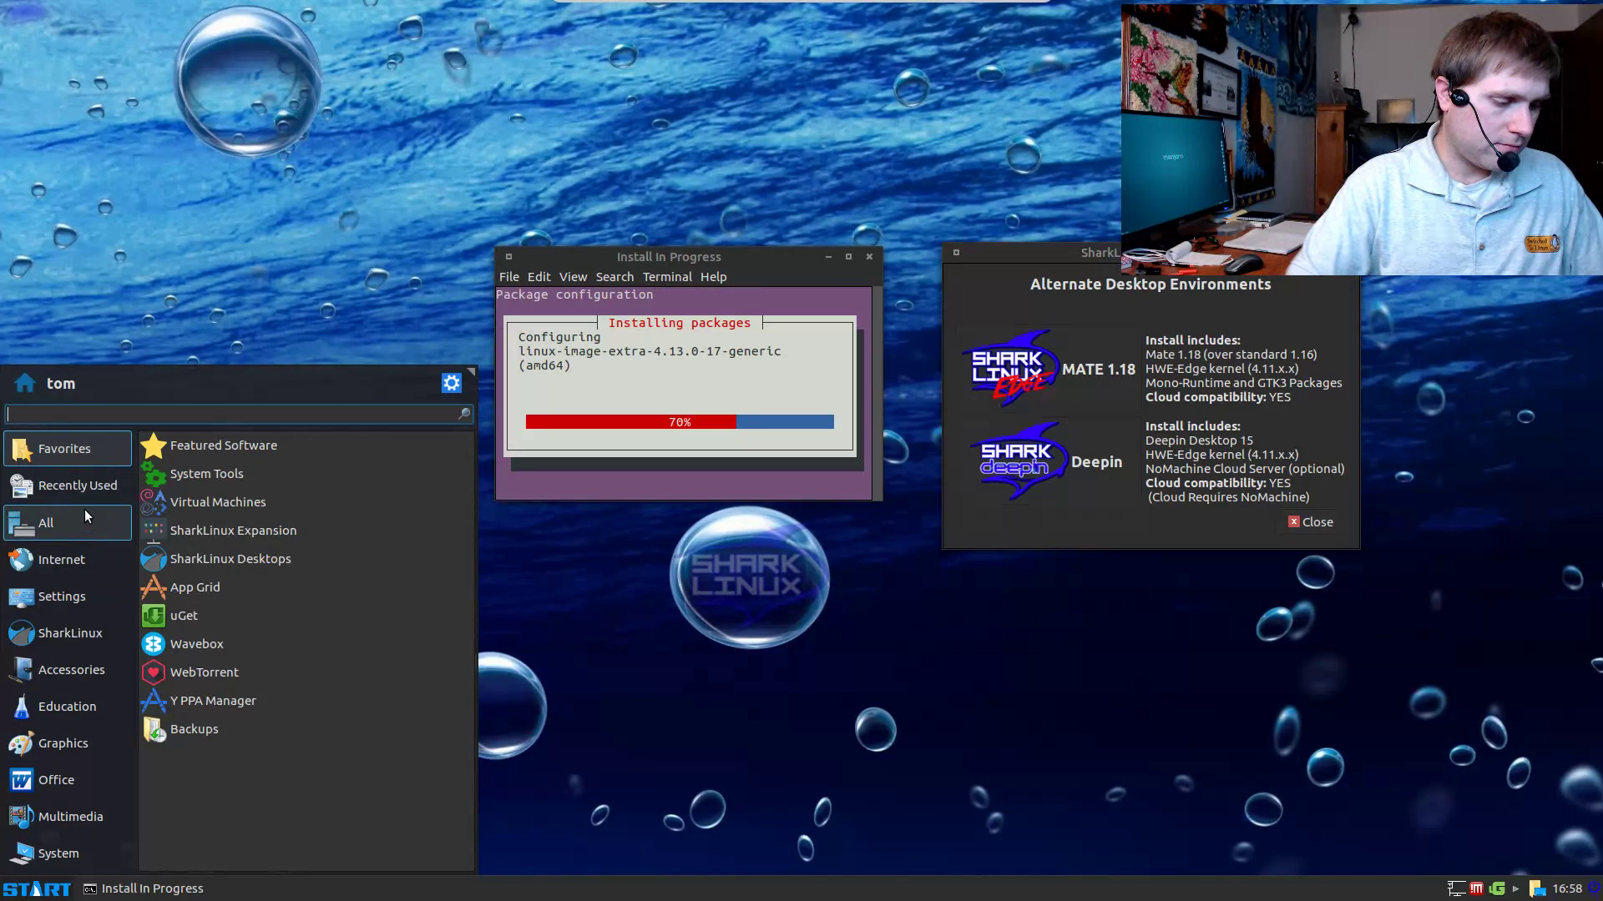
{"action": "type", "text": "iins"}
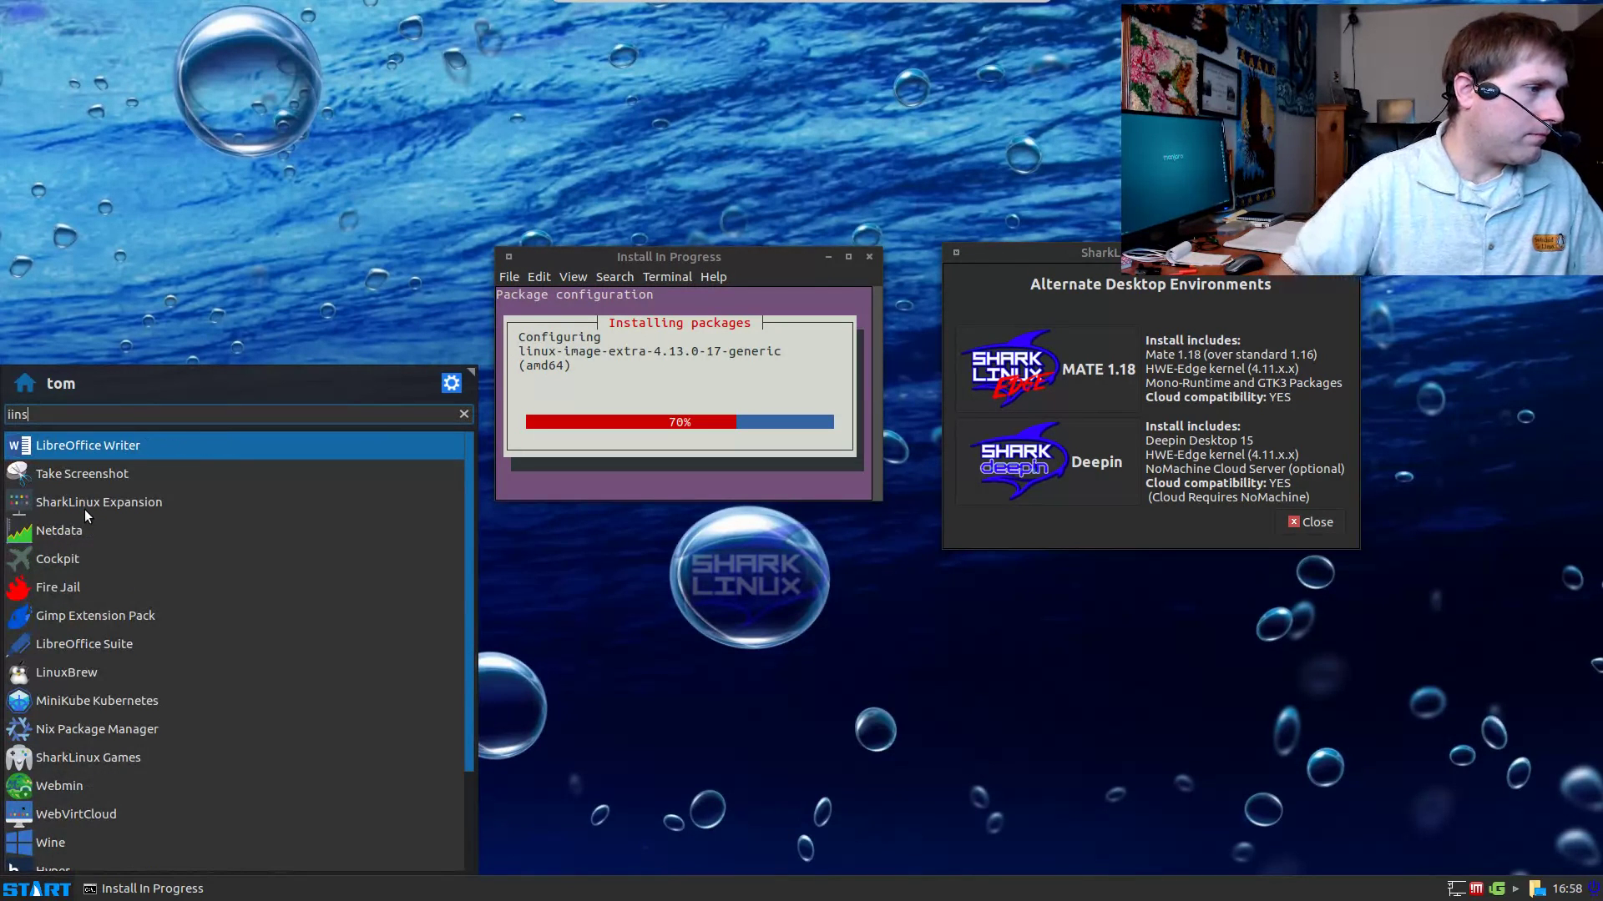
{"action": "key", "text": "BackSpace"}
{"action": "key", "text": "BackSpace"}
{"action": "key", "text": "BackSpace"}
{"action": "key", "text": "BackSpace"}
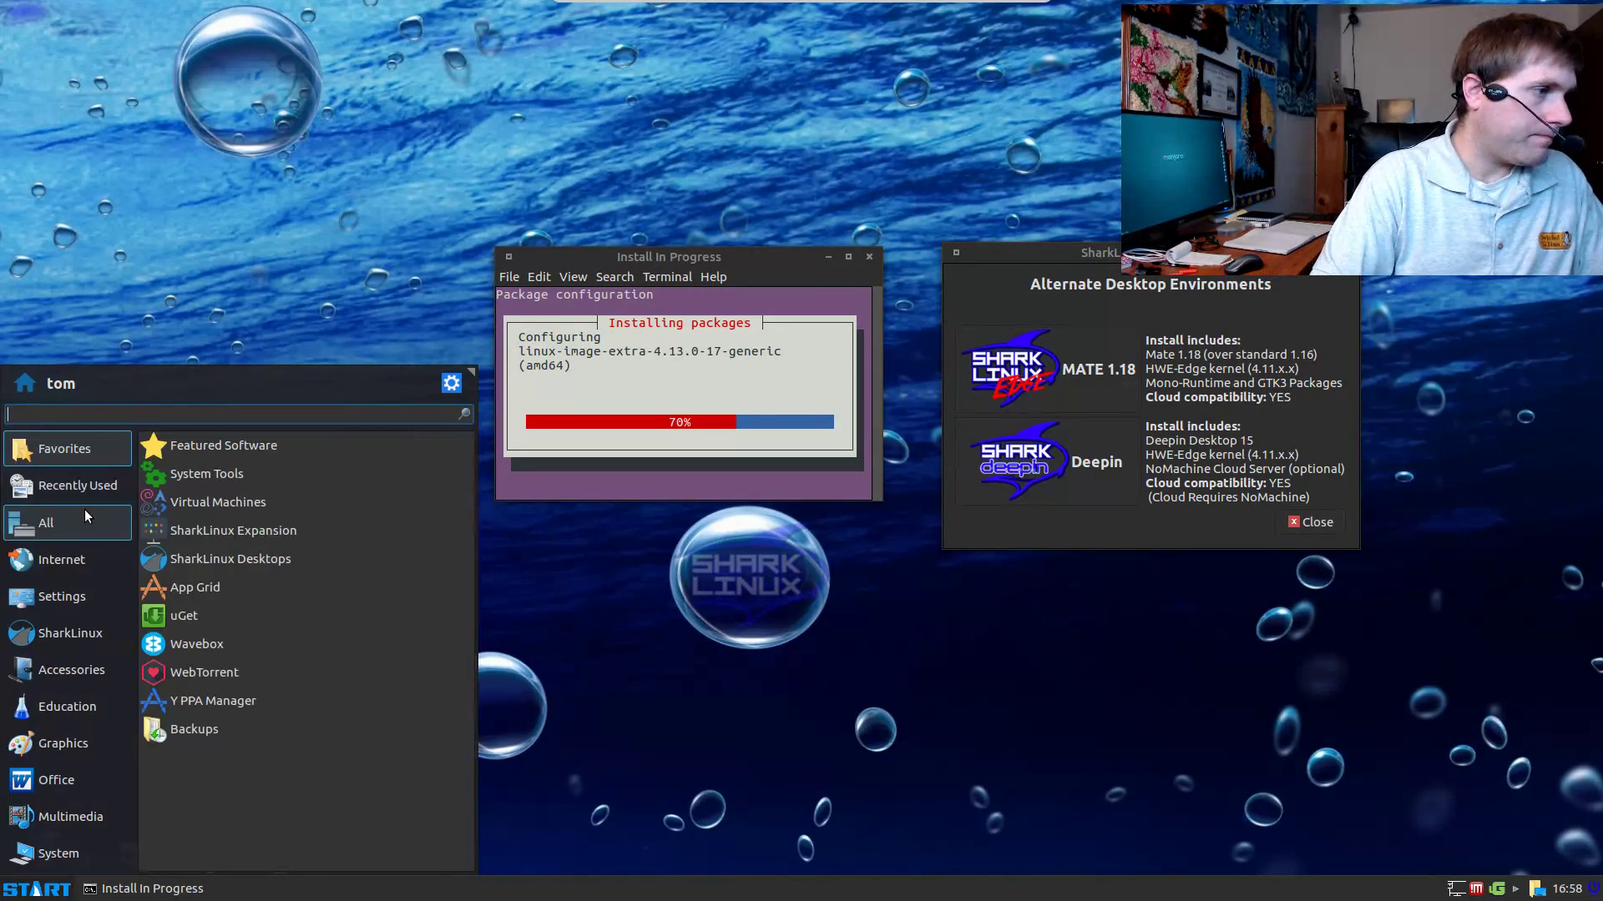
{"action": "type", "text": "insta"}
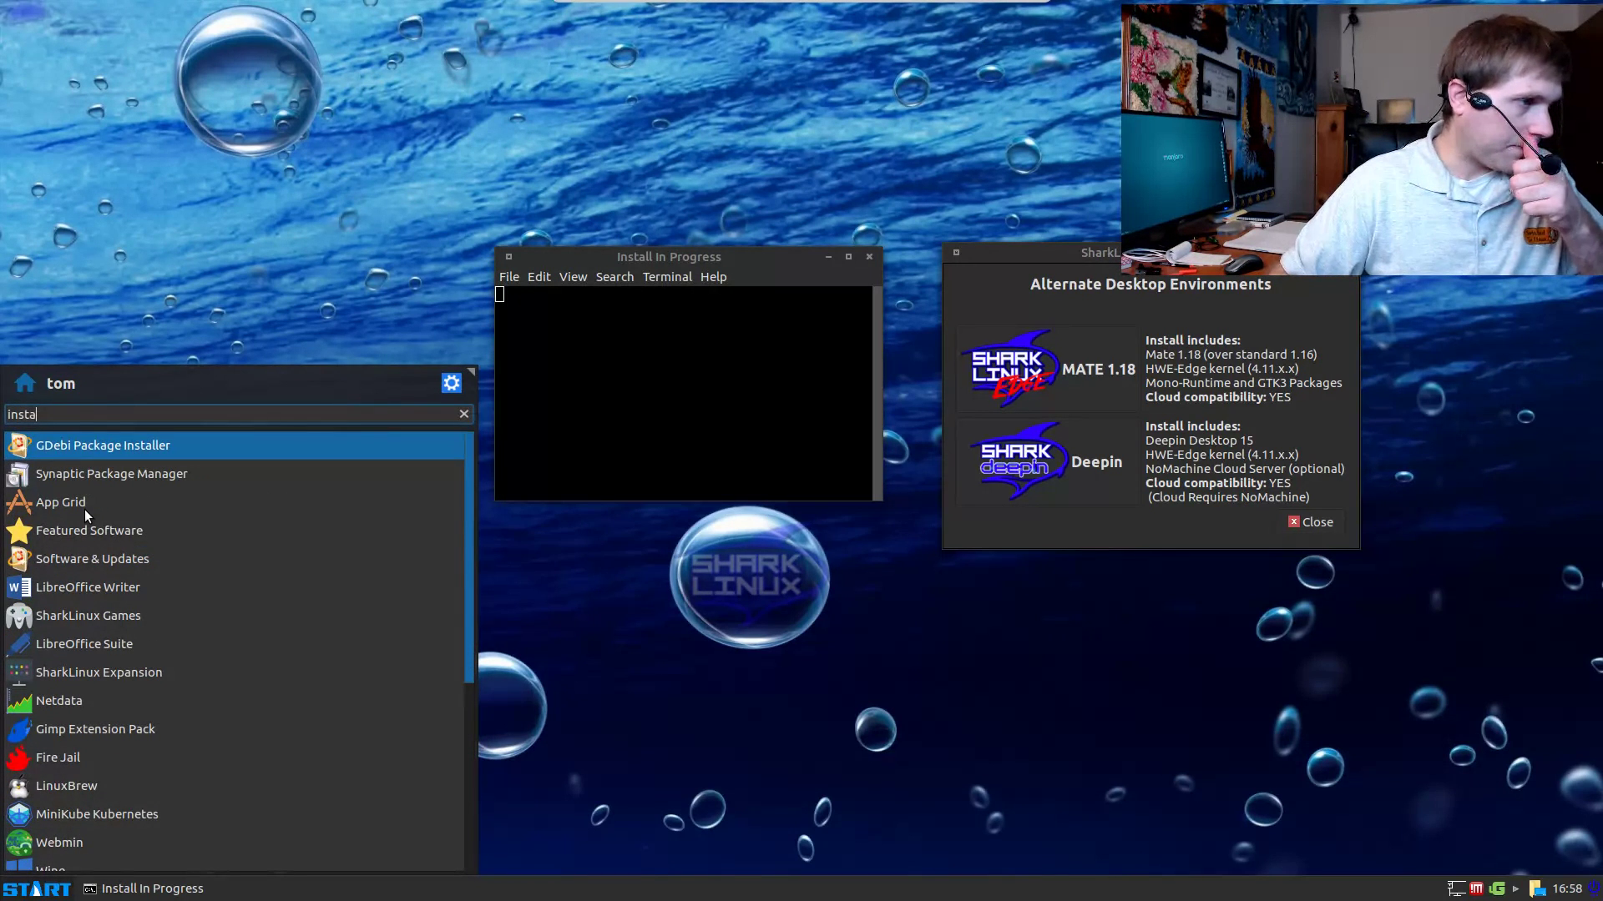
{"action": "left_click", "coordinate": [119, 440]}
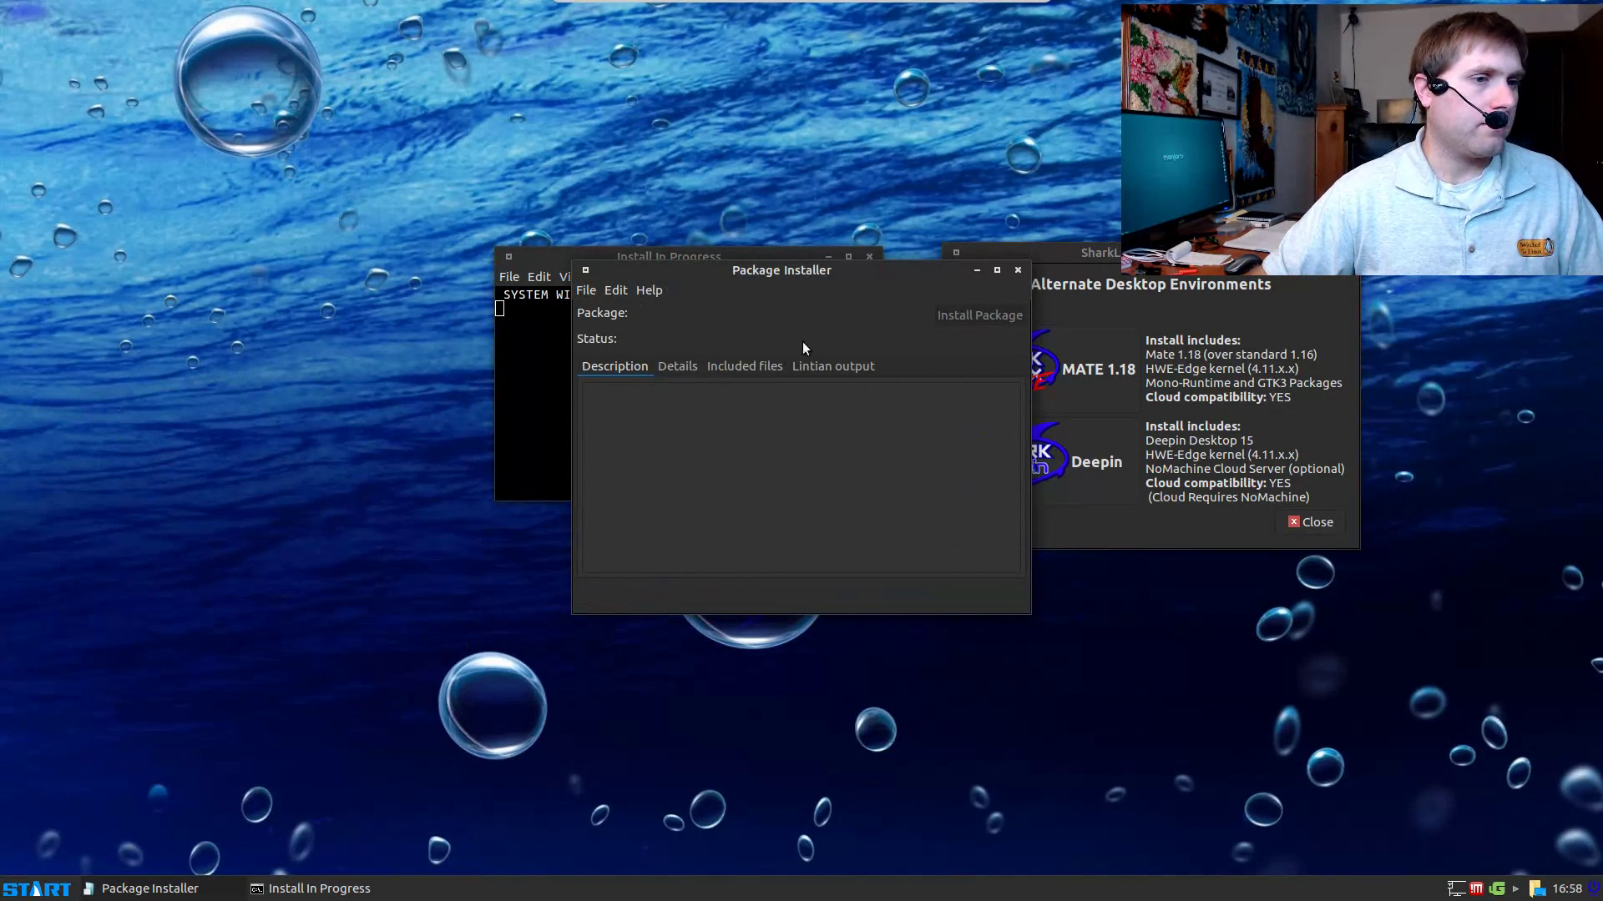
{"action": "left_click", "coordinate": [1020, 270]}
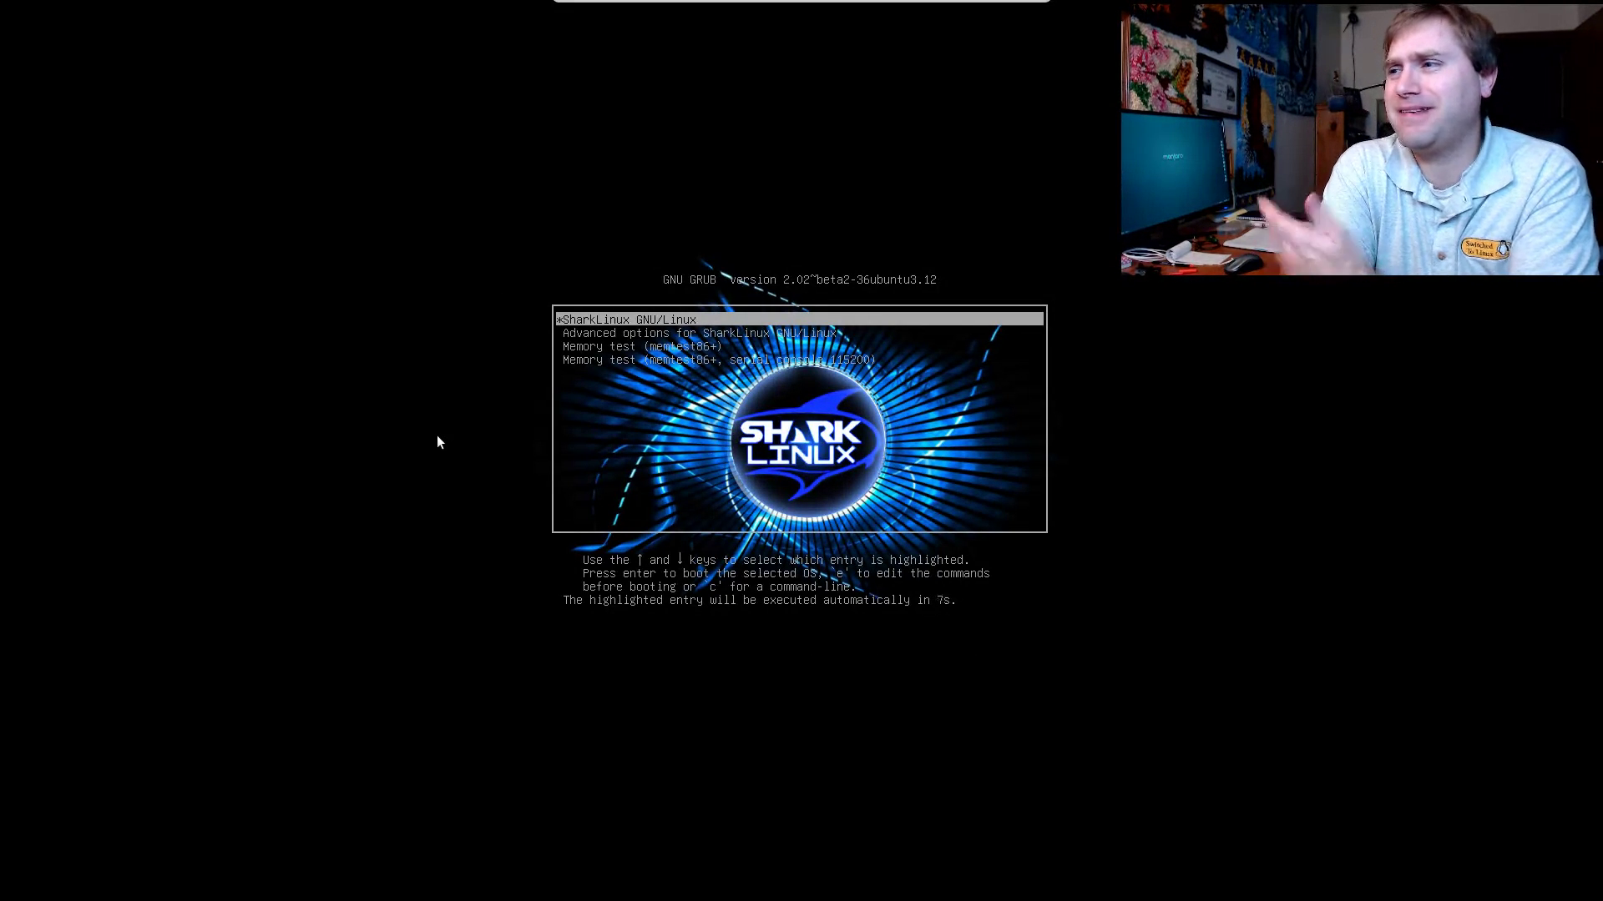
Step: Boot the SharkLinux GNU/Linux entry and log in with the account password
{"action": "key", "text": "Return"}
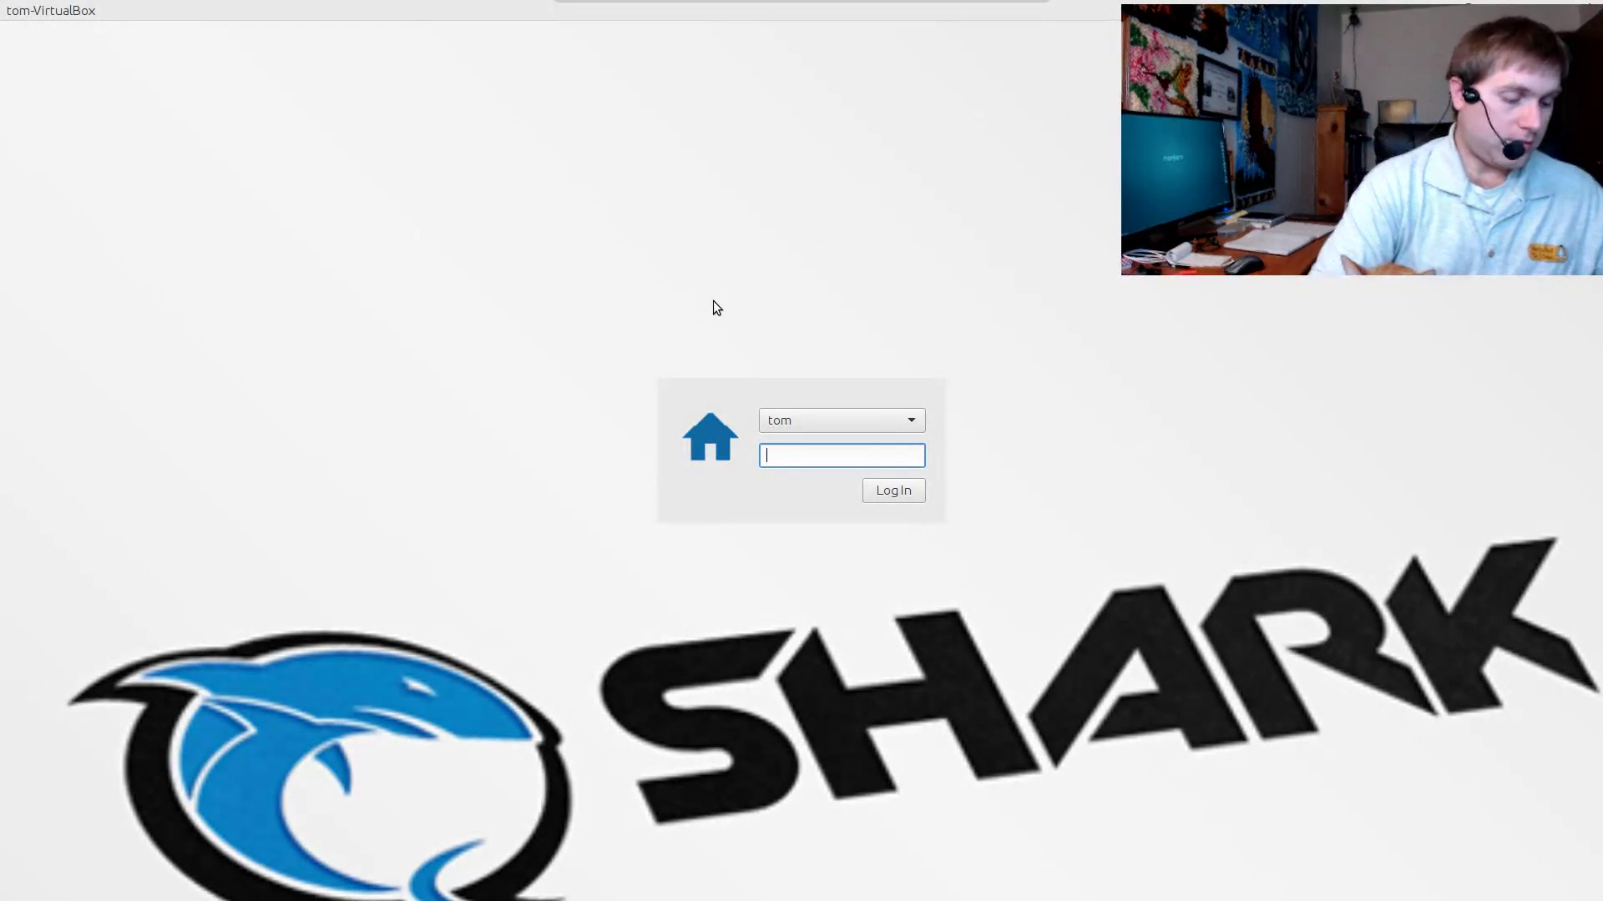
{"action": "type", "text": "•••••"}
{"action": "key", "text": "Return"}
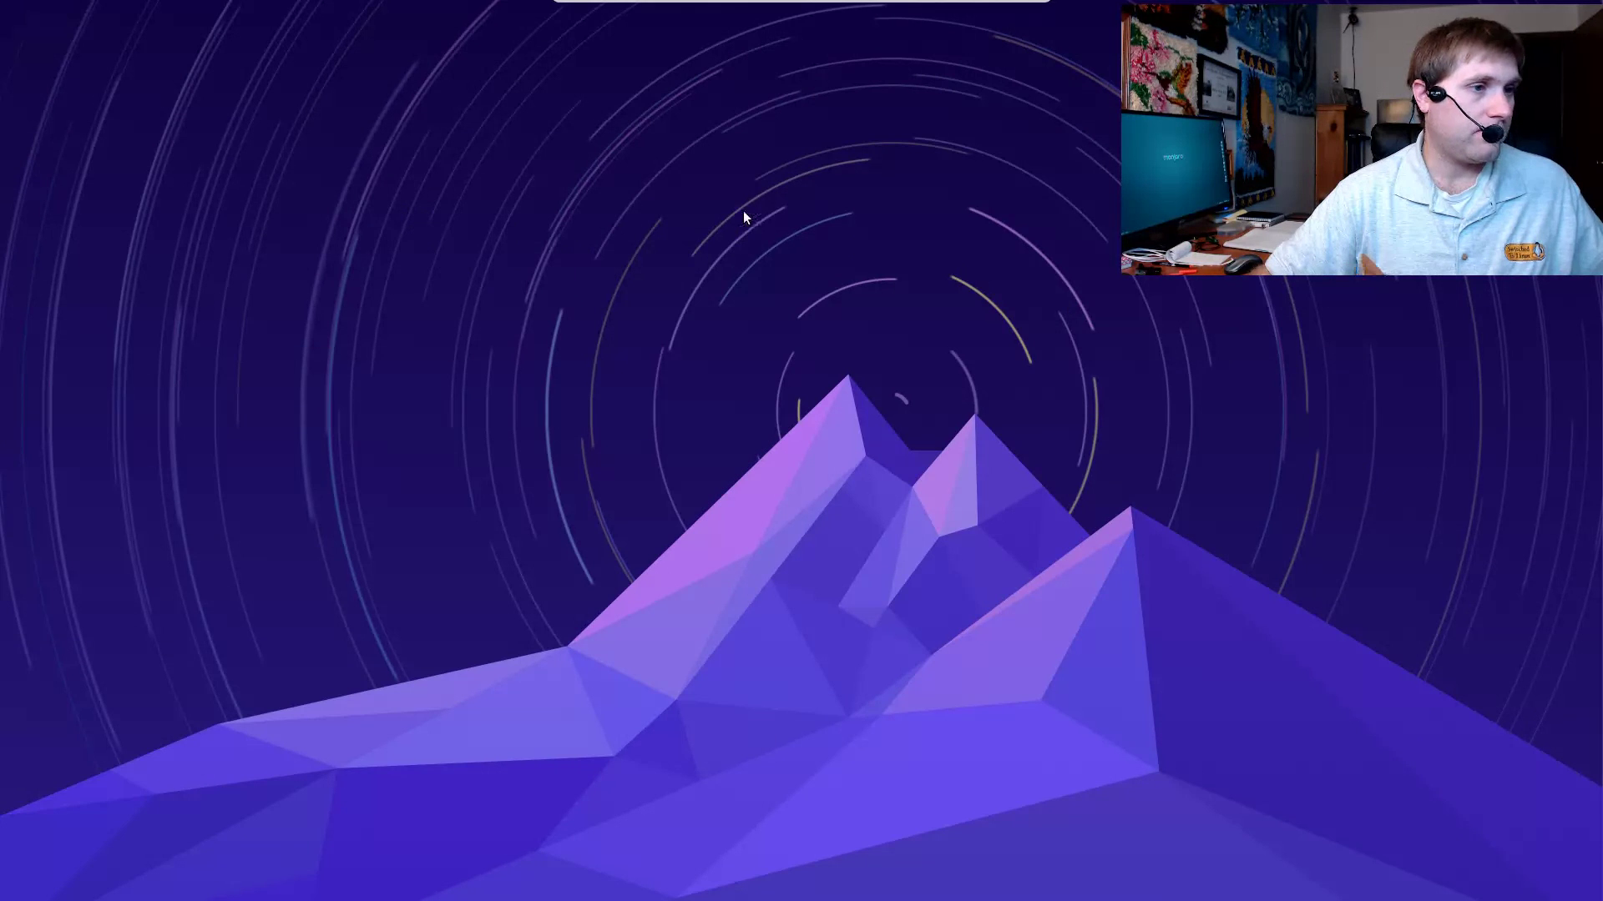
Step: Examine the Deepin desktop's context menu and its full-screen application launcher
{"action": "right_click", "coordinate": [754, 147]}
{"action": "key", "text": "super"}
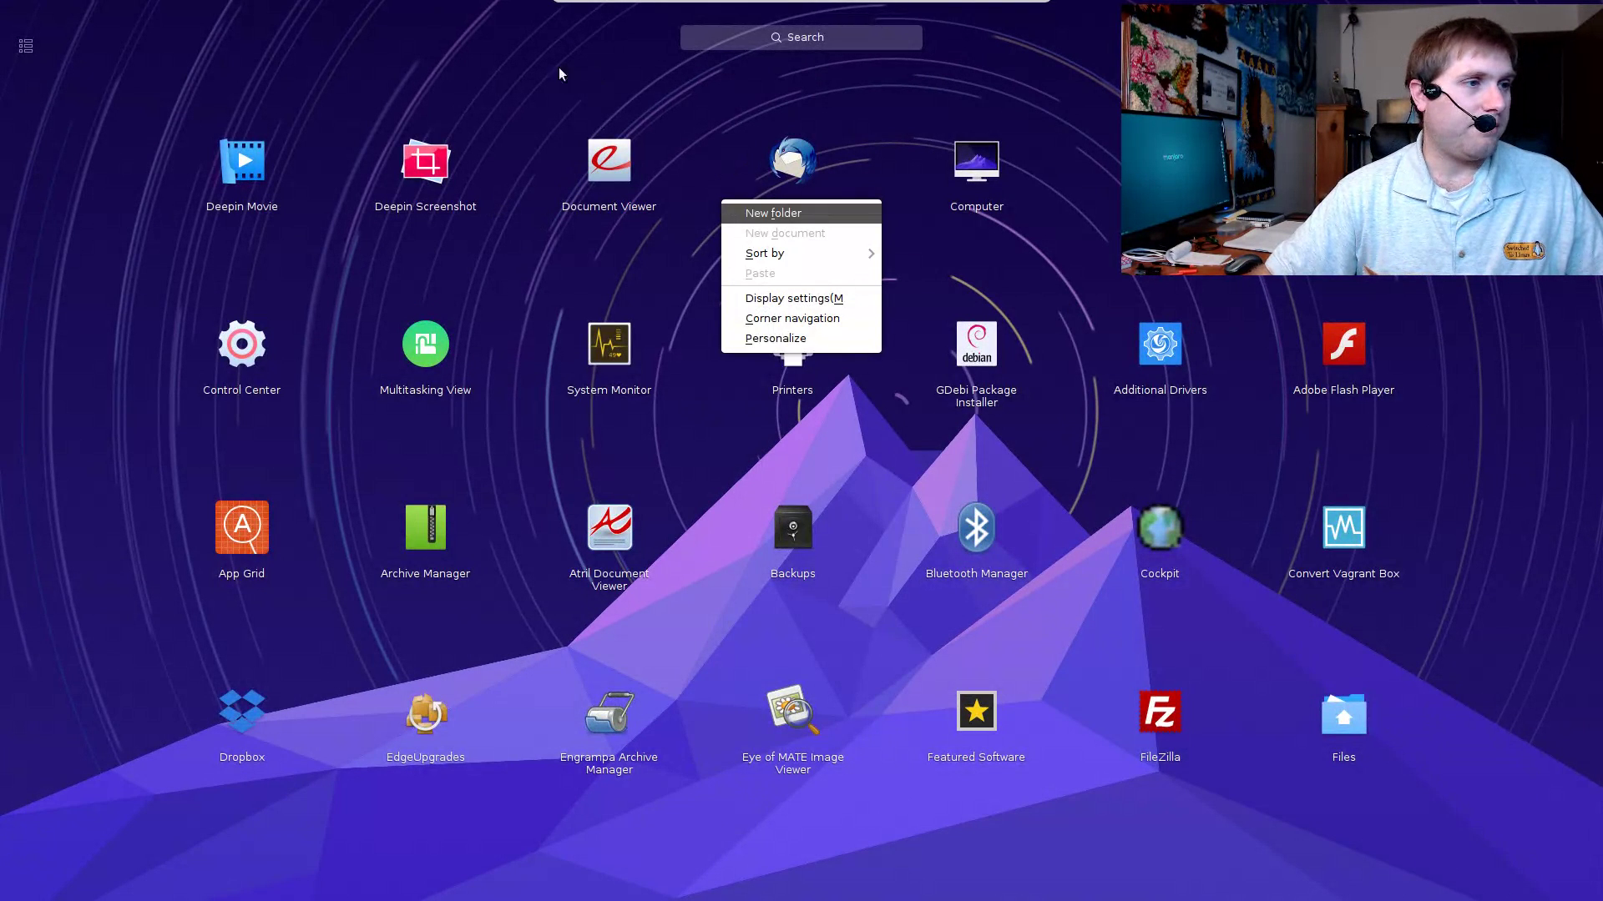
{"action": "key", "text": "super"}
{"action": "right_click", "coordinate": [228, 147]}
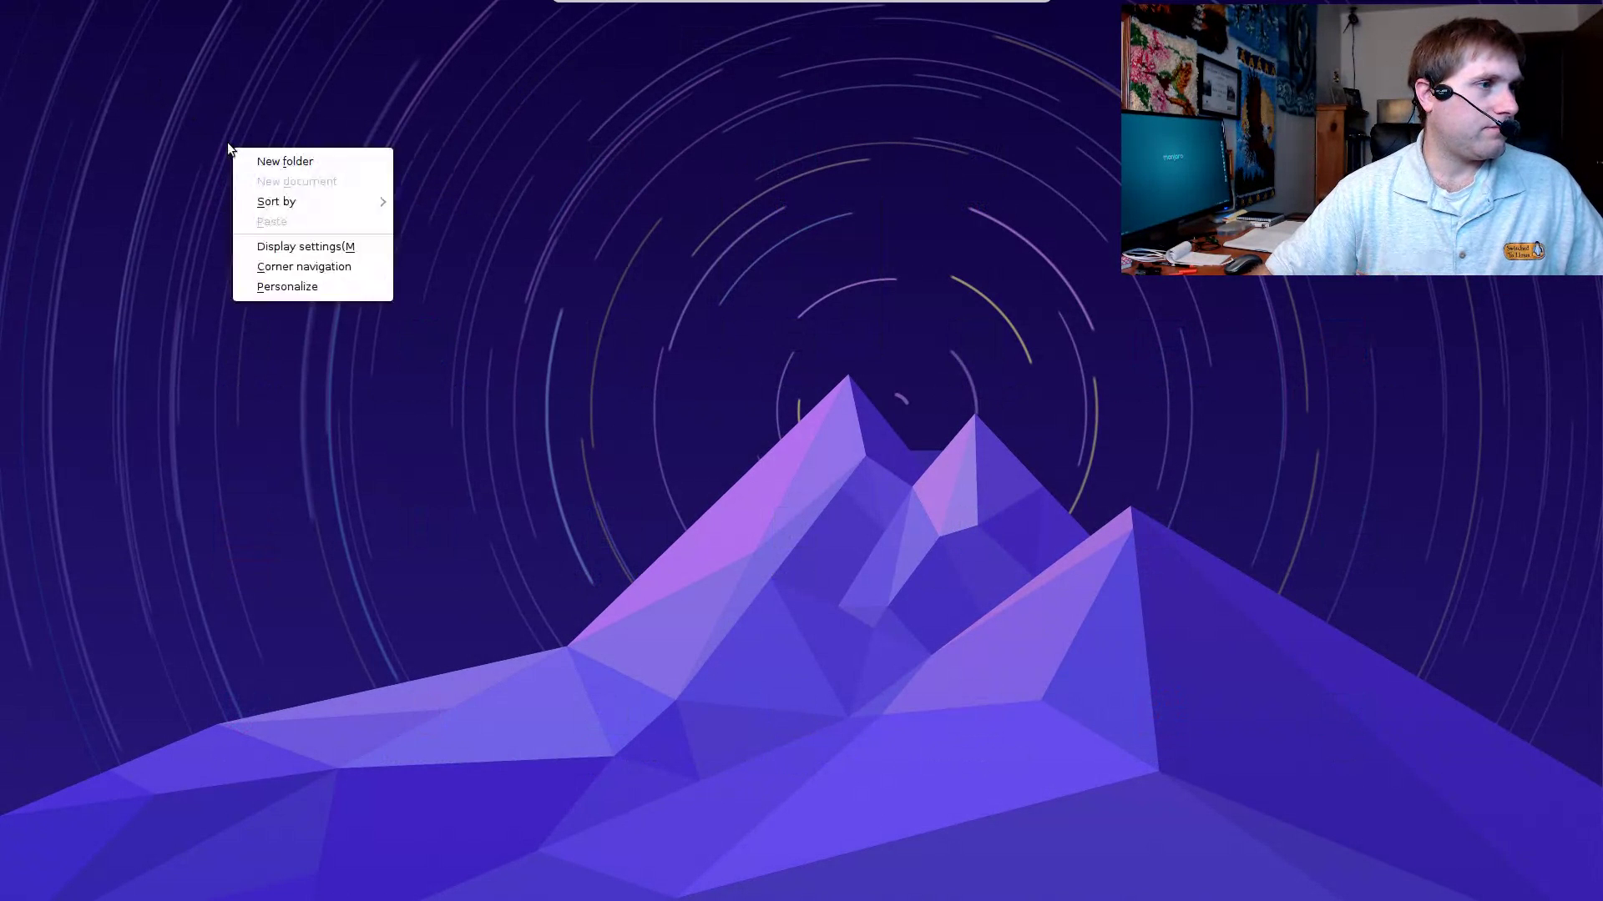
{"action": "left_click", "coordinate": [273, 48]}
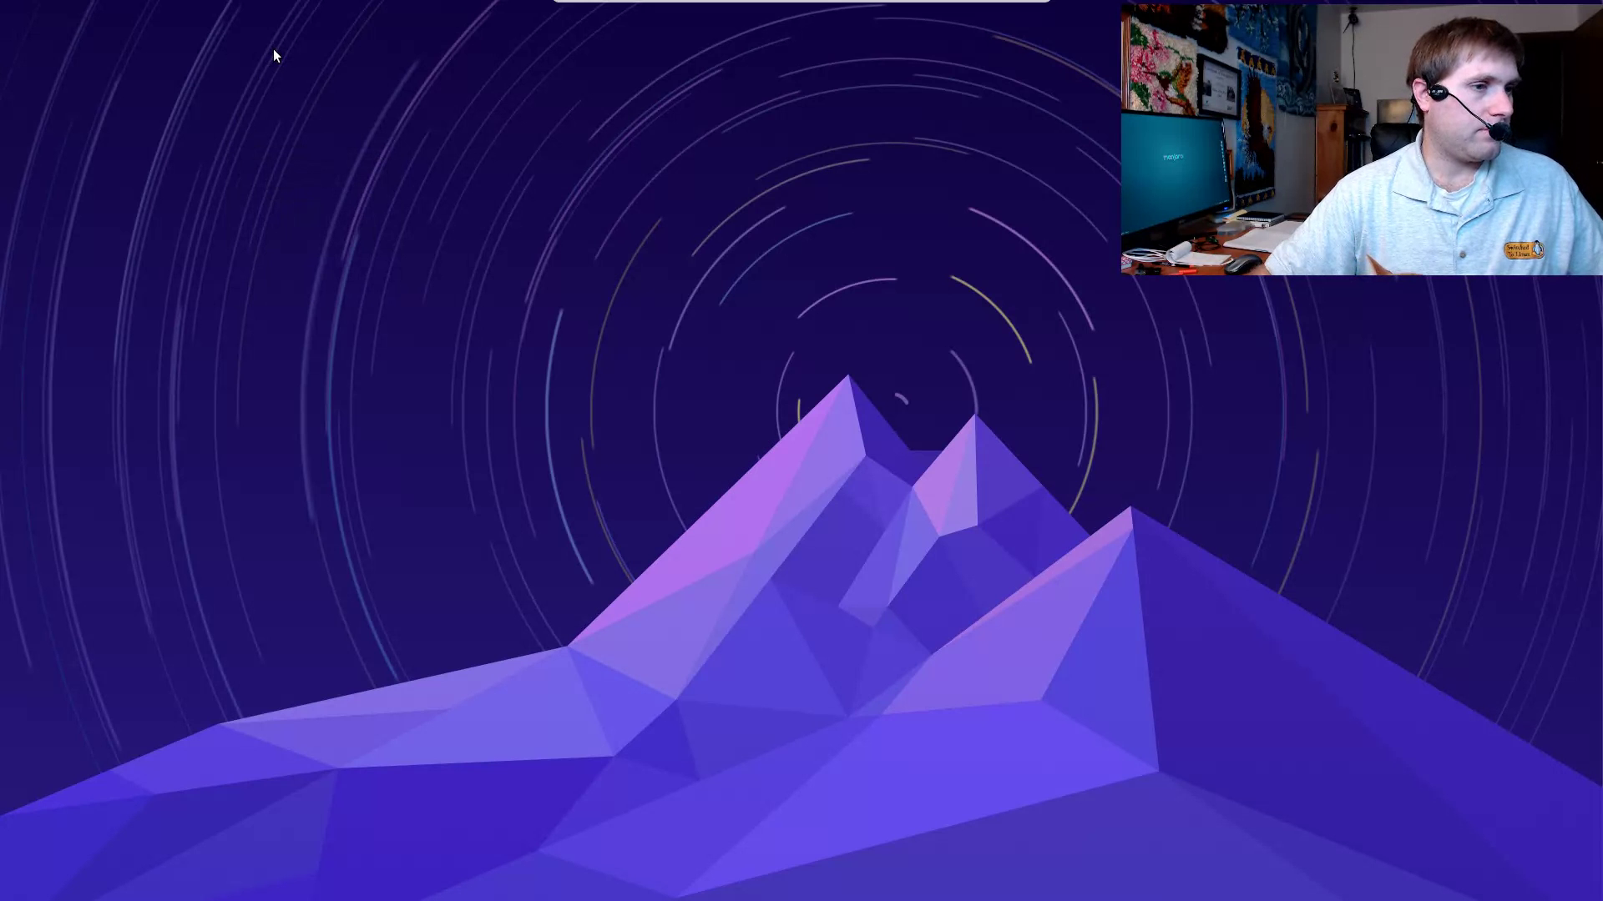
{"action": "key", "text": "super"}
{"action": "key", "text": "super"}
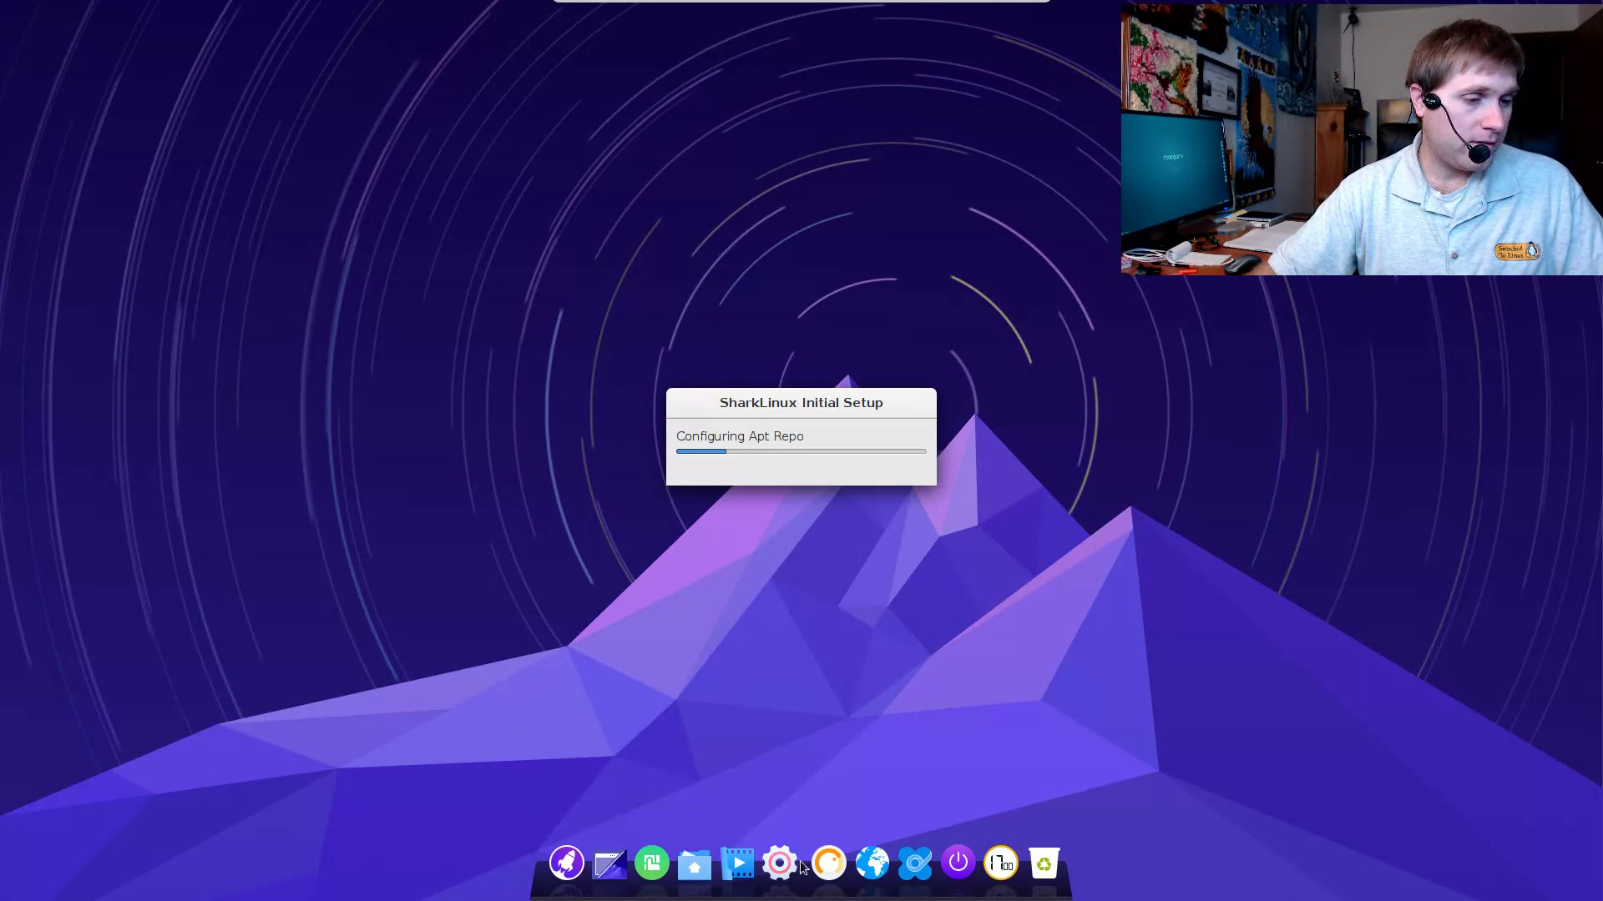
Step: Log out of the Deepin desktop and choose the SharkLinux Standard session on the login screen
{"action": "left_click", "coordinate": [960, 864]}
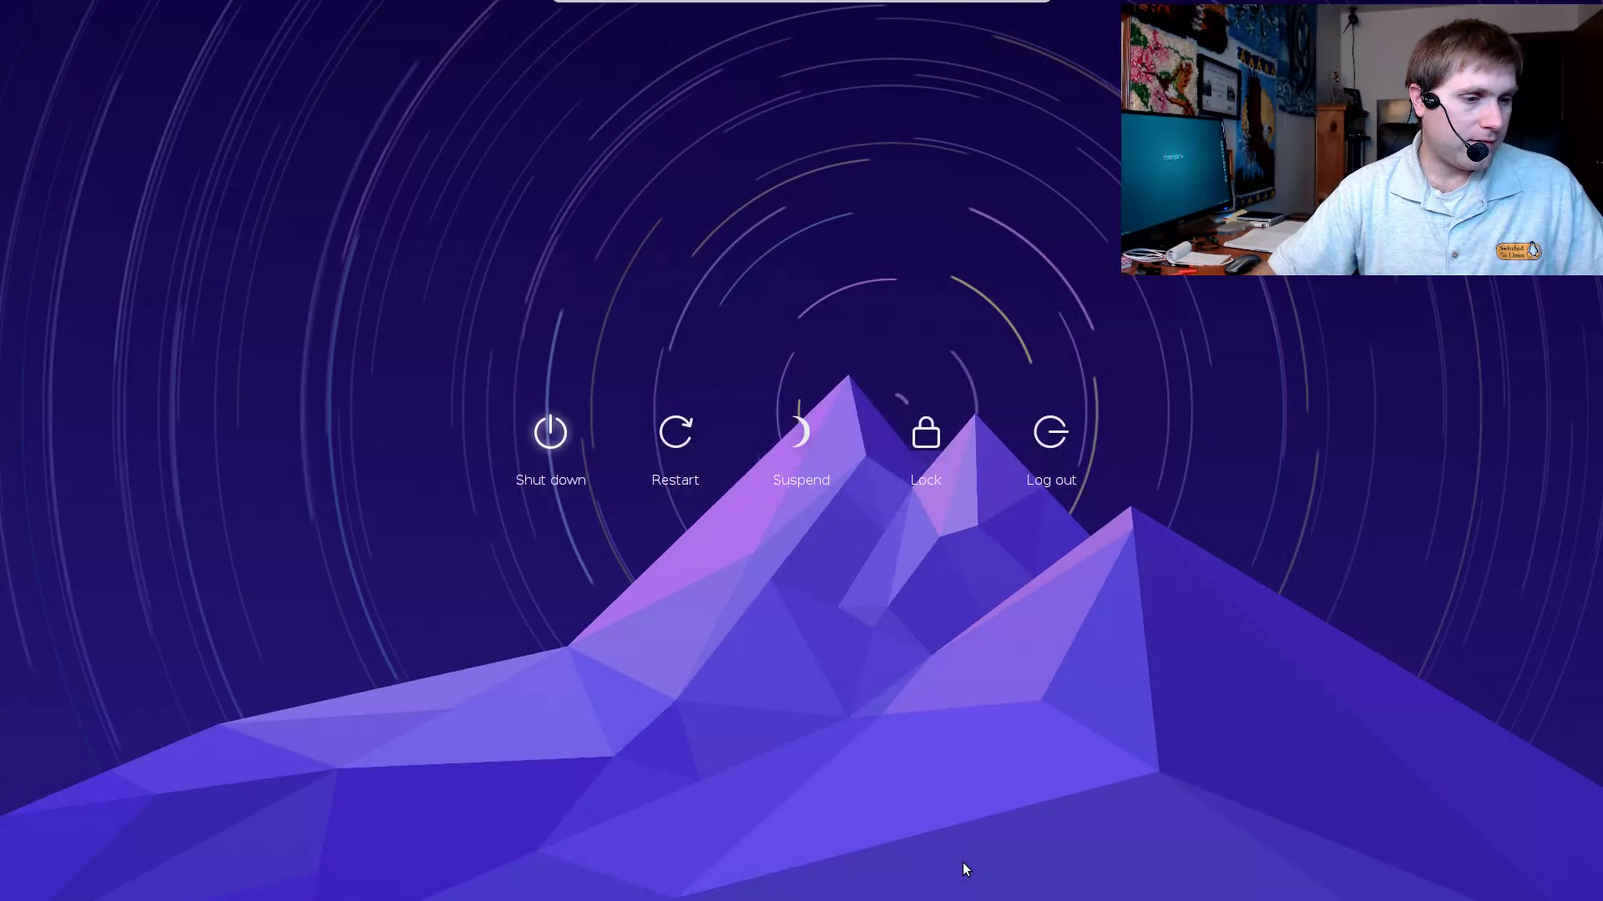
{"action": "left_click", "coordinate": [1050, 432]}
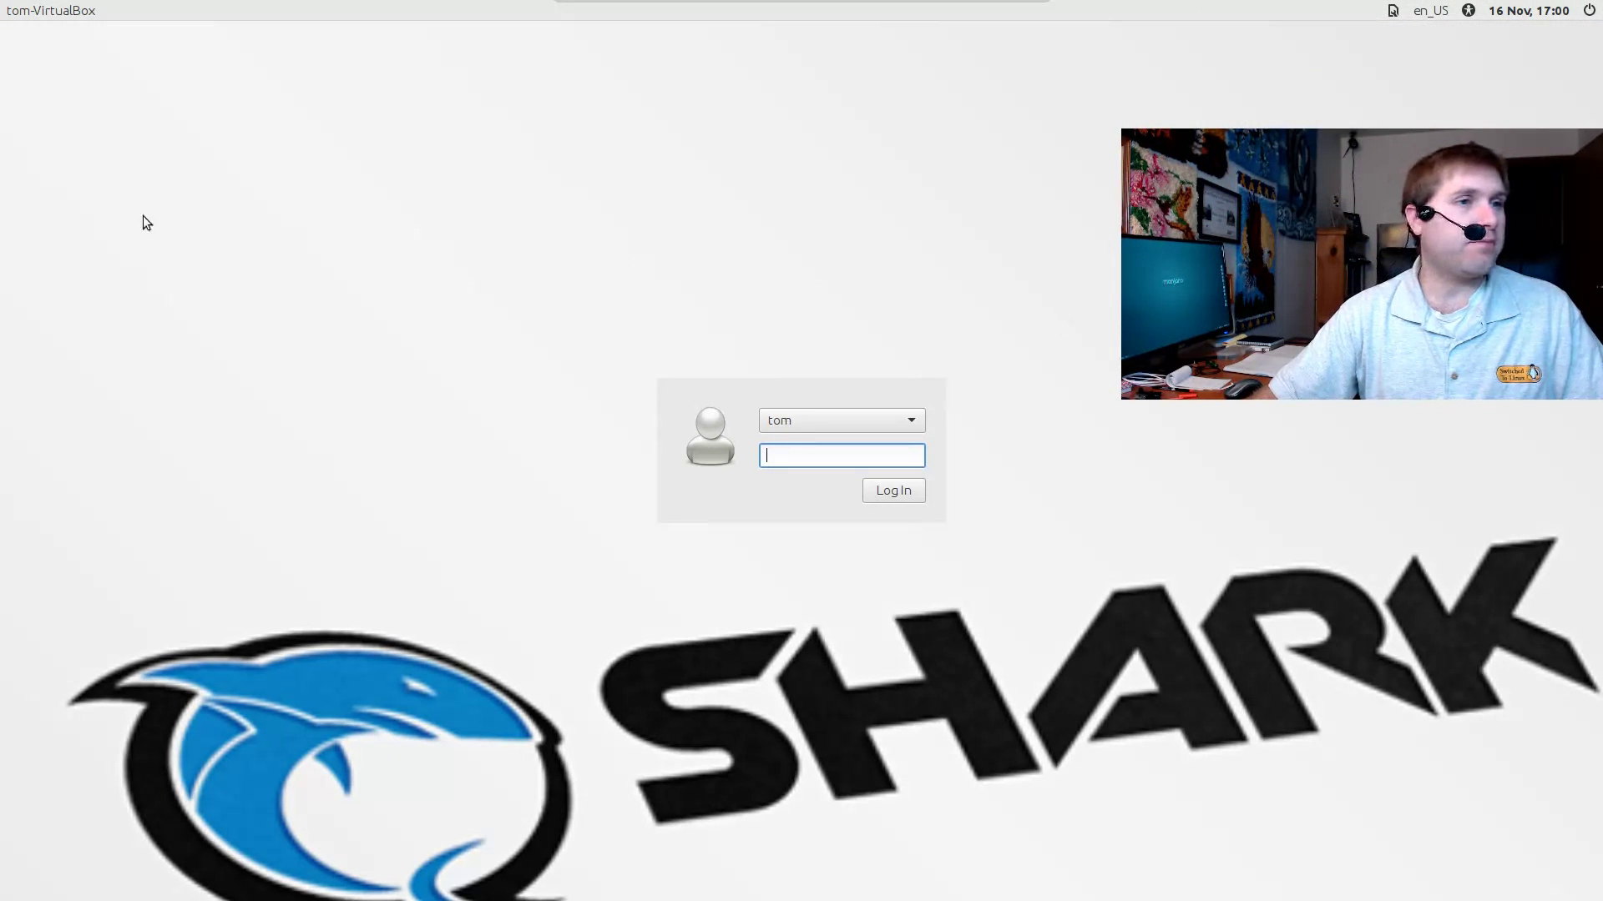
{"action": "left_click", "coordinate": [1394, 11]}
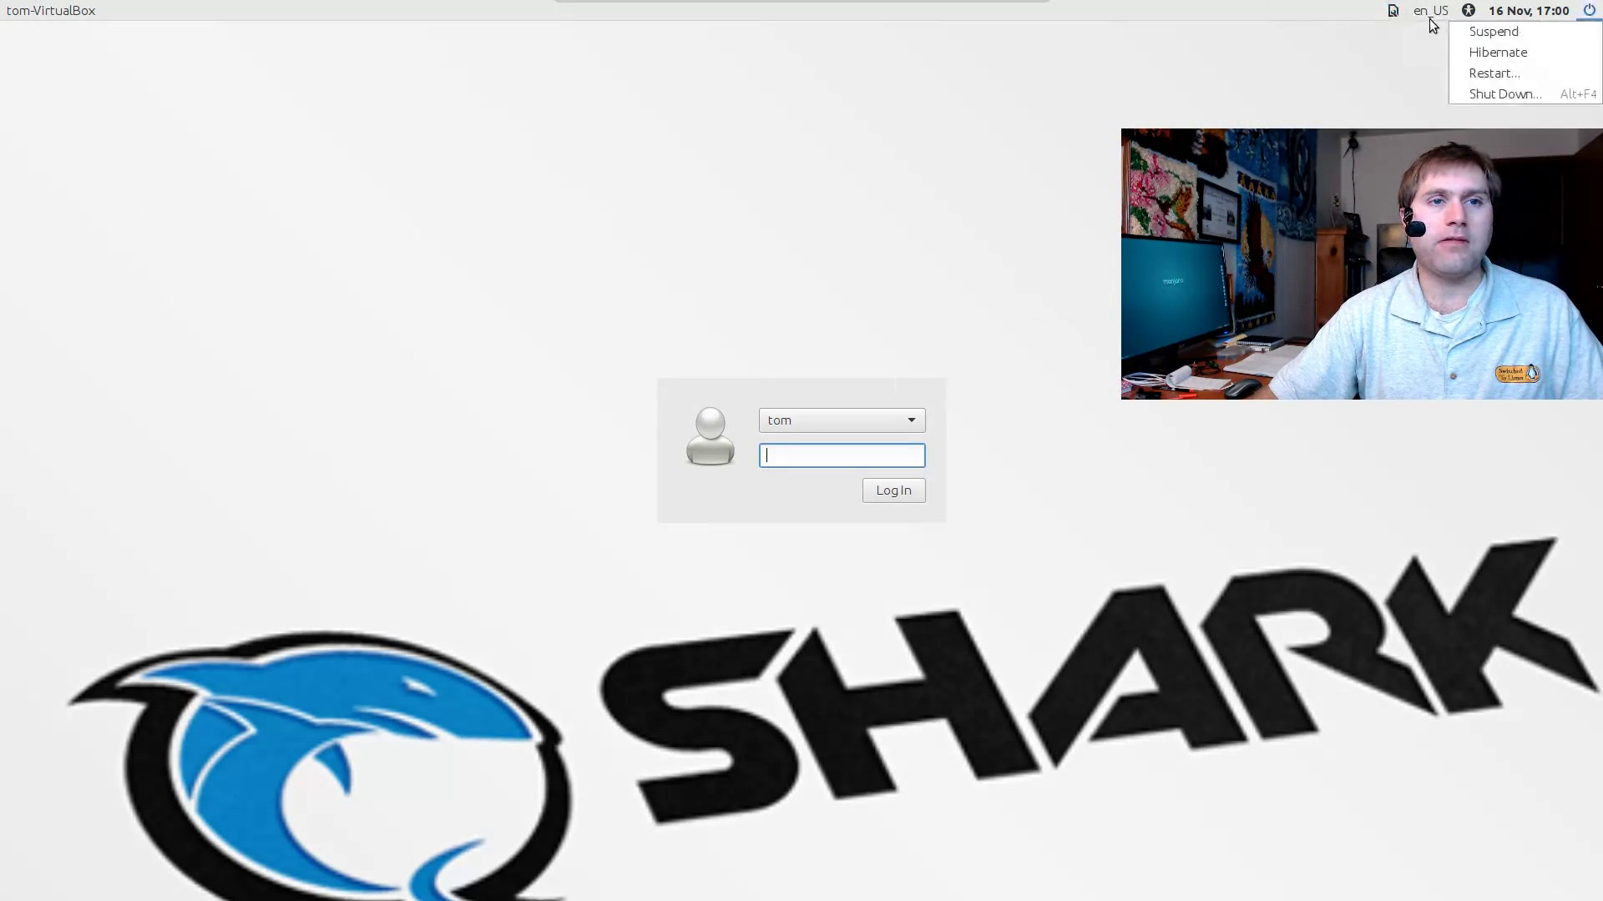
{"action": "mouse_move", "coordinate": [1393, 11]}
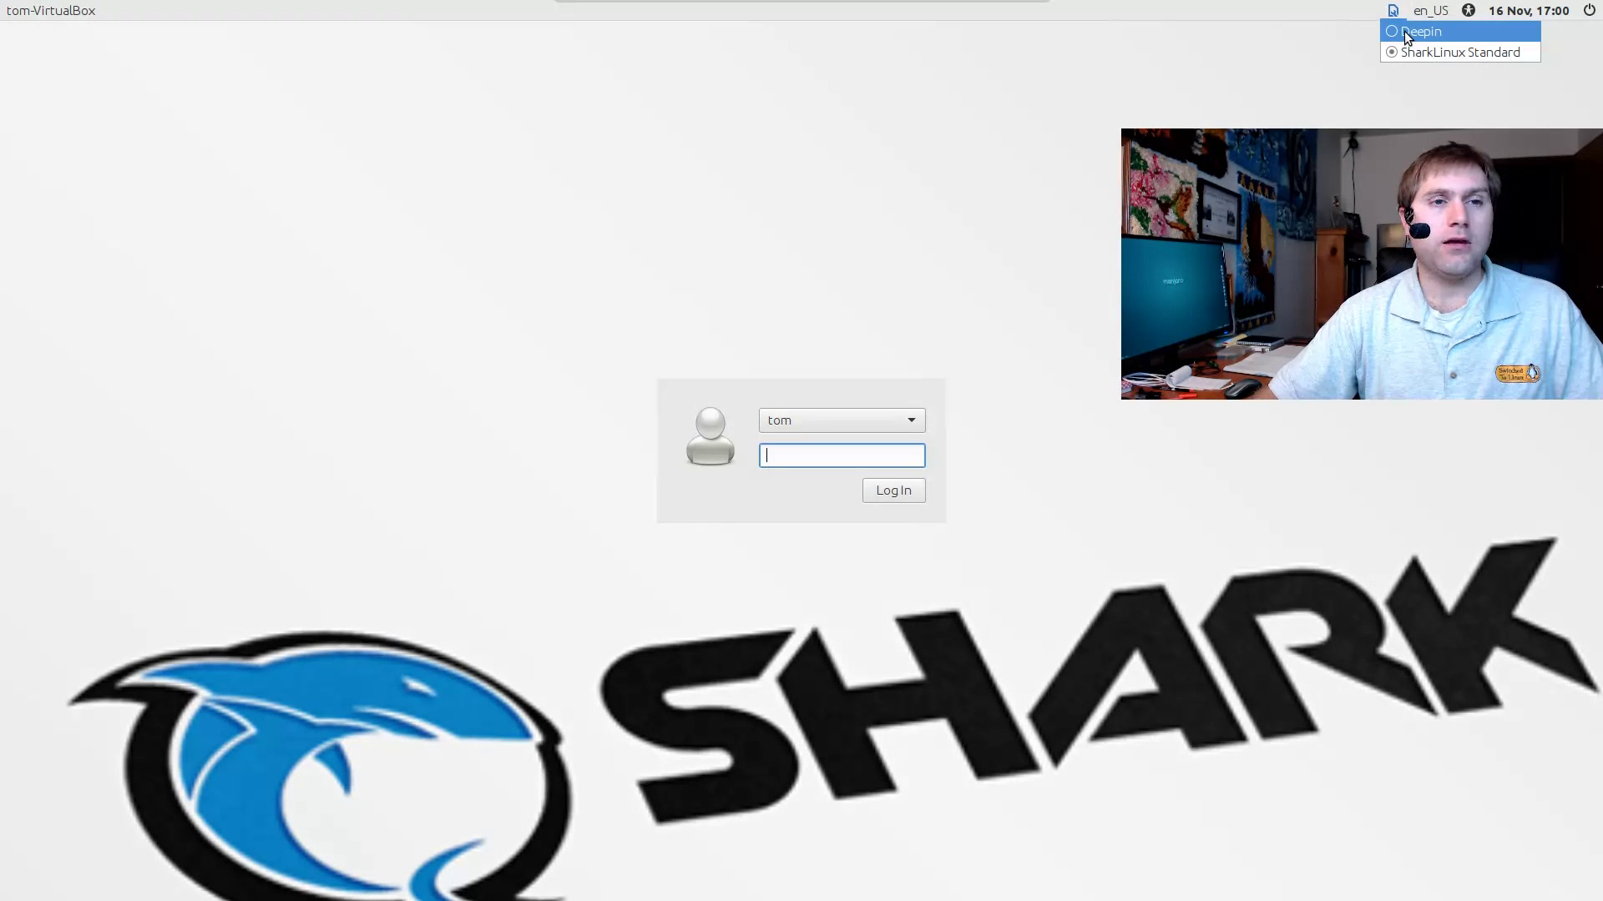
{"action": "left_click", "coordinate": [1398, 57]}
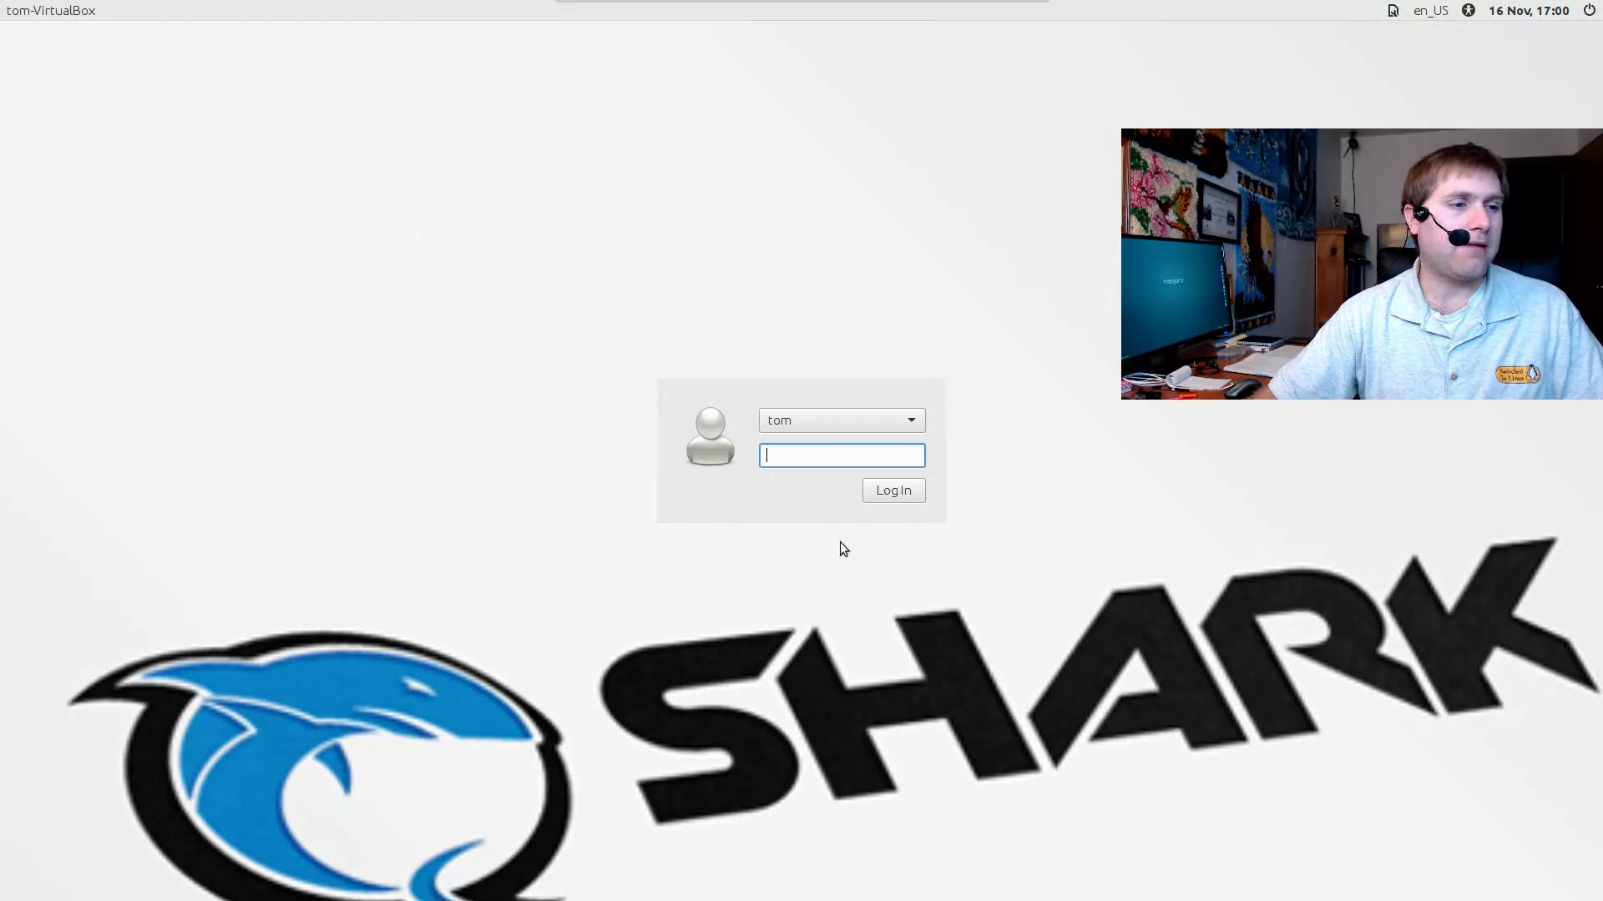
Step: Enter the account password and log in to the SharkLinux Standard session
{"action": "type", "text": "•••"}
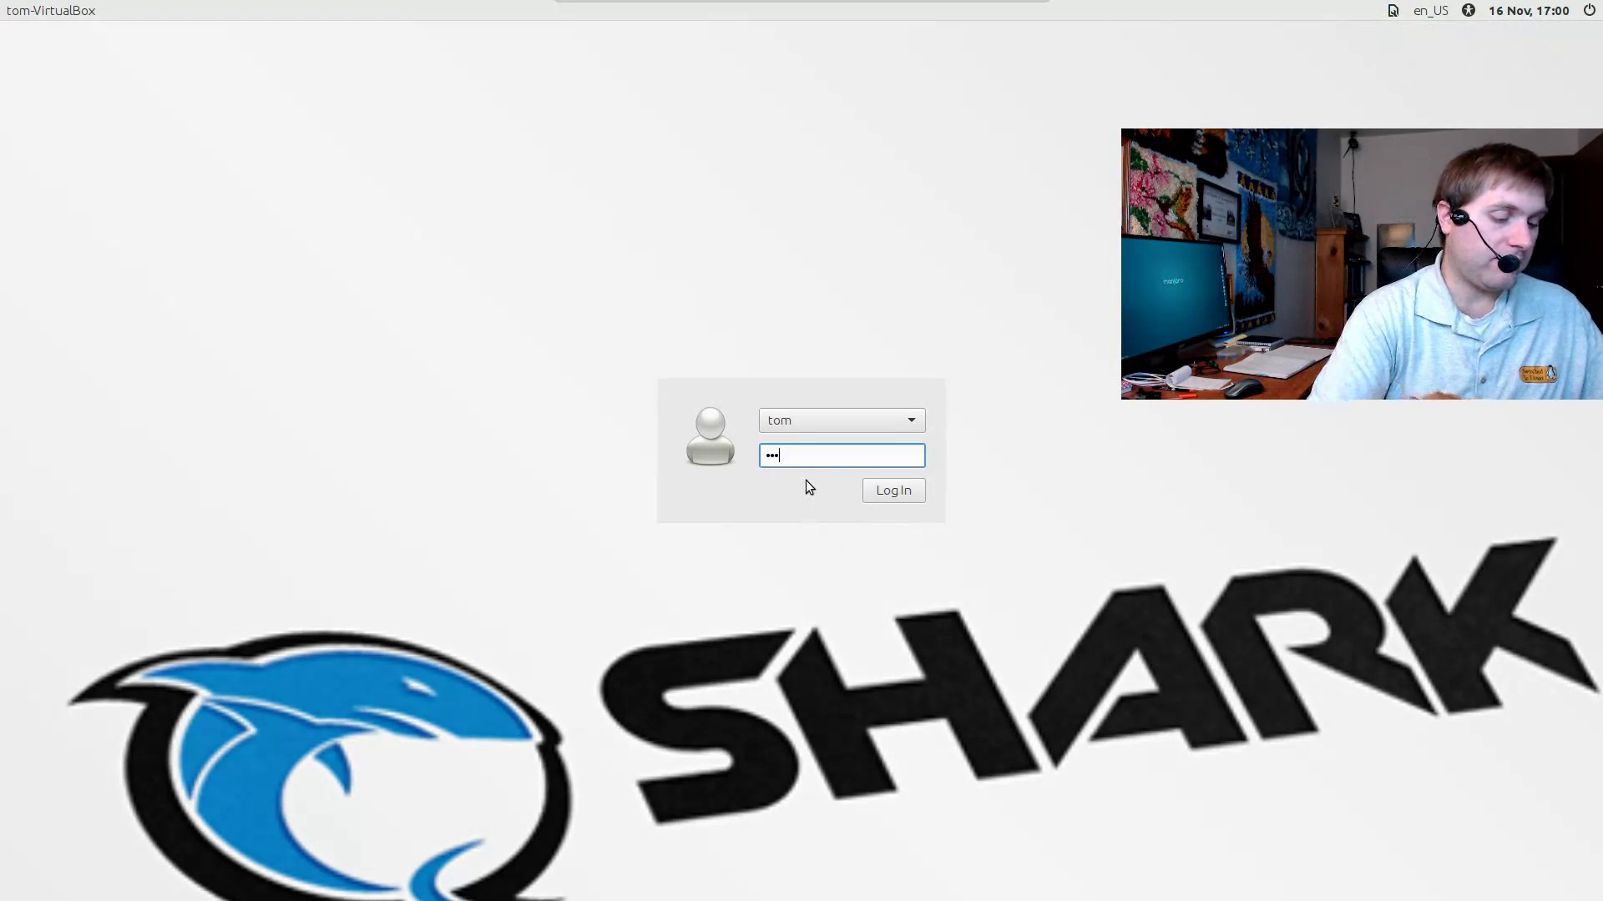
{"action": "type", "text": "•••••"}
{"action": "left_click", "coordinate": [891, 490]}
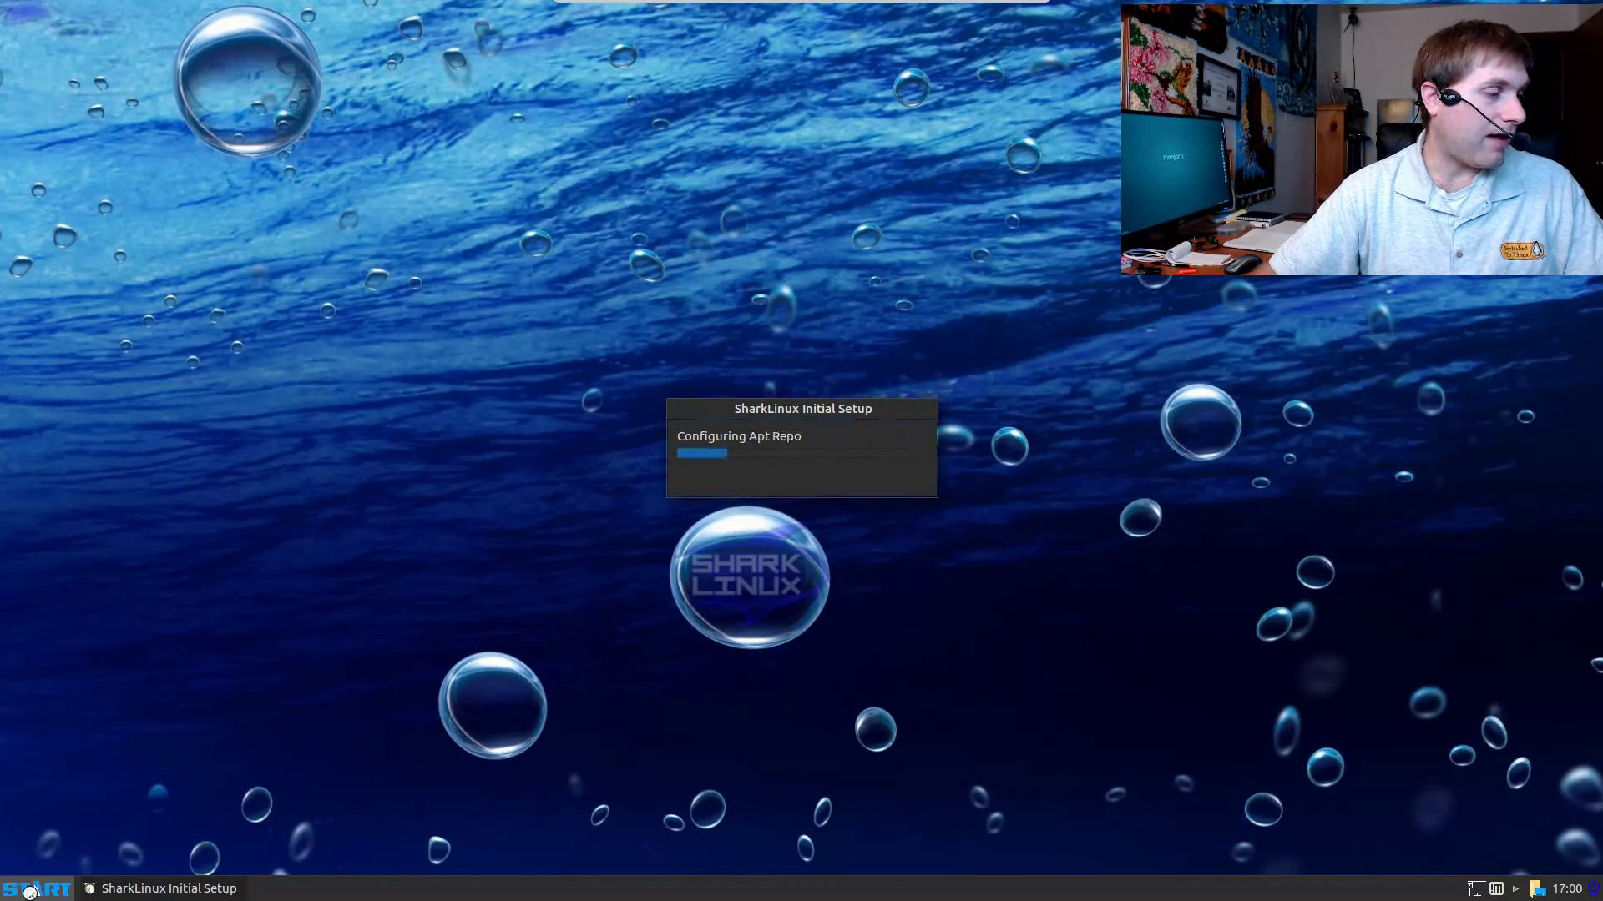
Step: Look over the Start menu's Favorites and the window options of SharkLinux Initial Setup
{"action": "left_click", "coordinate": [30, 893]}
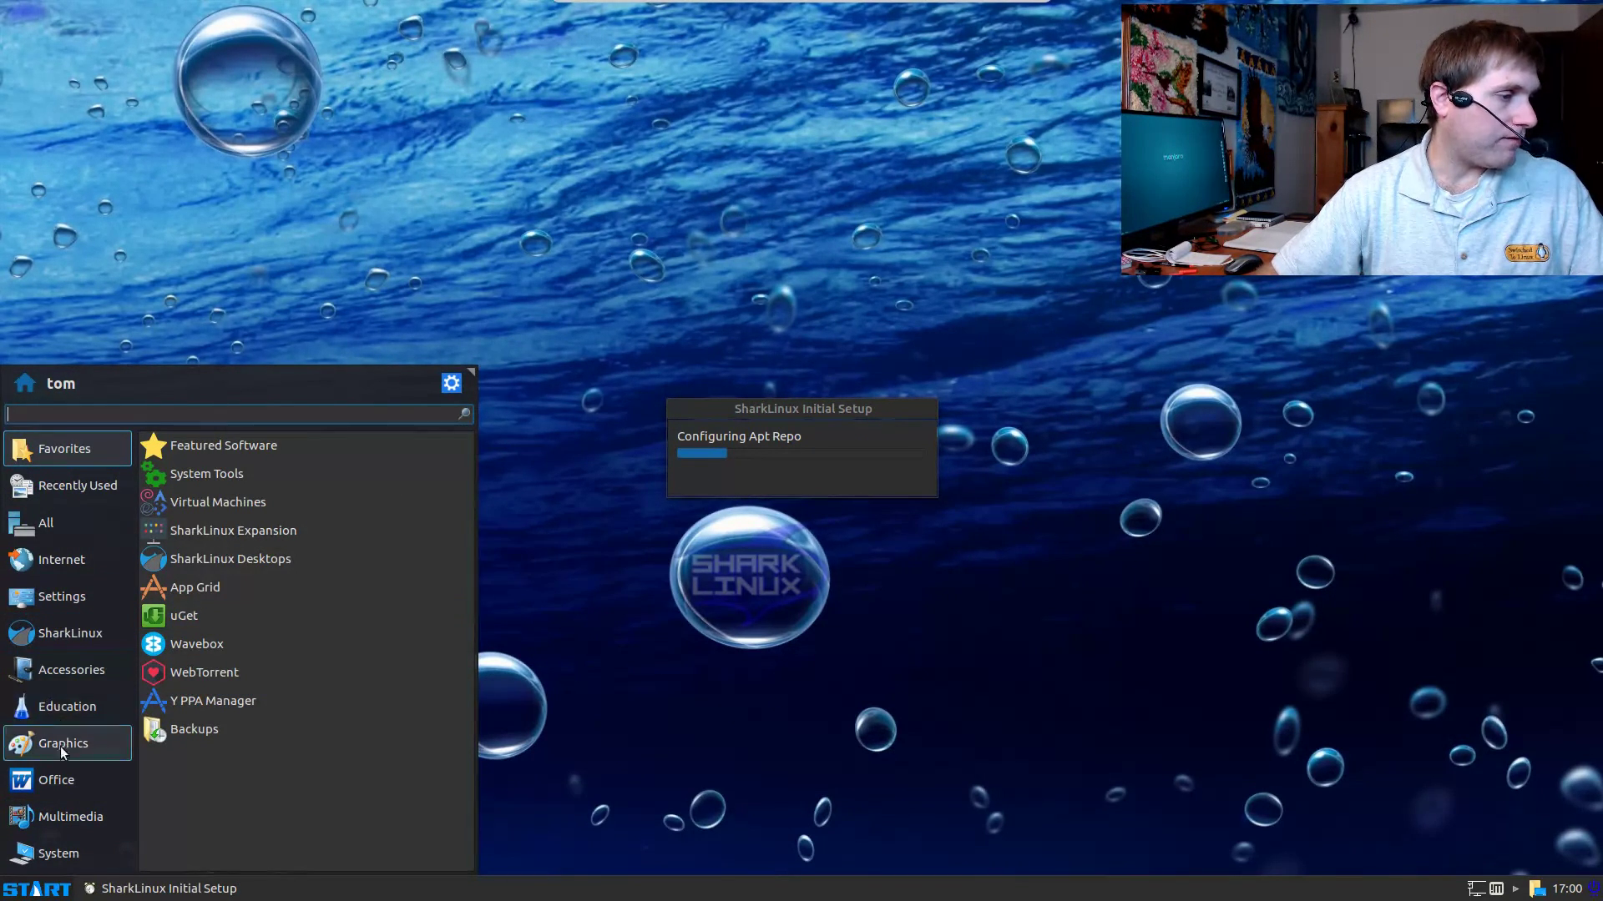
{"action": "left_click", "coordinate": [842, 433]}
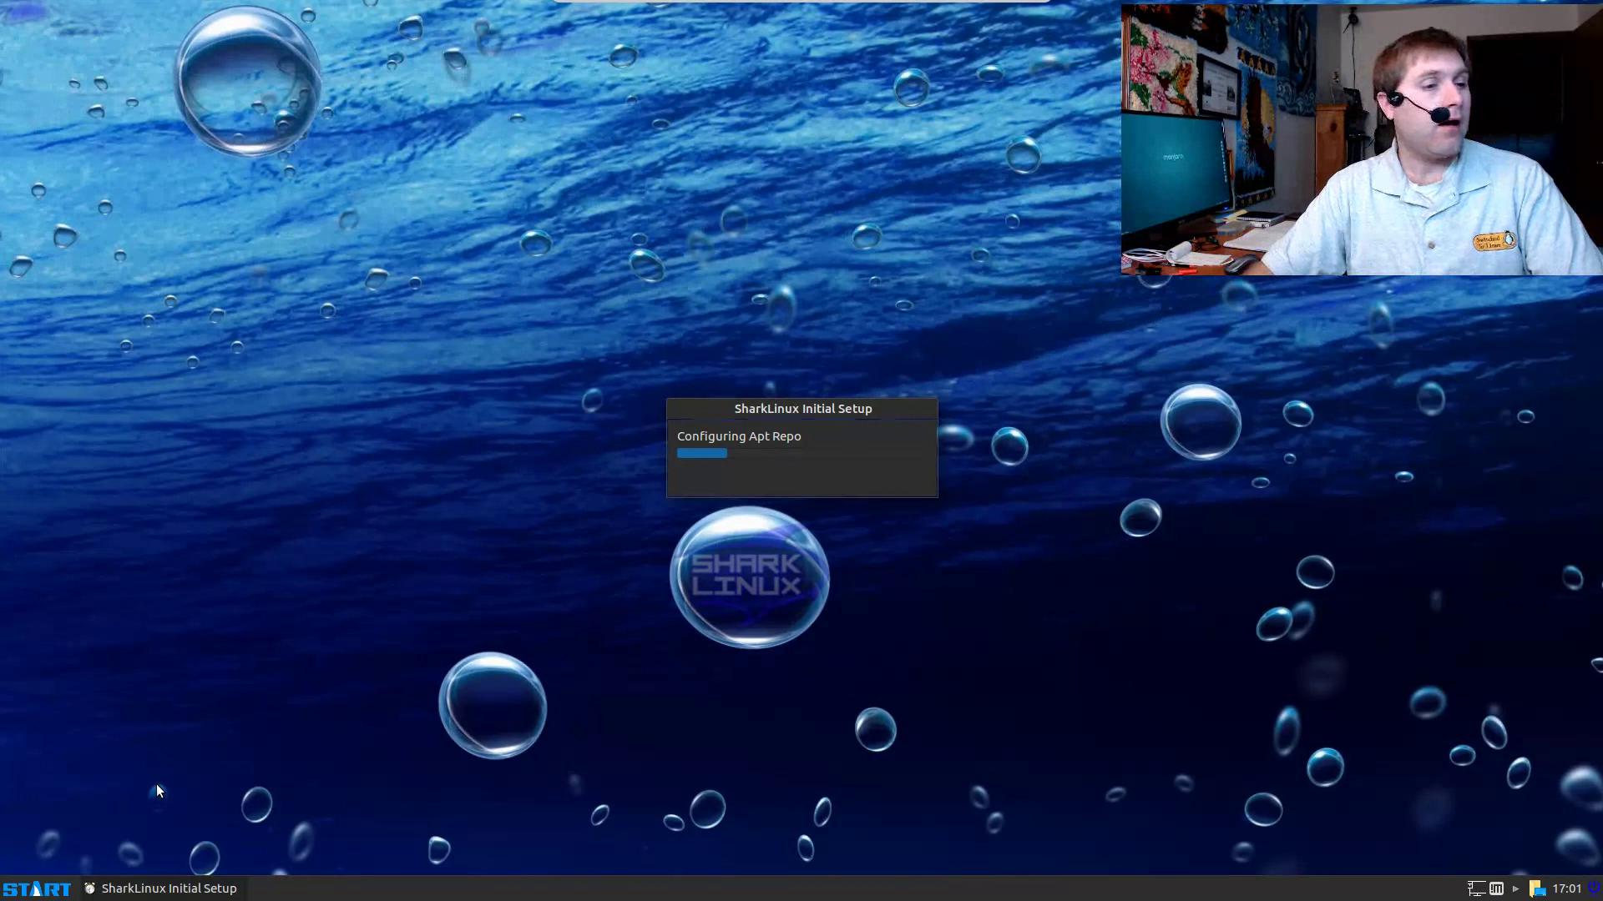
{"action": "left_click", "coordinate": [37, 889]}
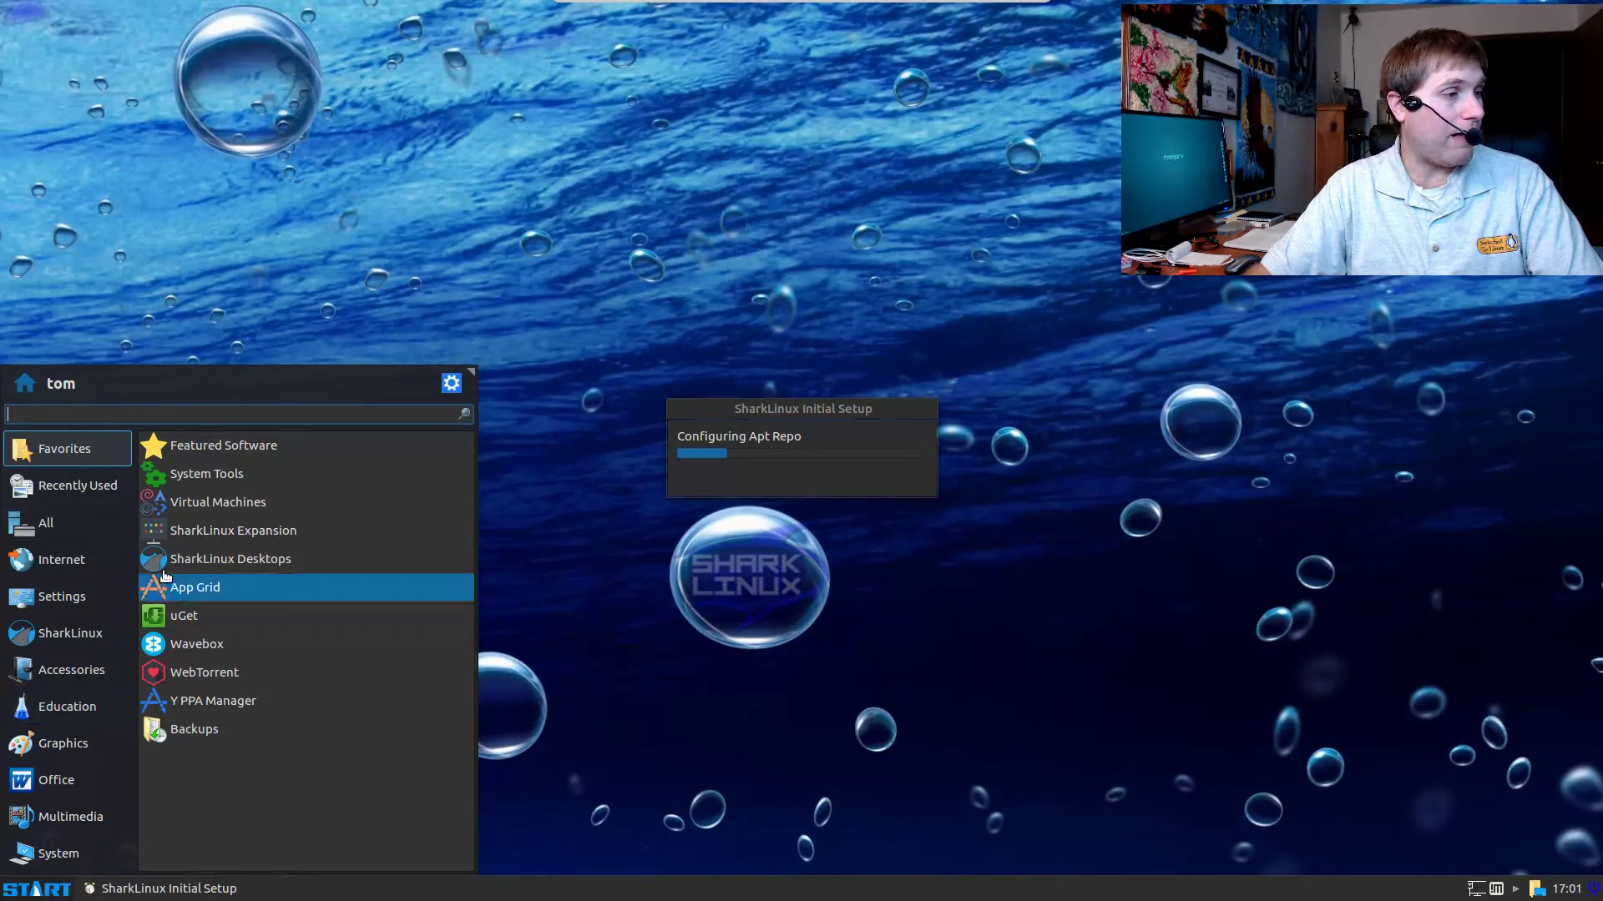
{"action": "left_click", "coordinate": [625, 308]}
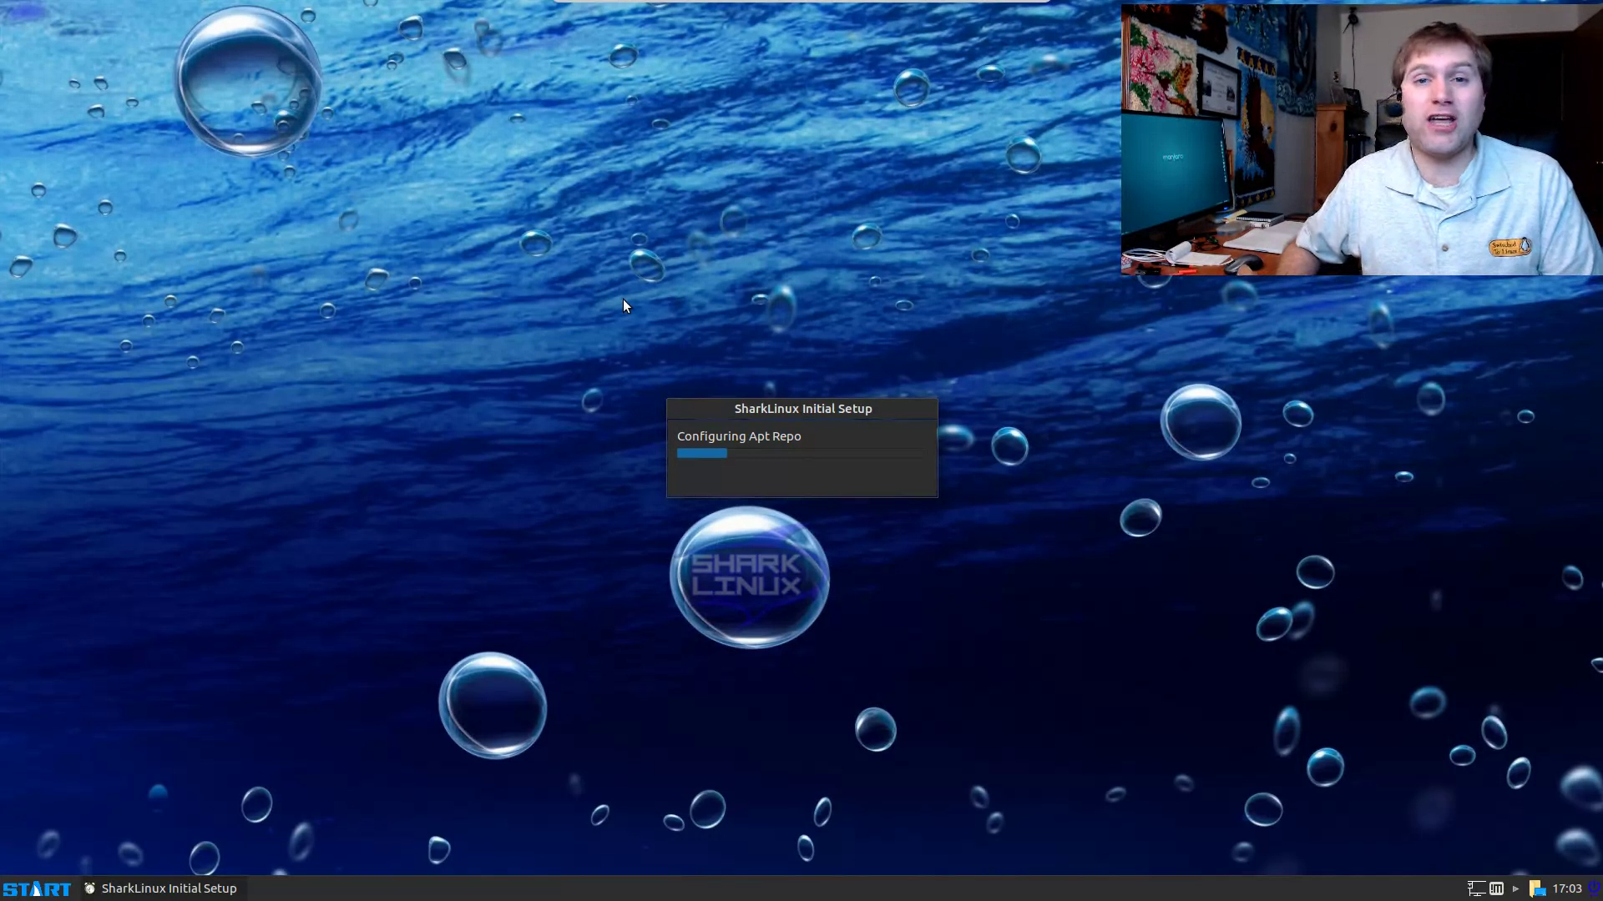
{"action": "right_click", "coordinate": [197, 891]}
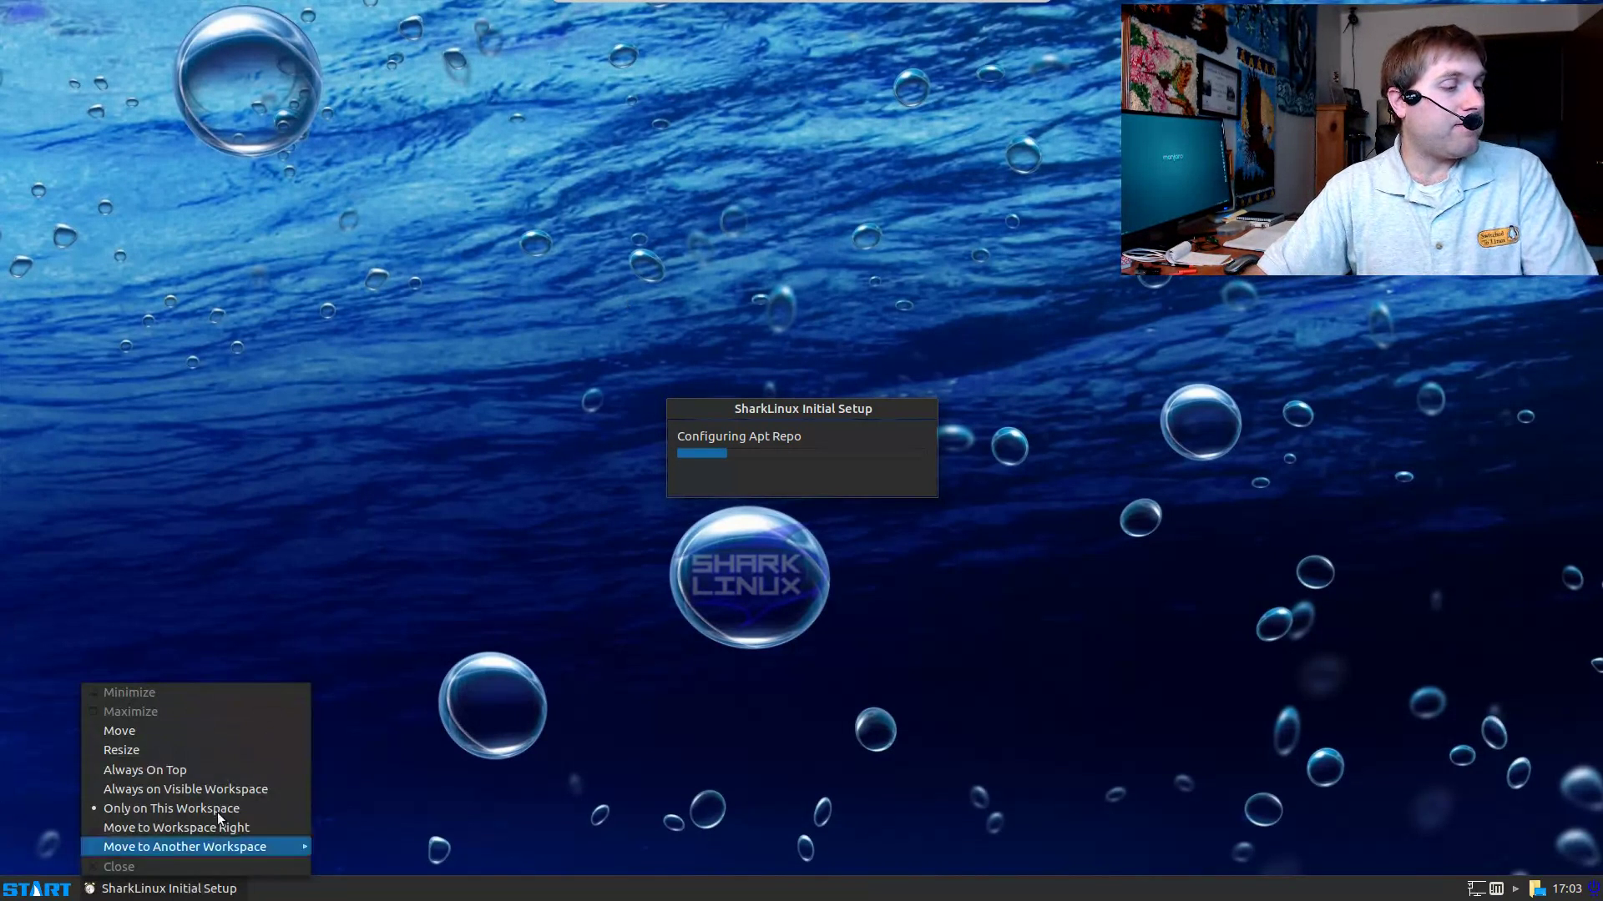
Step: Close the SharkLinux Initial Setup window that is configuring the Apt repo
{"action": "left_click", "coordinate": [458, 752]}
{"action": "right_click", "coordinate": [815, 411]}
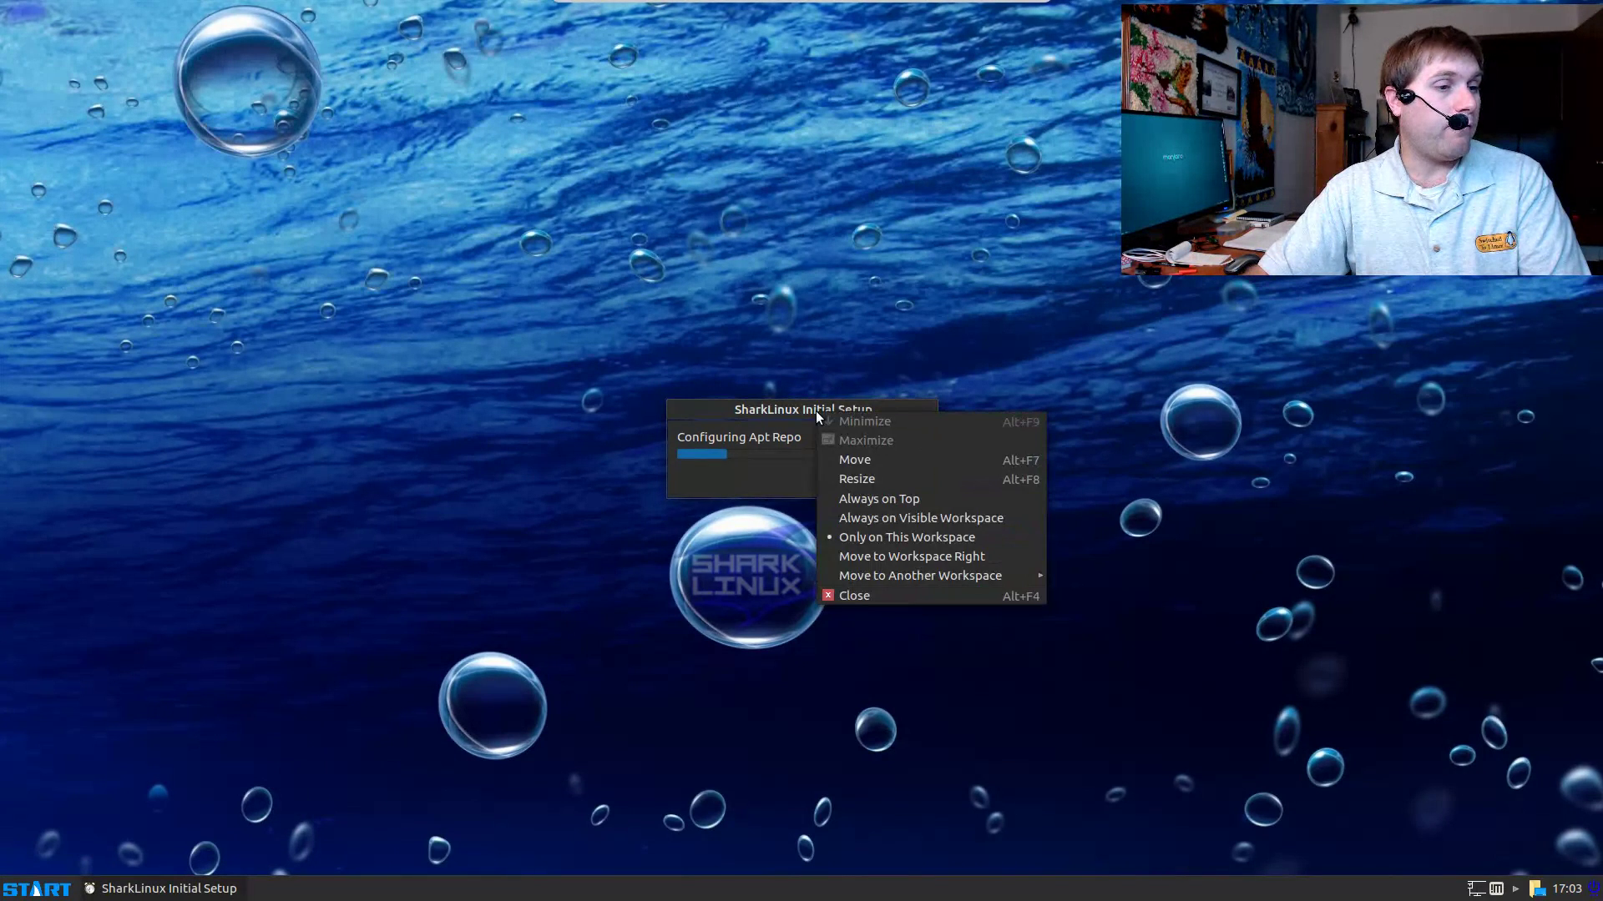
{"action": "left_click", "coordinate": [873, 594]}
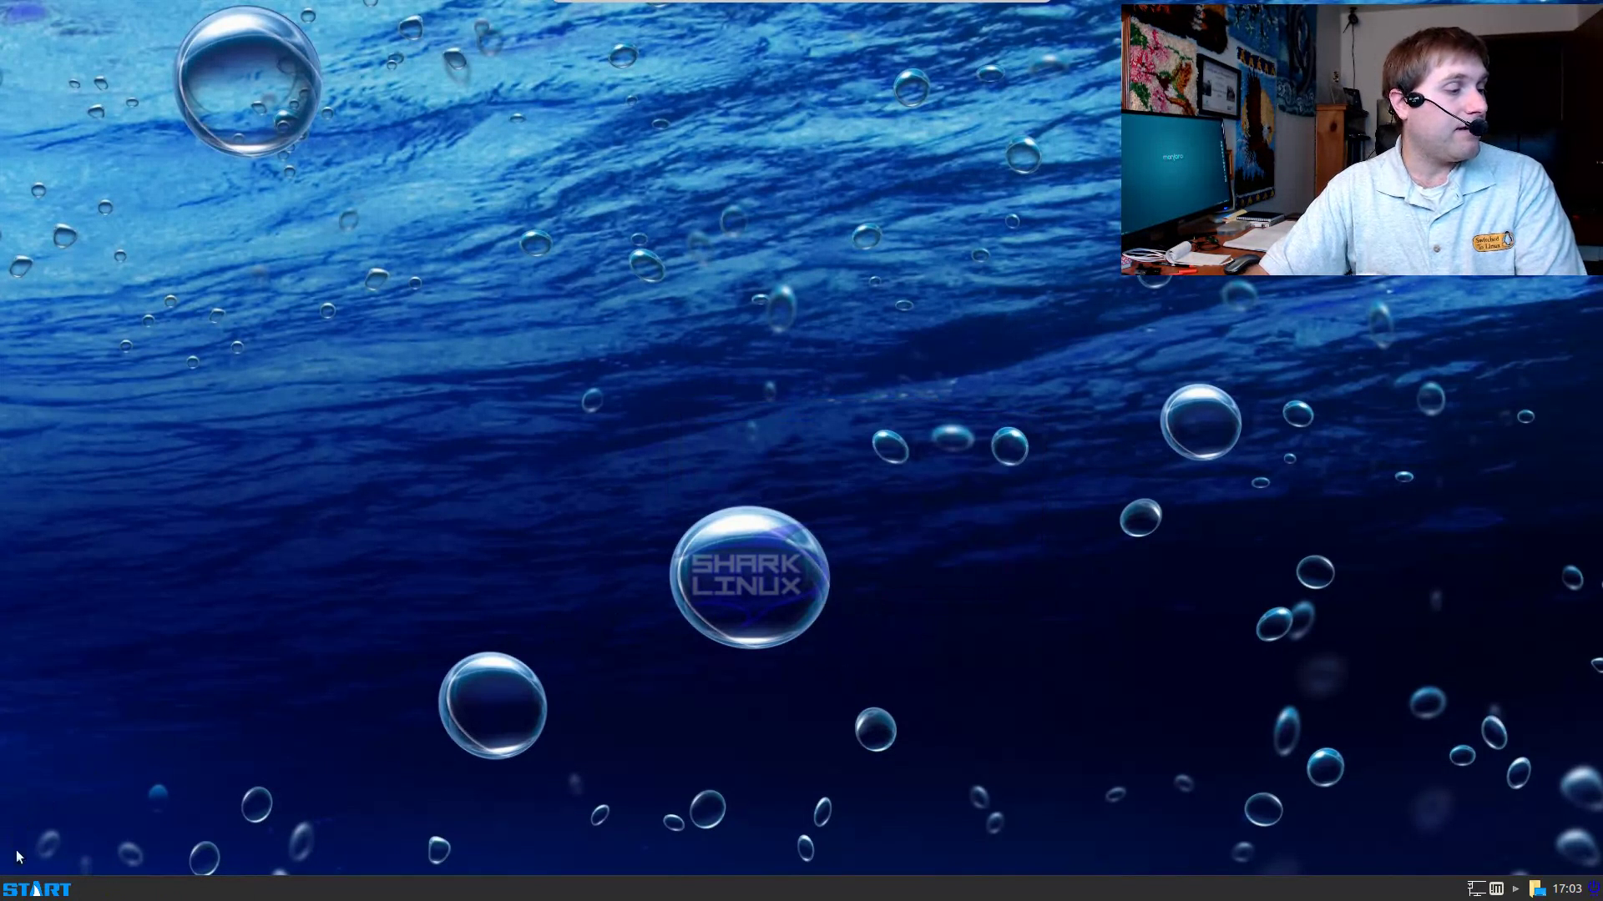
Step: Look over the Start menu's Internet programs, search the menu for "inst" and launch App Grid
{"action": "left_click", "coordinate": [25, 888]}
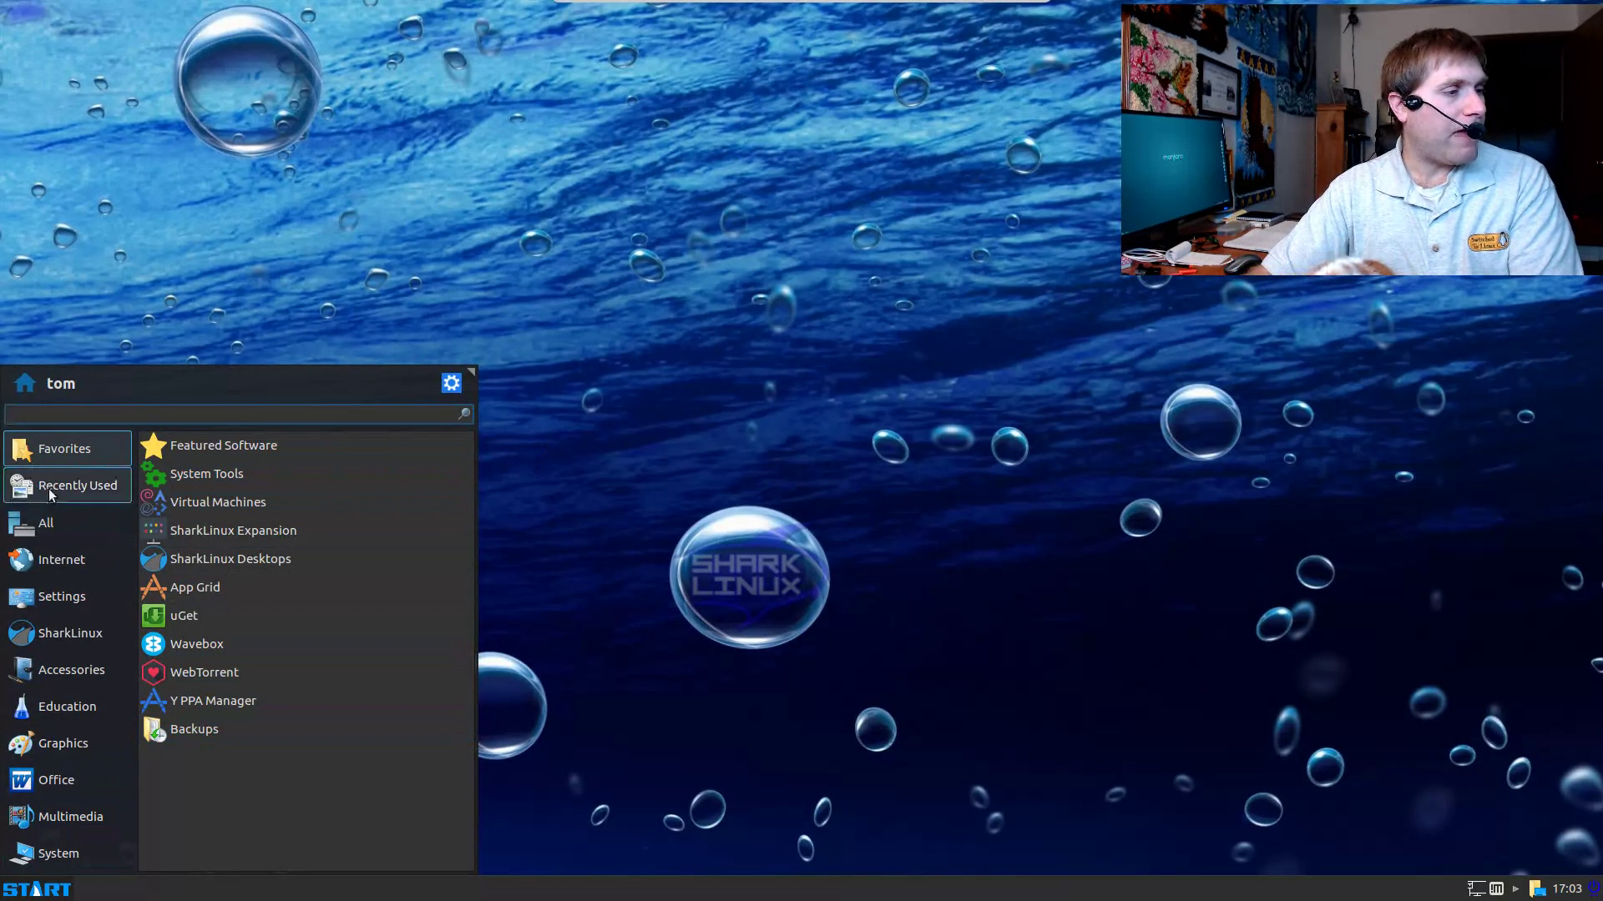
{"action": "left_click", "coordinate": [60, 559]}
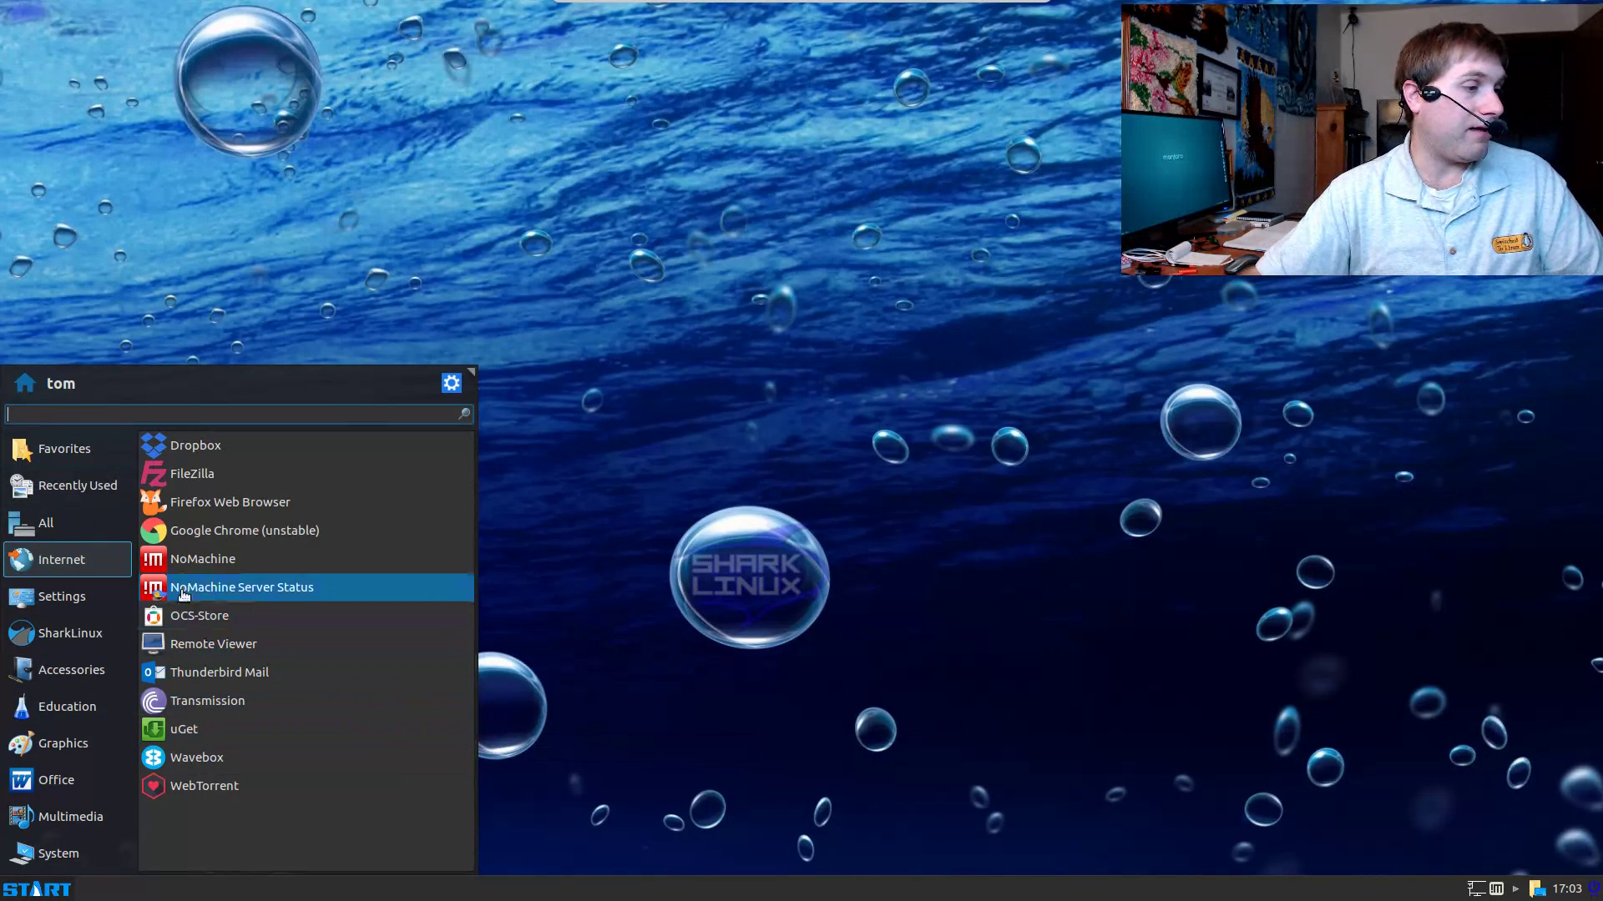
{"action": "type", "text": "i"}
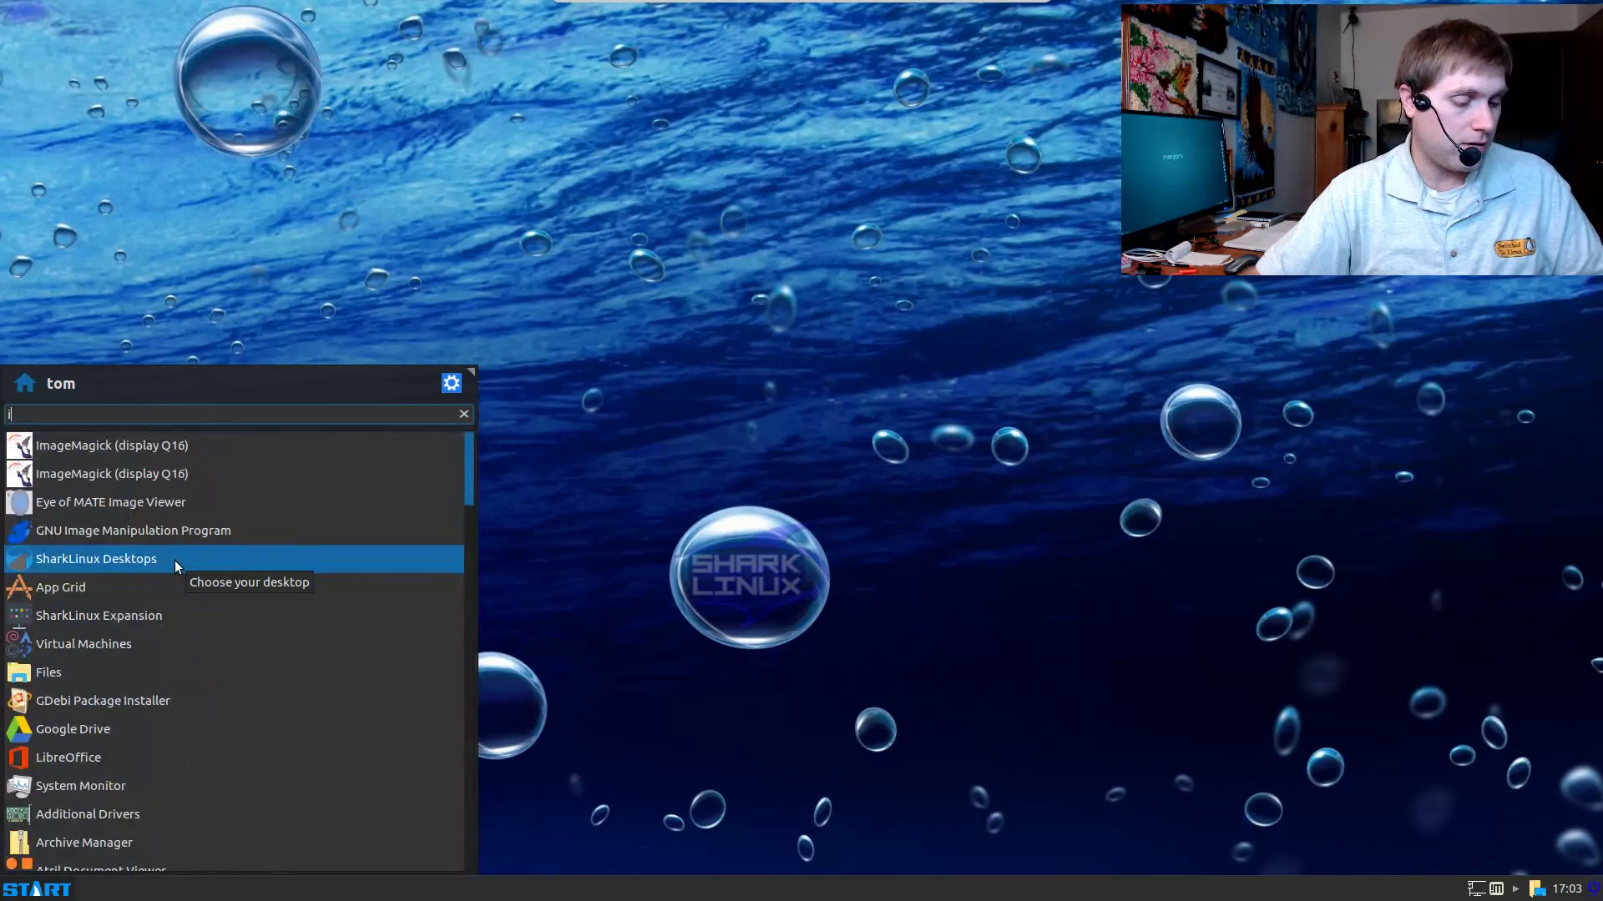
{"action": "type", "text": "nst"}
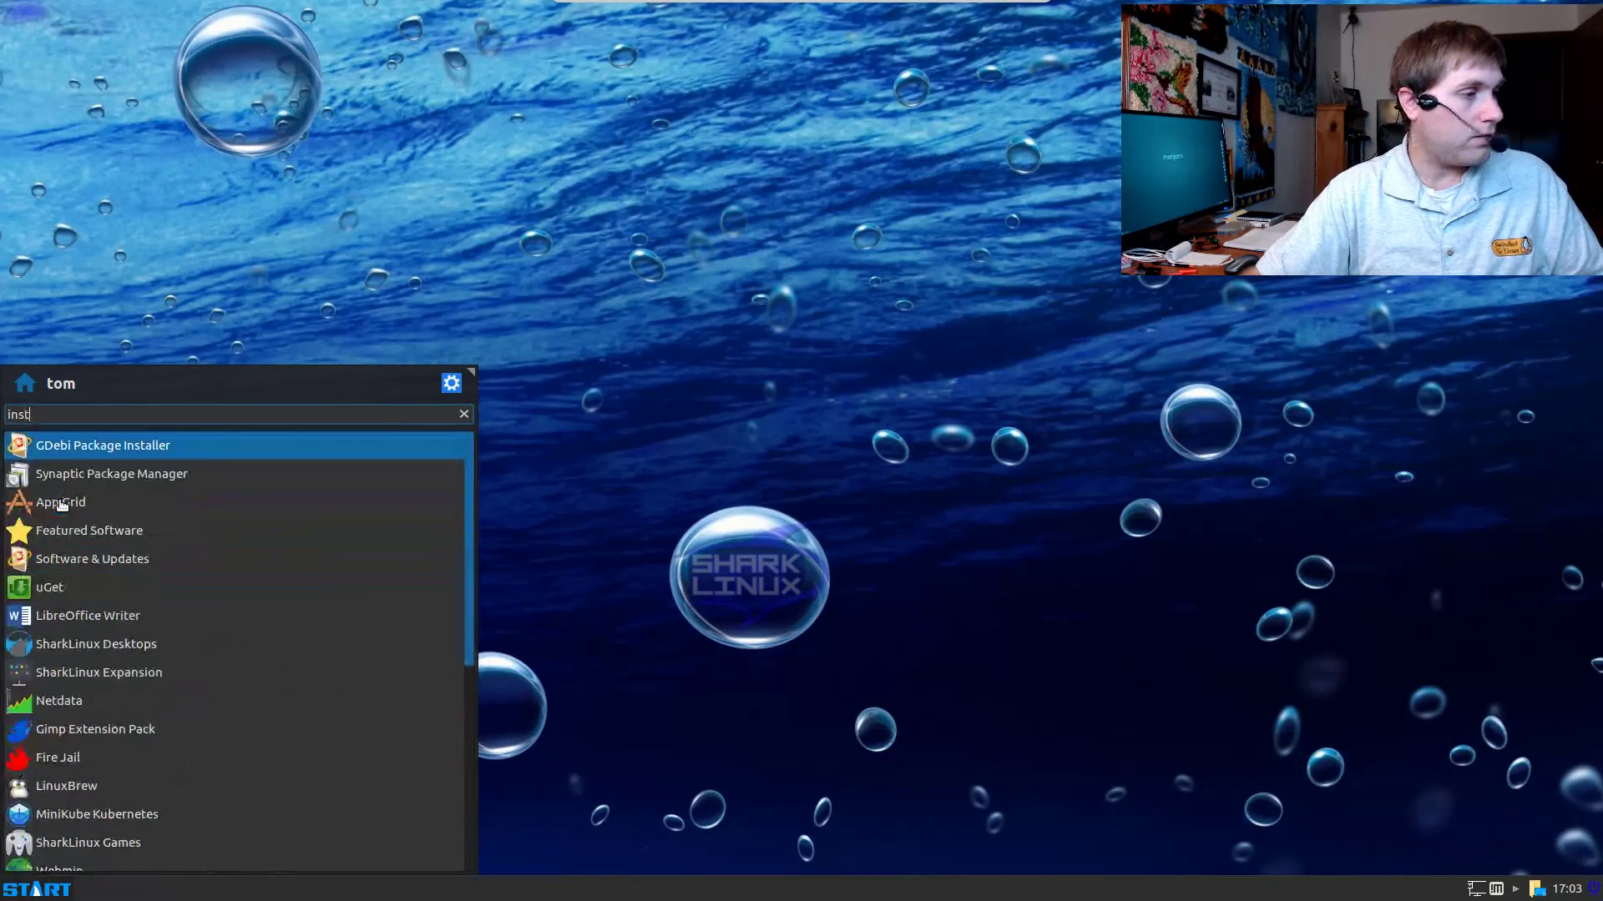
{"action": "left_click", "coordinate": [136, 512]}
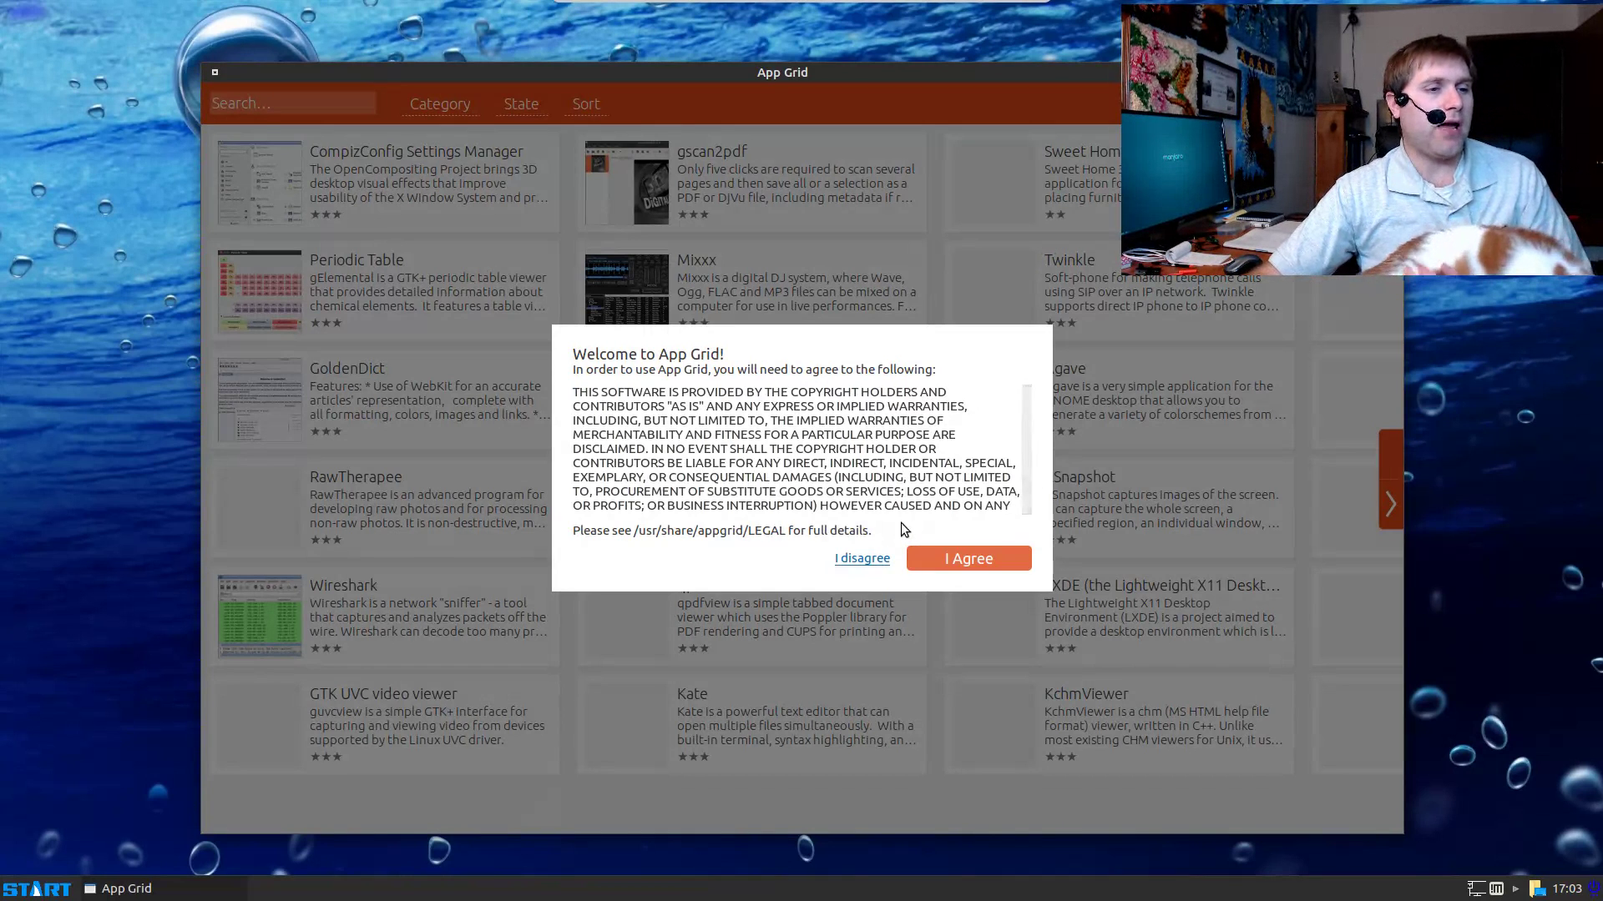
Step: Read and accept App Grid's terms, and move its window toward the lower-left corner of the desktop
{"action": "scroll", "coordinate": [927, 457], "scroll_direction": "down", "scroll_amount": 2}
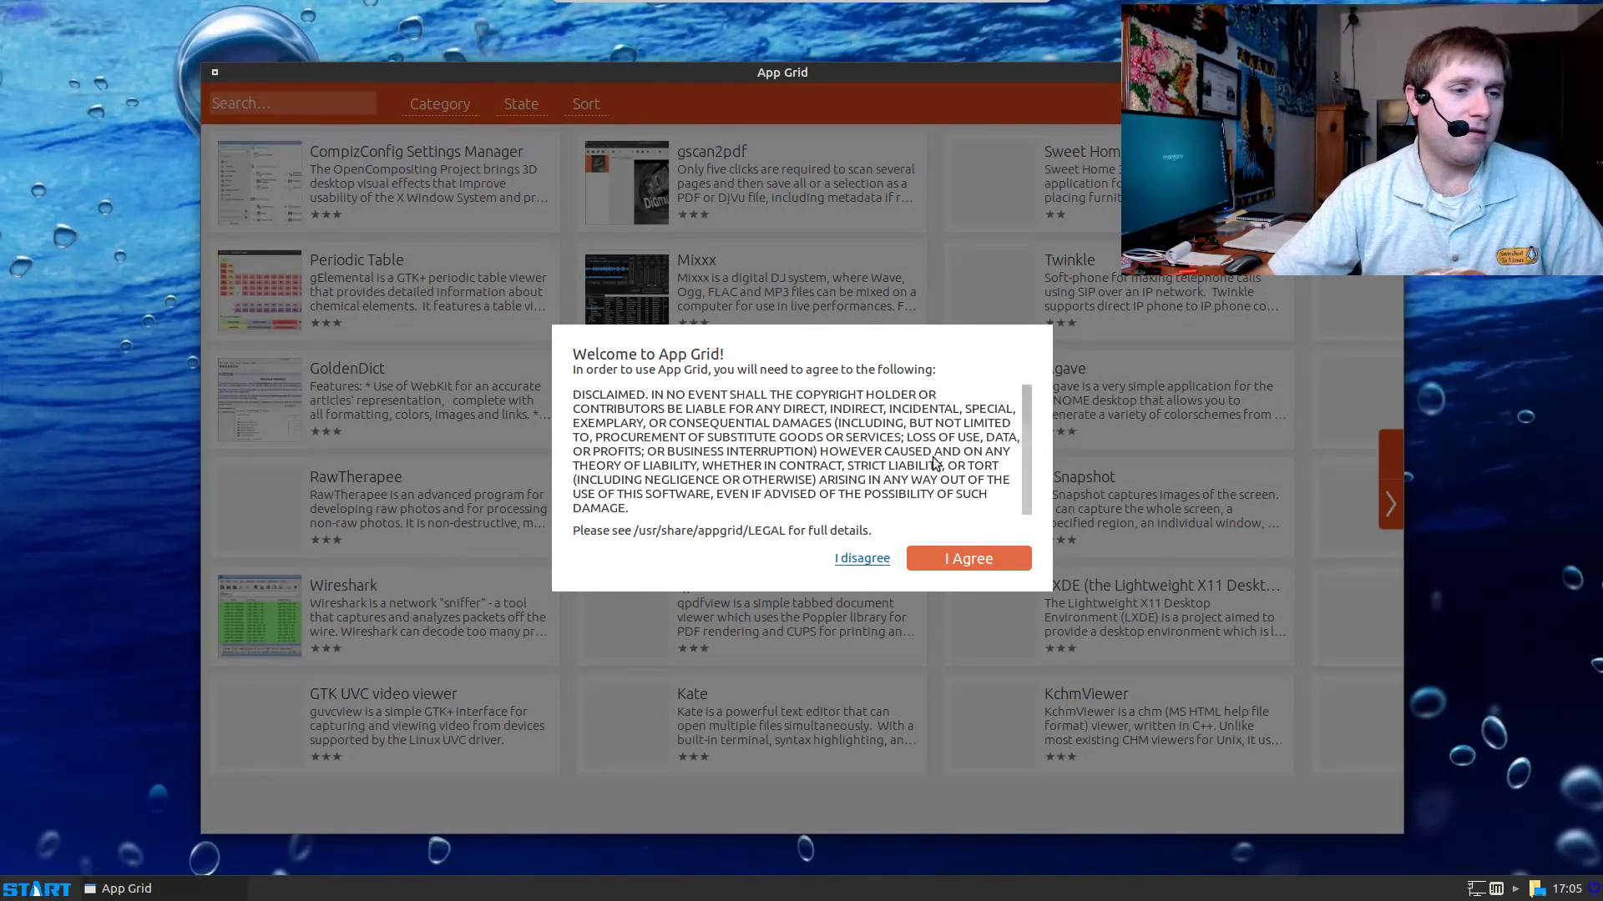
{"action": "left_click", "coordinate": [976, 565]}
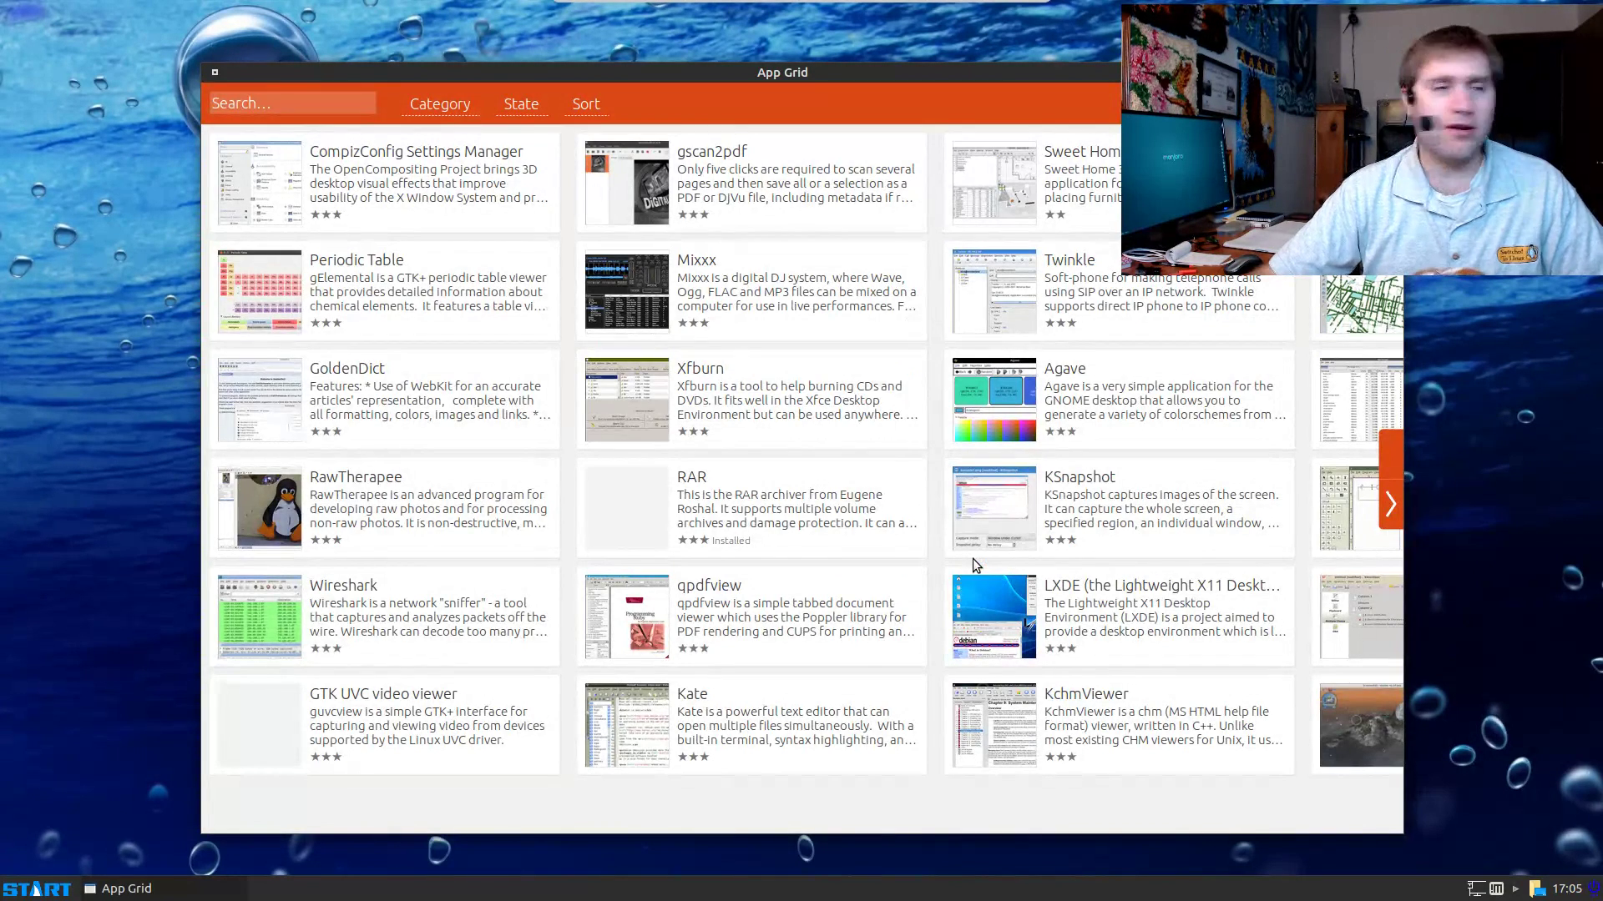
{"action": "left_click_drag", "start_coordinate": [959, 69], "coordinate": [777, 106]}
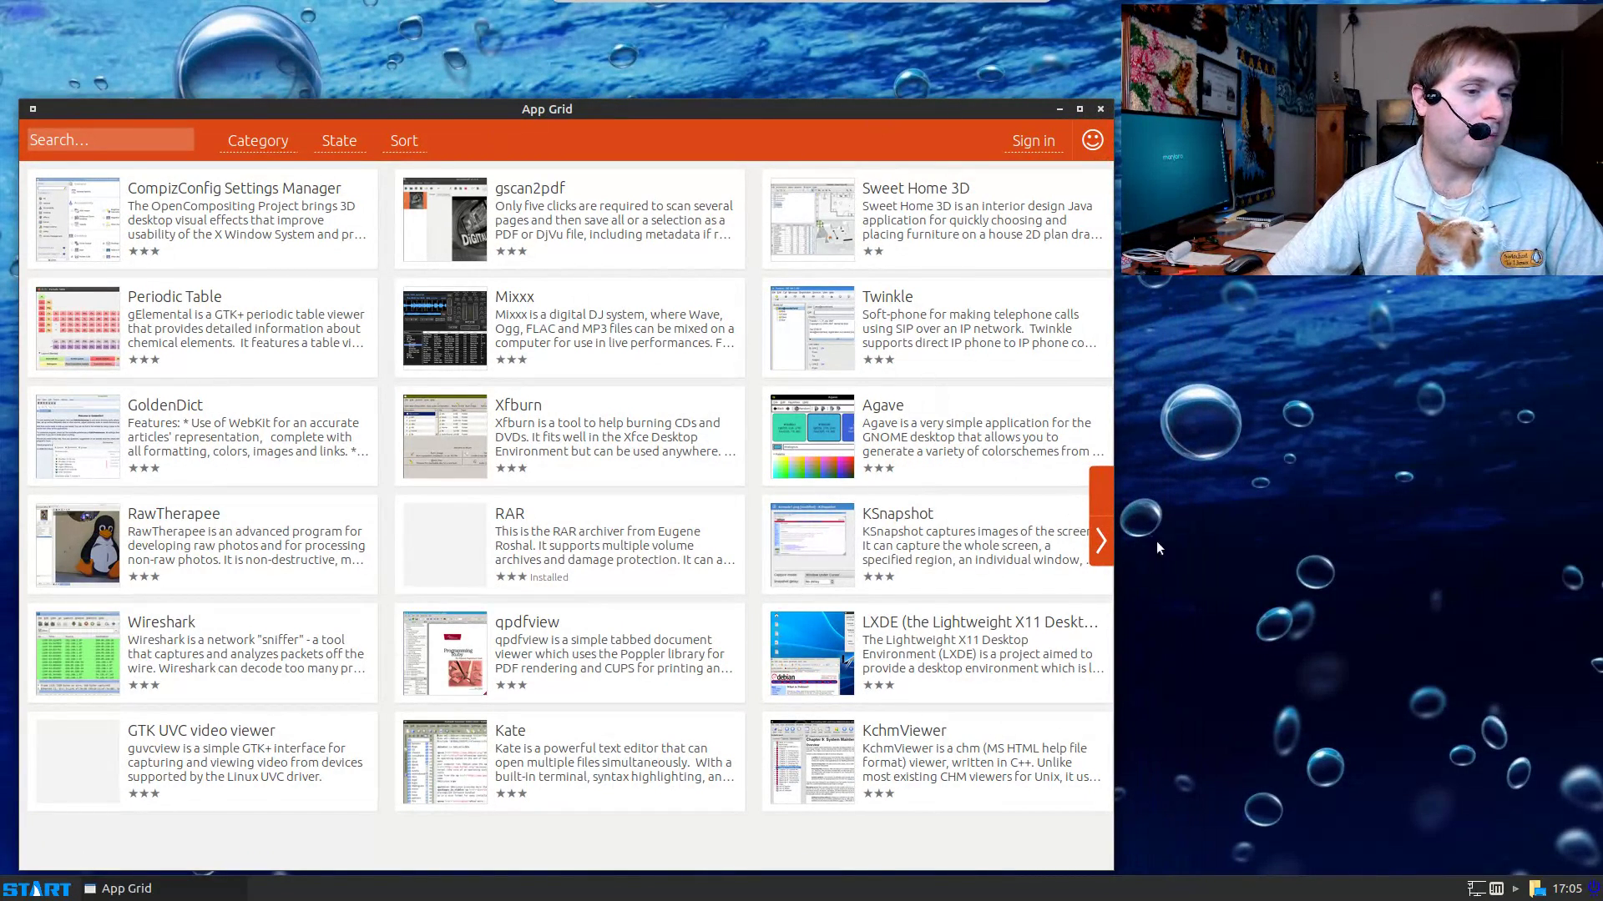
Step: Page back and forth through App Grid's unfiltered list of applications
{"action": "left_click", "coordinate": [1101, 541]}
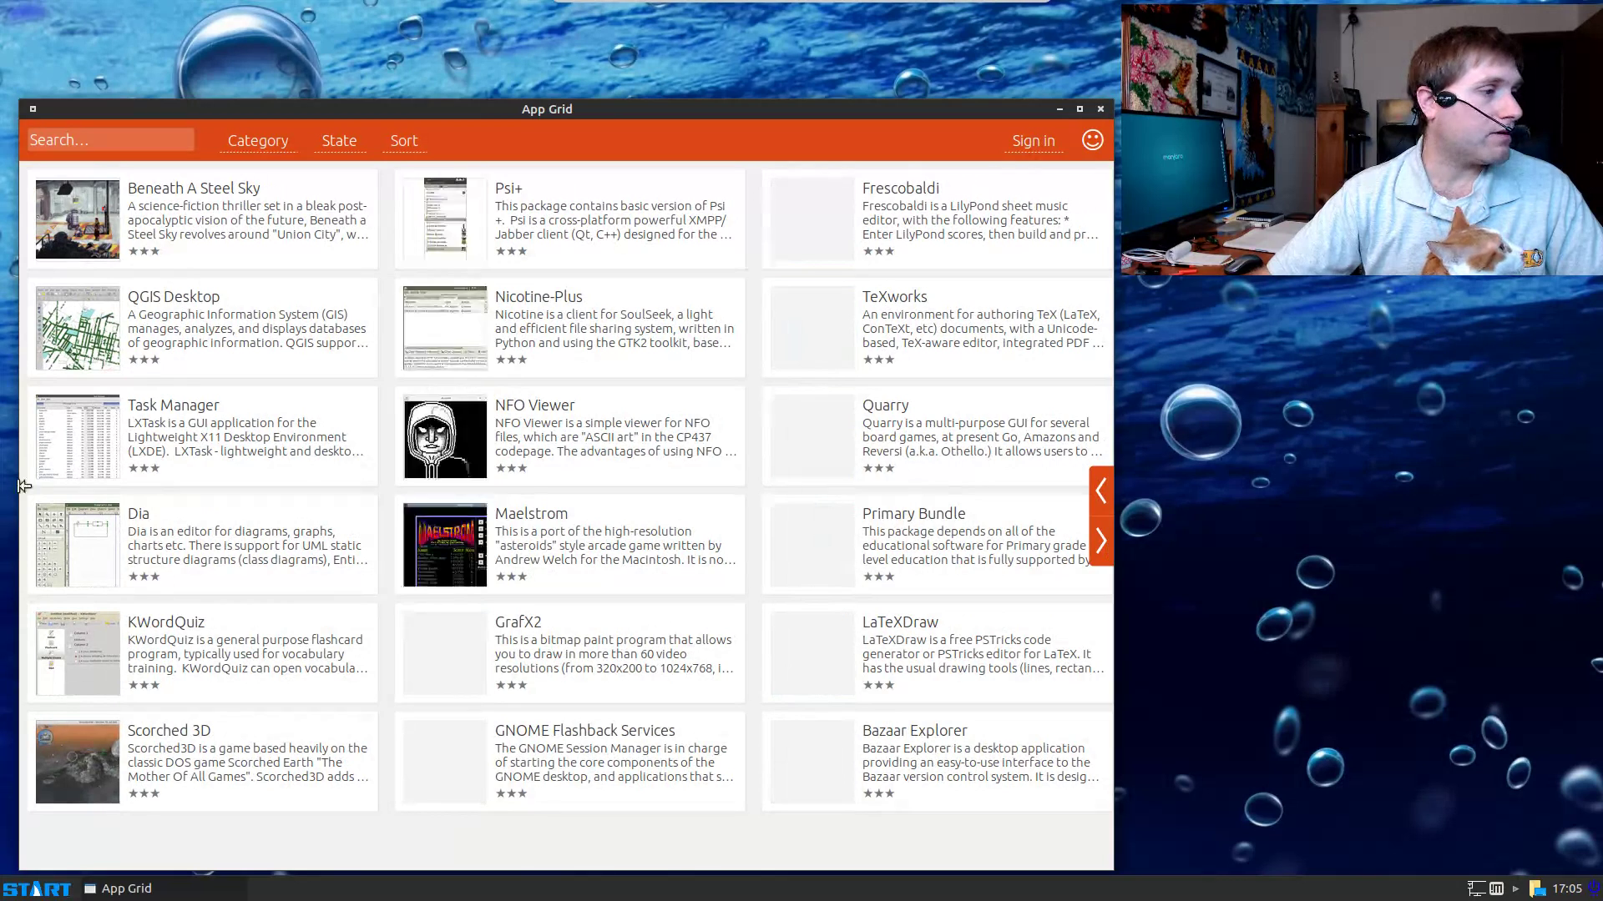
{"action": "left_click", "coordinate": [1099, 489]}
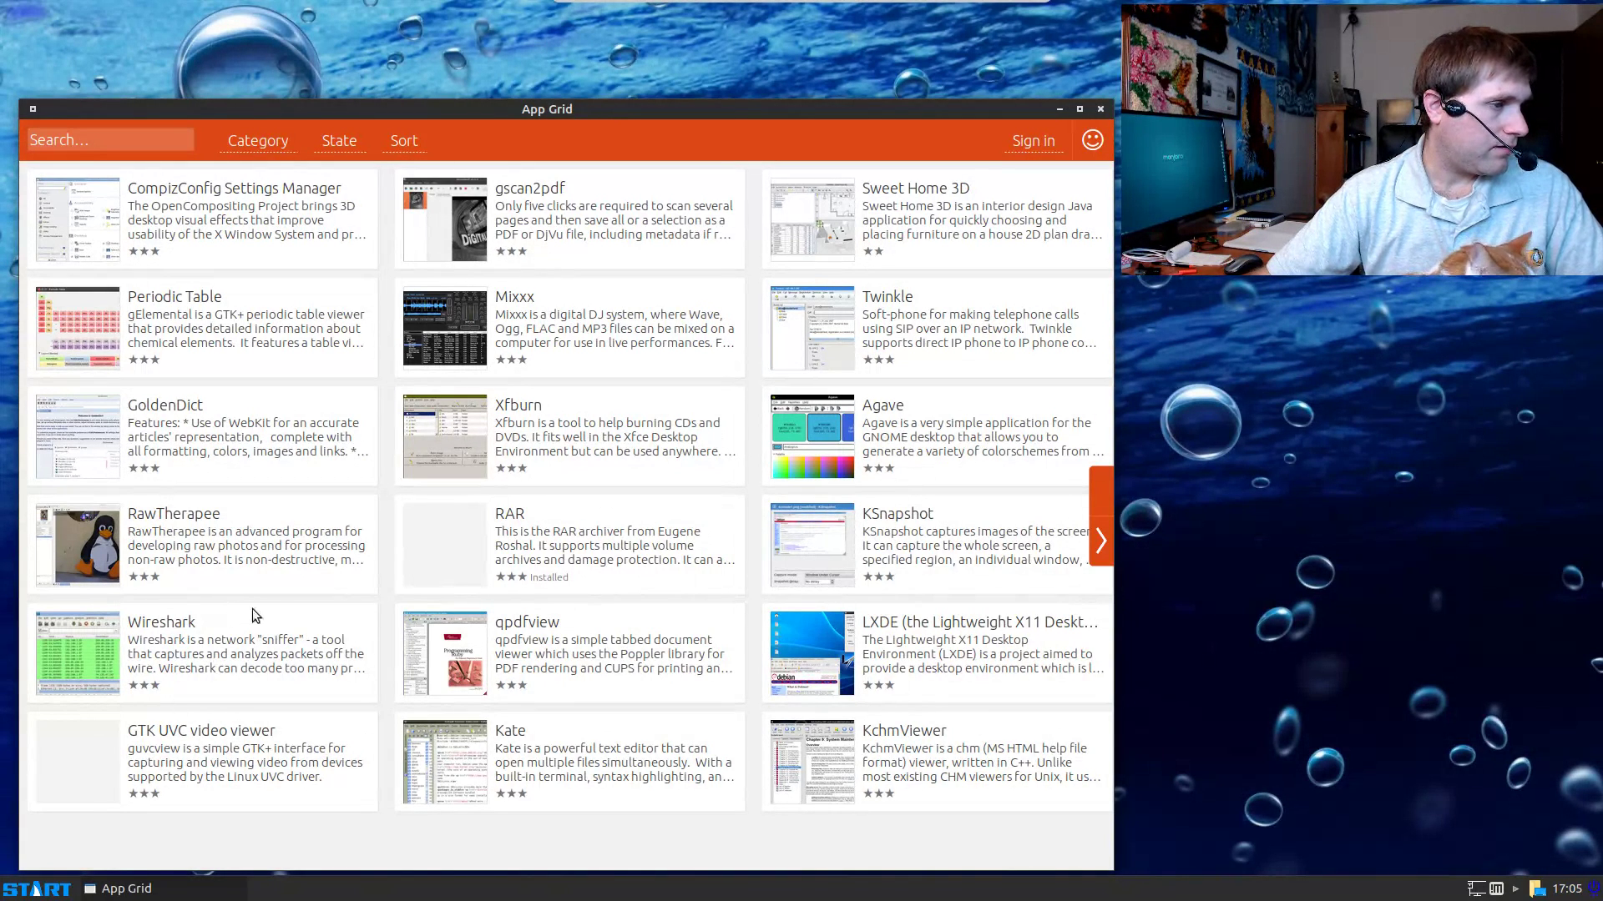
{"action": "left_click", "coordinate": [1103, 542]}
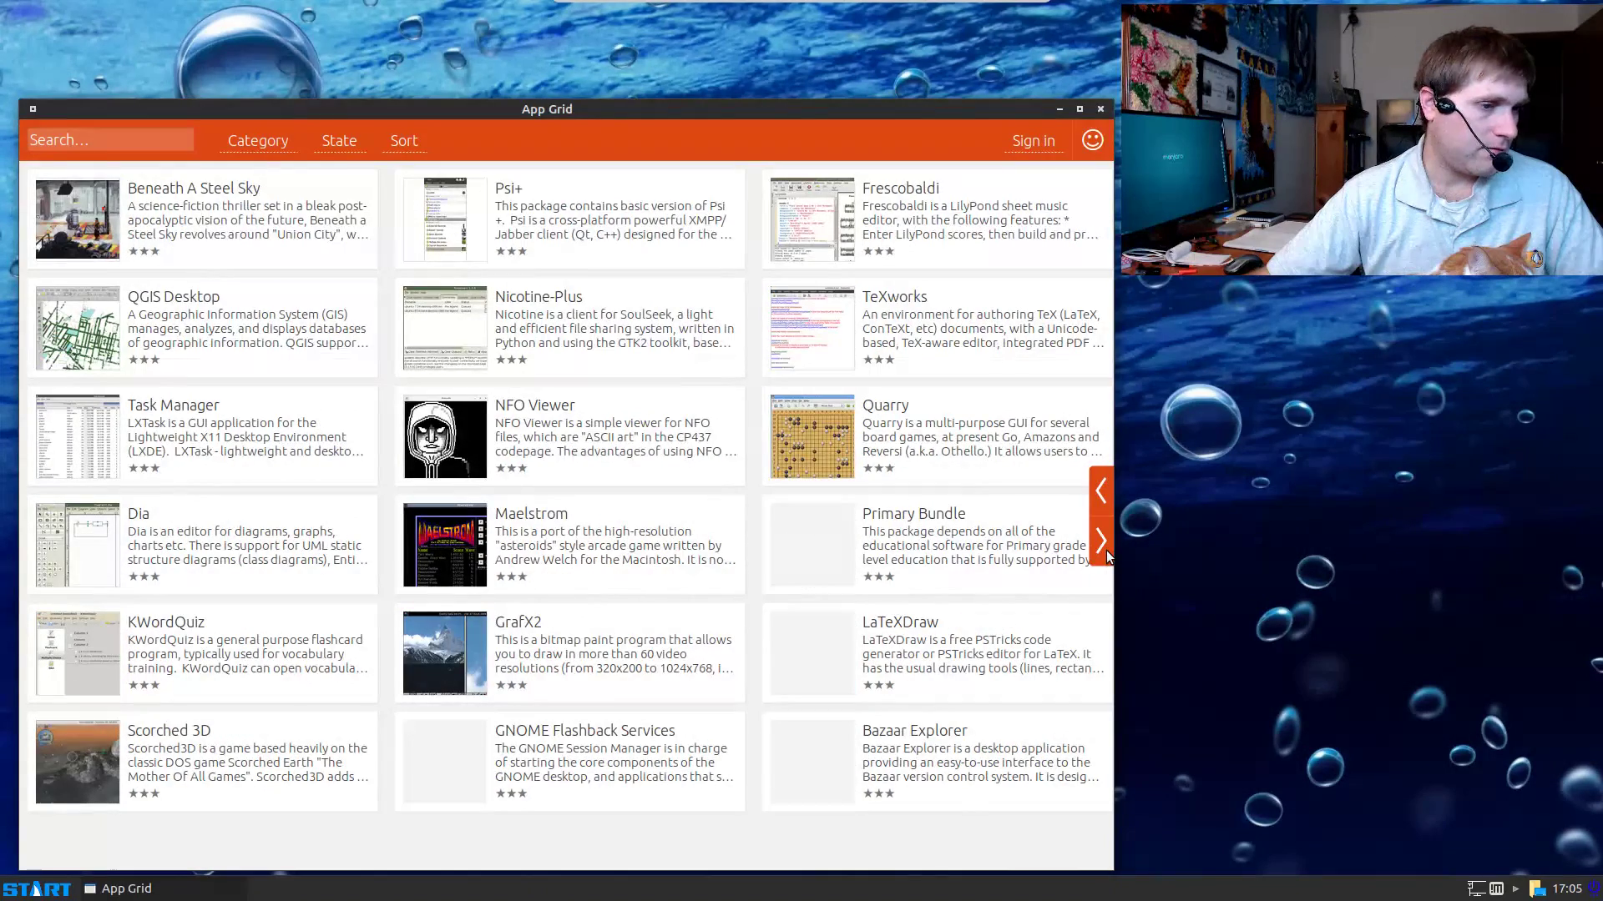
{"action": "left_click", "coordinate": [1103, 545]}
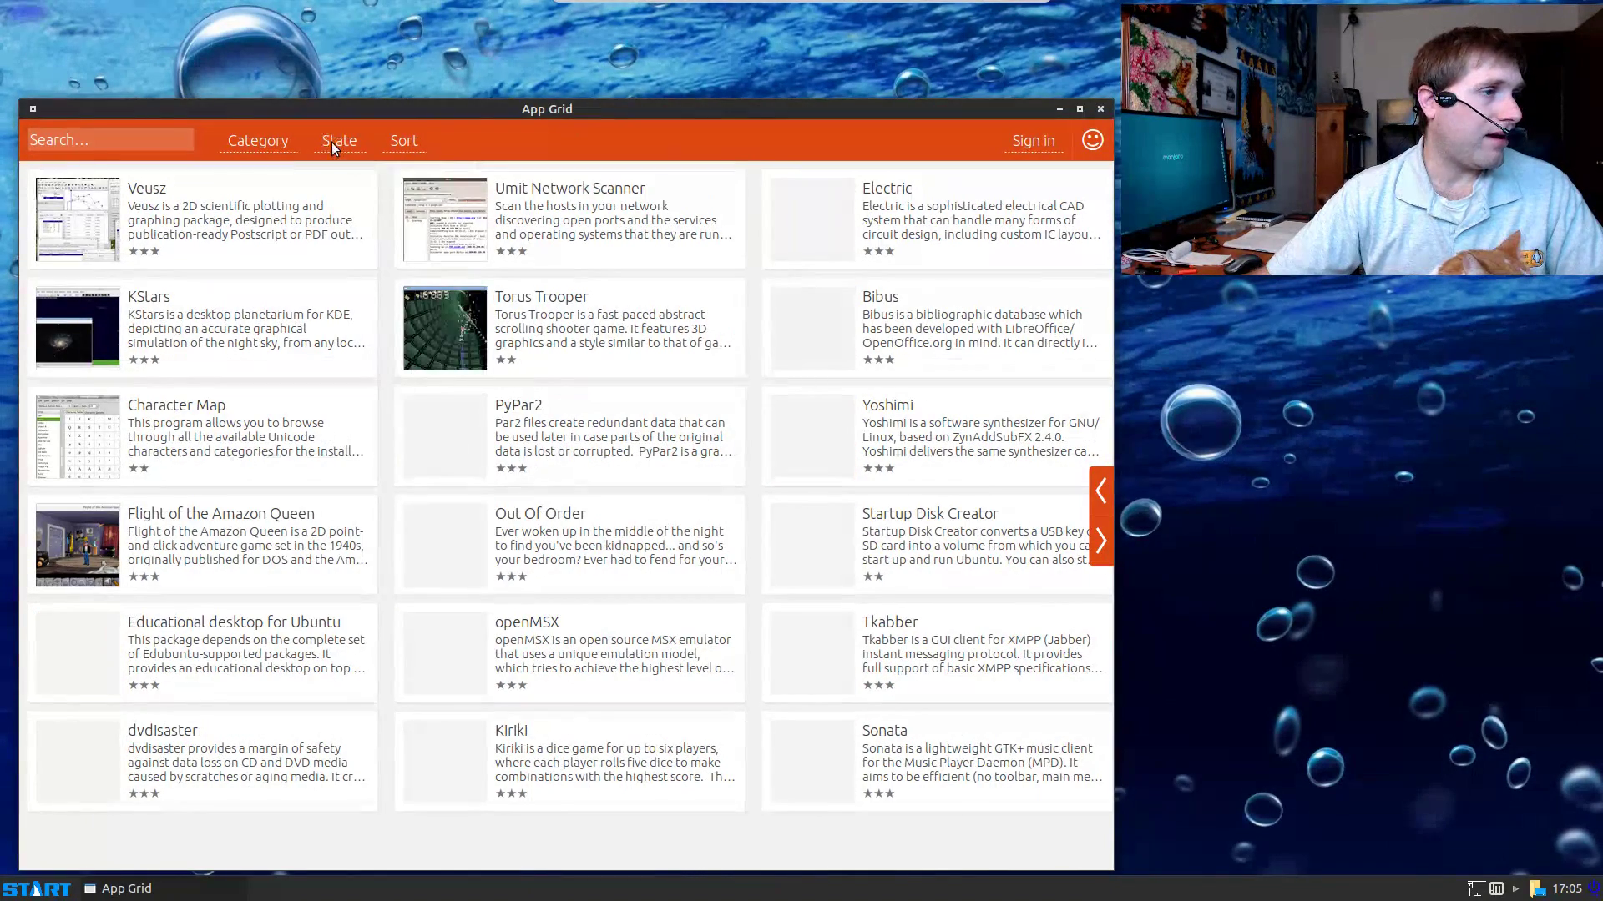
Step: Filter the application list by the Installed state and look through its first two pages
{"action": "mouse_move", "coordinate": [332, 142]}
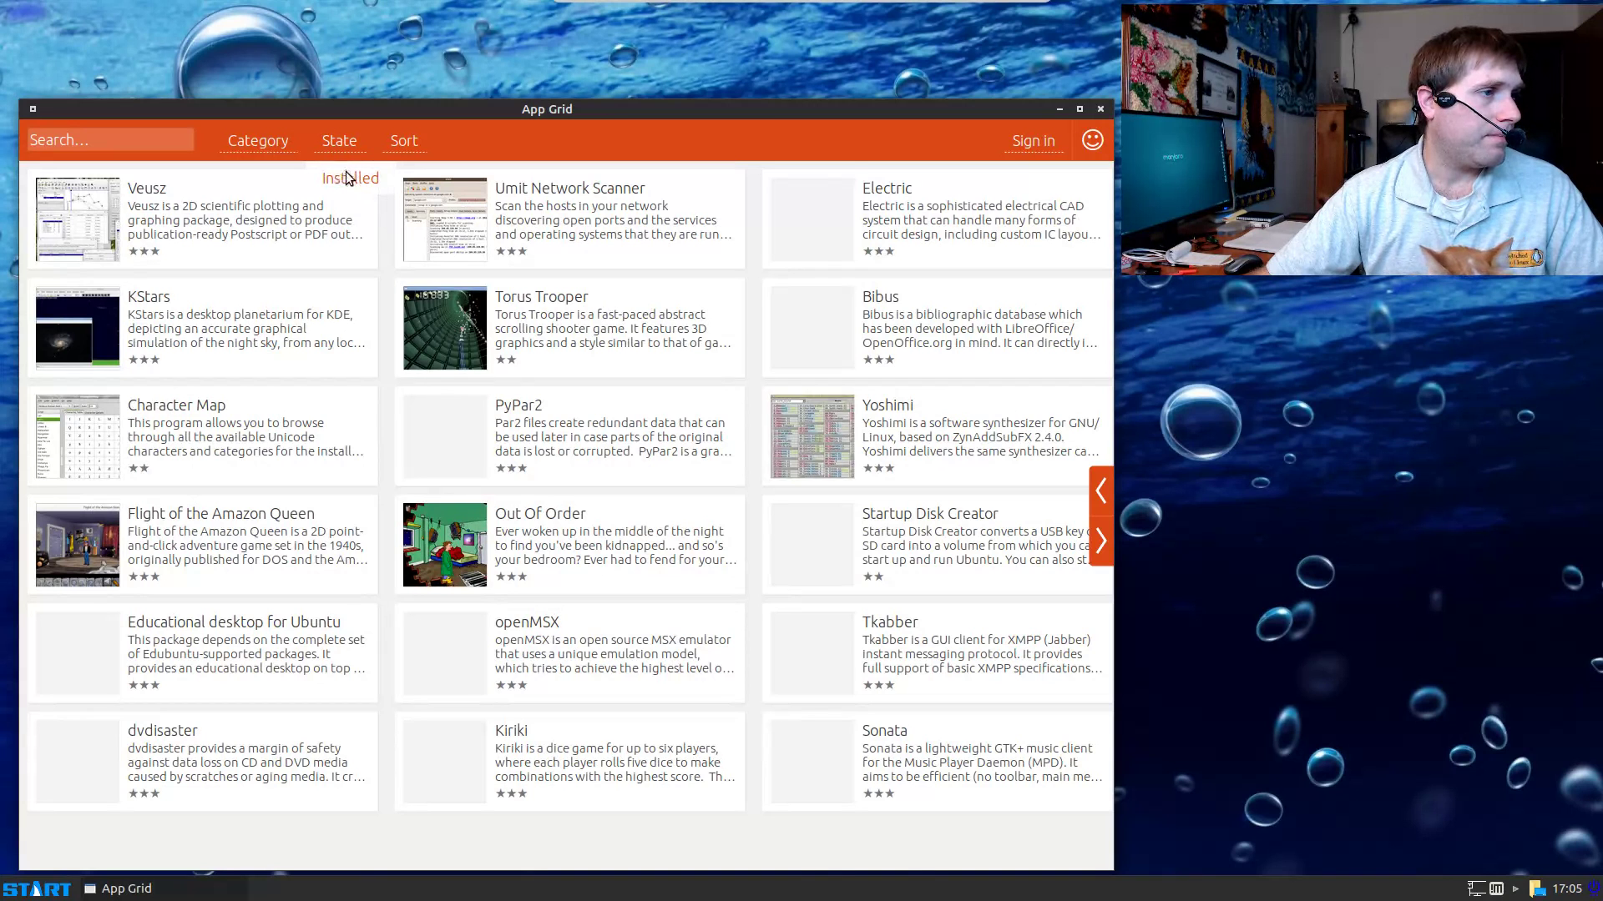
{"action": "left_click", "coordinate": [347, 175]}
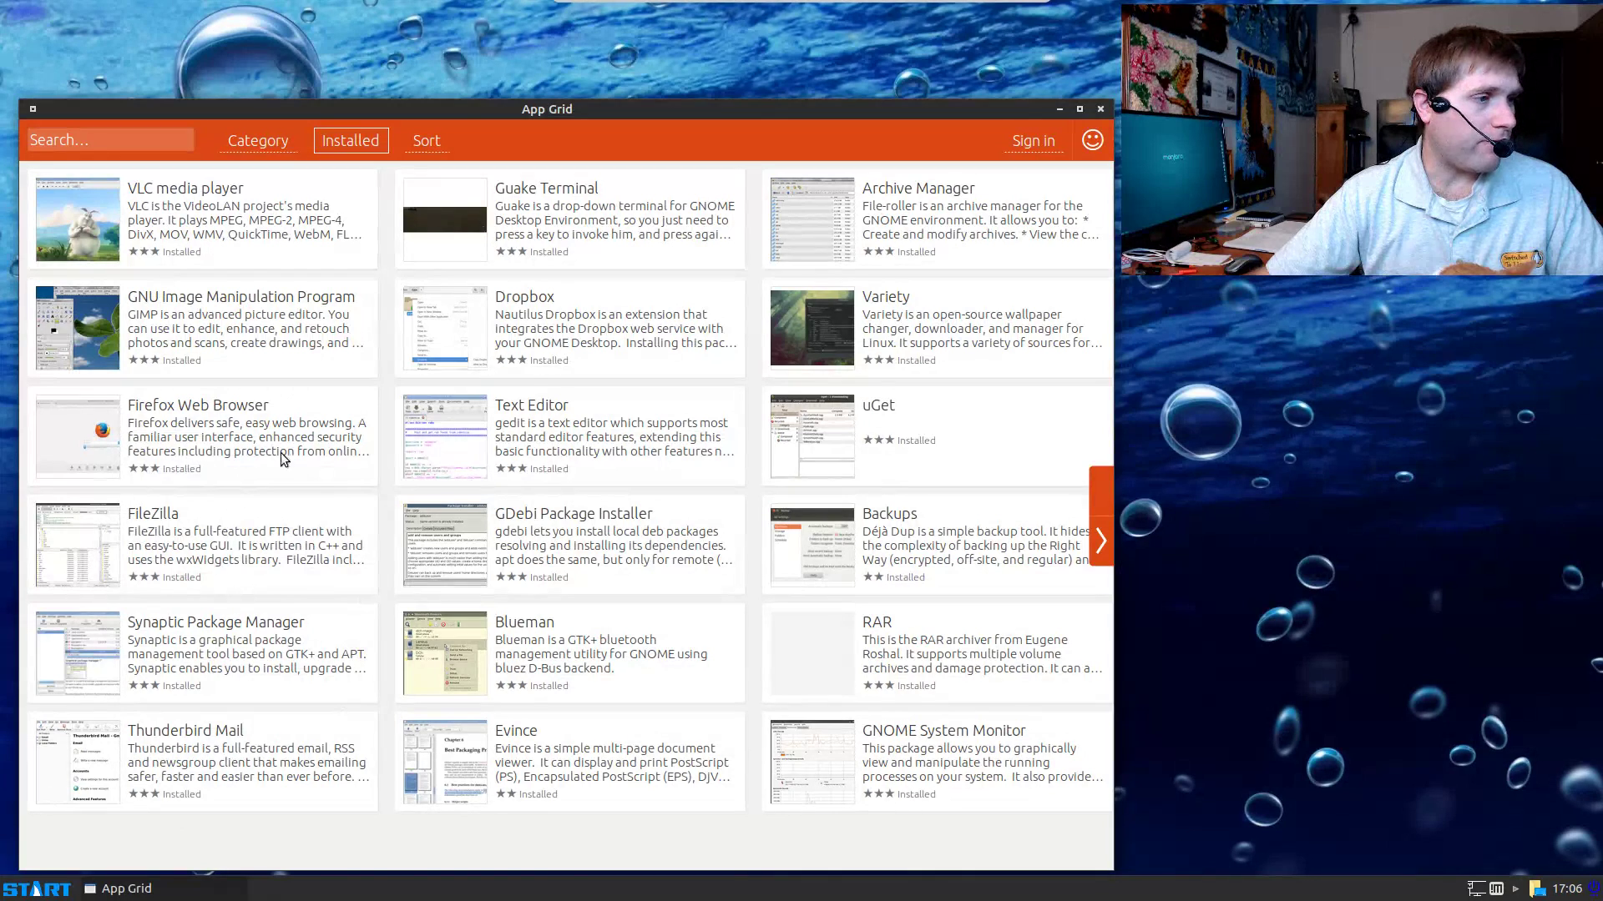
{"action": "left_click", "coordinate": [1104, 534]}
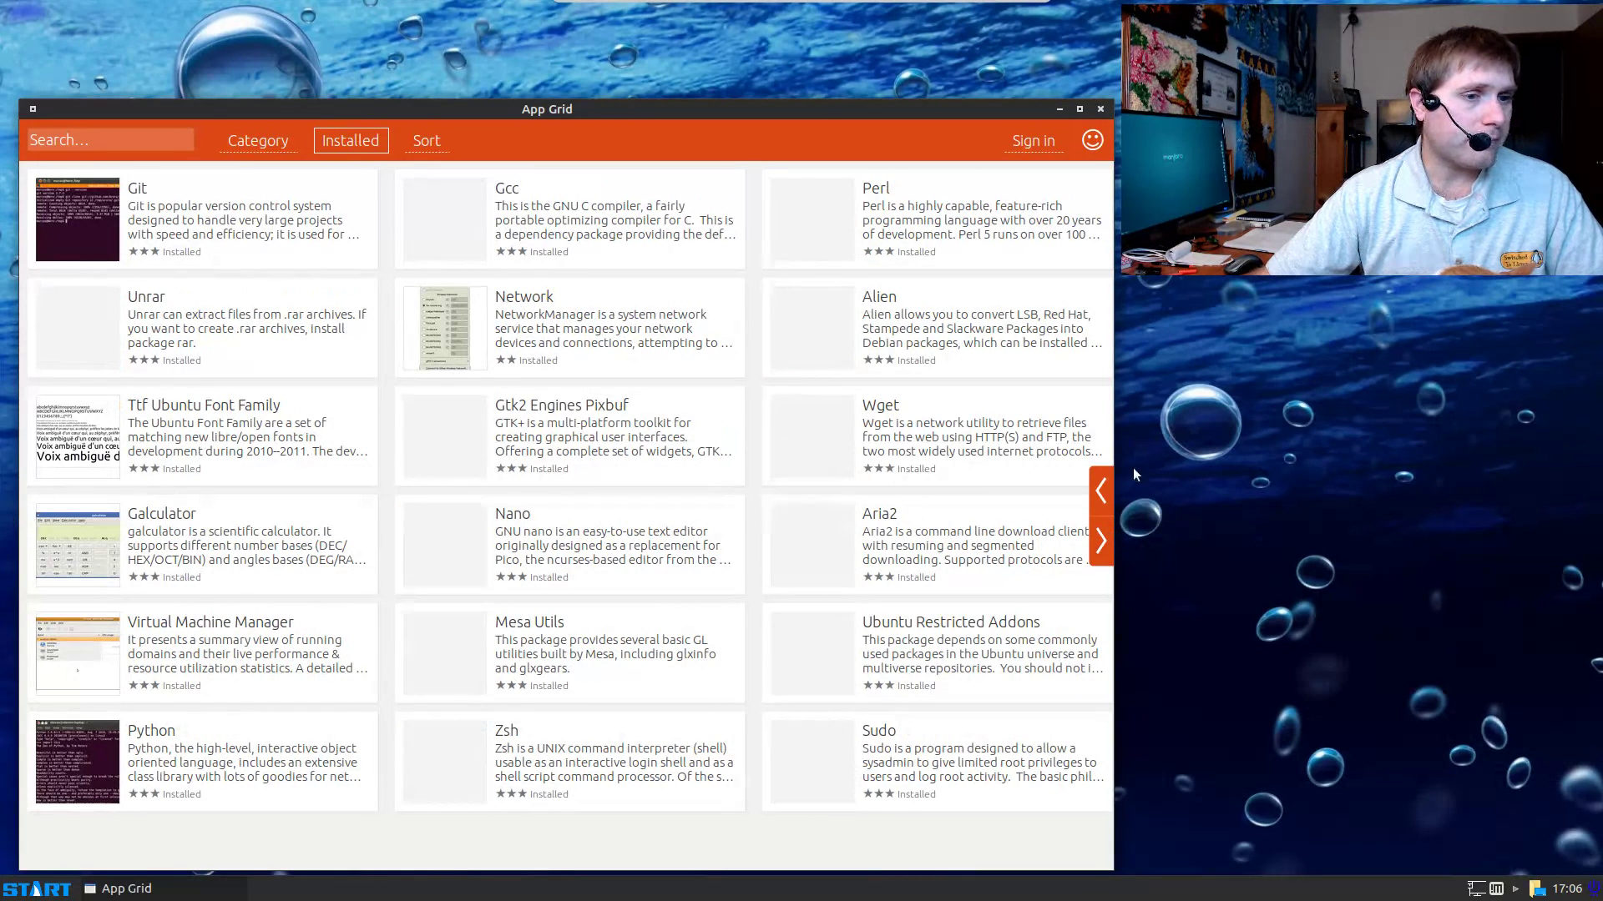
{"action": "left_click", "coordinate": [1102, 493]}
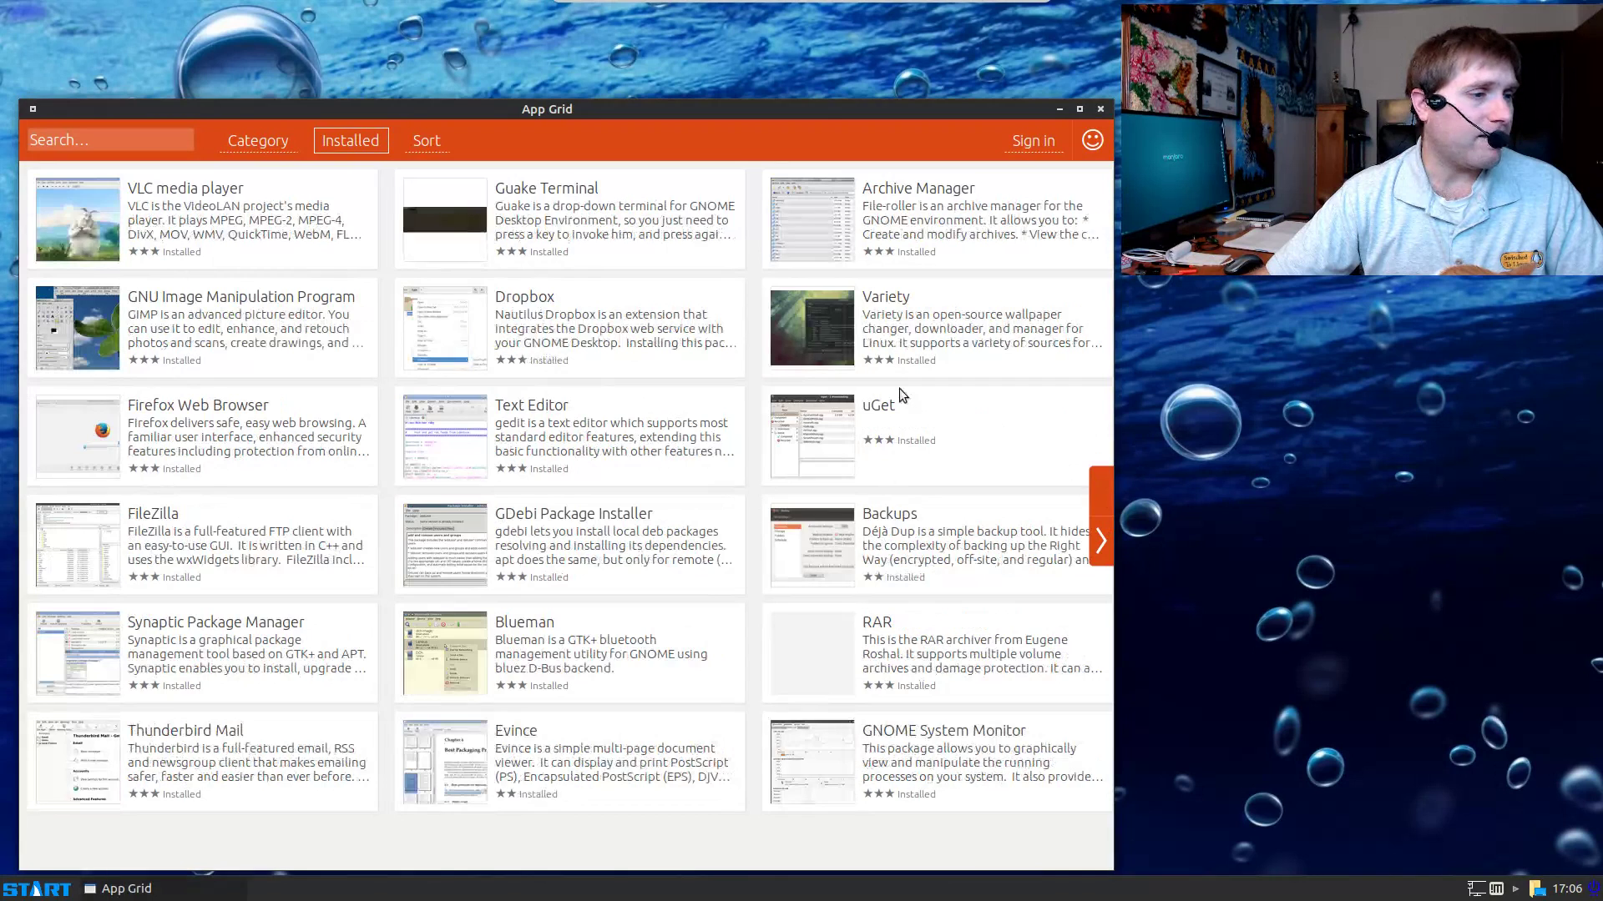
Step: Narrow the installed applications to the Productivity category and search them for "web"
{"action": "left_click", "coordinate": [246, 144]}
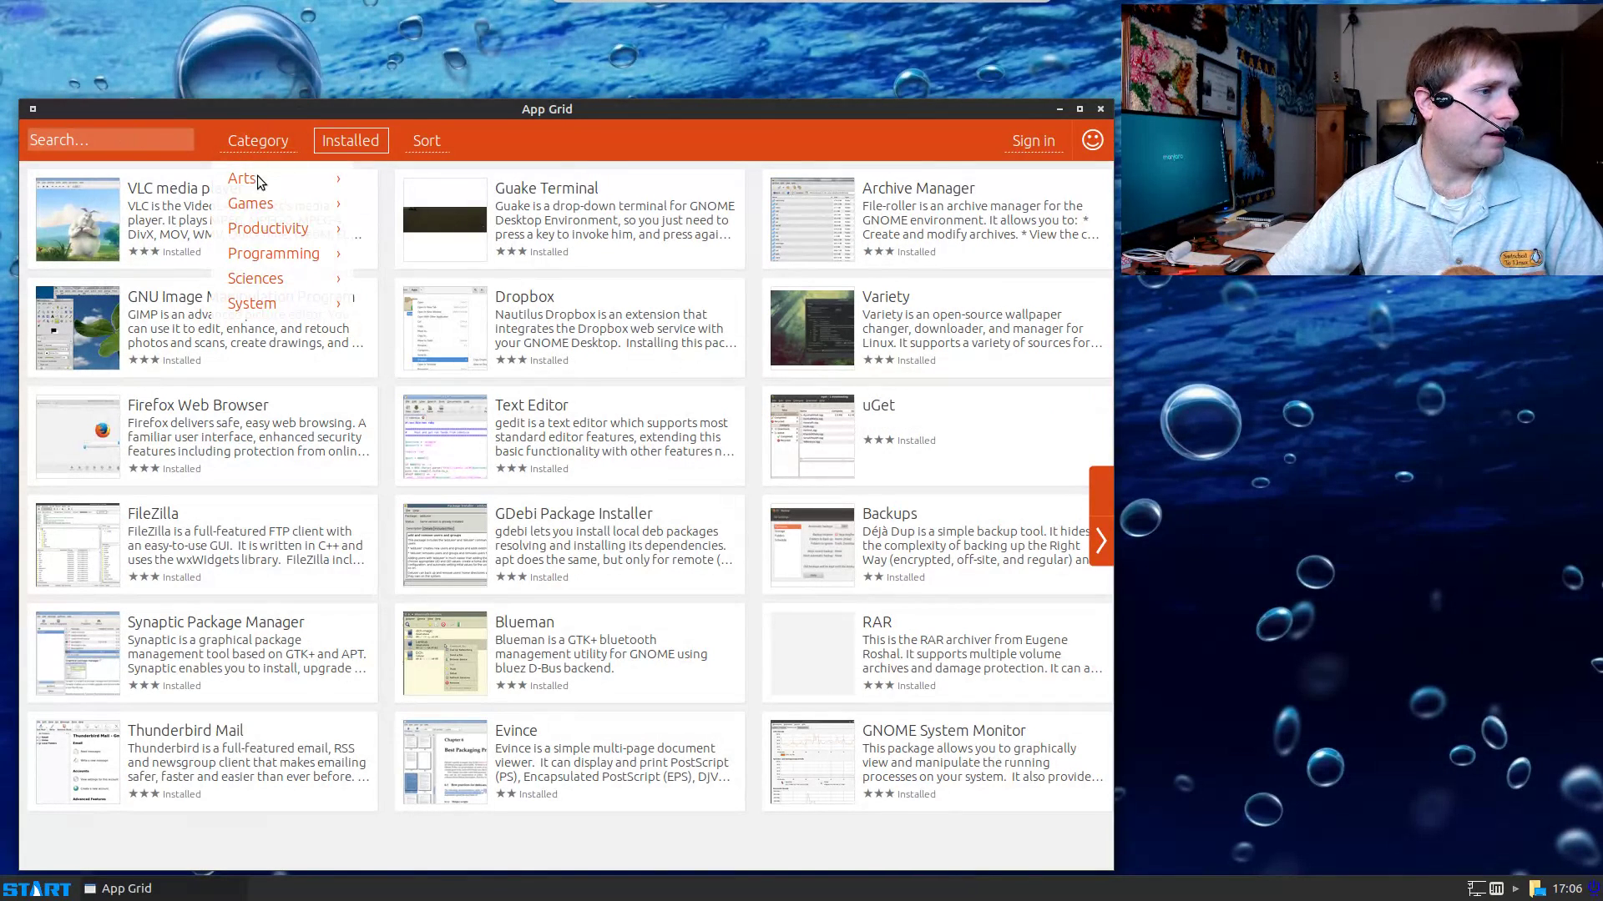
{"action": "left_click", "coordinate": [267, 234]}
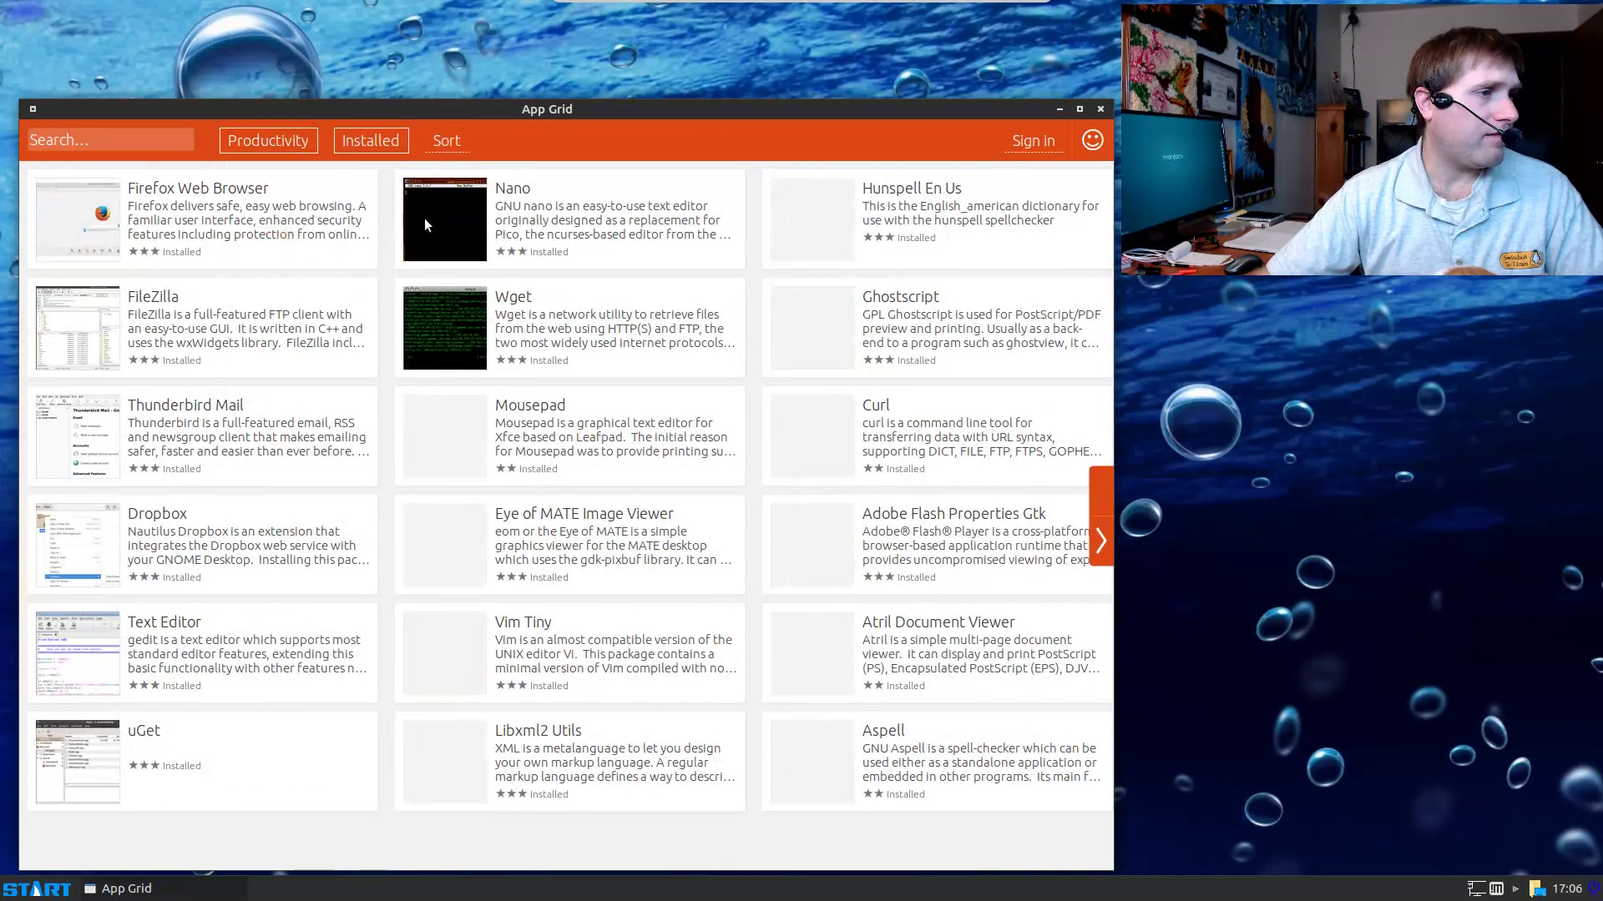
{"action": "left_click", "coordinate": [186, 142]}
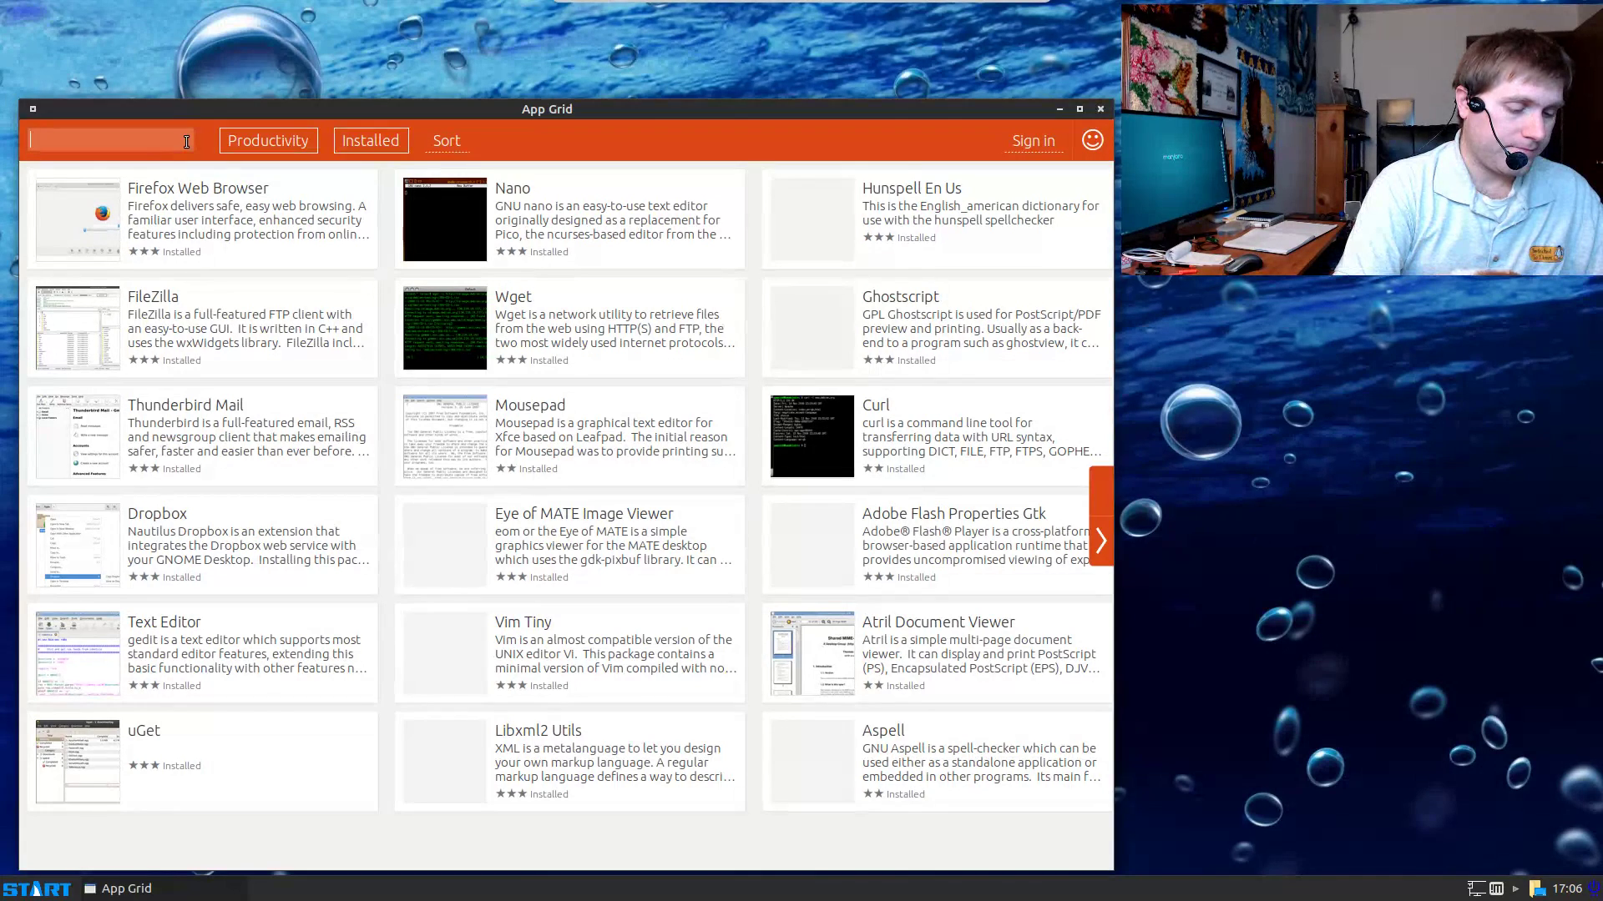
{"action": "type", "text": "web"}
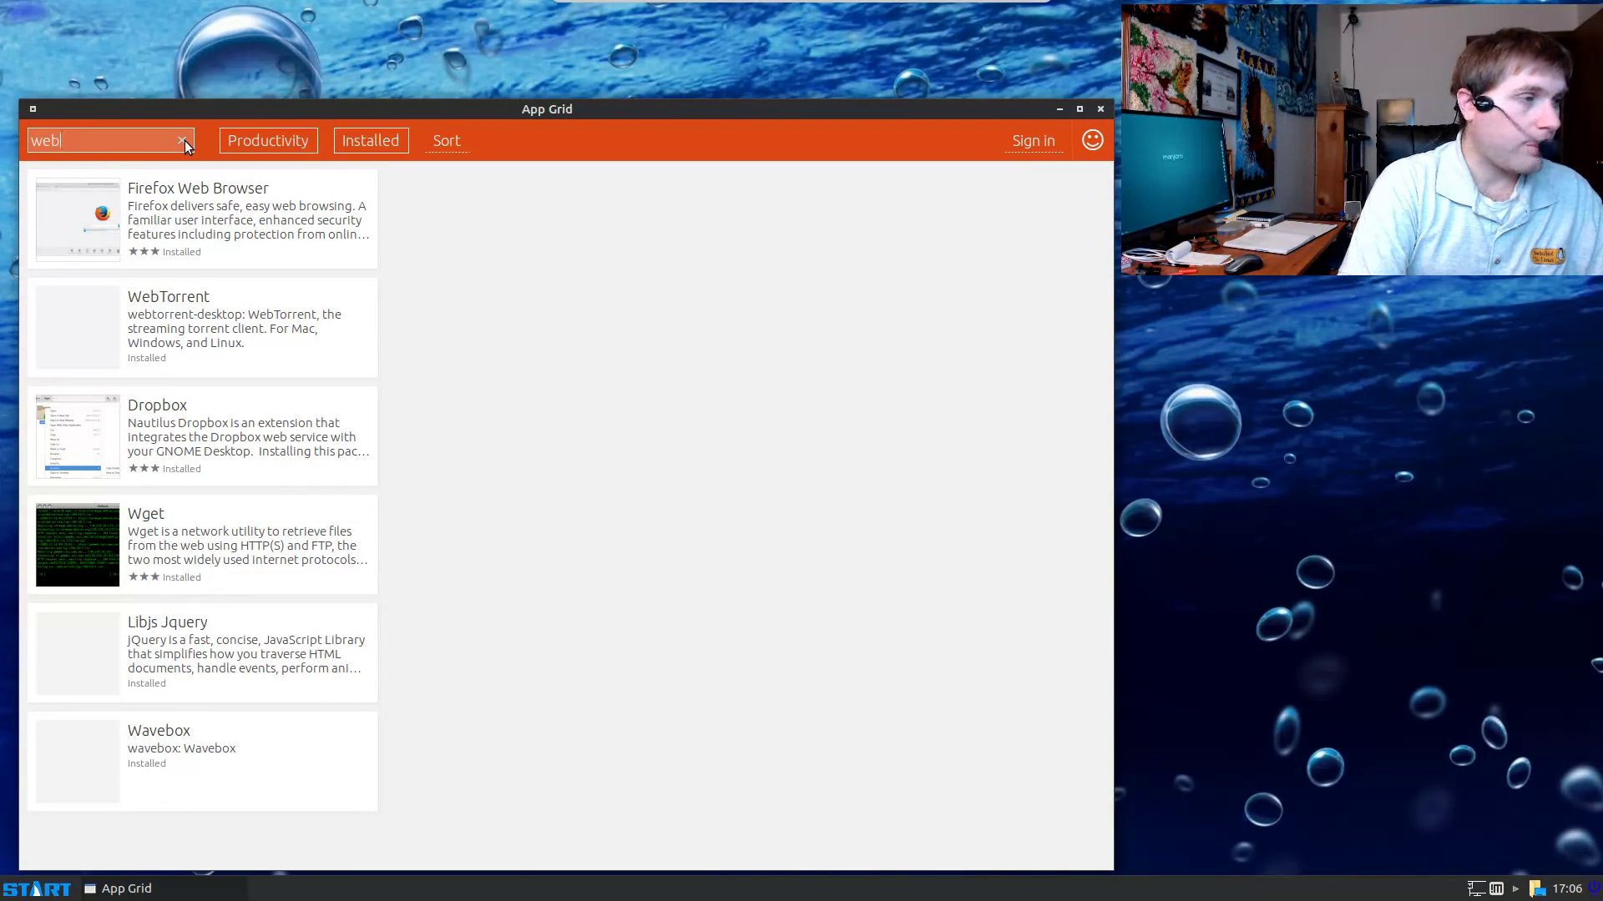
Step: Replace the search term with "html editor" within the installed Productivity applications
{"action": "key", "text": "BackSpace"}
{"action": "key", "text": "BackSpace"}
{"action": "key", "text": "BackSpace"}
{"action": "type", "text": "html editor"}
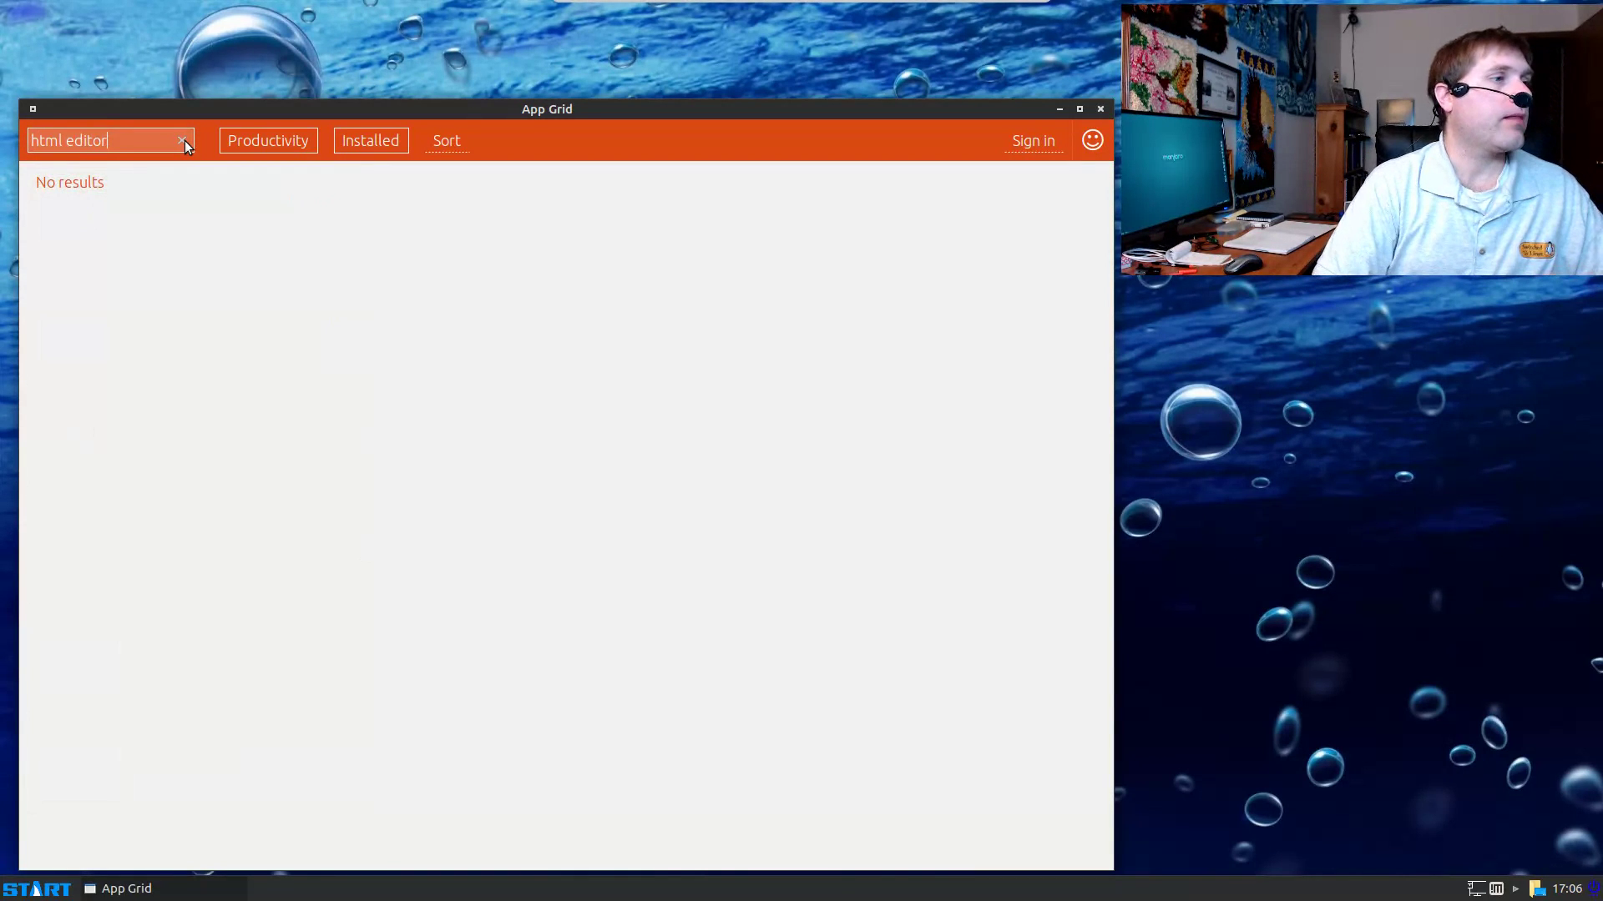
Step: Clear the search term and search the installed Productivity applications for "bluefish"
{"action": "key", "text": "BackSpace"}
{"action": "key", "text": "BackSpace"}
{"action": "key", "text": "BackSpace"}
{"action": "key", "text": "BackSpace"}
{"action": "key", "text": "BackSpace"}
{"action": "key", "text": "BackSpace"}
{"action": "key", "text": "BackSpace"}
{"action": "key", "text": "BackSpace"}
{"action": "key", "text": "BackSpace"}
{"action": "key", "text": "BackSpace"}
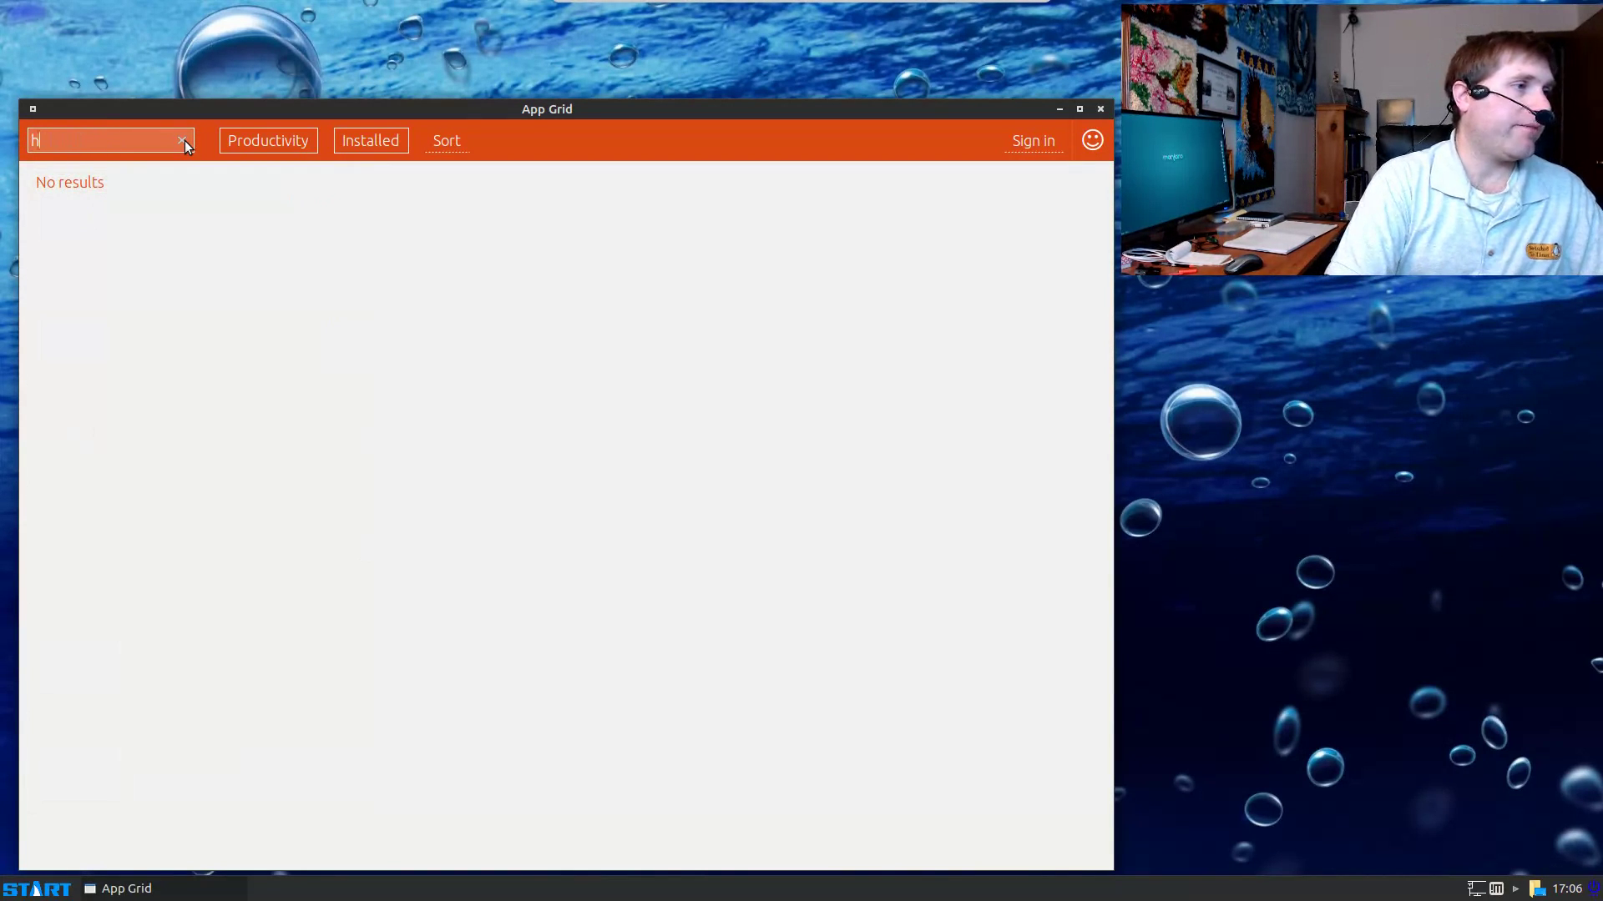
{"action": "key", "text": "BackSpace"}
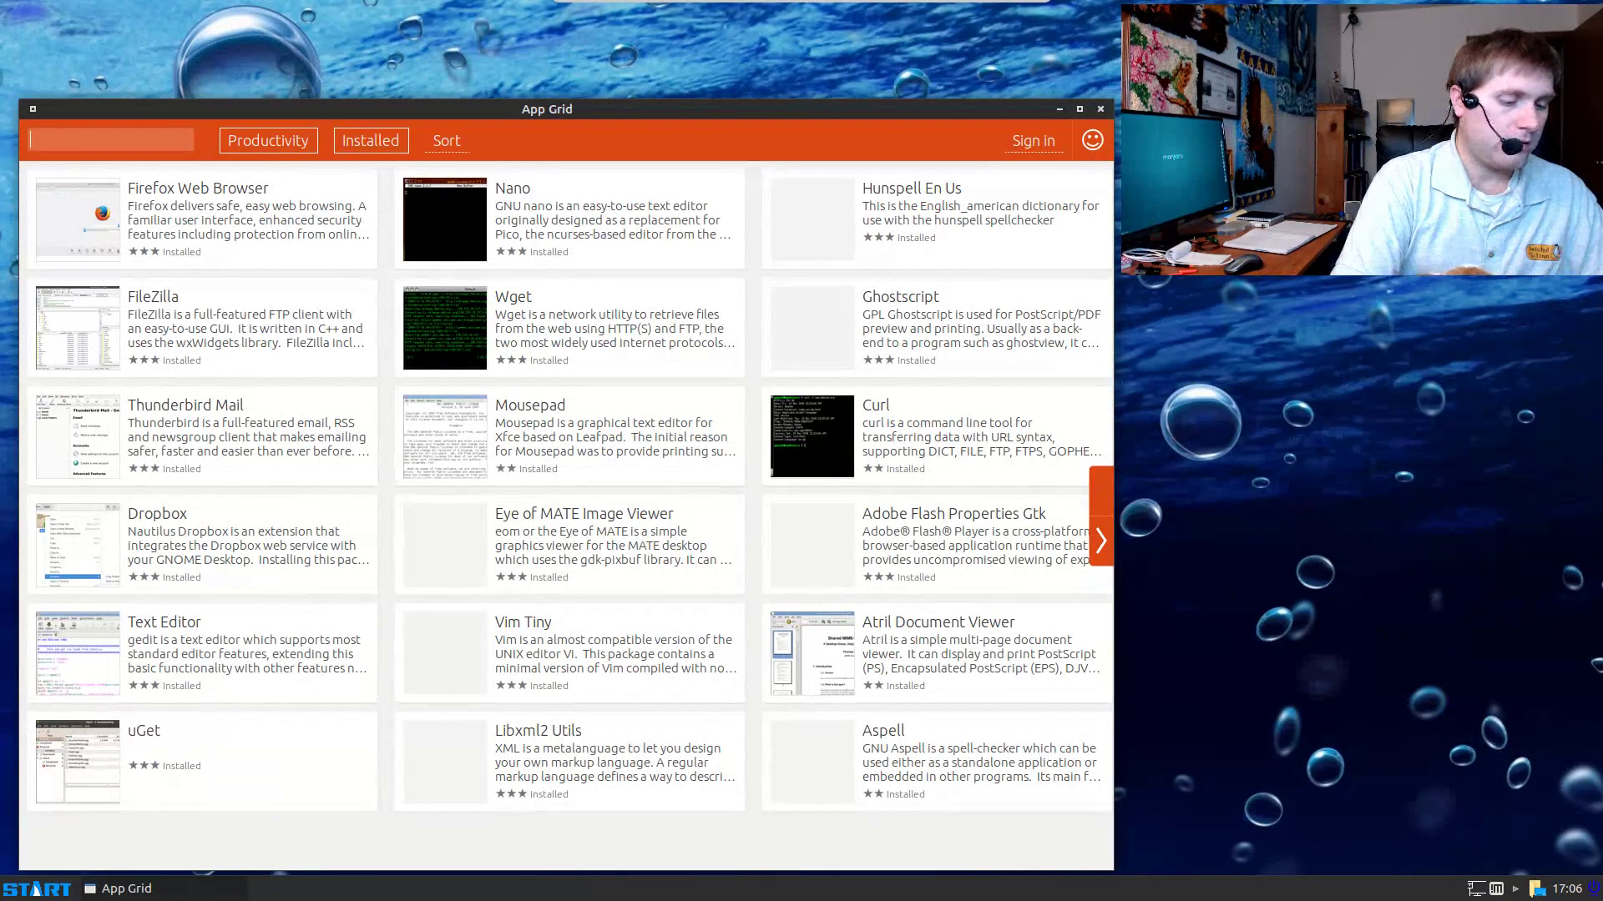
{"action": "type", "text": "blue"}
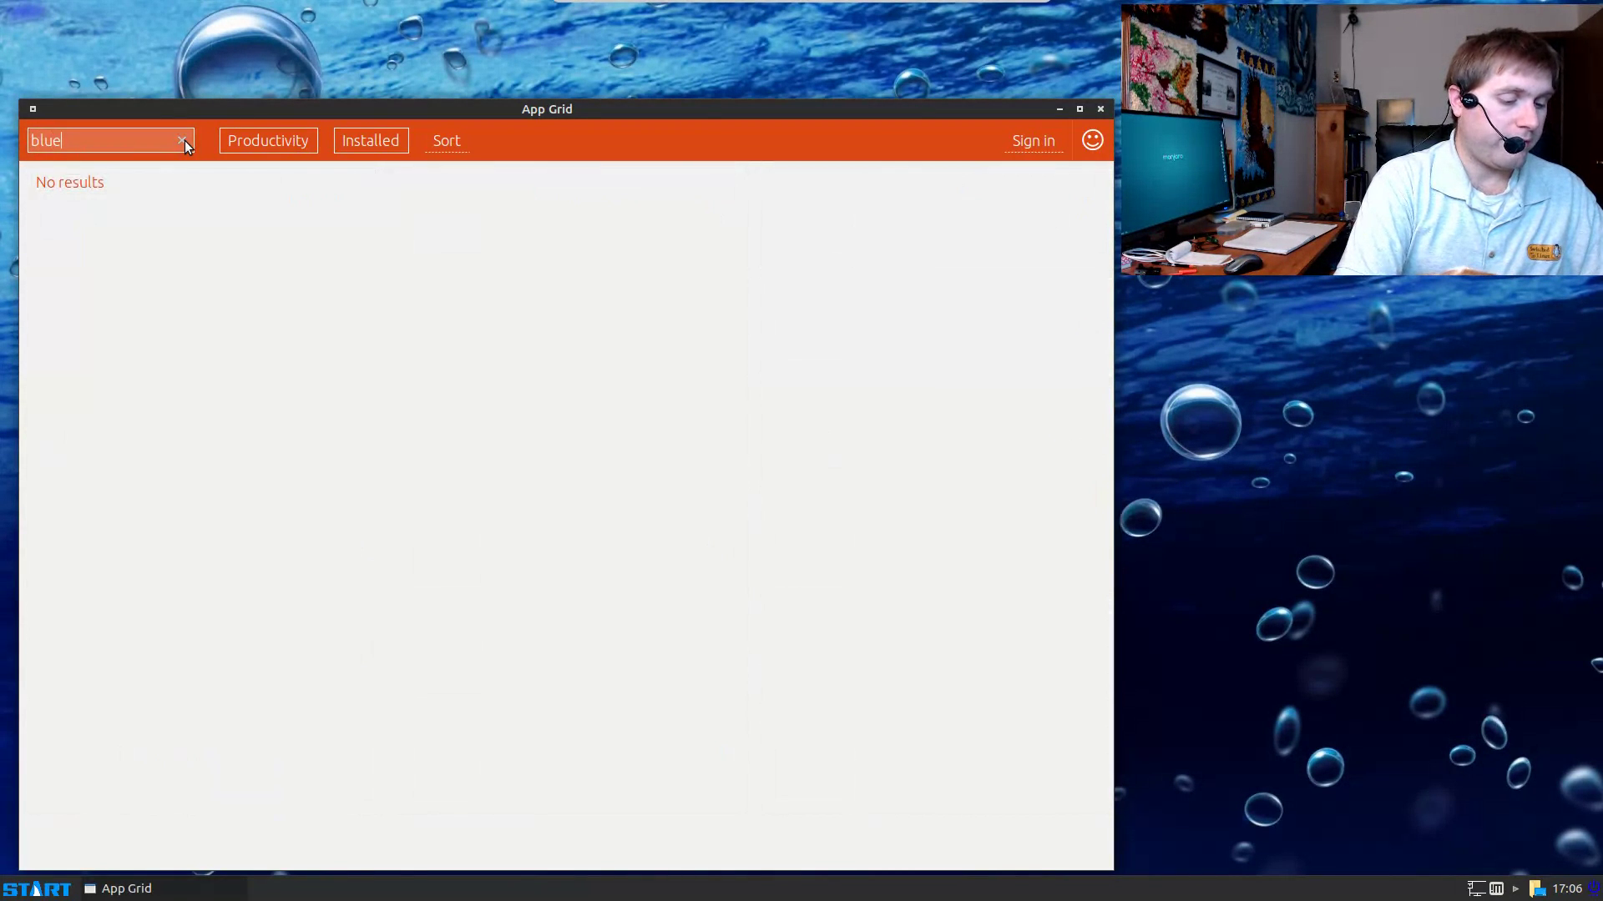
{"action": "type", "text": "fish"}
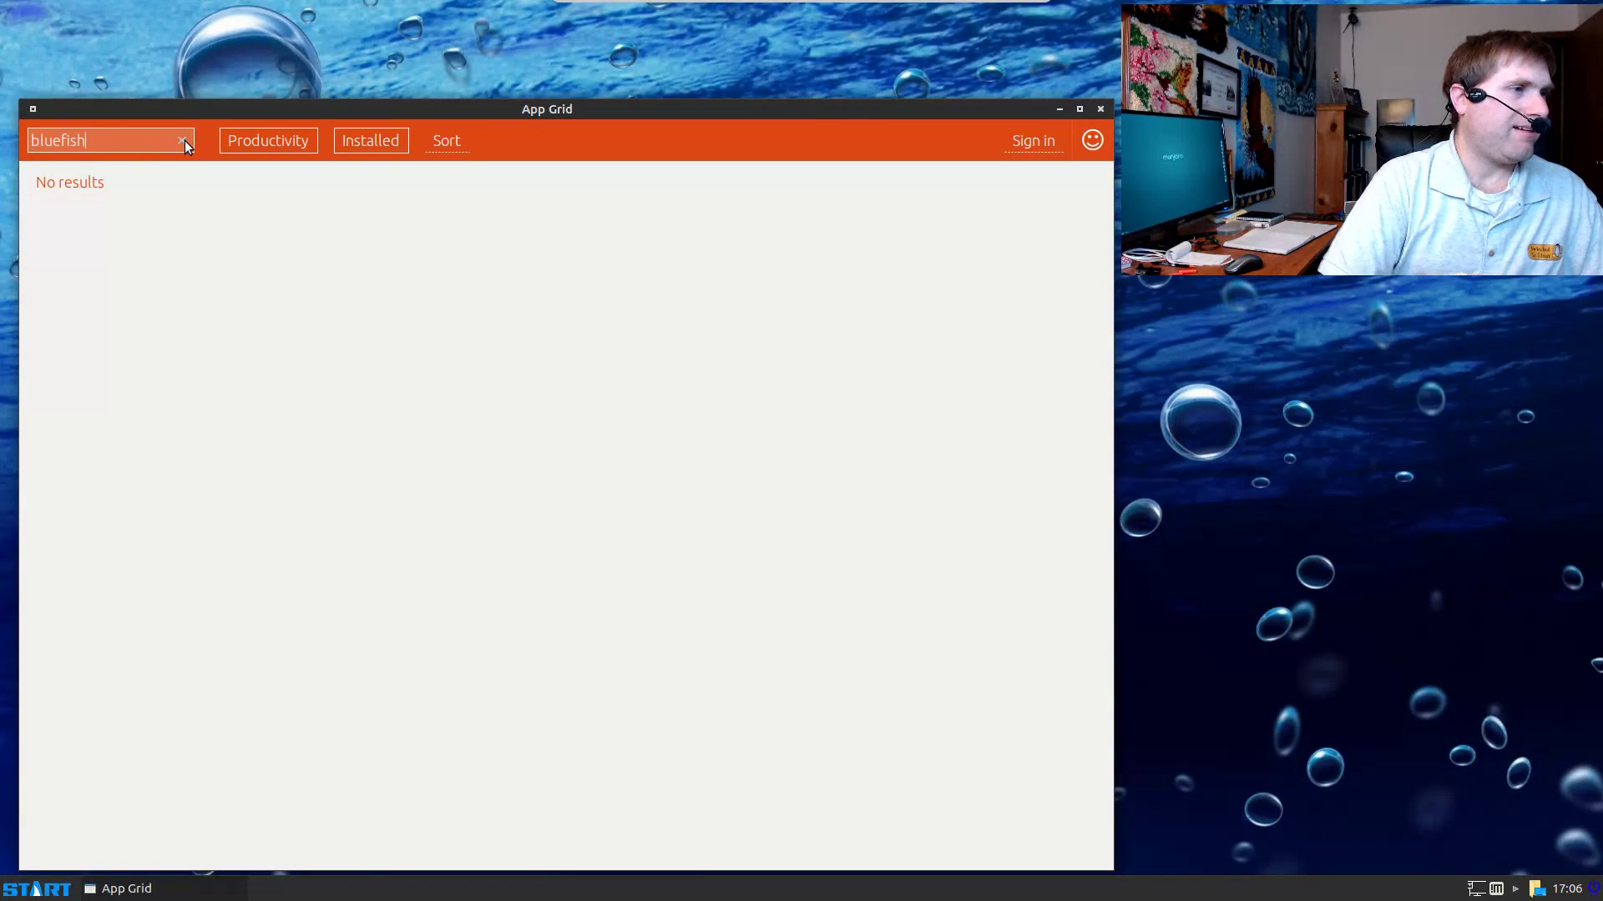
Step: Clear the search and change the category filter from Productivity to Programming
{"action": "left_click", "coordinate": [183, 140]}
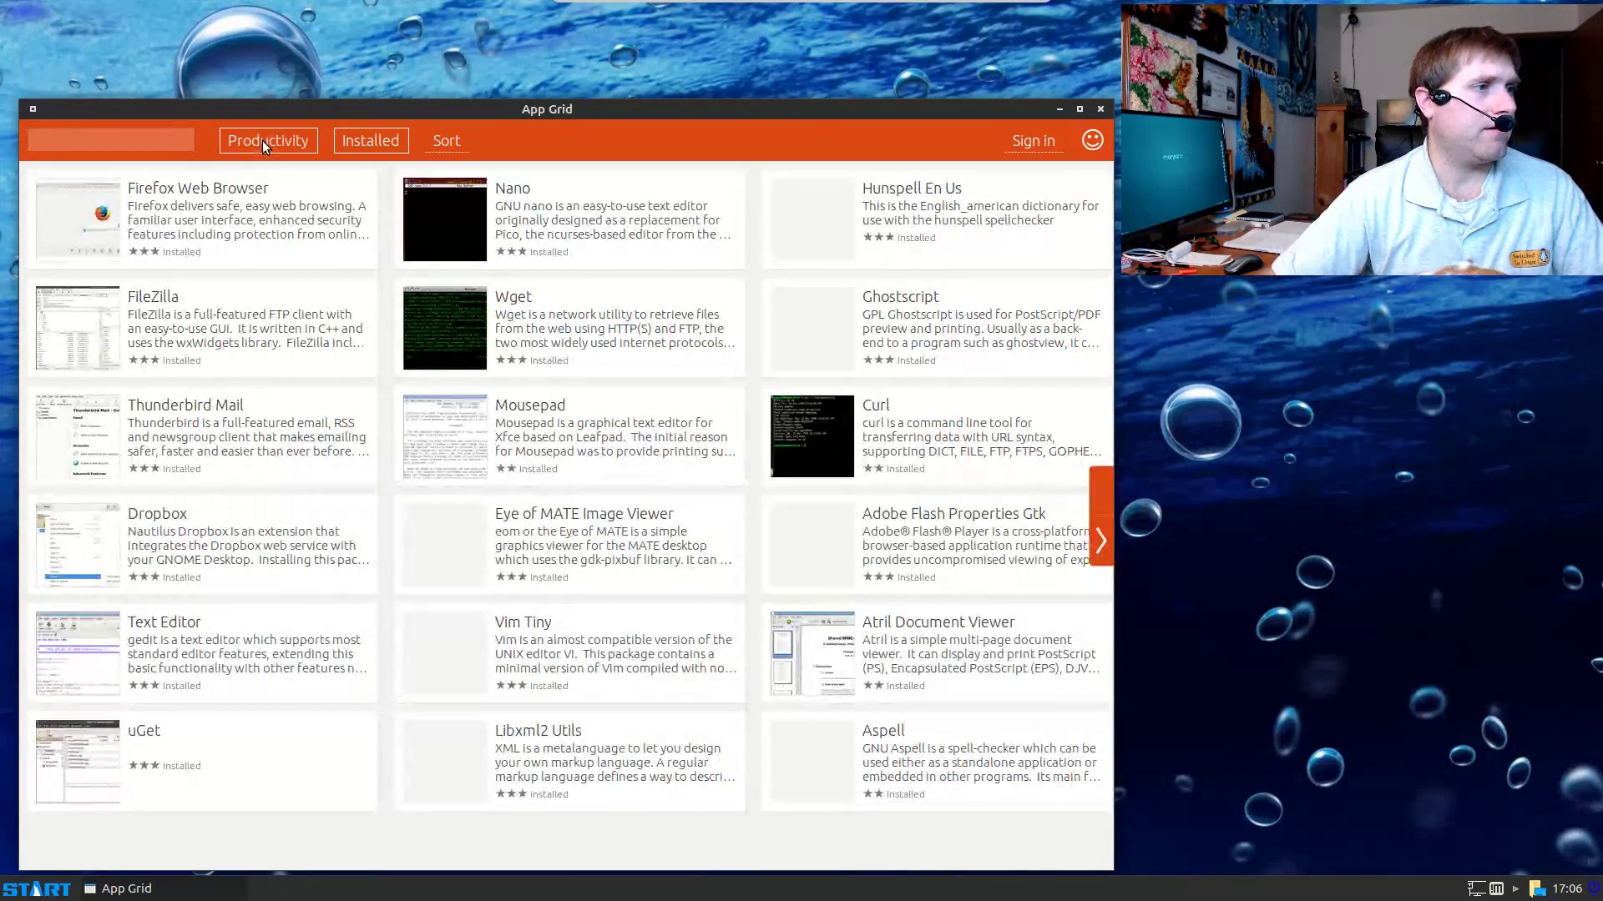
{"action": "left_click", "coordinate": [262, 141]}
{"action": "left_click", "coordinate": [262, 141]}
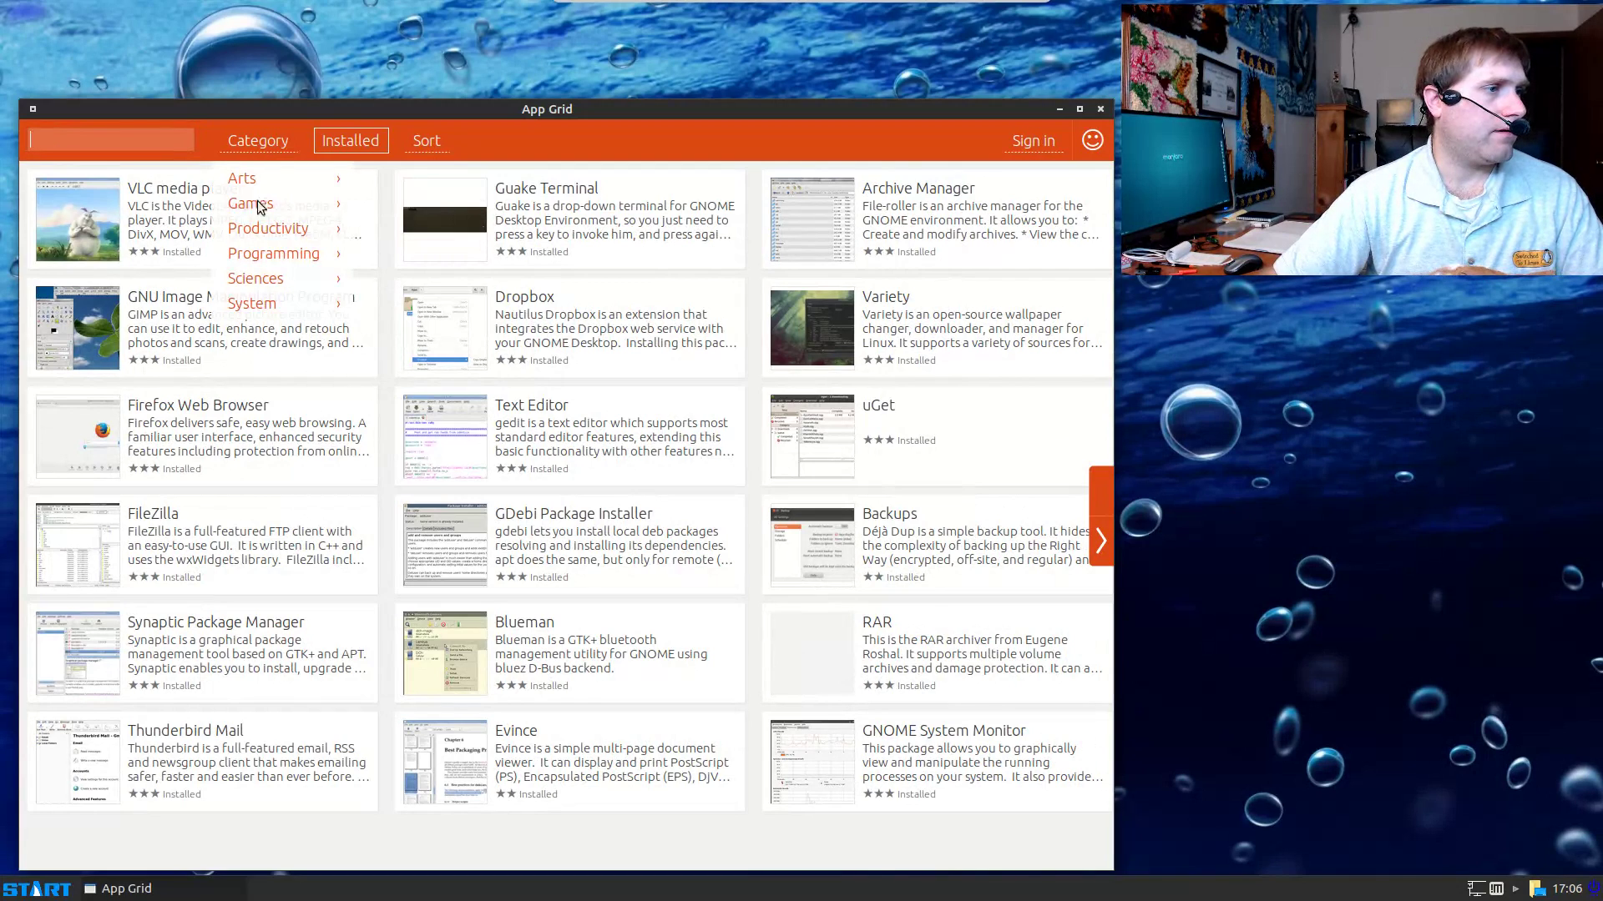
{"action": "left_click", "coordinate": [274, 231]}
{"action": "left_click", "coordinate": [262, 137]}
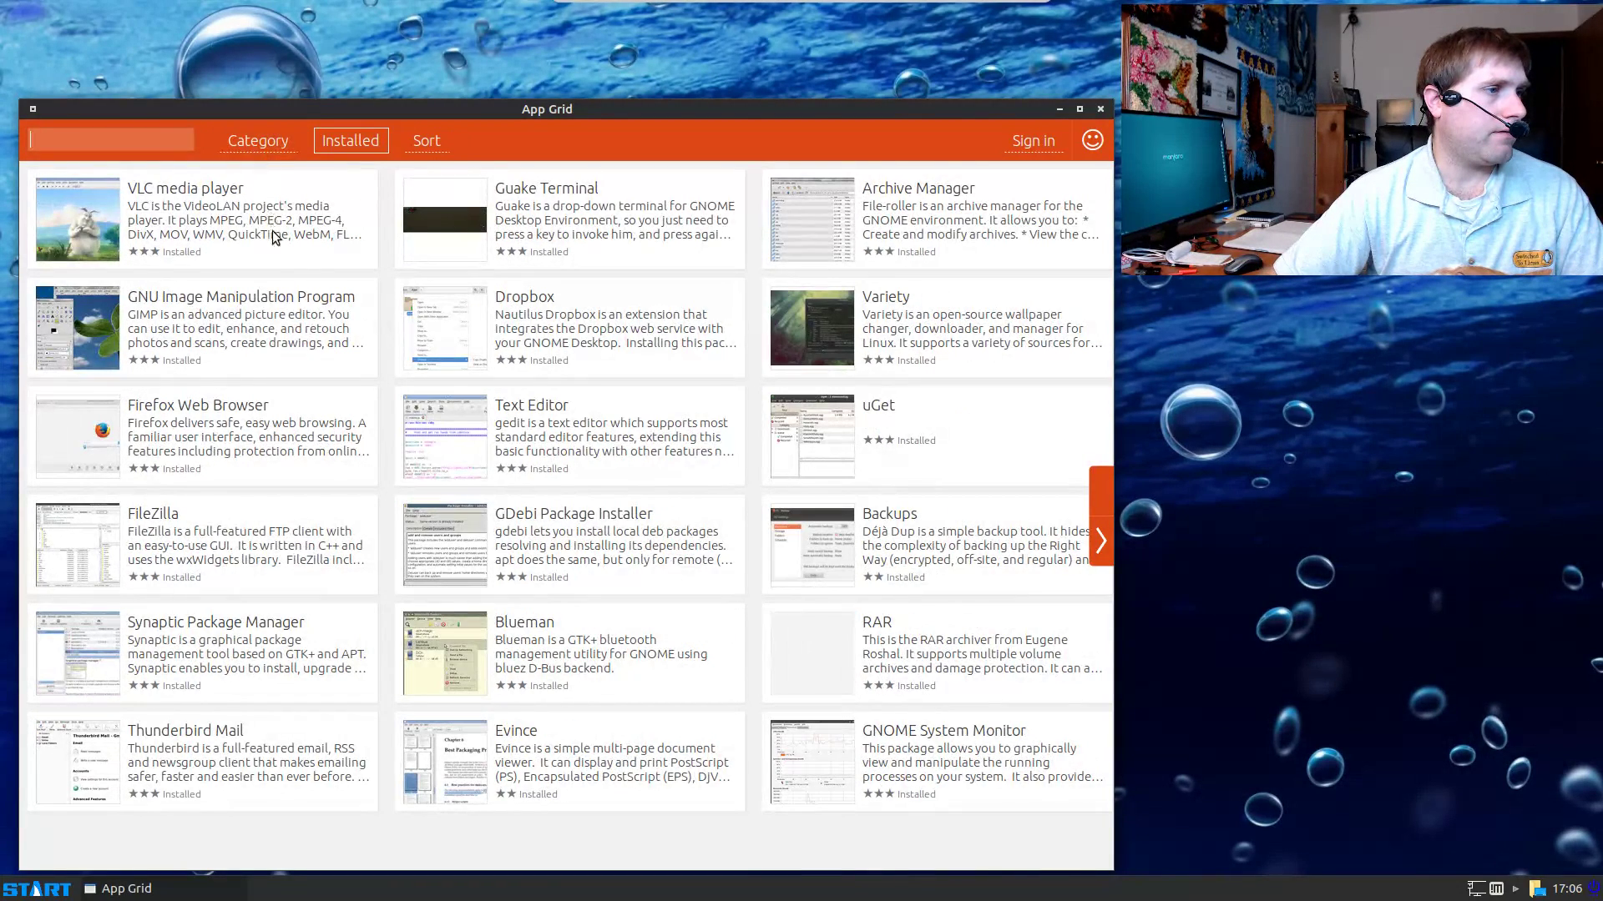
{"action": "left_click", "coordinate": [263, 135]}
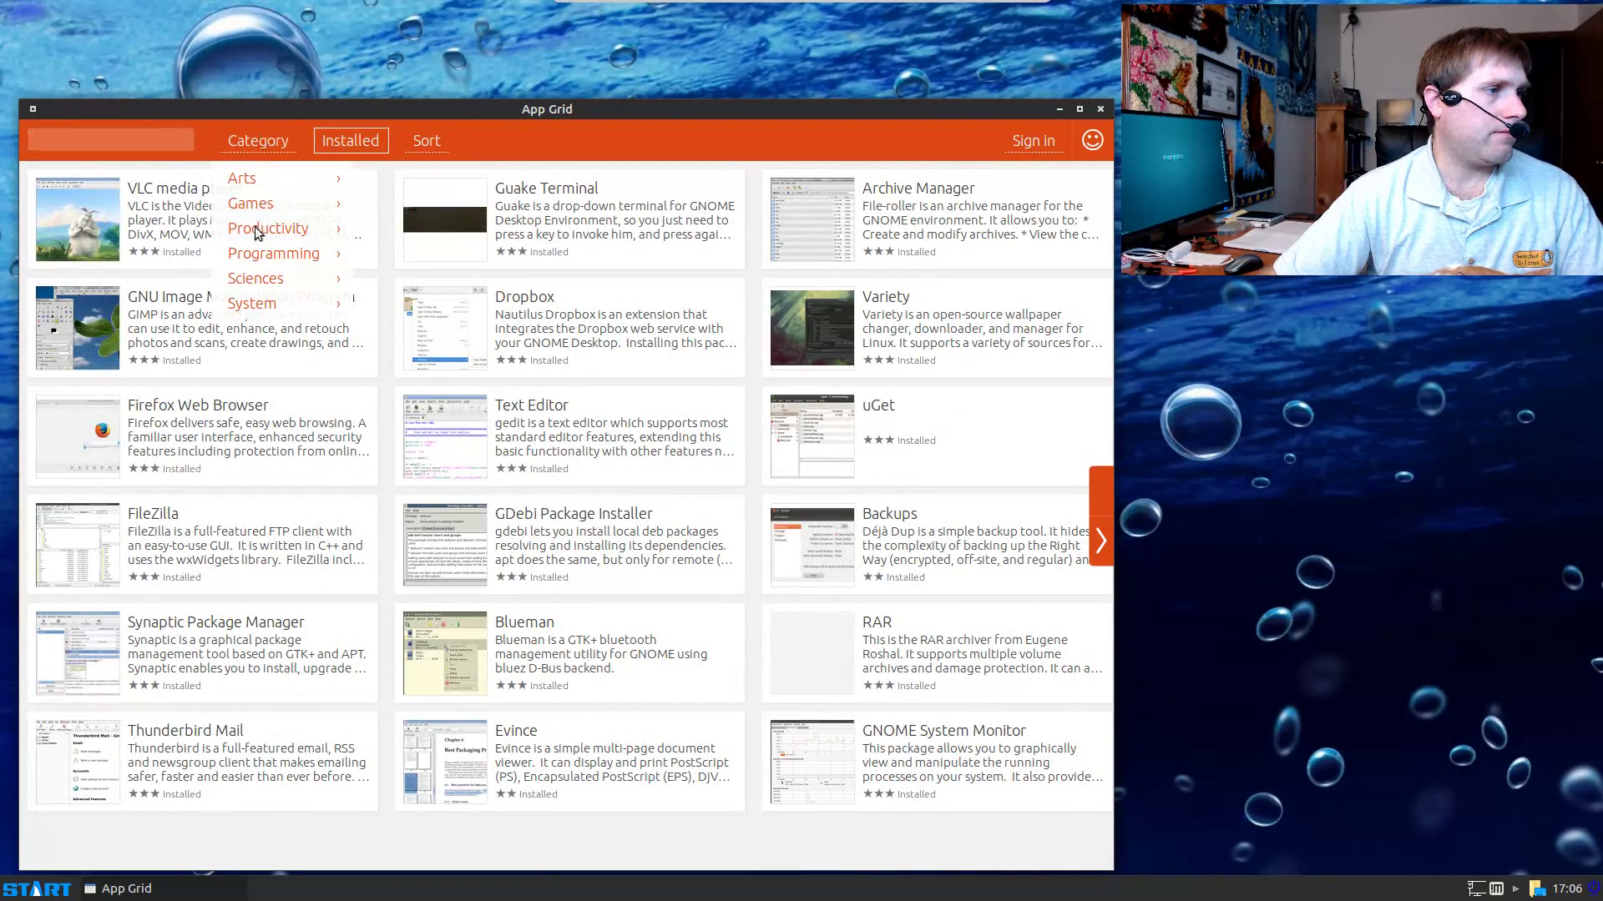
{"action": "left_click", "coordinate": [255, 255]}
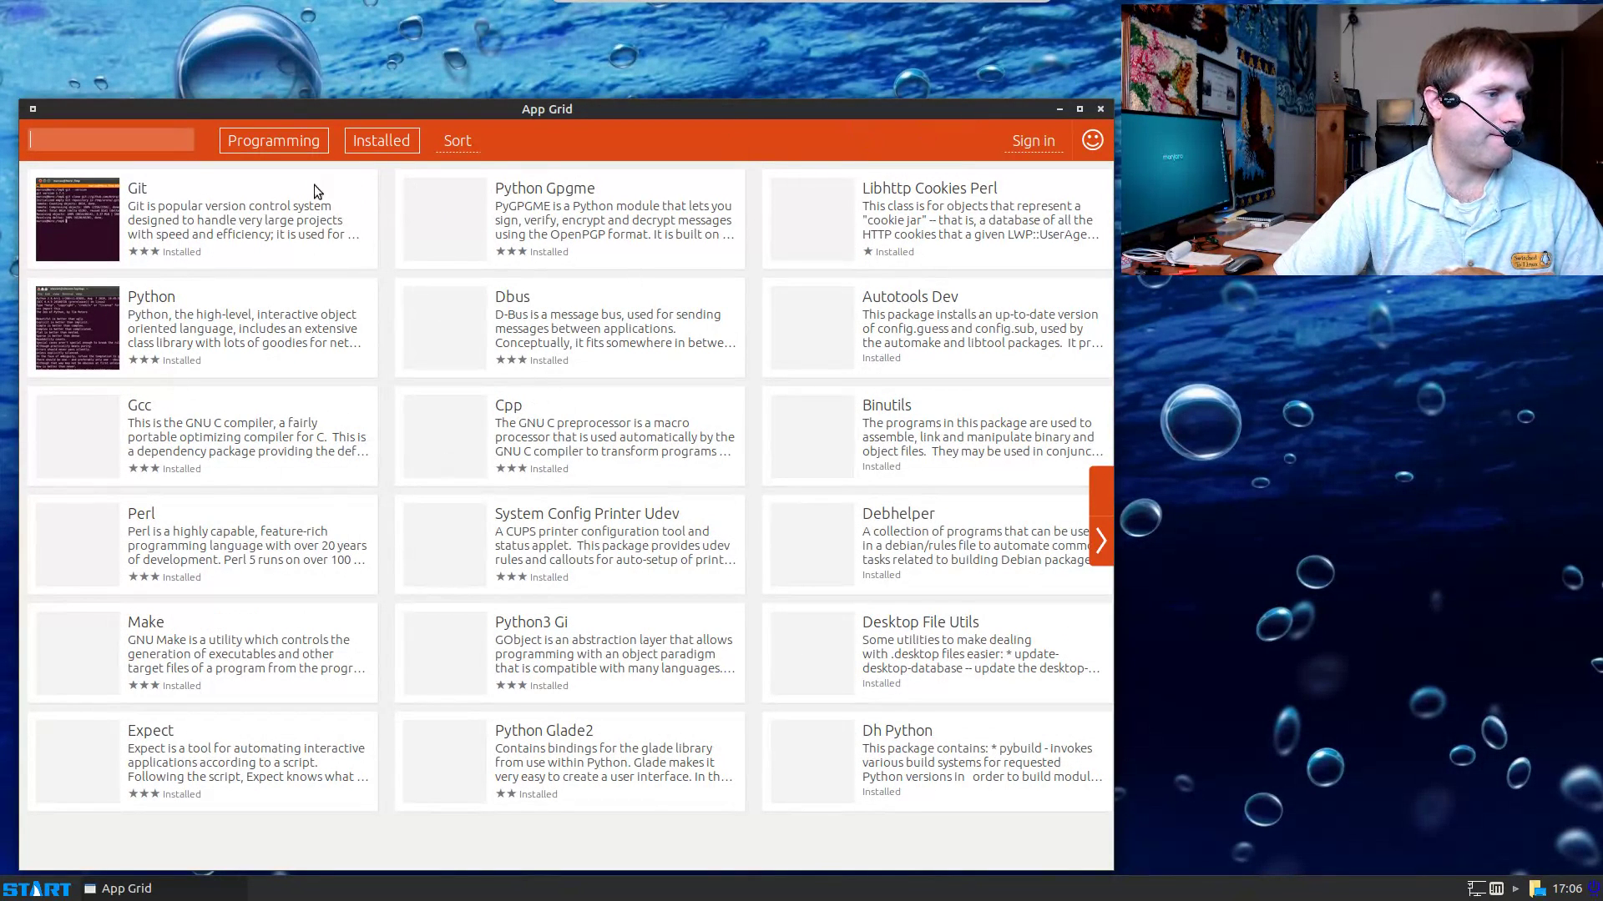
Step: Browse the installed Programming packages and remove the category filter
{"action": "scroll", "coordinate": [734, 569], "scroll_direction": "down", "scroll_amount": 2}
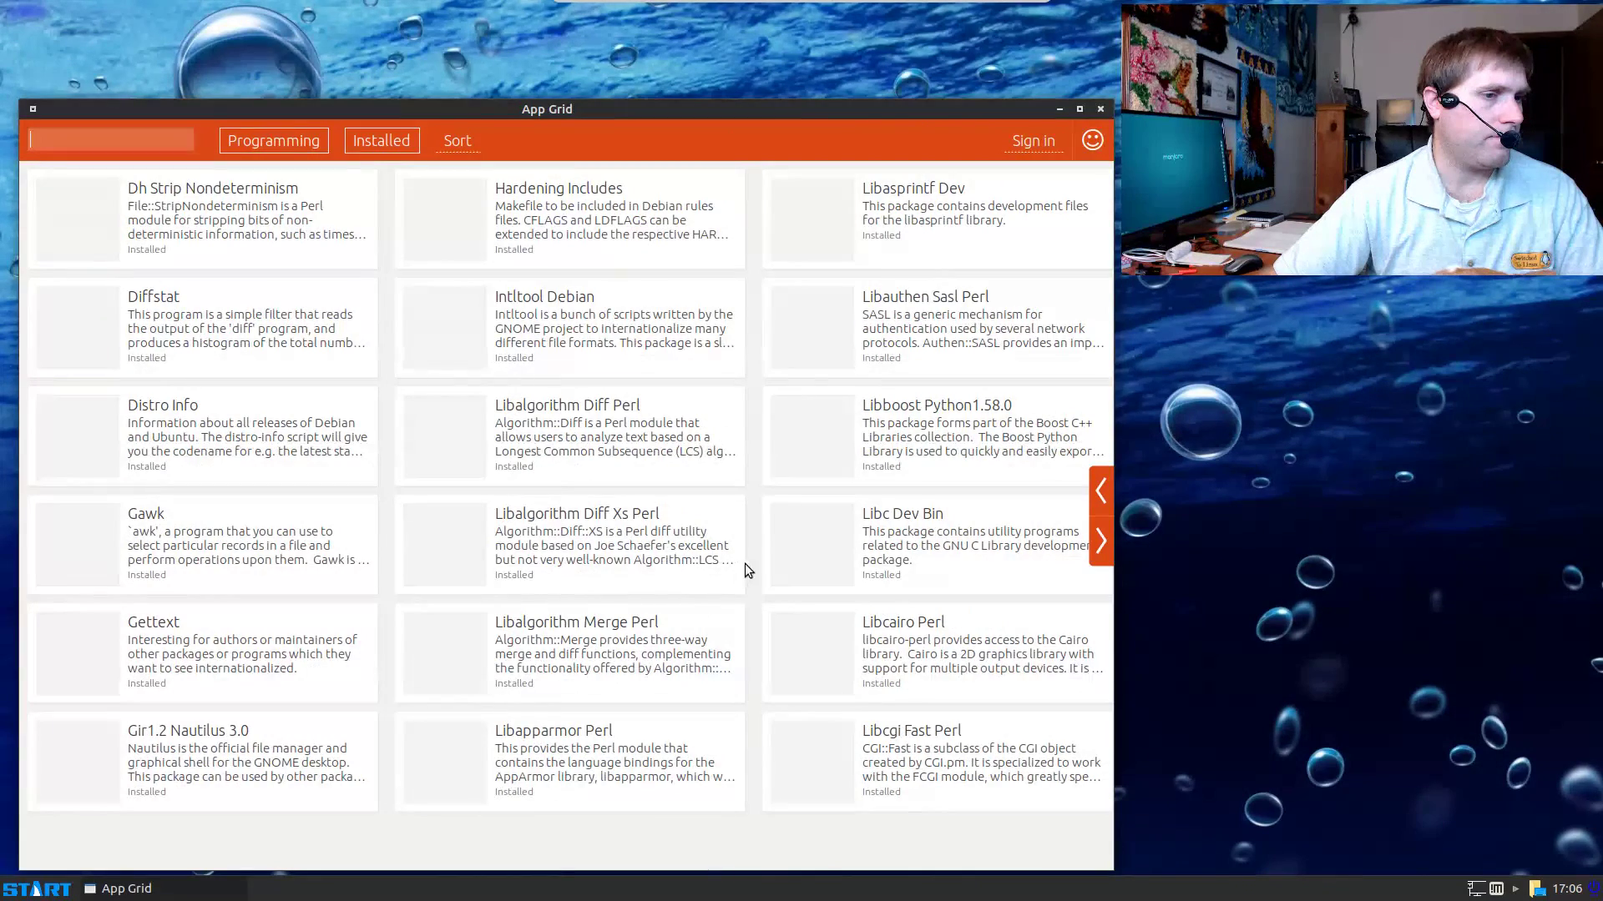
{"action": "scroll", "coordinate": [746, 569], "scroll_direction": "up", "scroll_amount": 1}
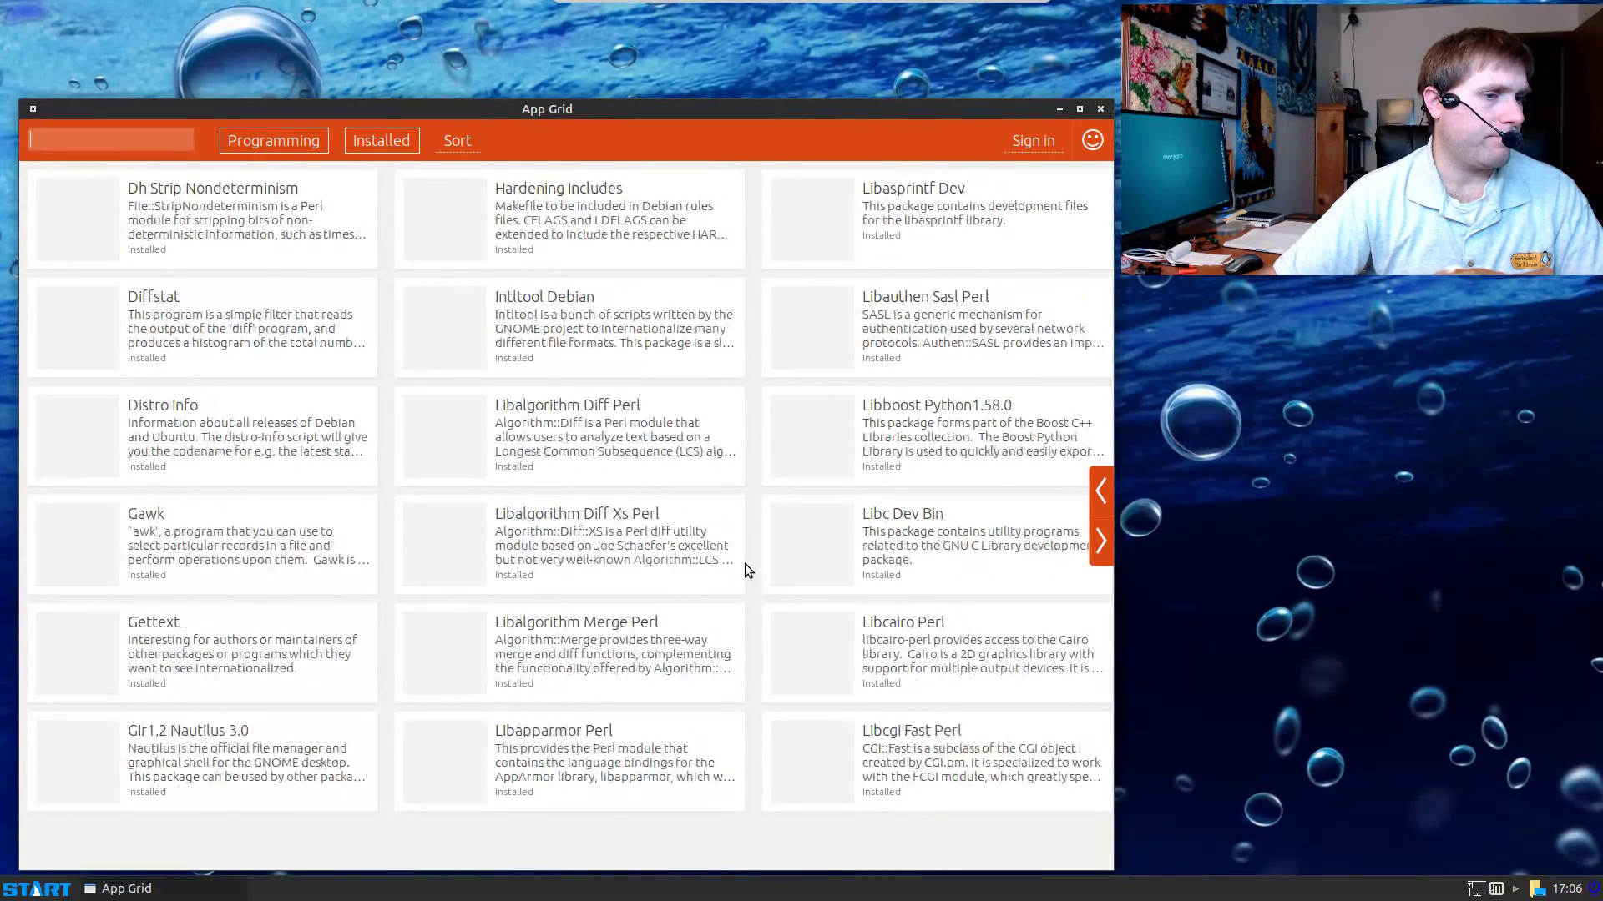
{"action": "left_click", "coordinate": [292, 140]}
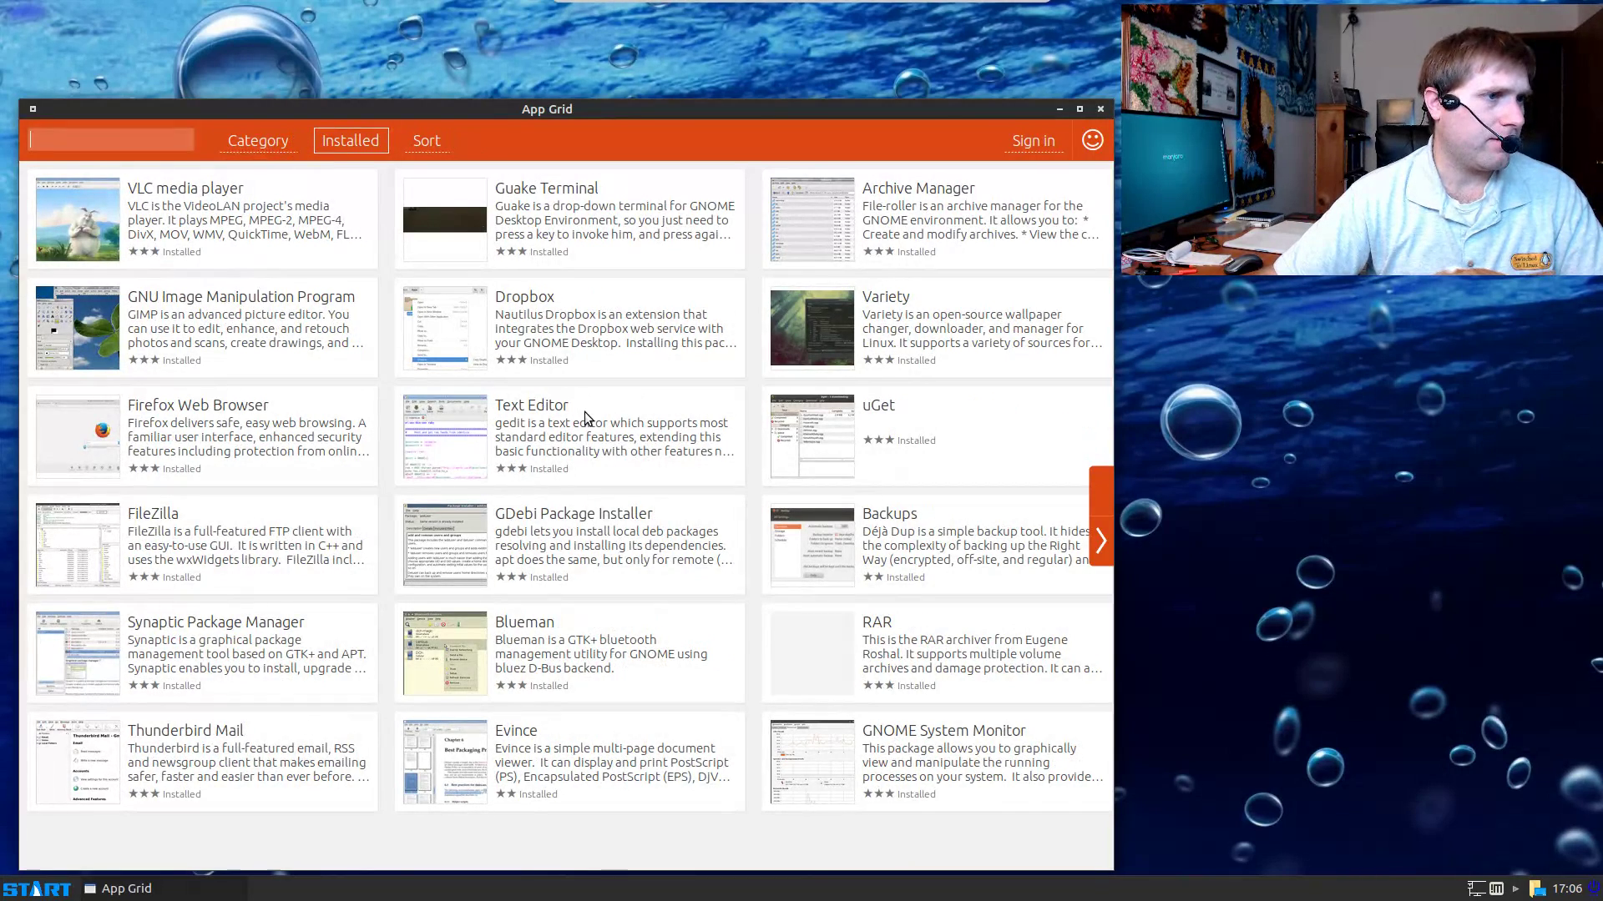
Step: Skim the installed packages, remove the Installed filter and search all available applications for "bluefish"
{"action": "scroll", "coordinate": [585, 412], "scroll_direction": "down", "scroll_amount": 1}
{"action": "scroll", "coordinate": [585, 412], "scroll_direction": "up", "scroll_amount": 1}
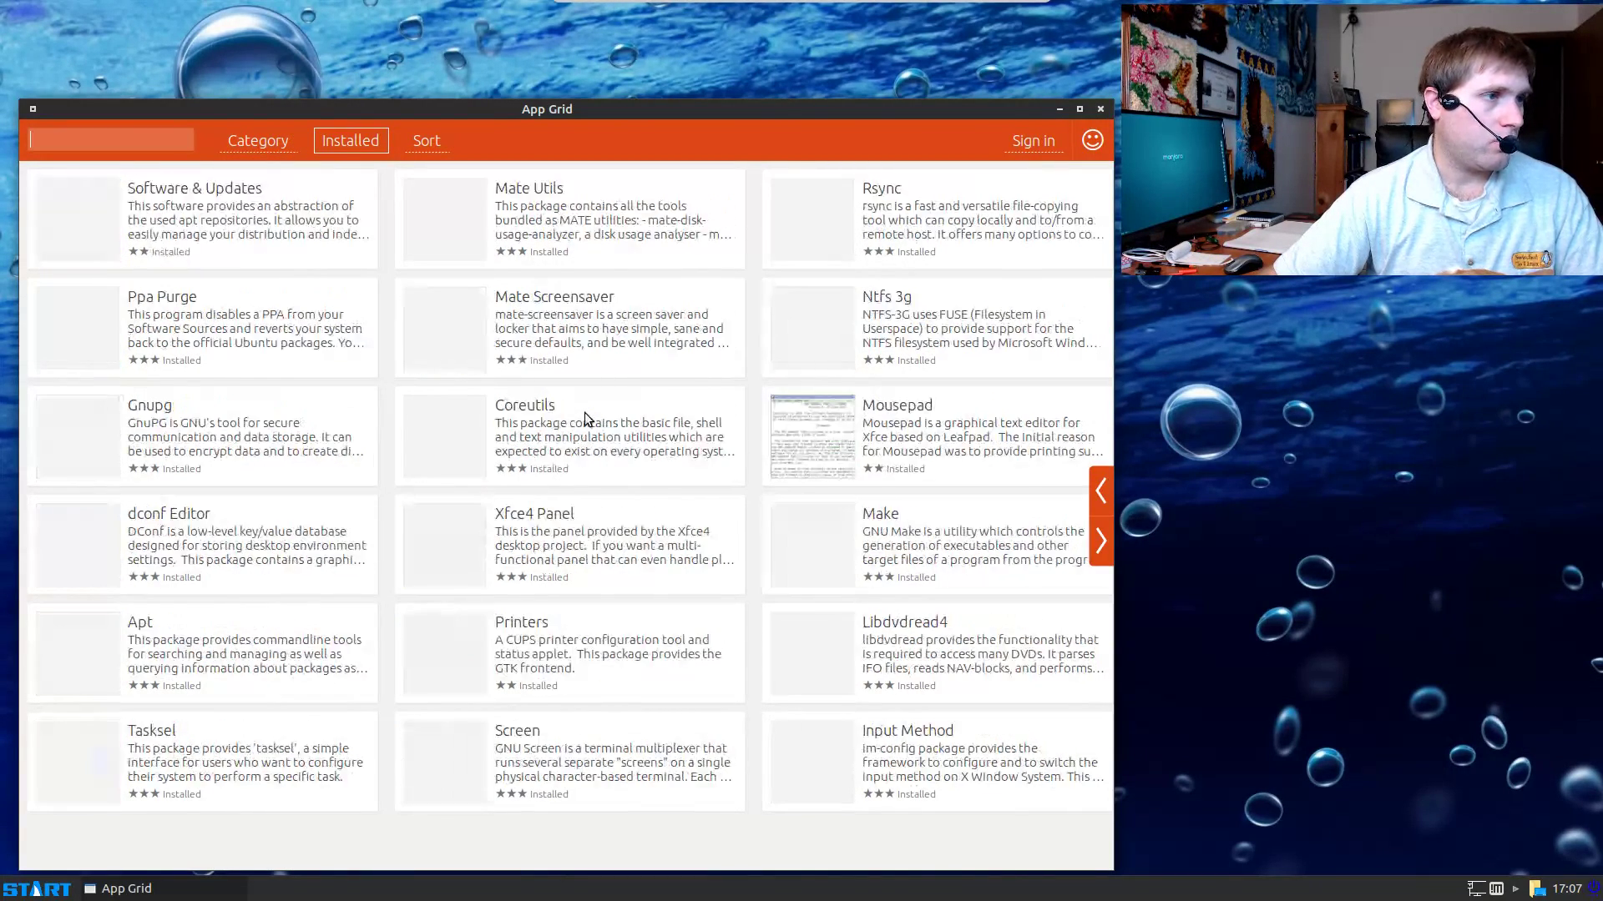
{"action": "scroll", "coordinate": [584, 412], "scroll_direction": "down", "scroll_amount": 1}
{"action": "left_click", "coordinate": [273, 142]}
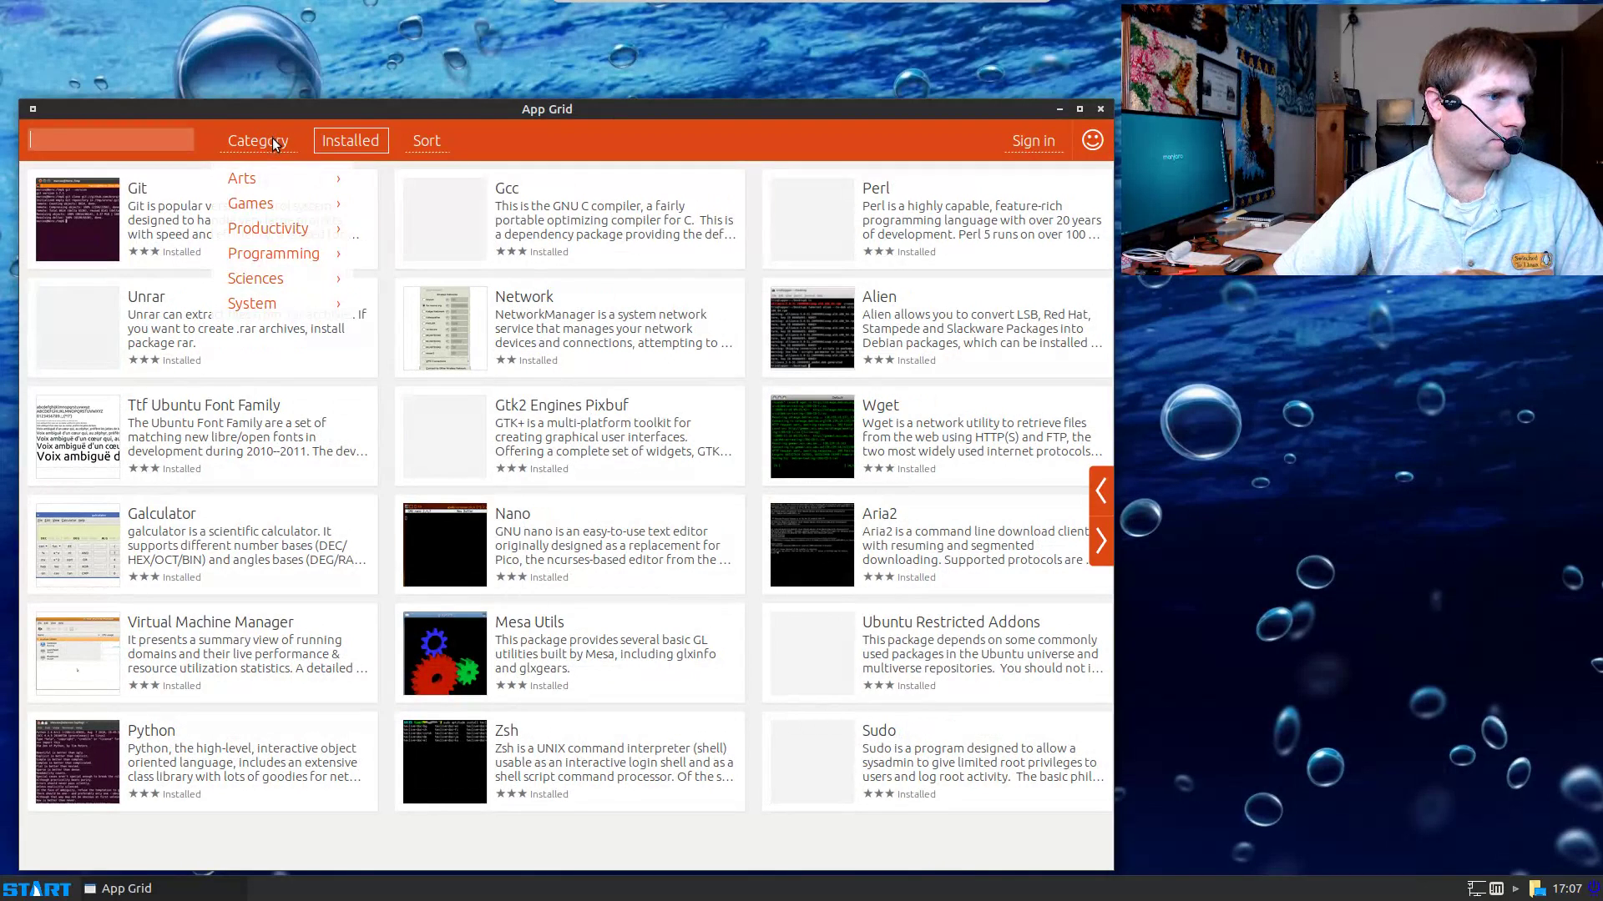
{"action": "left_click", "coordinate": [275, 142]}
{"action": "left_click", "coordinate": [368, 140]}
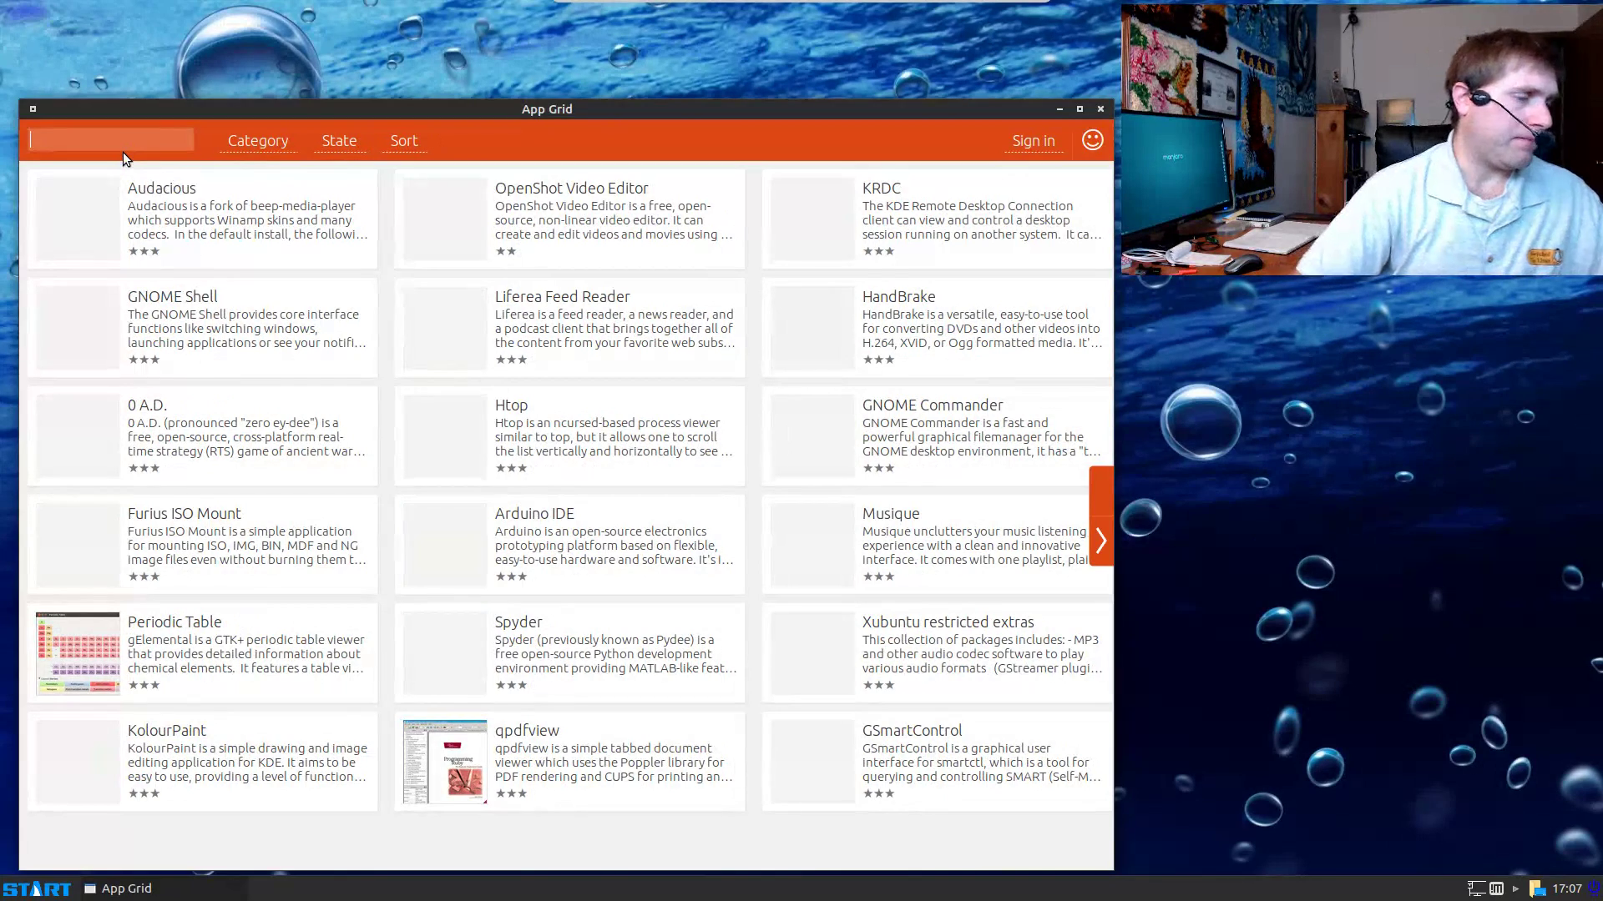
{"action": "type", "text": "blue"}
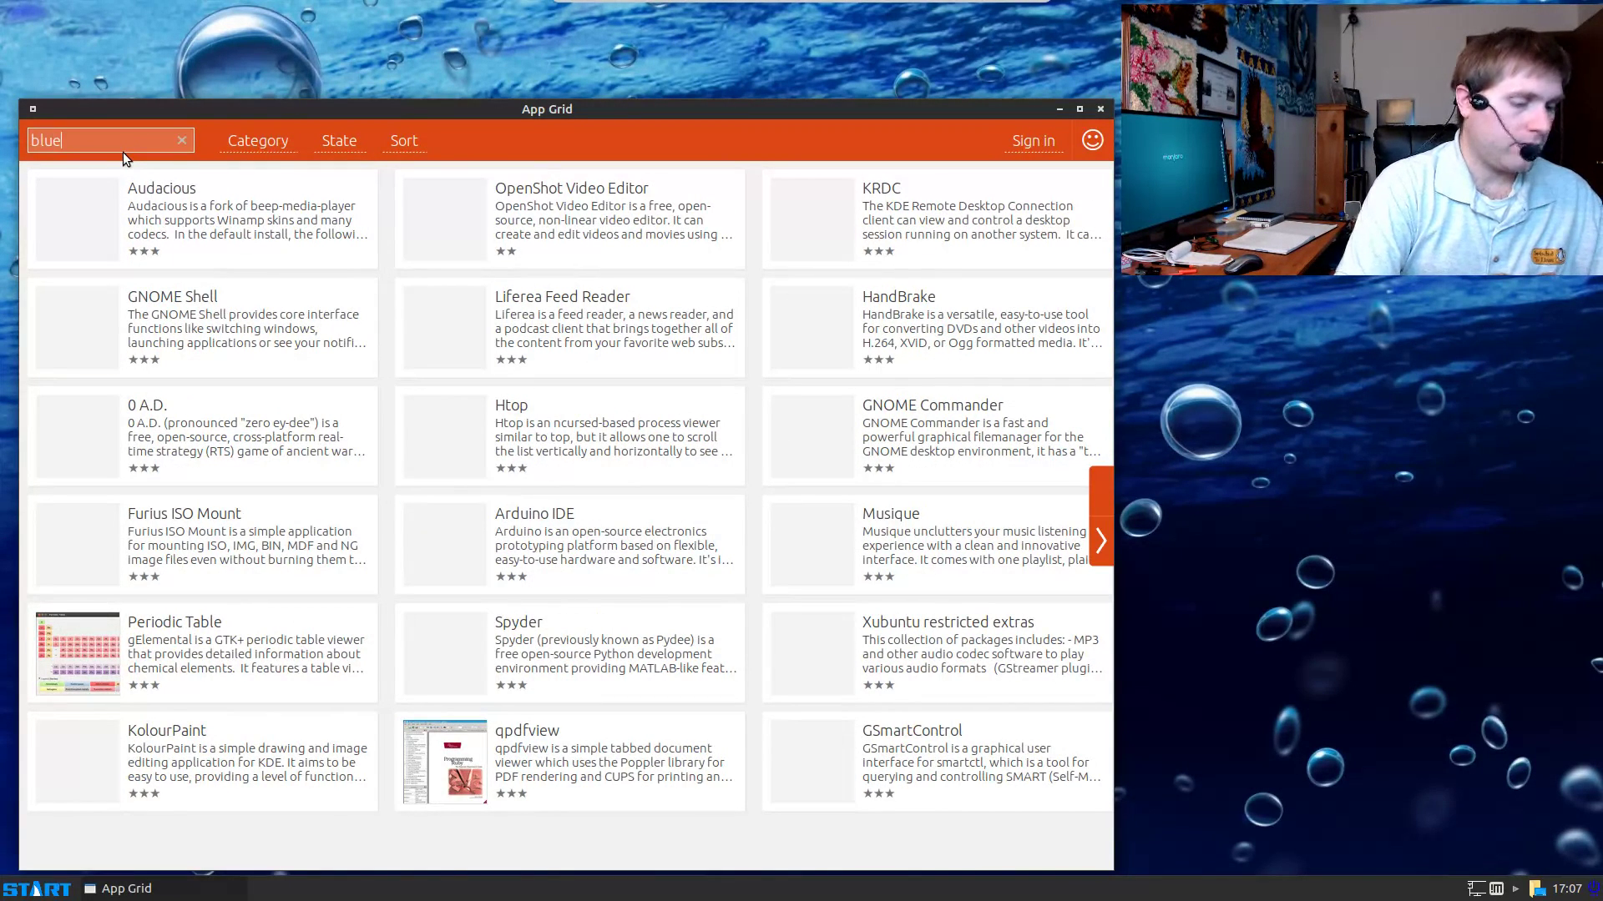
{"action": "type", "text": "fish"}
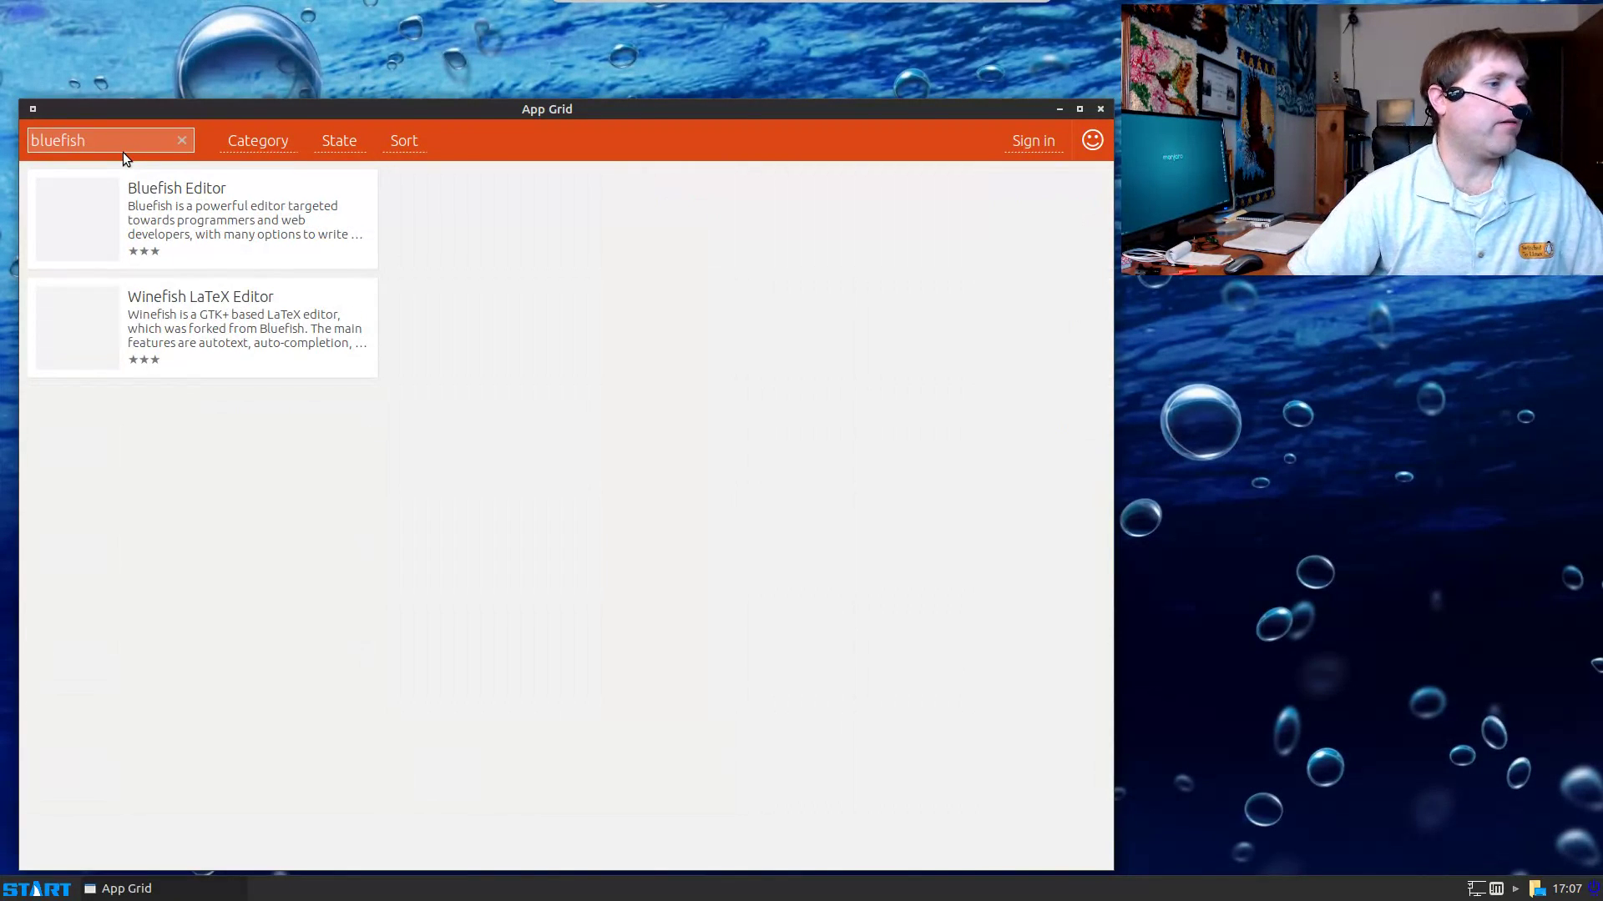
Step: Replace the search term with "html editor" across all available applications
{"action": "key", "text": "BackSpace"}
{"action": "key", "text": "BackSpace"}
{"action": "key", "text": "BackSpace"}
{"action": "key", "text": "BackSpace"}
{"action": "key", "text": "BackSpace"}
{"action": "key", "text": "BackSpace"}
{"action": "key", "text": "BackSpace"}
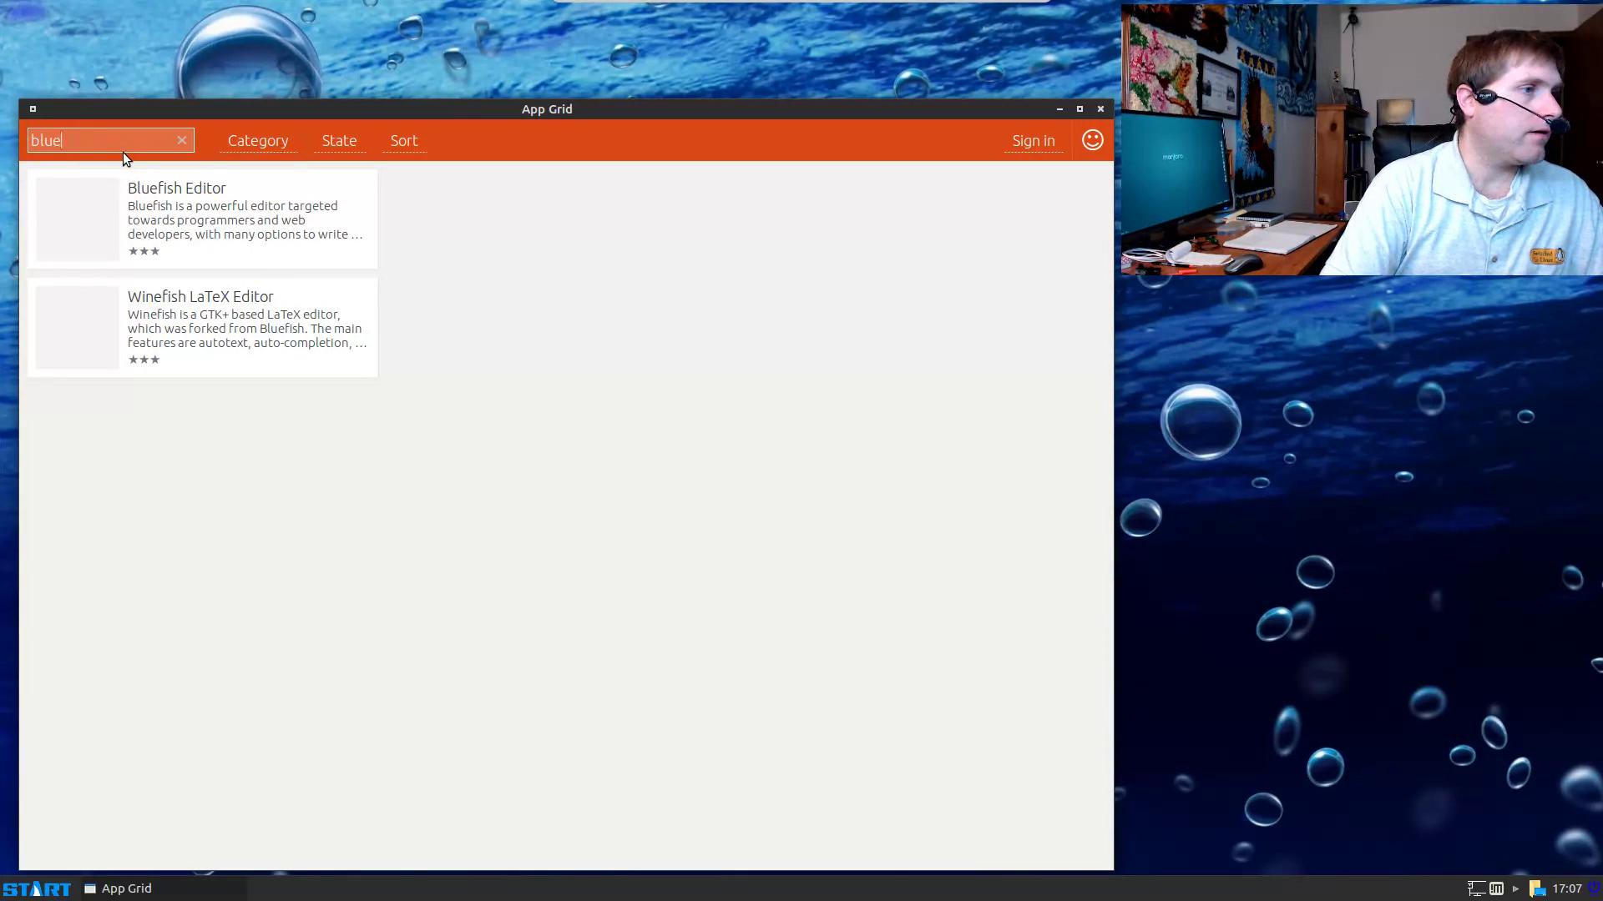
{"action": "type", "text": "html editor"}
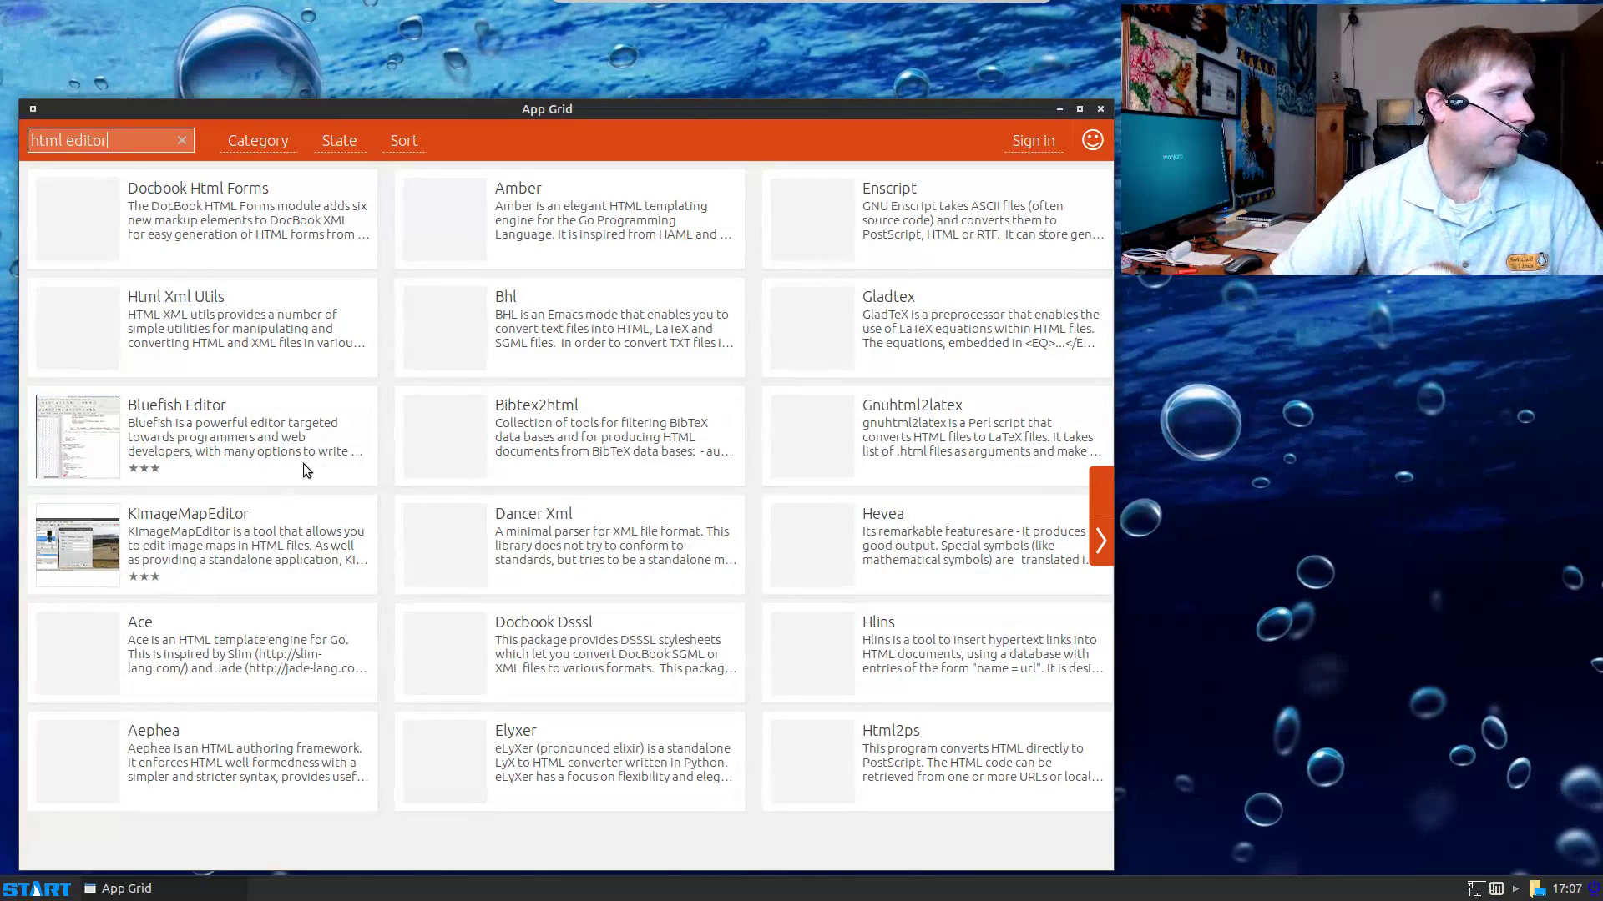
Step: Open the Bluefish Editor entry, look through its reviews and start installing it
{"action": "left_click", "coordinate": [138, 449]}
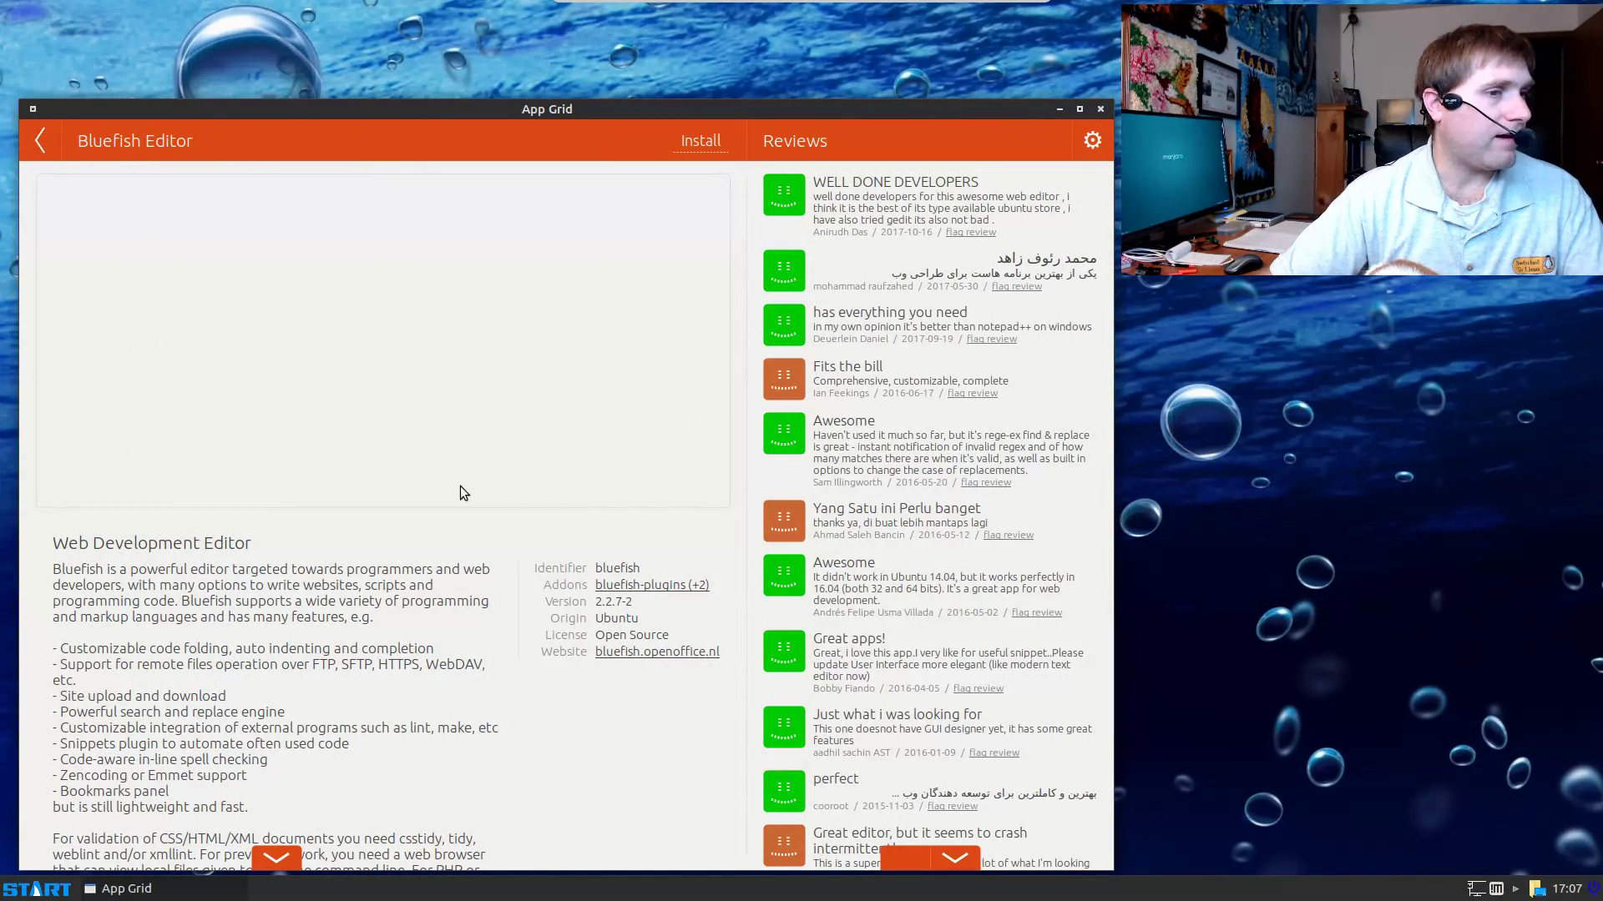
{"action": "scroll", "coordinate": [778, 531], "scroll_direction": "down", "scroll_amount": 5}
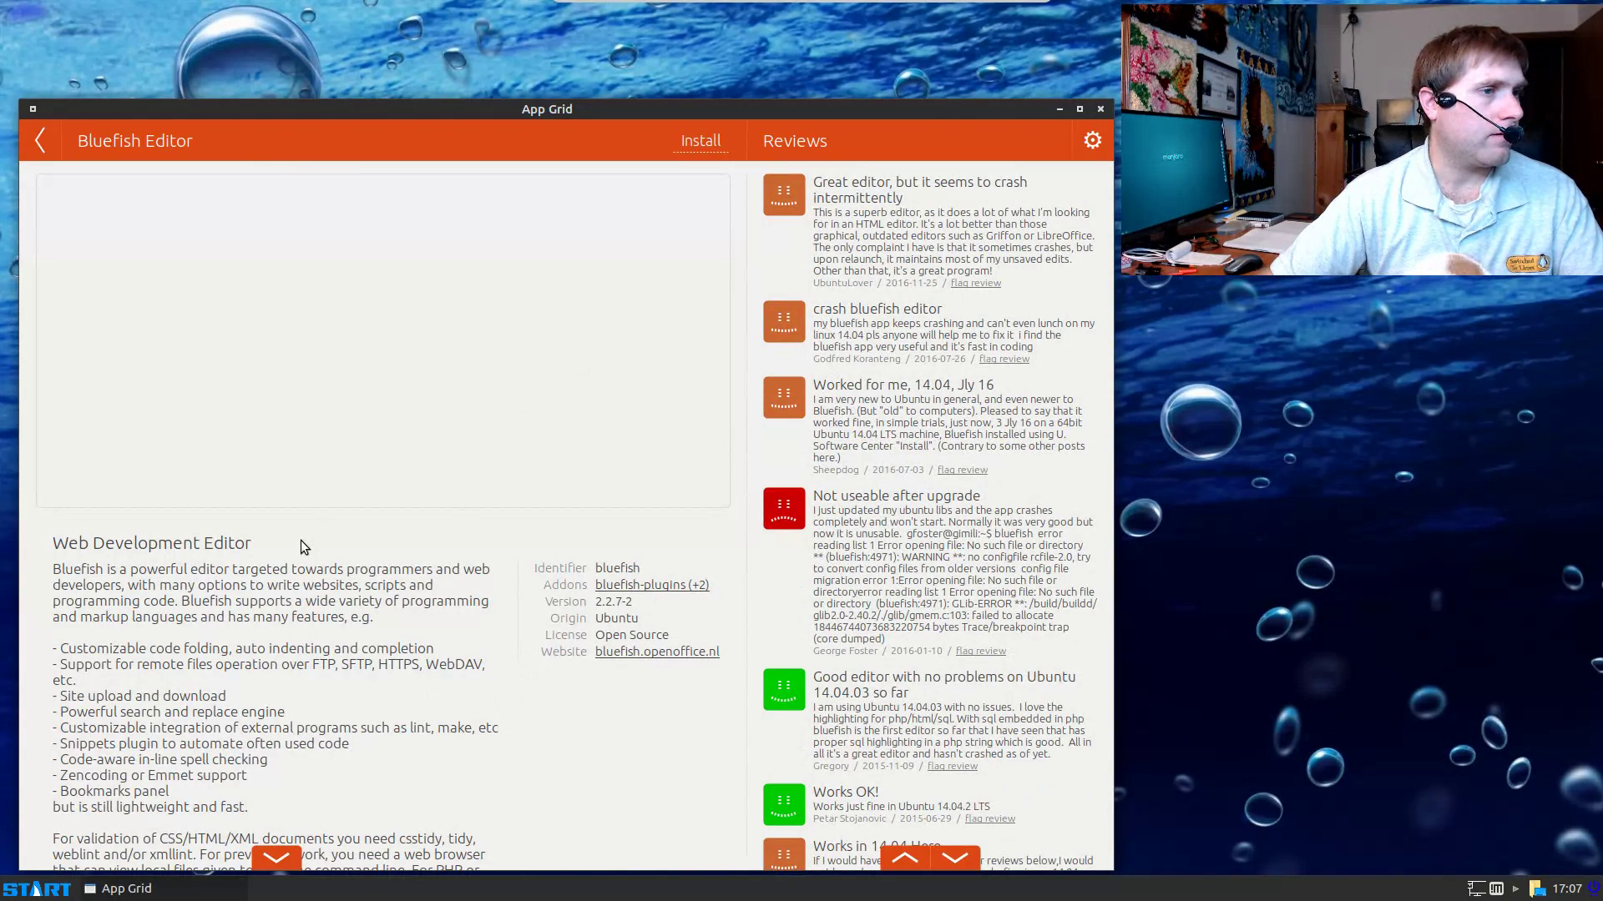
{"action": "left_click", "coordinate": [690, 142]}
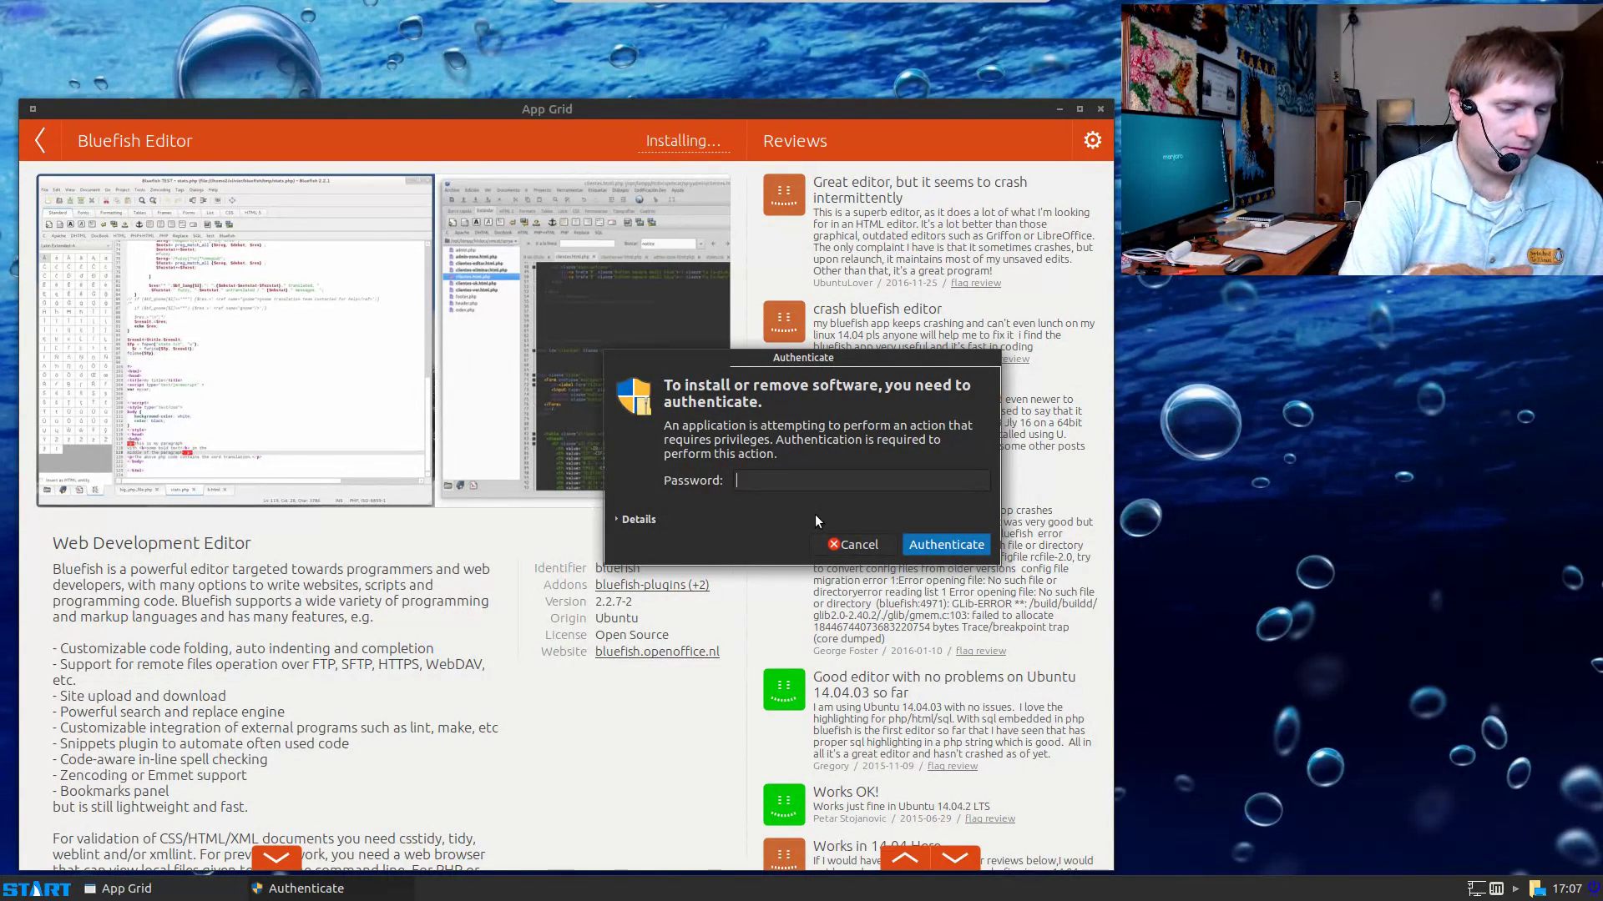
Step: Authorize the software installation by entering the account password, clearing the first entry and retyping it
{"action": "type", "text": "********"}
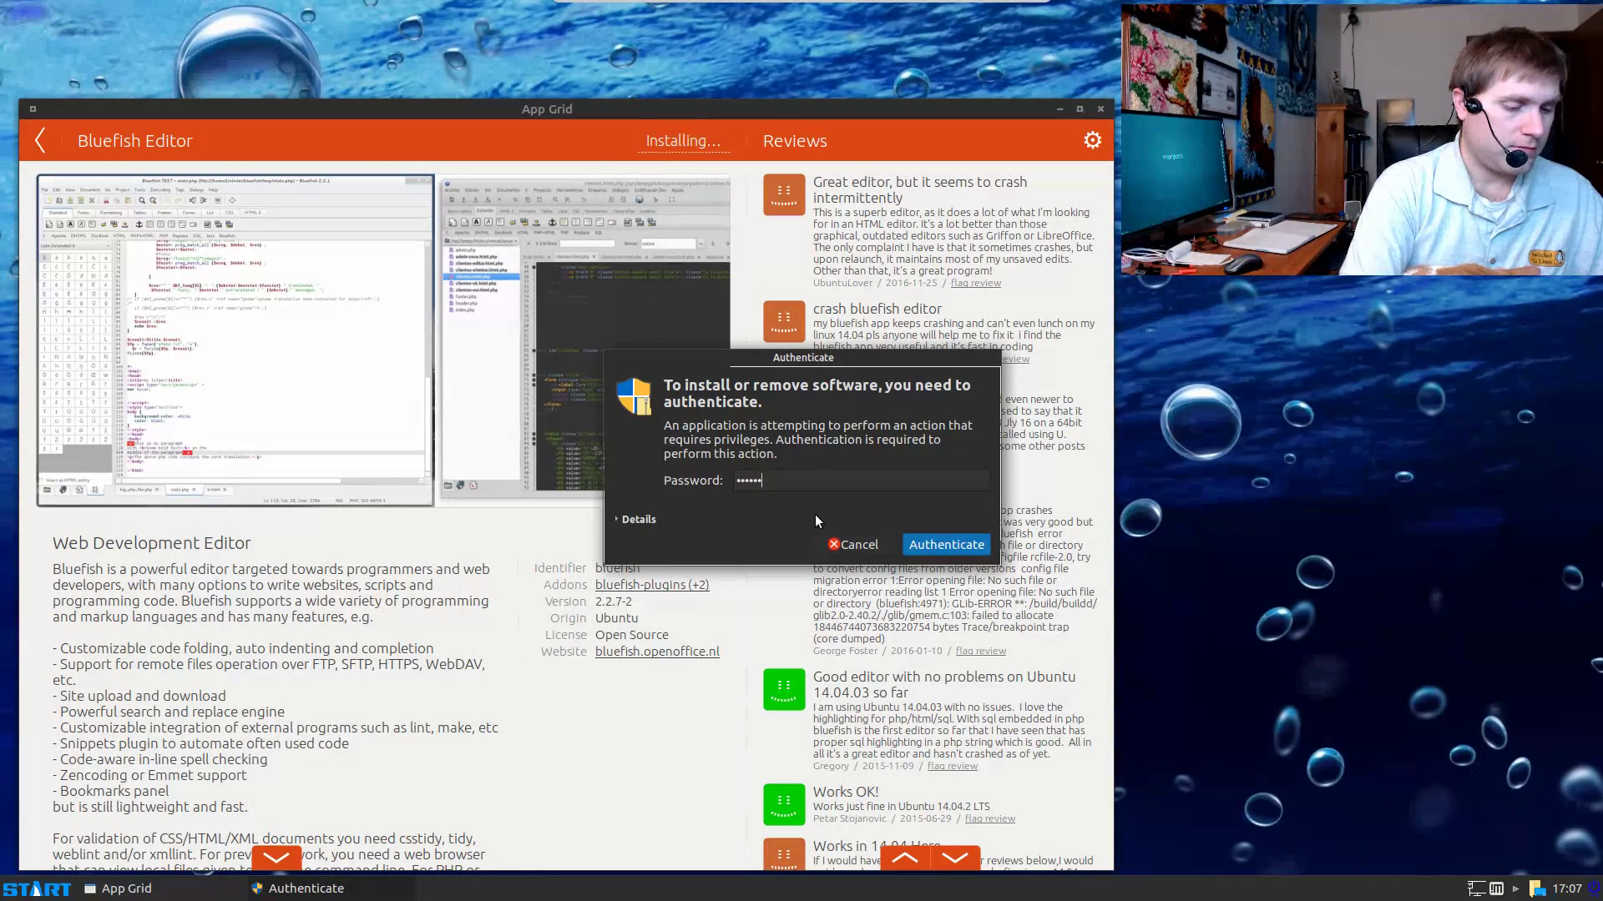
{"action": "key", "text": "BackSpace"}
{"action": "key", "text": "BackSpace"}
{"action": "key", "text": "BackSpace"}
{"action": "key", "text": "BackSpace"}
{"action": "key", "text": "BackSpace"}
{"action": "key", "text": "BackSpace"}
{"action": "key", "text": "BackSpace"}
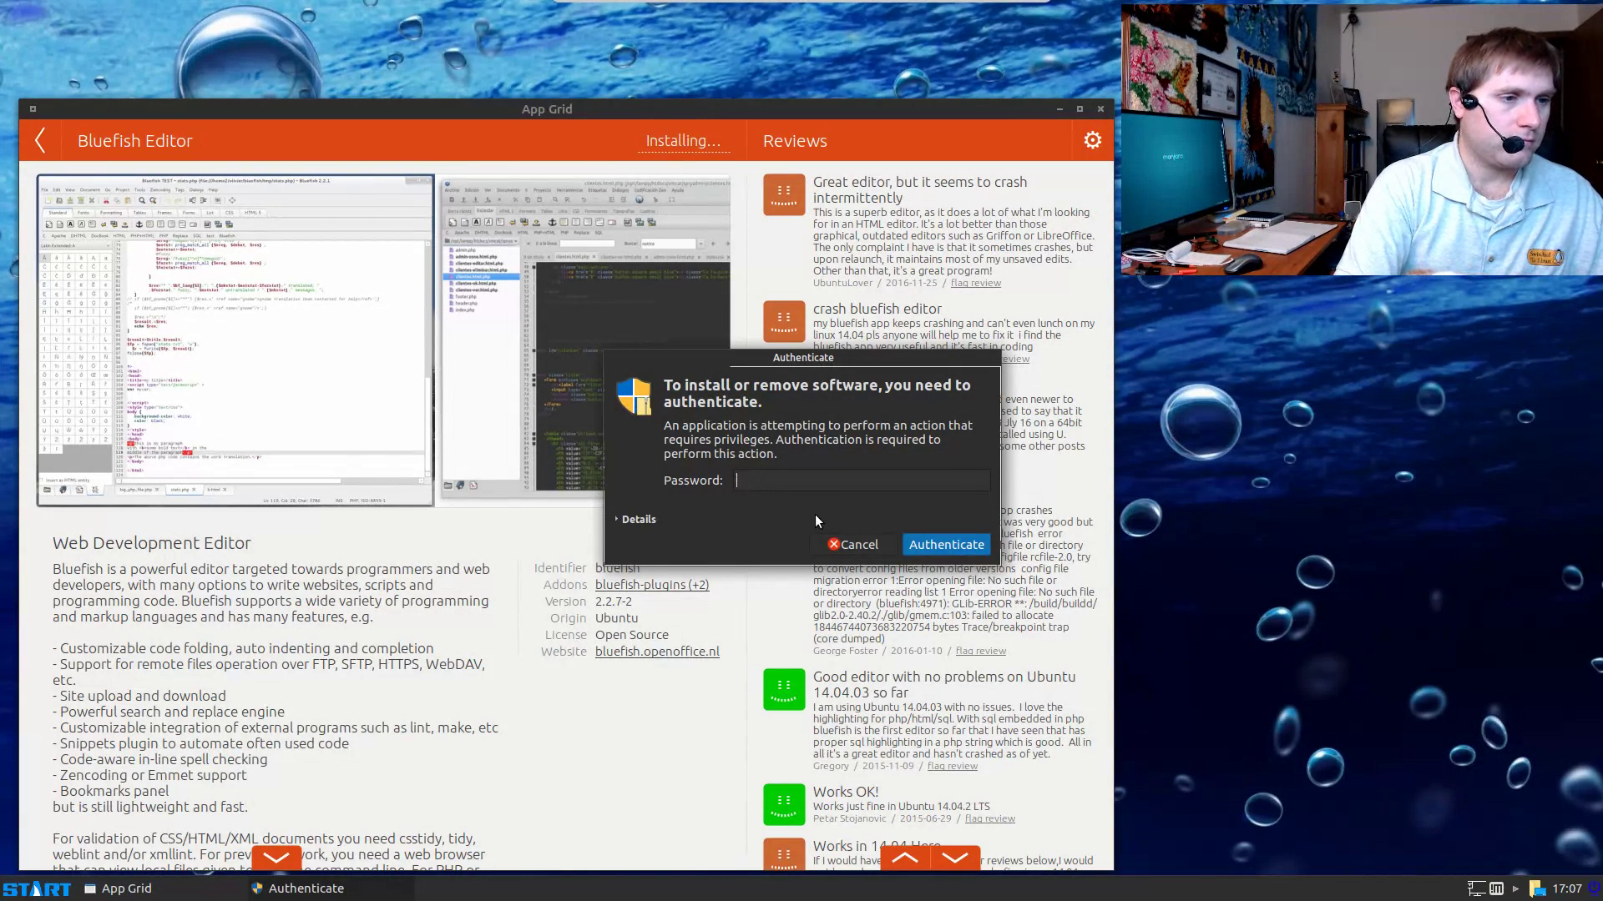
{"action": "type", "text": "********"}
{"action": "key", "text": "Return"}
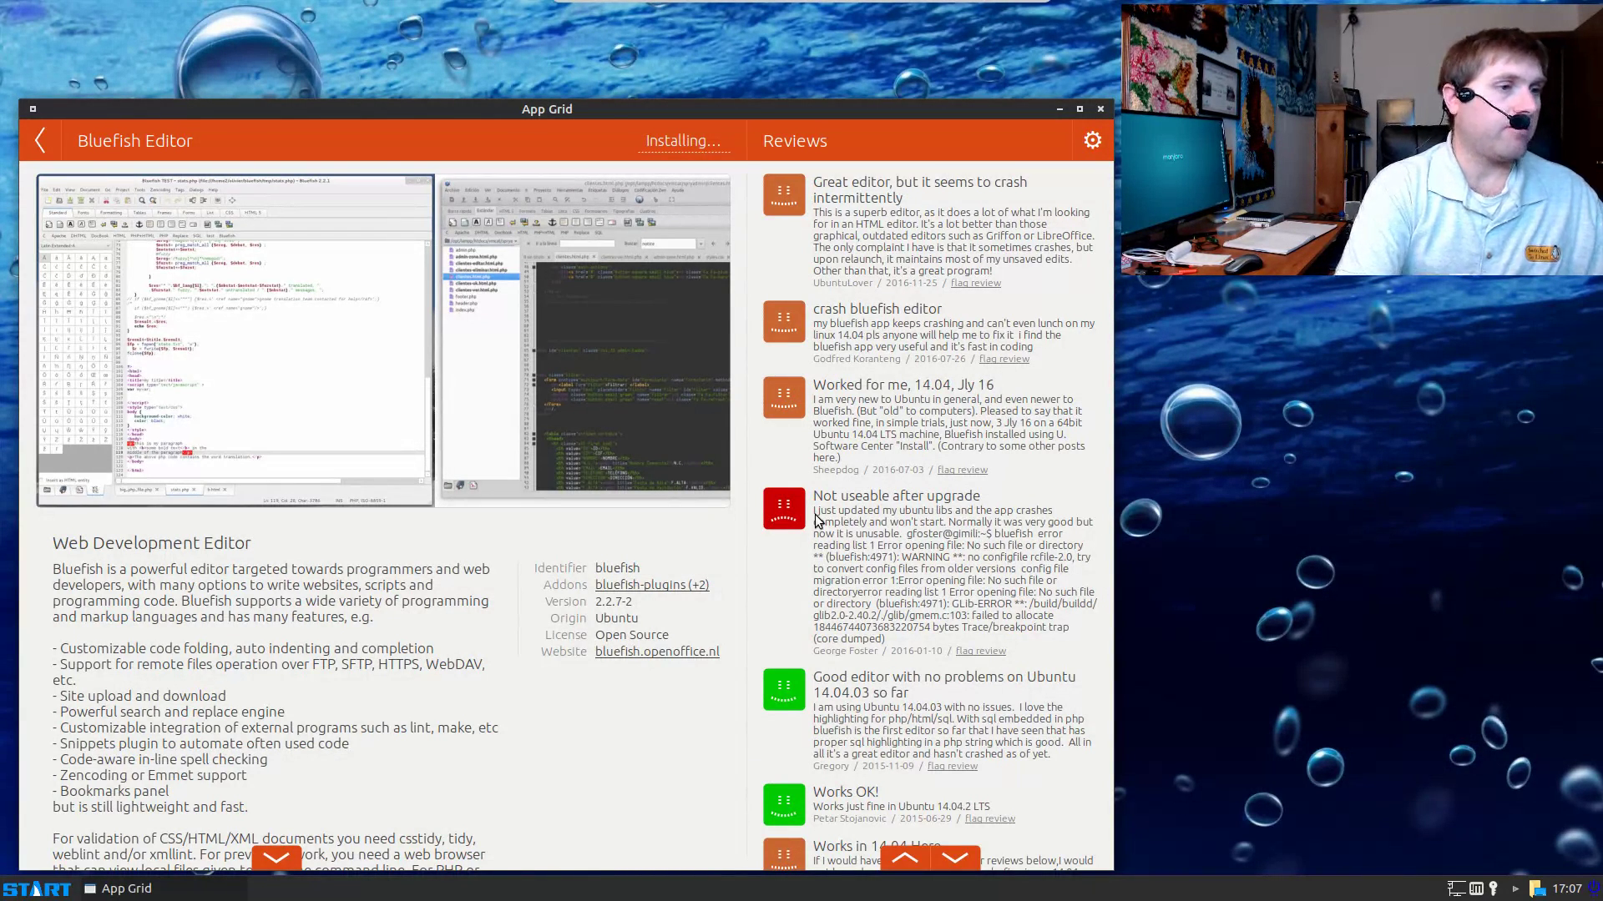
Step: Open a terminal and try to install Chromium with "sudo apt-get install chromium"
{"action": "key", "text": "ctrl+alt+t"}
{"action": "type", "text": "sudo "}
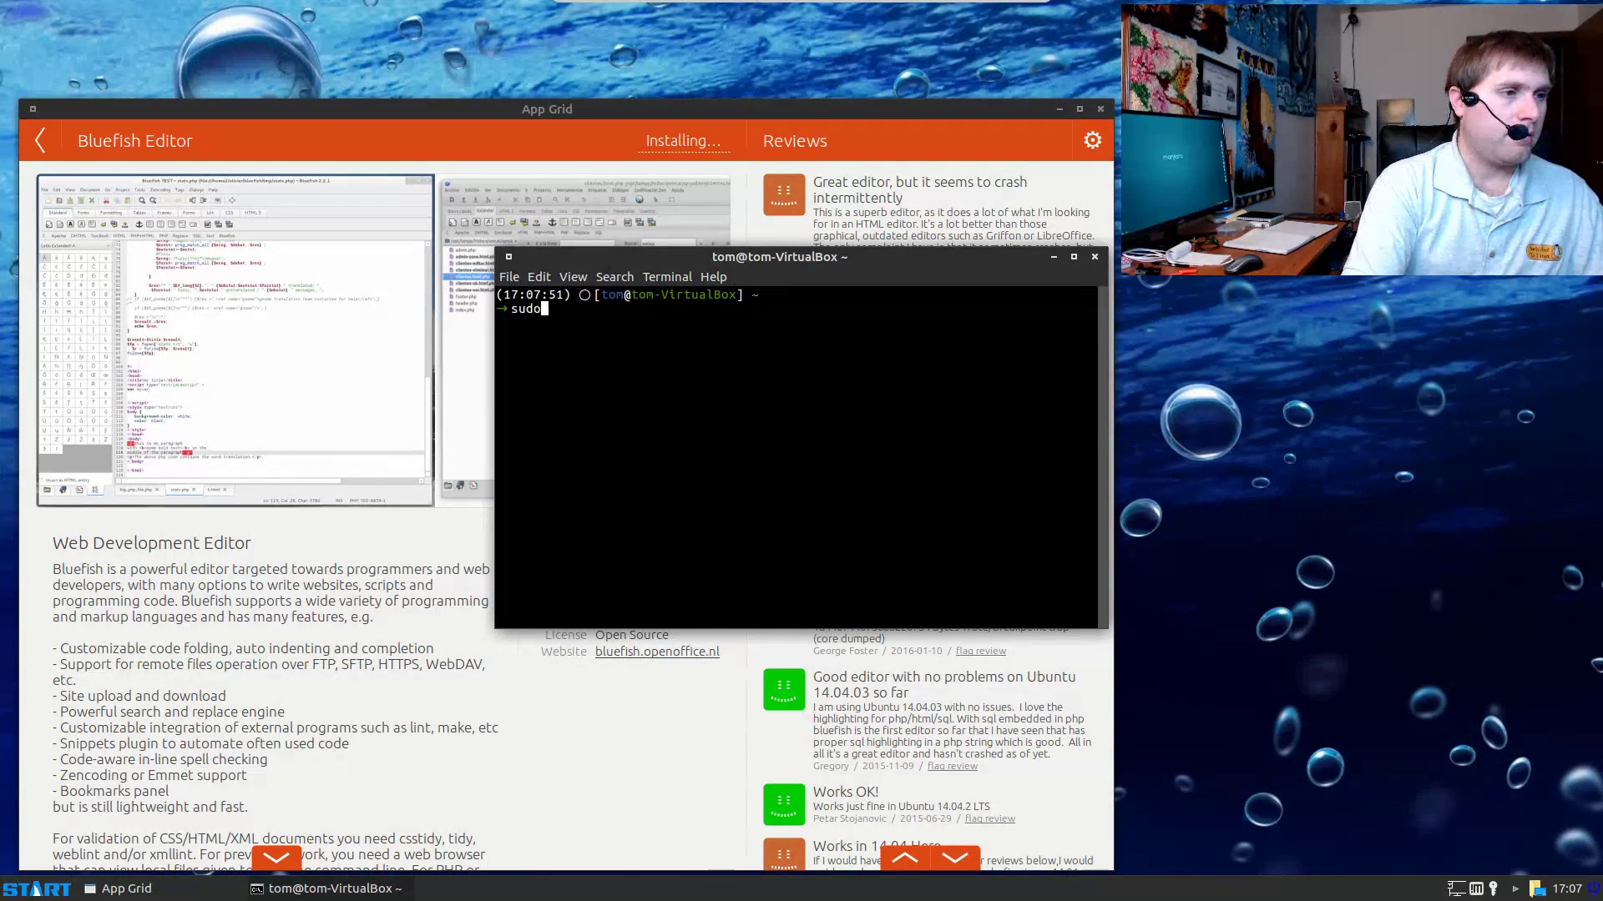
{"action": "type", "text": "apt-"}
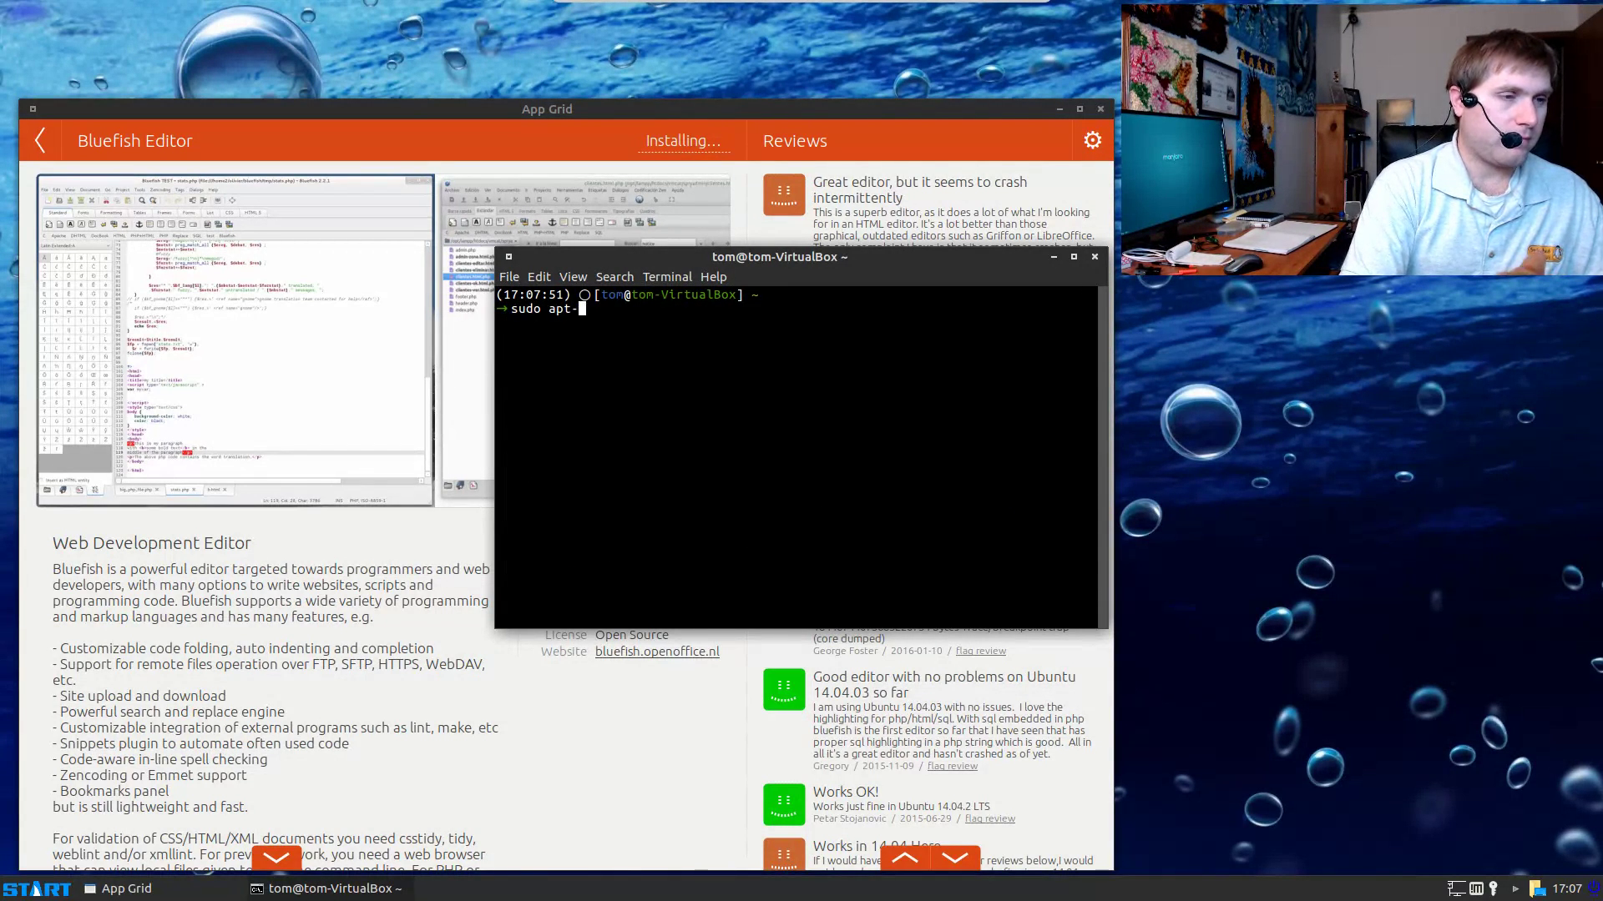
{"action": "type", "text": "get install ch"}
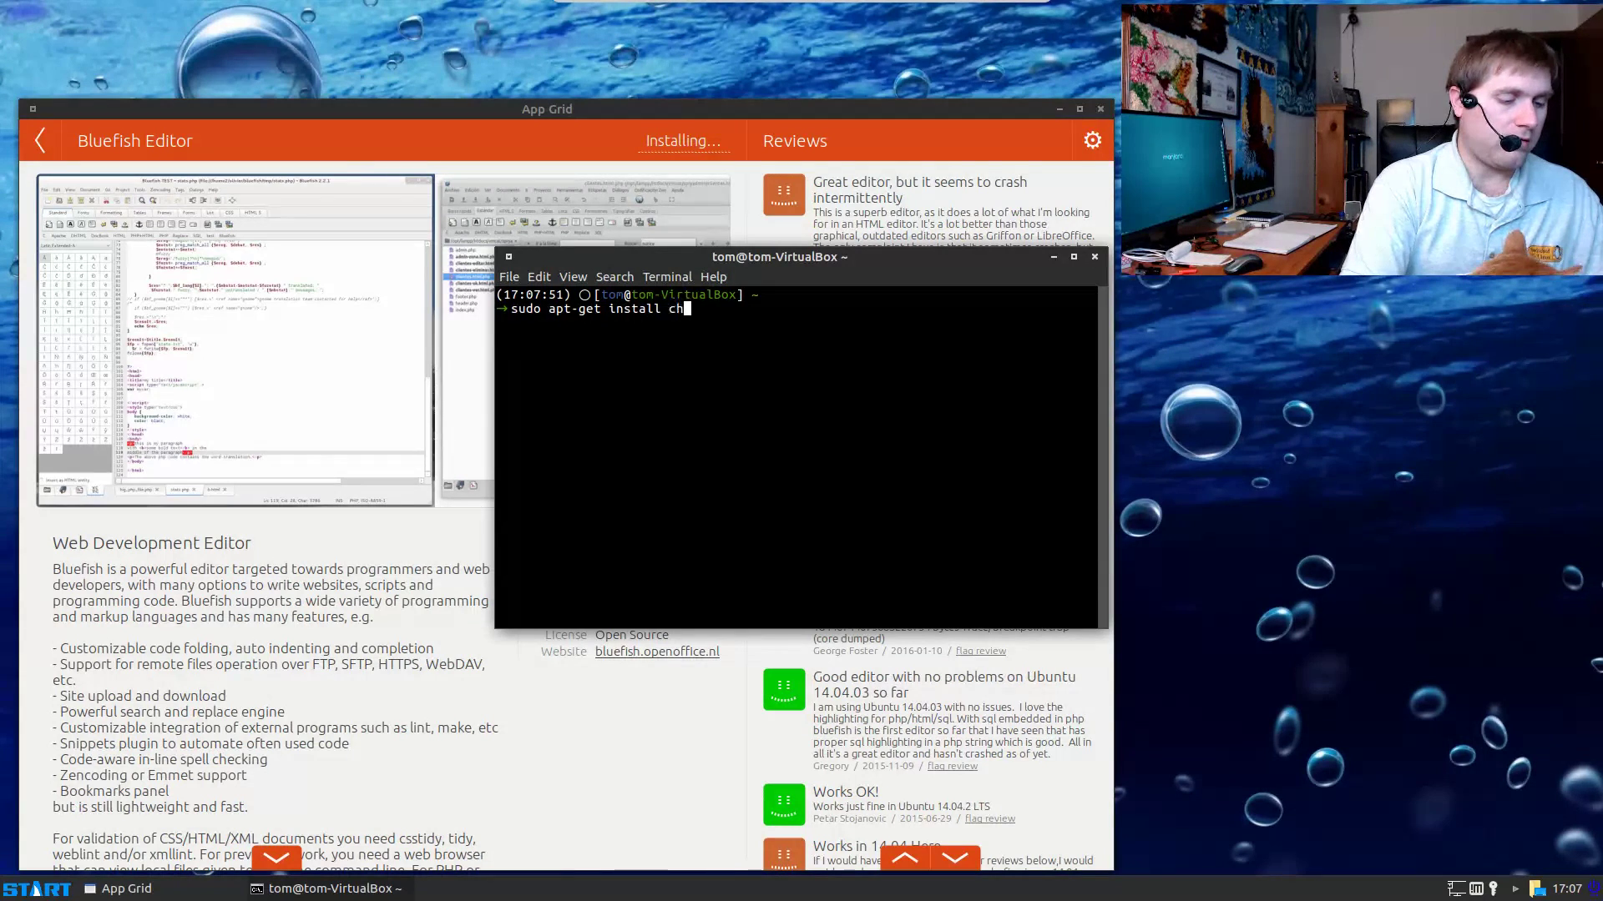
{"action": "type", "text": "romium"}
{"action": "key", "text": "Return"}
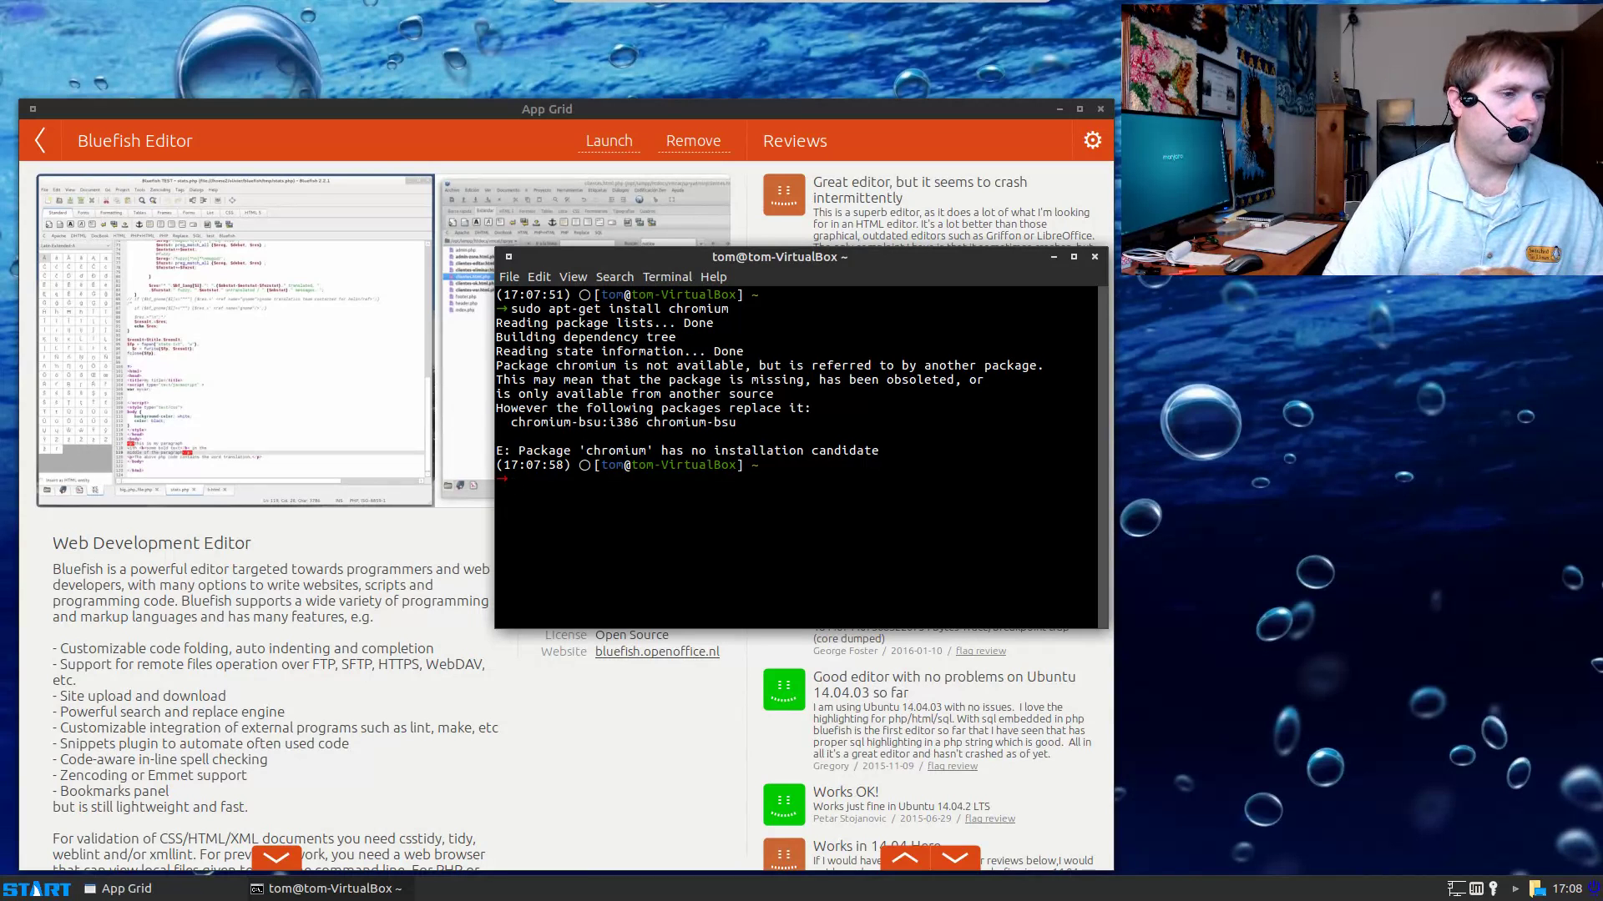
Step: Change the previous command to "sudo apt-get install inkscape", run it and agree to continue with the installation
{"action": "key", "text": "Up"}
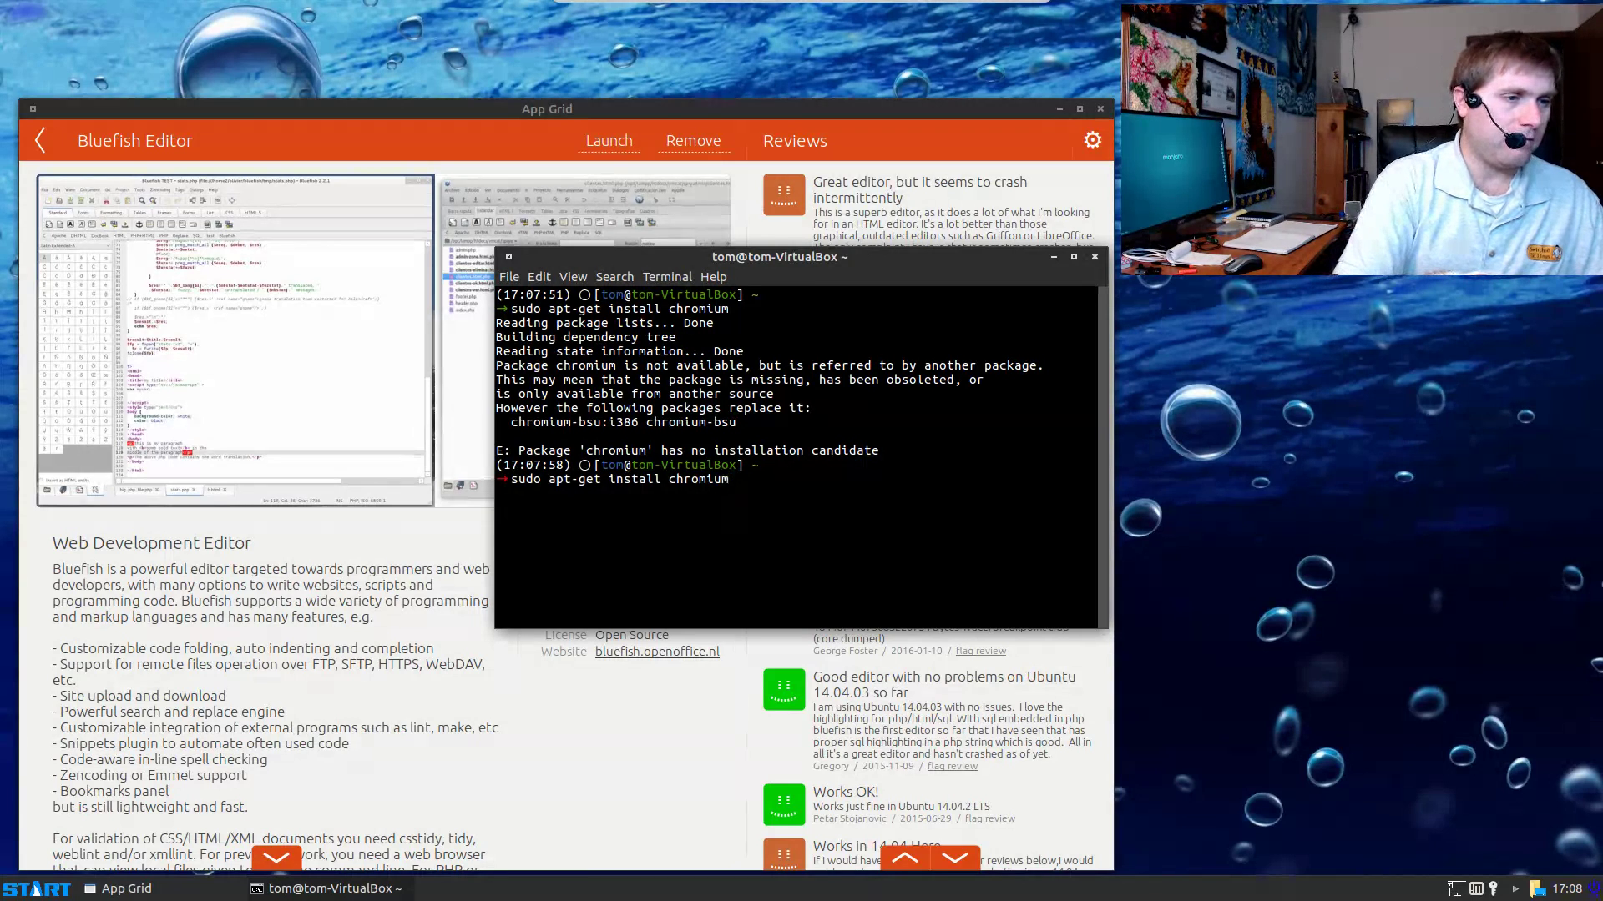
{"action": "key", "text": "BackSpace"}
{"action": "key", "text": "BackSpace"}
{"action": "key", "text": "BackSpace"}
{"action": "key", "text": "BackSpace"}
{"action": "key", "text": "BackSpace"}
{"action": "key", "text": "BackSpace"}
{"action": "key", "text": "BackSpace"}
{"action": "key", "text": "BackSpace"}
{"action": "type", "text": "i"}
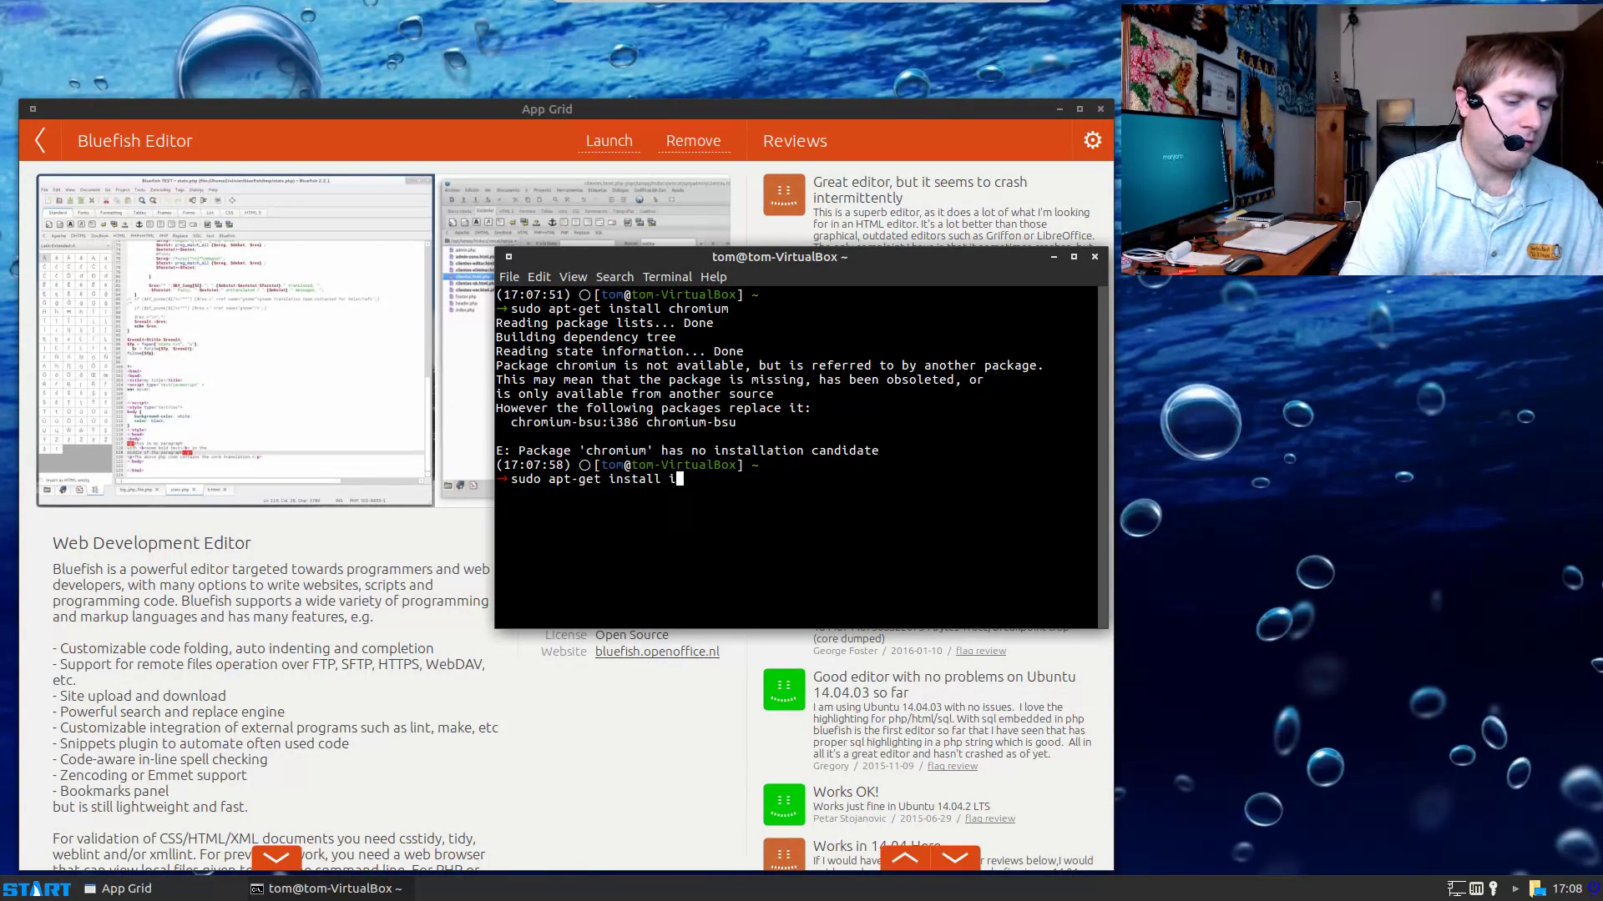
{"action": "type", "text": "nkscape"}
{"action": "key", "text": "Return"}
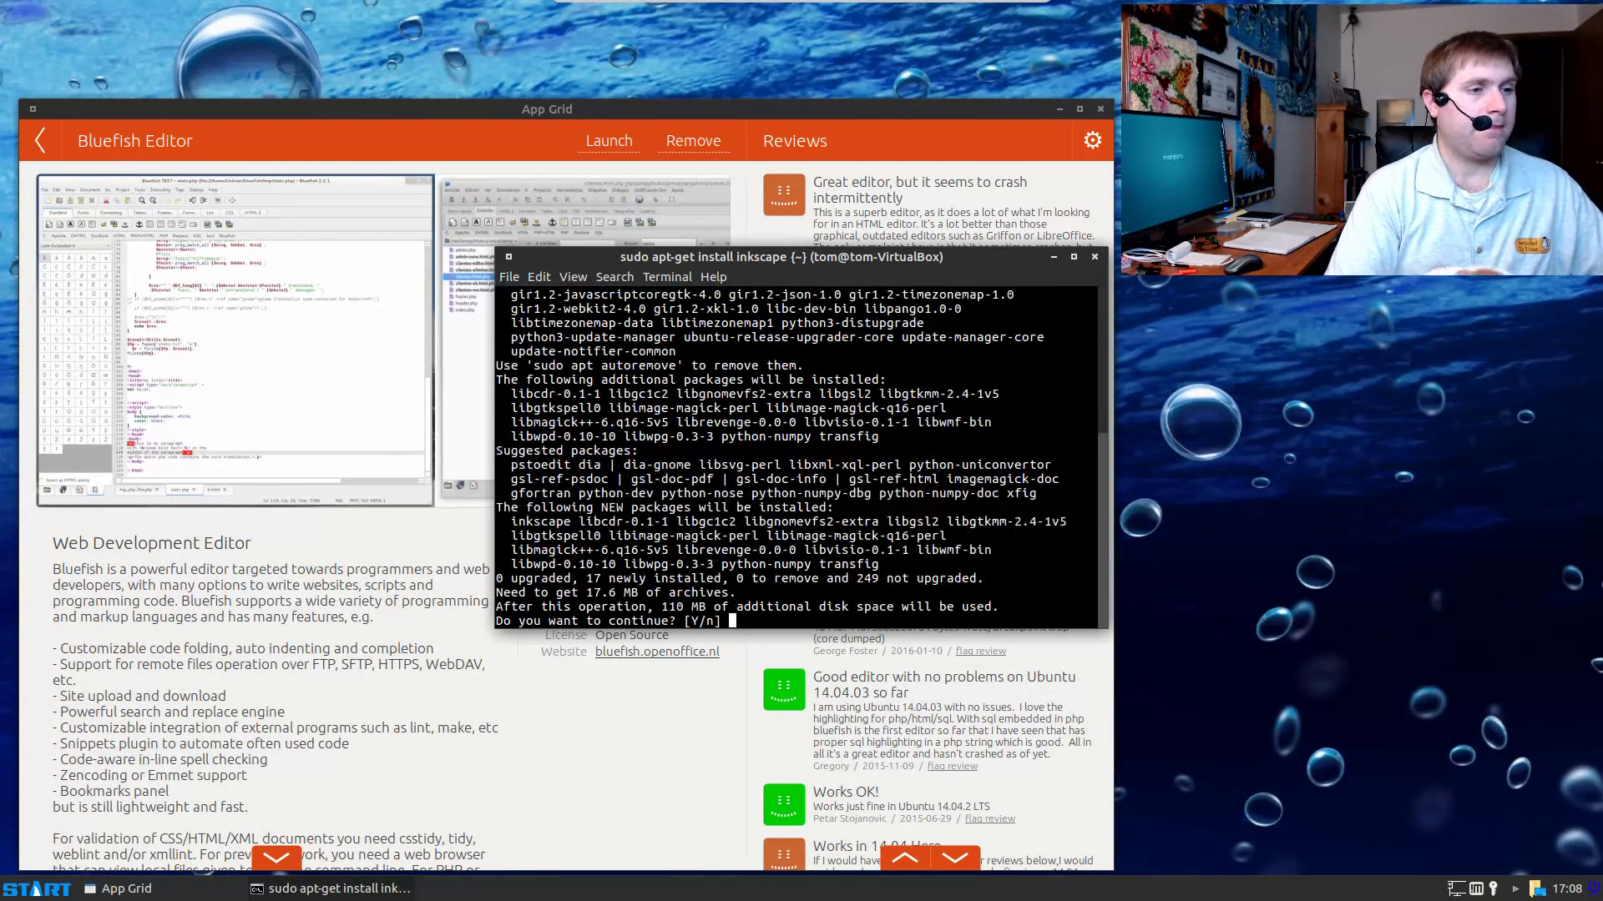
{"action": "type", "text": "y"}
{"action": "key", "text": "Return"}
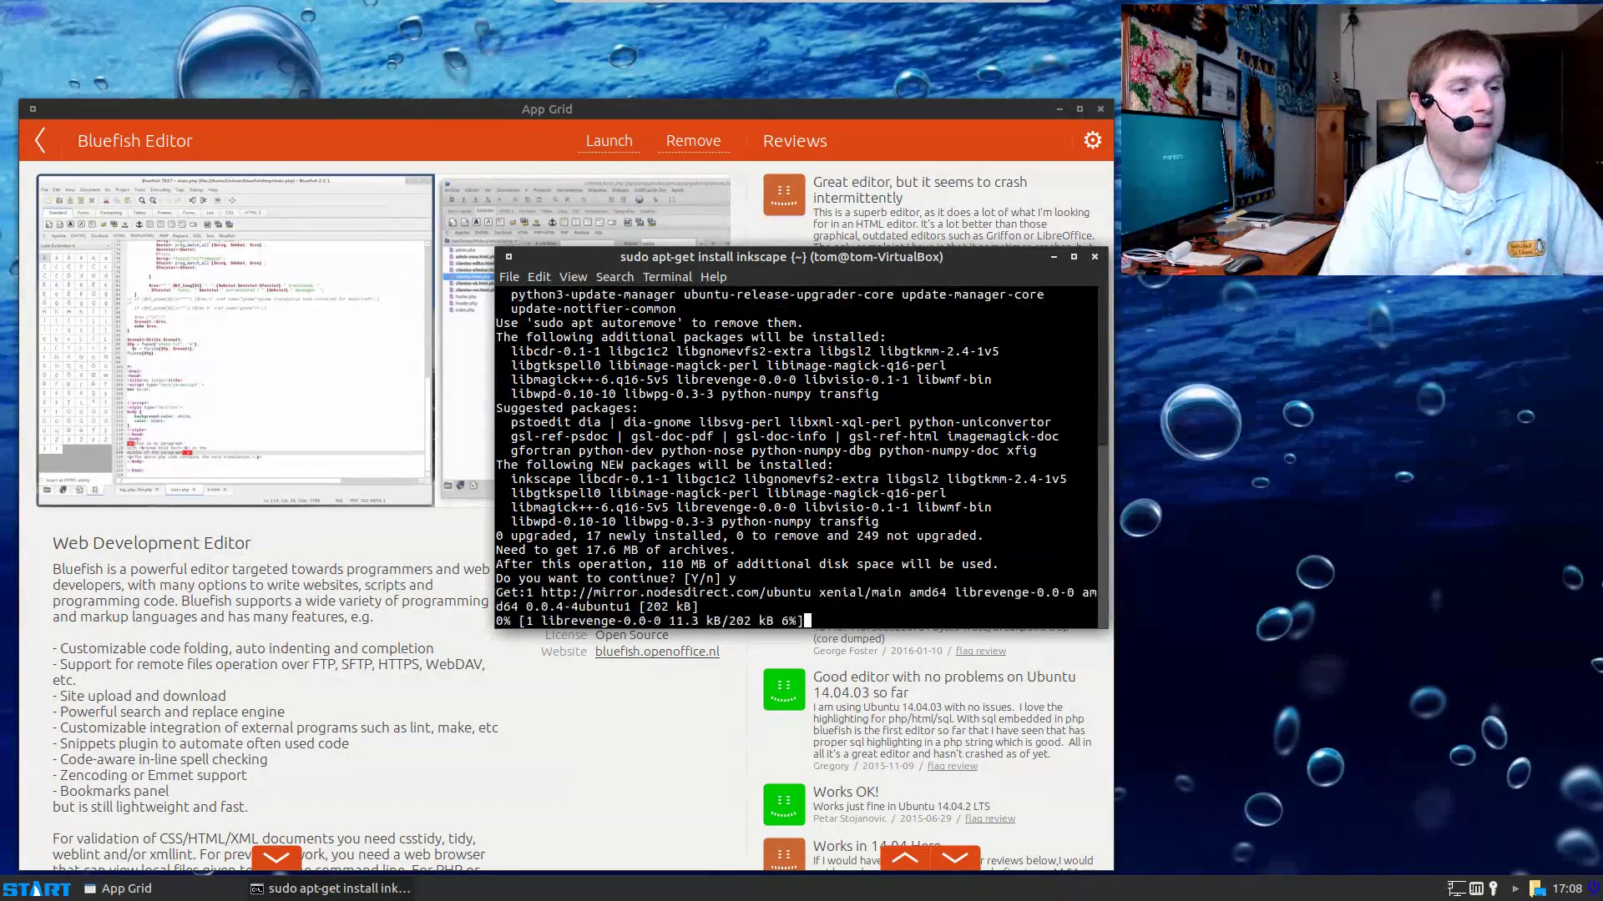